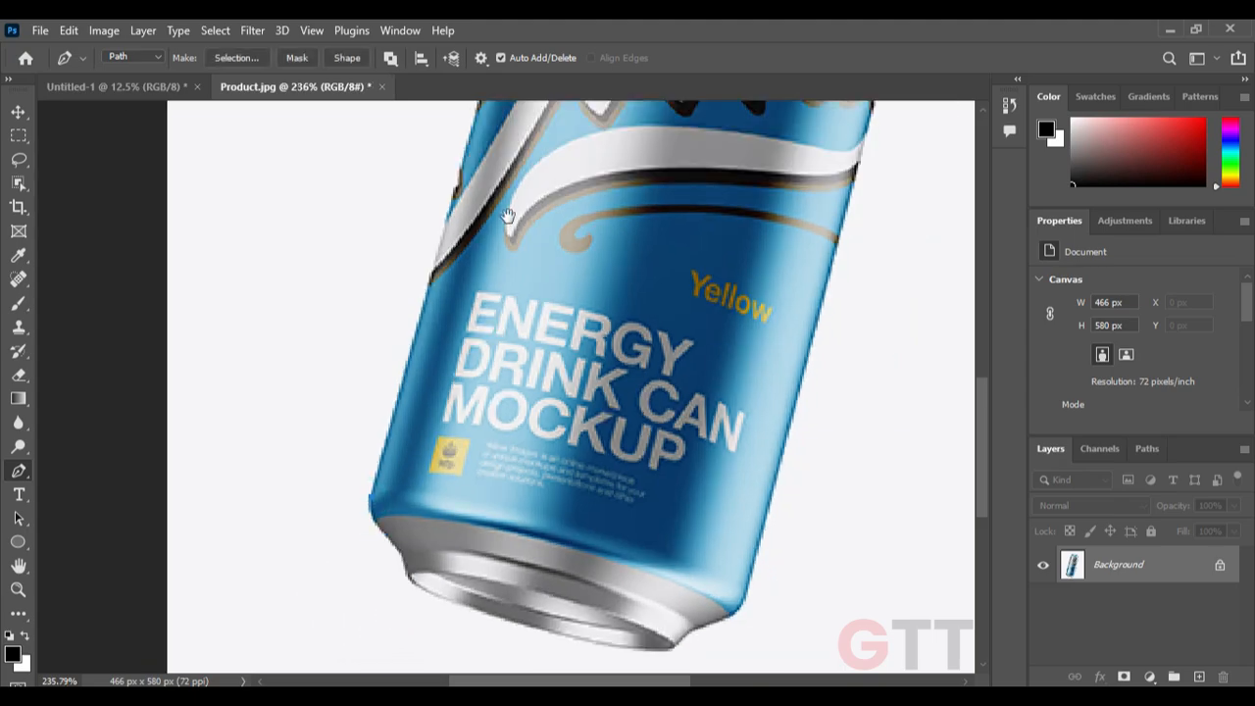
Finish the Pen tool path around the can in Product.jpg and copy the can to its own layer
scroll(362, 517, "up", 3)
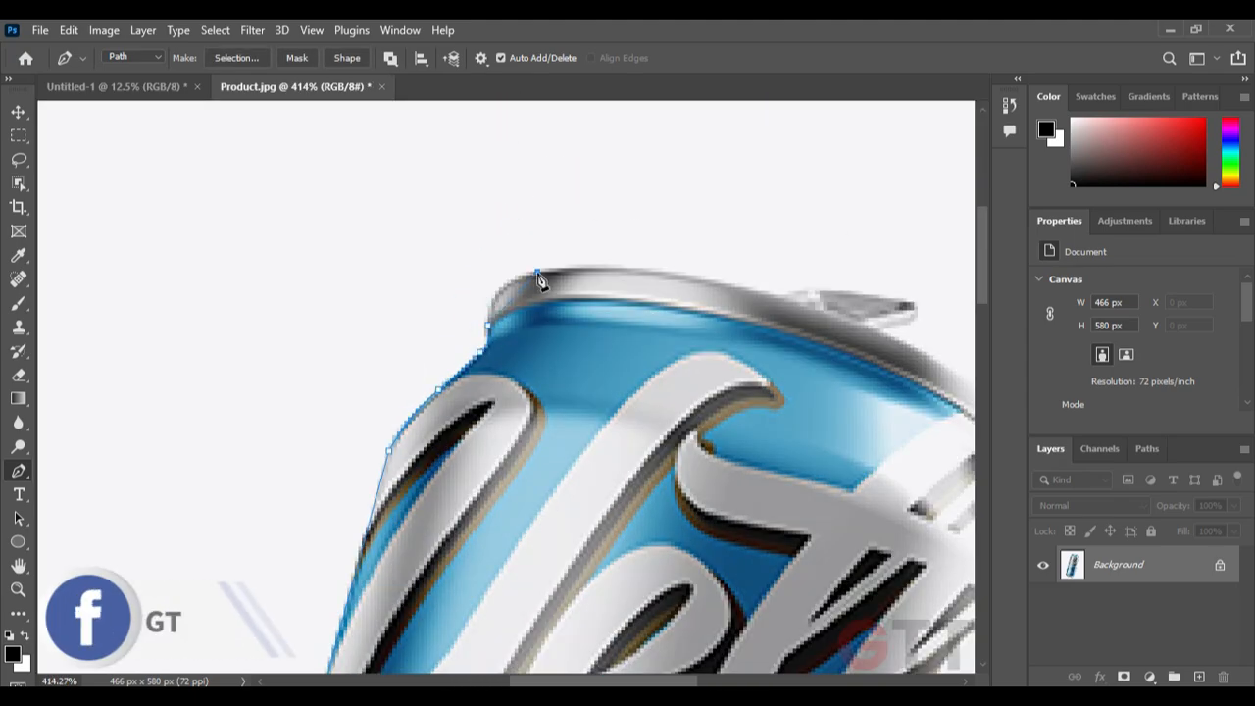
left_click_drag(538, 274, 572, 269)
left_click_drag(603, 307, 752, 348)
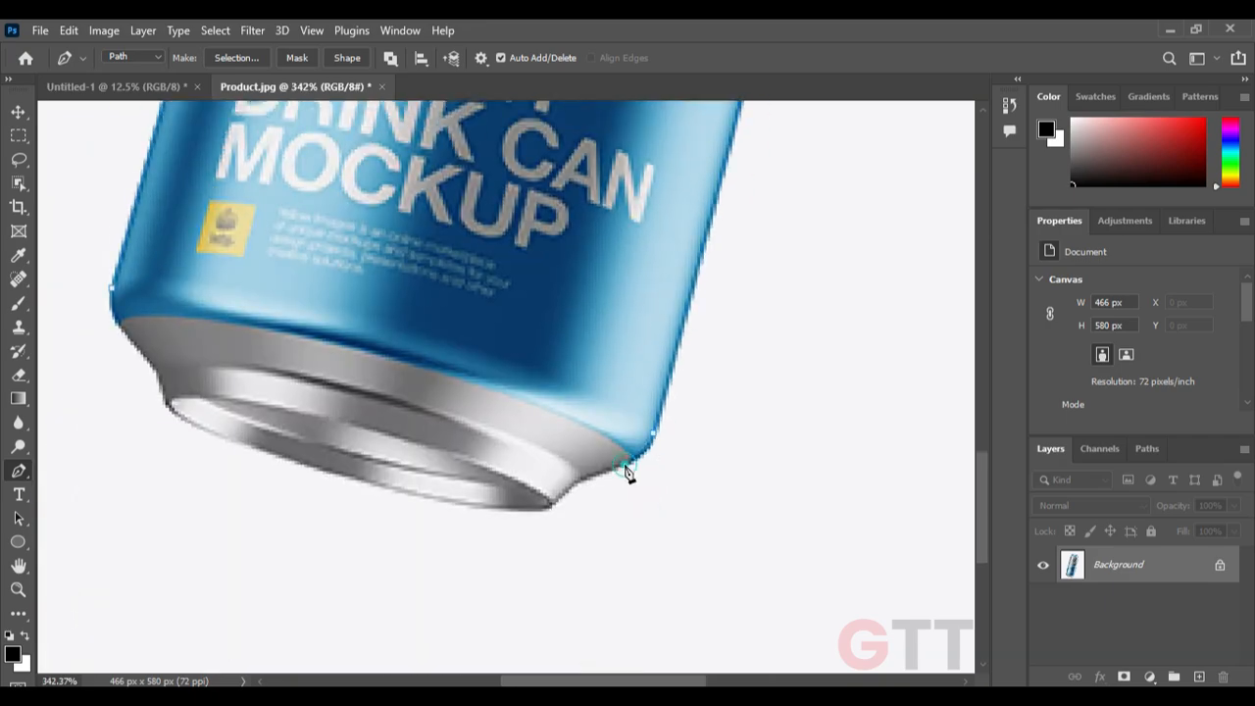
left_click_drag(529, 530, 440, 510)
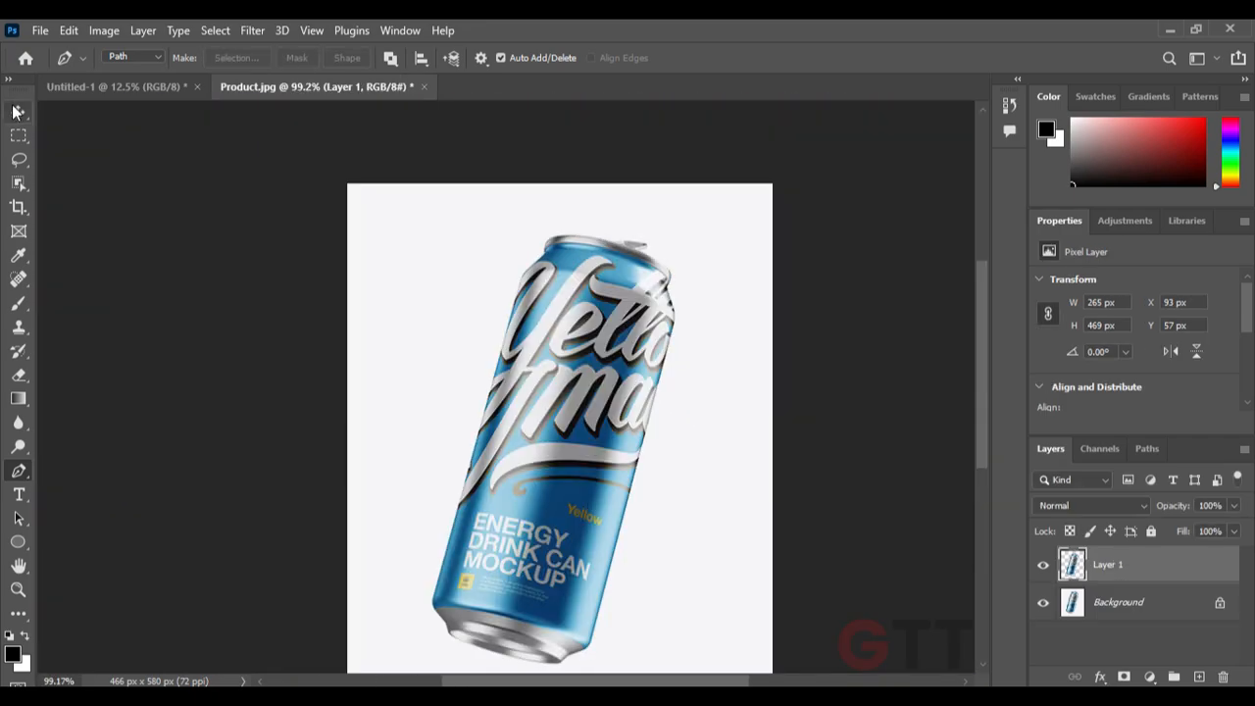
Bring the cut-out can into Untitled-1 as a smart object and scale it to about 2018 × 3573 px
key("v")
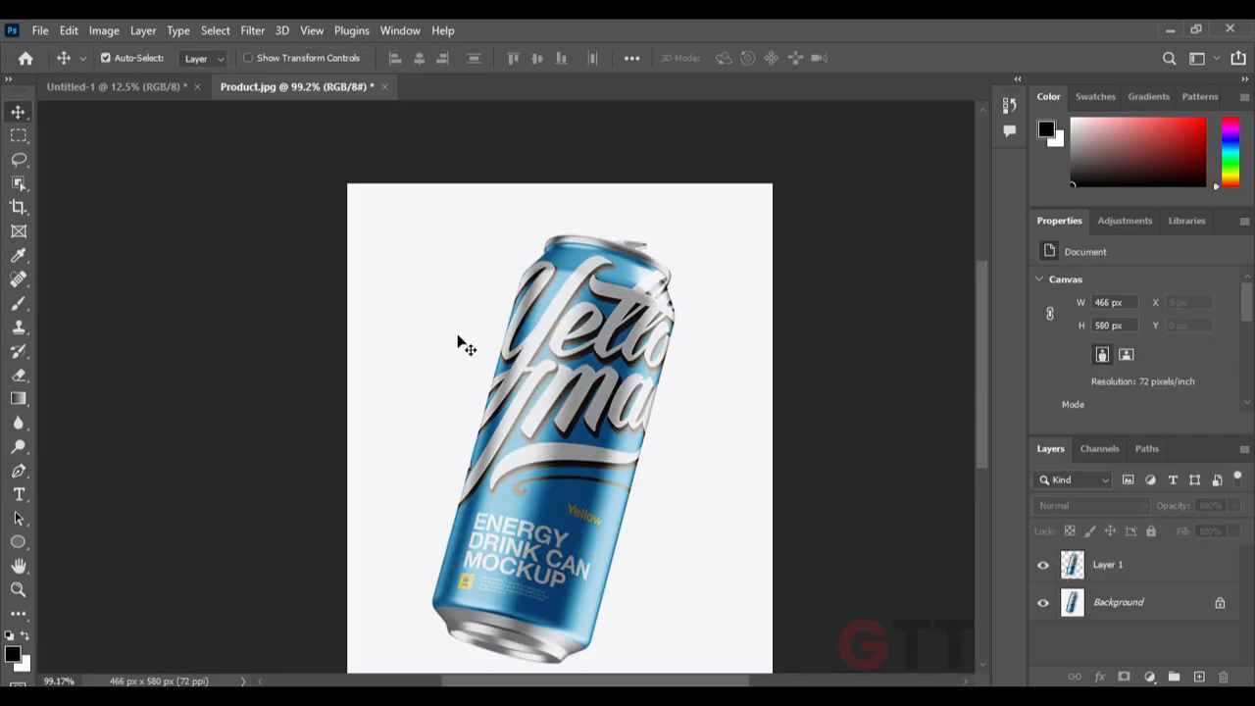
left_click_drag(167, 86, 539, 364)
left_click(1244, 449)
left_click(1123, 420)
key("ctrl+t")
key("Return")
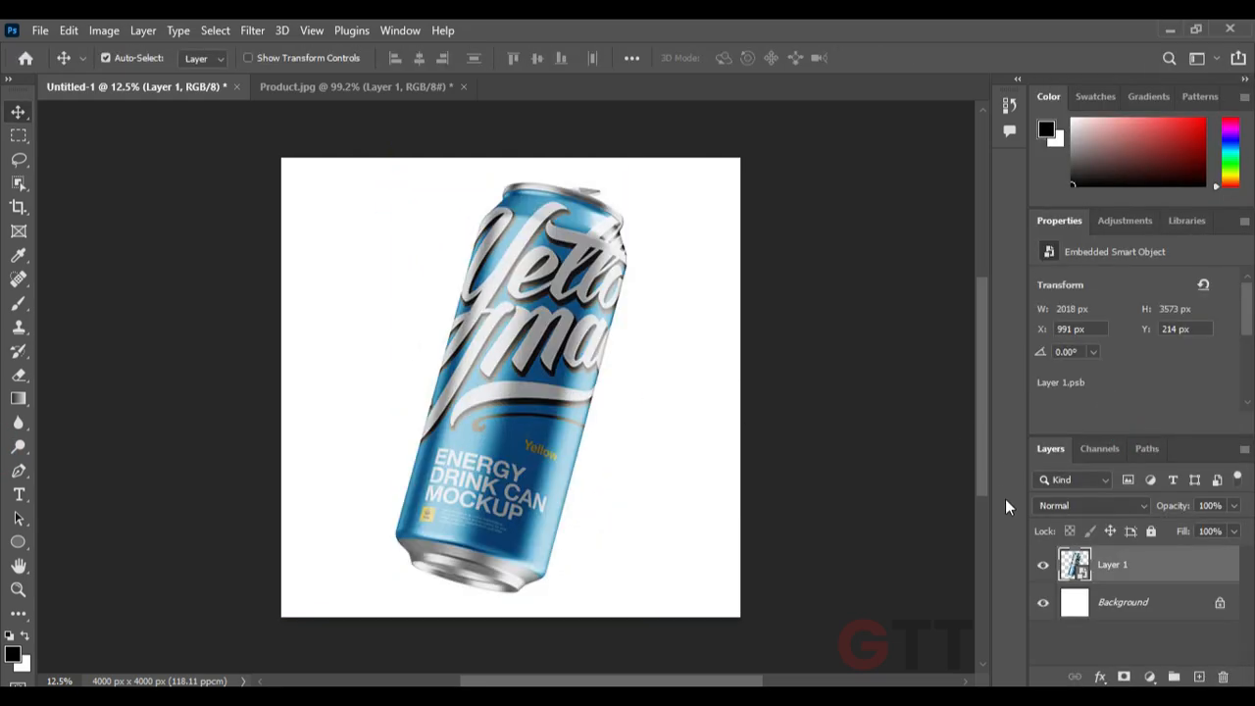
left_click(1147, 676)
left_click(1137, 342)
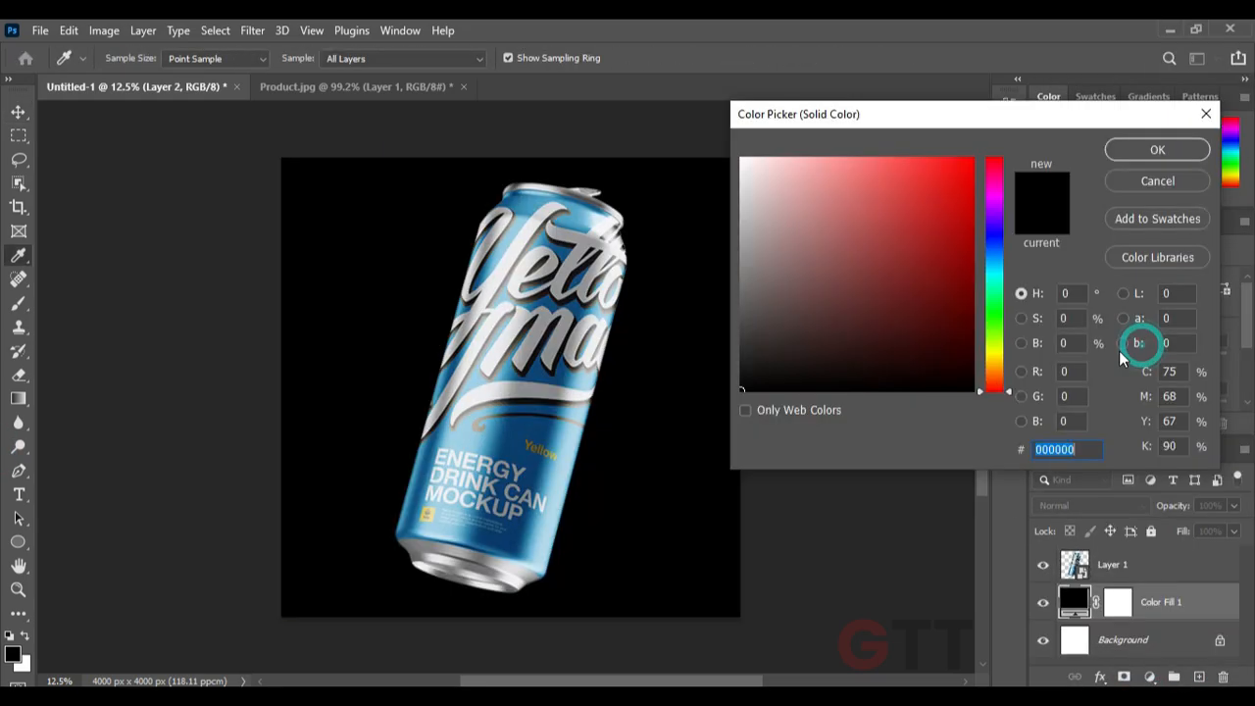
left_click(1157, 180)
Place the Stone 1 and Stone 2 images beneath the can layer and move them to the lower part of the canvas
left_click(1121, 610)
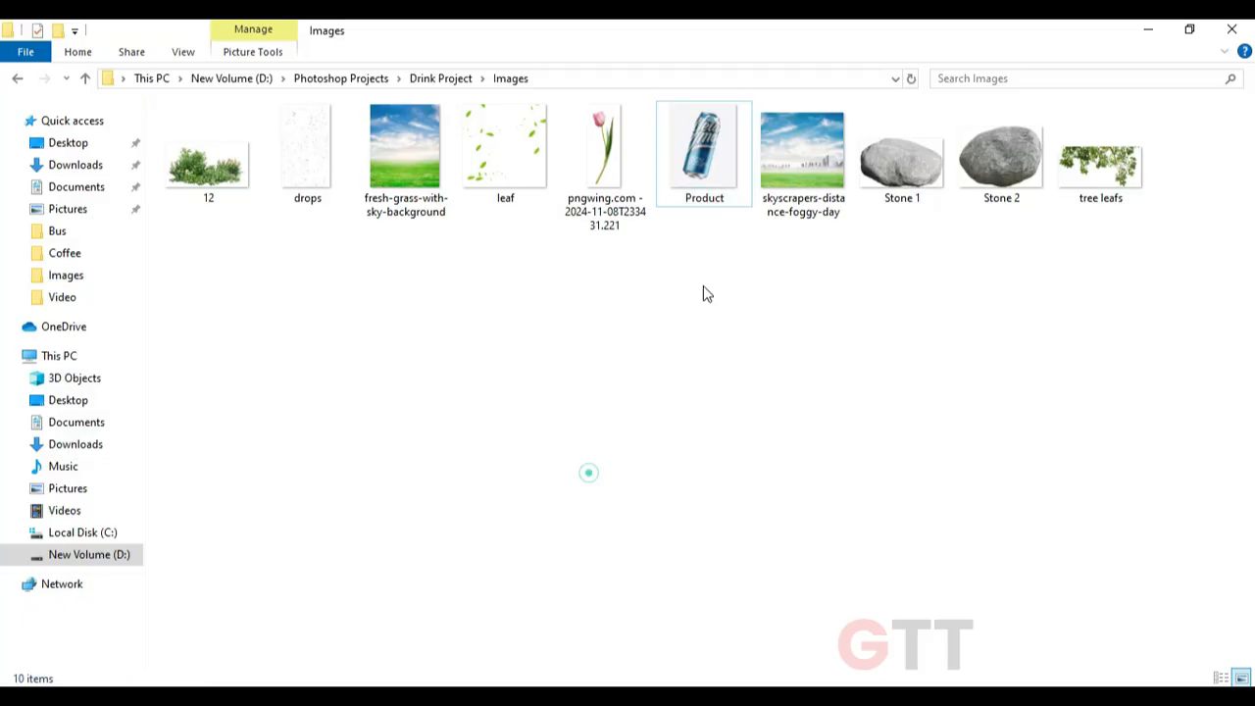
left_click(1001, 157)
left_click(910, 181, "ctrl")
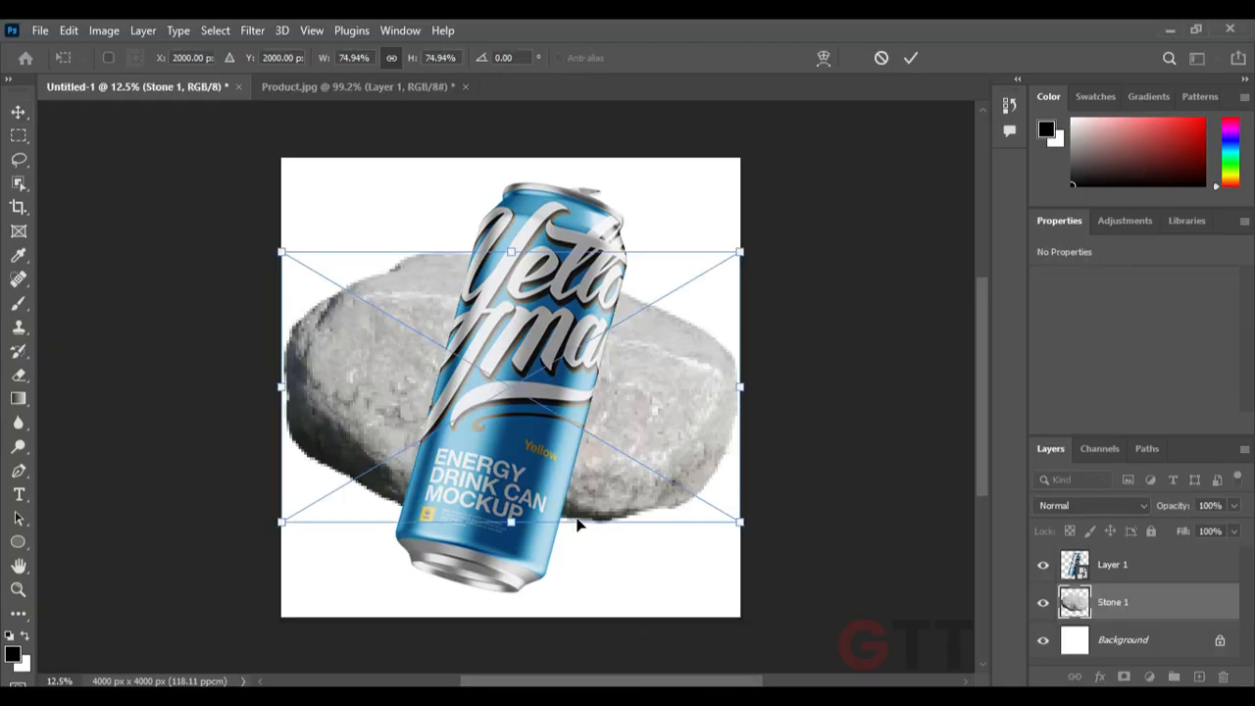
key("Return")
key("Return")
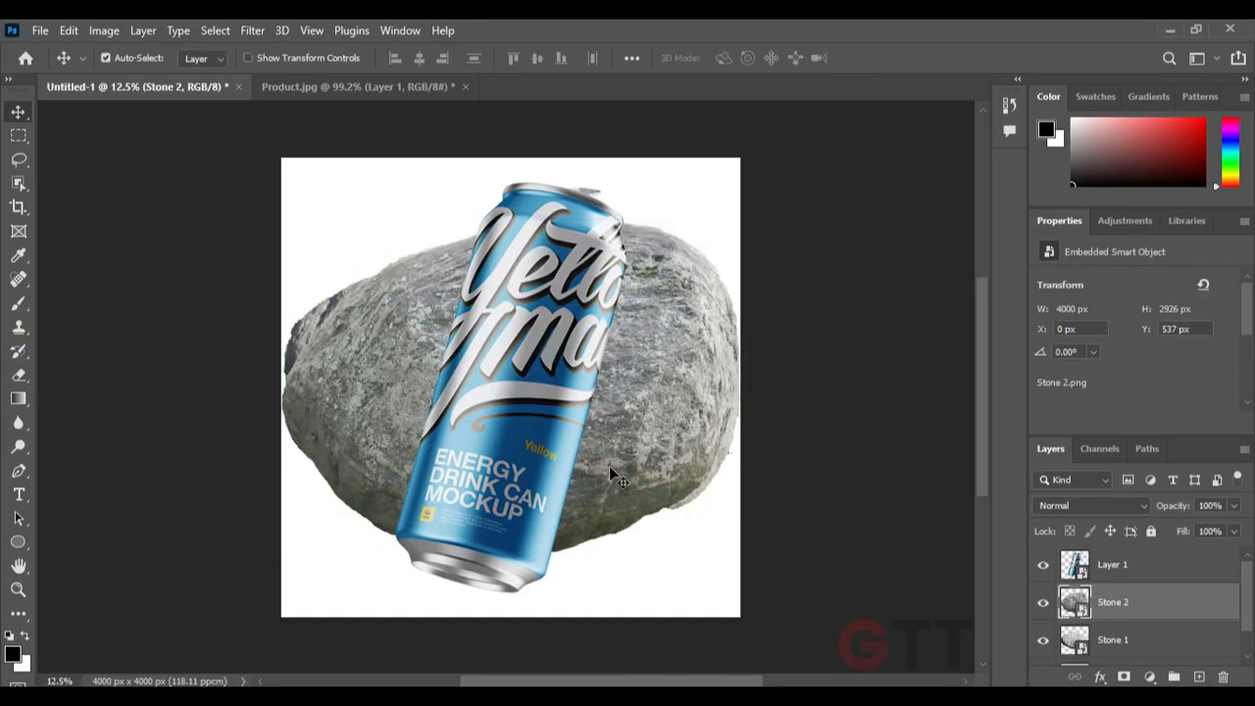
left_click_drag(609, 465, 726, 566)
left_click_drag(362, 395, 311, 501)
Shrink the can, tilt it counterclockwise and move it up above the stones
left_click(516, 465)
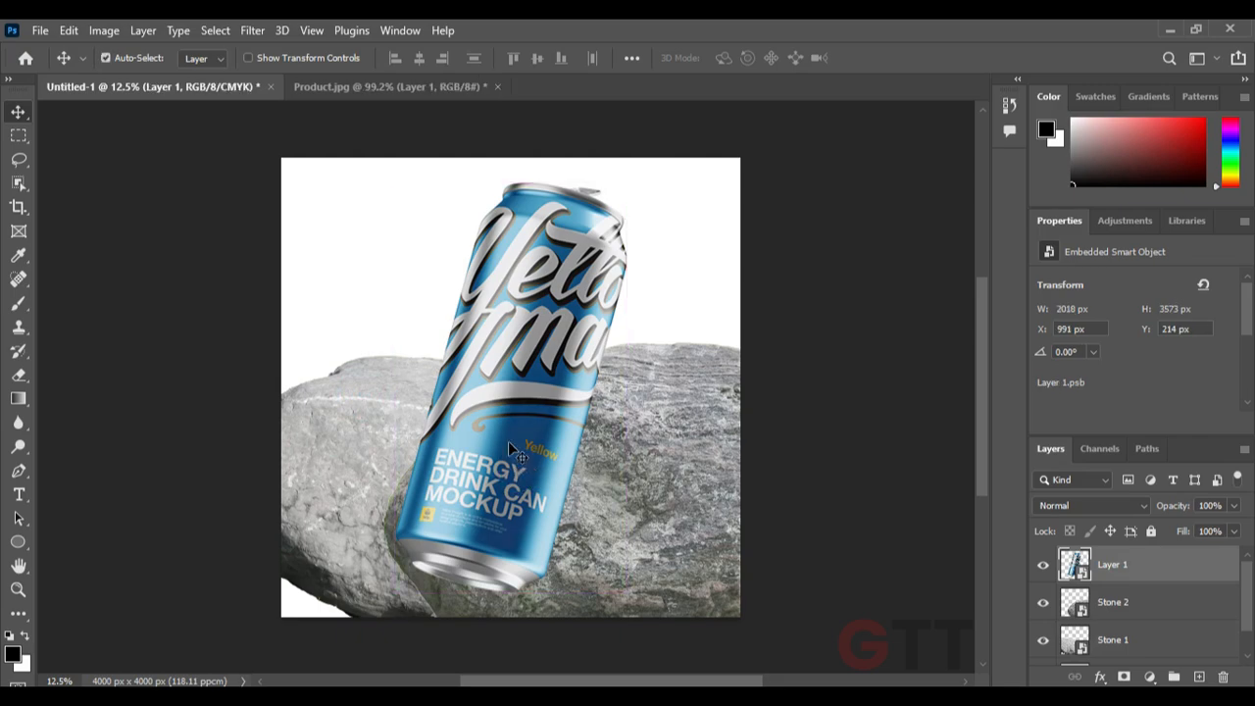
key("ctrl+t")
left_click(592, 383, "alt")
mouse_move(626, 388)
left_mouse_down()
mouse_move(601, 387)
mouse_move(612, 388)
left_mouse_up()
mouse_move(630, 392)
left_mouse_down()
mouse_move(624, 357)
mouse_move(635, 386)
left_mouse_up()
key("Return")
left_click_drag(551, 402, 508, 329)
Select both stones, scale them down together and position them below the can
left_click_drag(579, 491, 623, 522)
left_click(349, 489, "shift")
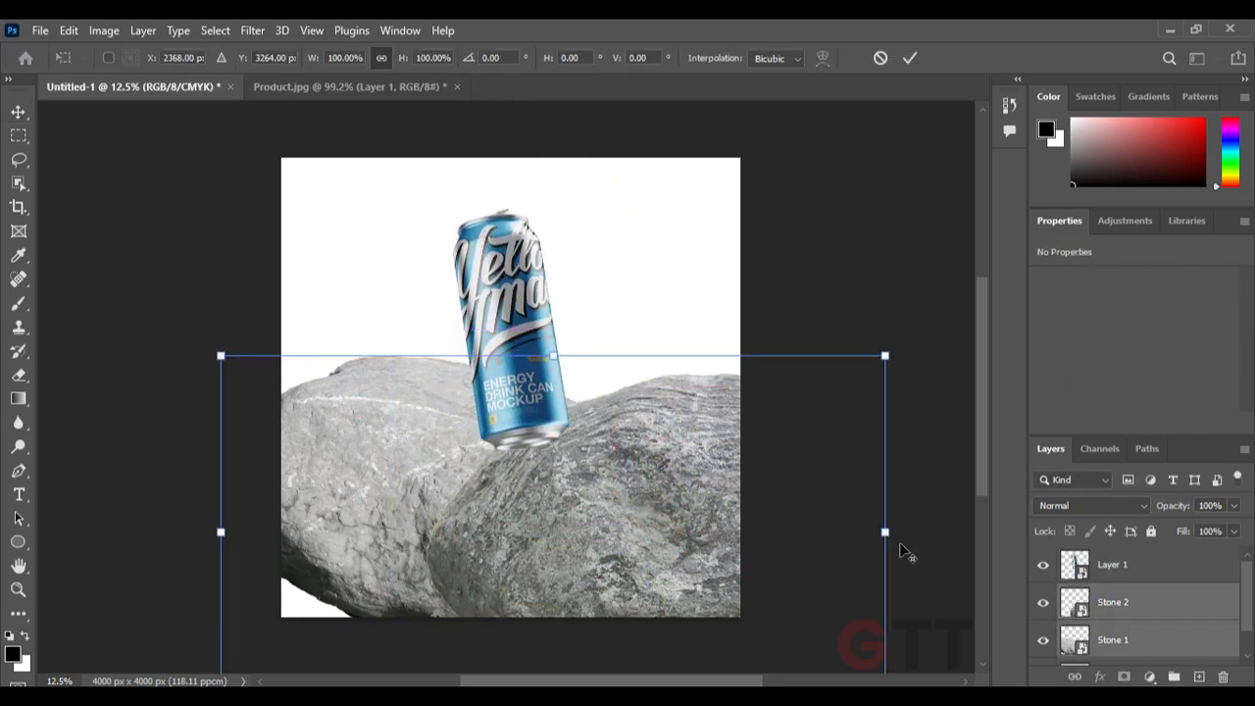
left_click_drag(885, 533, 729, 532)
left_click_drag(654, 537, 630, 563)
left_click(804, 530)
Rotate Stone 2 counterclockwise by about 13° and enlarge it toward the canvas's lower right corner
left_click_drag(551, 539, 605, 532)
key("ctrl+t")
left_click_drag(759, 518, 756, 488)
left_click_drag(612, 572, 556, 560)
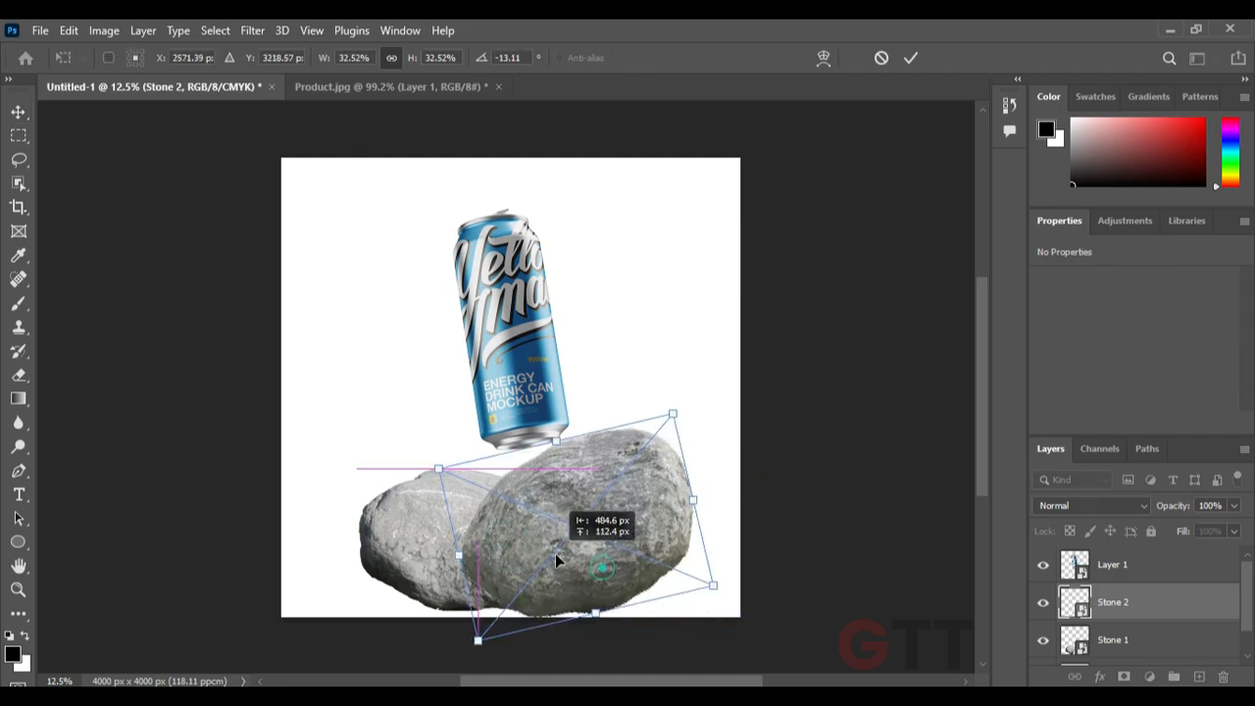
left_click_drag(713, 585, 809, 626)
key("Return")
Rotate and enlarge Stone 1, placing it in the lower left corner of the canvas
left_click(403, 529)
key("ctrl+t")
left_click_drag(642, 504, 695, 495)
left_click(487, 546)
key("ctrl+t")
left_click_drag(376, 419, 442, 536)
left_click_drag(562, 540, 478, 572)
key("Return")
Shift Stone 2 slightly farther right and down to open a gap between the stones
left_click(686, 507)
key("ctrl+t")
left_click_drag(686, 507, 714, 515)
key("Return")
Lower the can into the gap between the stones and bring Stone 1 in front of it
left_click_drag(481, 352, 473, 407)
left_click(408, 523)
key("ctrl+]")
Rotate the can with Free Transform to about -22.69°
left_click(507, 392)
key("ctrl+t")
left_click_drag(527, 200, 540, 202)
key("Return")
scroll(569, 524, "up", 10)
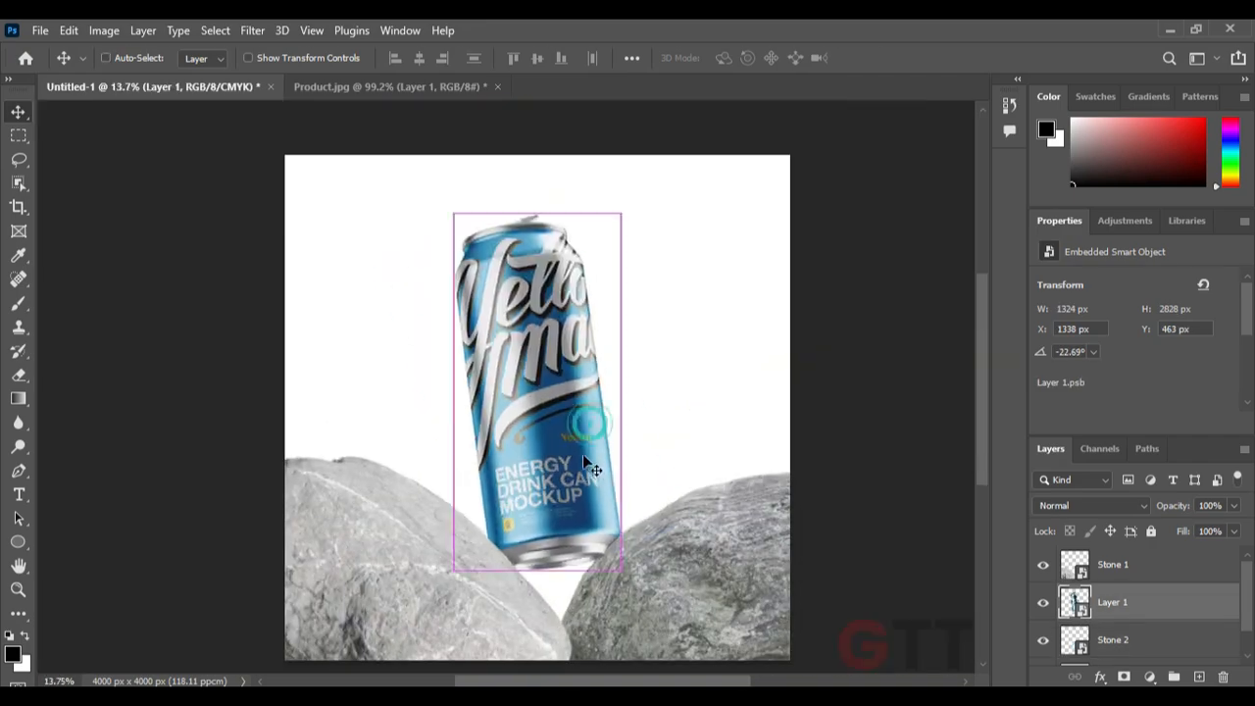
scroll(583, 456, "down", 2)
Reposition Stone 1 with Free Transform so its slope meets the can's base
left_click(480, 538, "ctrl")
key("t")
key("ctrl+t")
left_click_drag(465, 550, 499, 522)
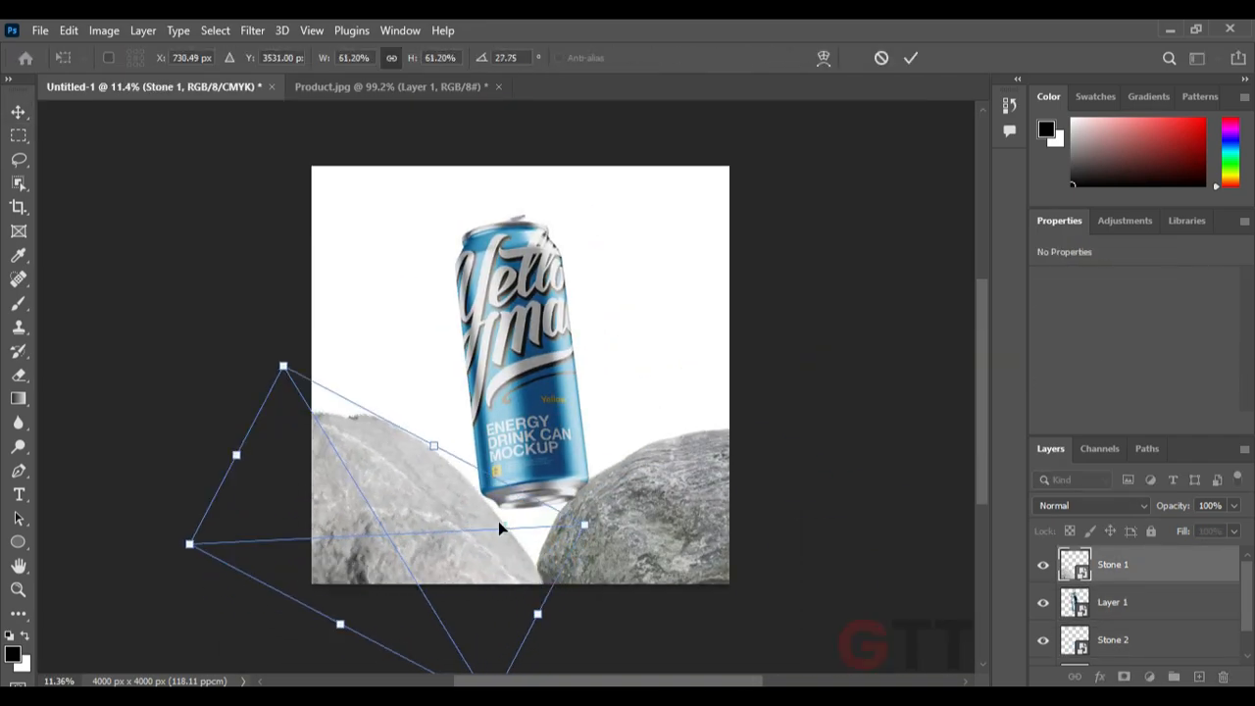
key("Return")
Raise Stone 2 beside the can and nudge the can to rest against it
left_click(653, 483, "ctrl")
key("ctrl+t")
left_click_drag(653, 484, 661, 458)
key("Return")
left_click_drag(526, 388, 523, 380)
key("ctrl+t")
Adjust Stone 1 slightly with Free Transform under the can's lower left edge
left_click(443, 569, "ctrl")
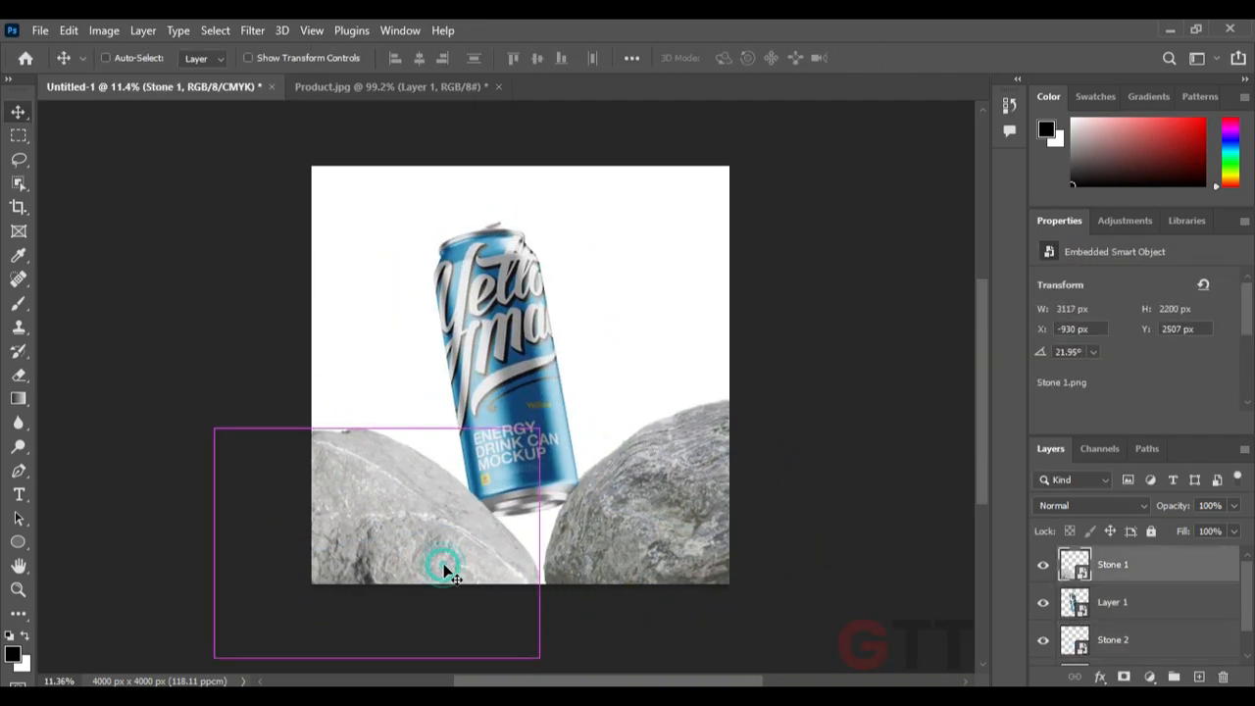
key("ctrl+t")
left_click_drag(581, 497, 574, 503)
key("Return")
Transform the can again to refine its tilt and fit between the two stones
left_click(518, 392, "ctrl")
key("ctrl+t")
left_click_drag(521, 214, 509, 210)
left_click(638, 440, "ctrl")
scroll(577, 359, "down", 2)
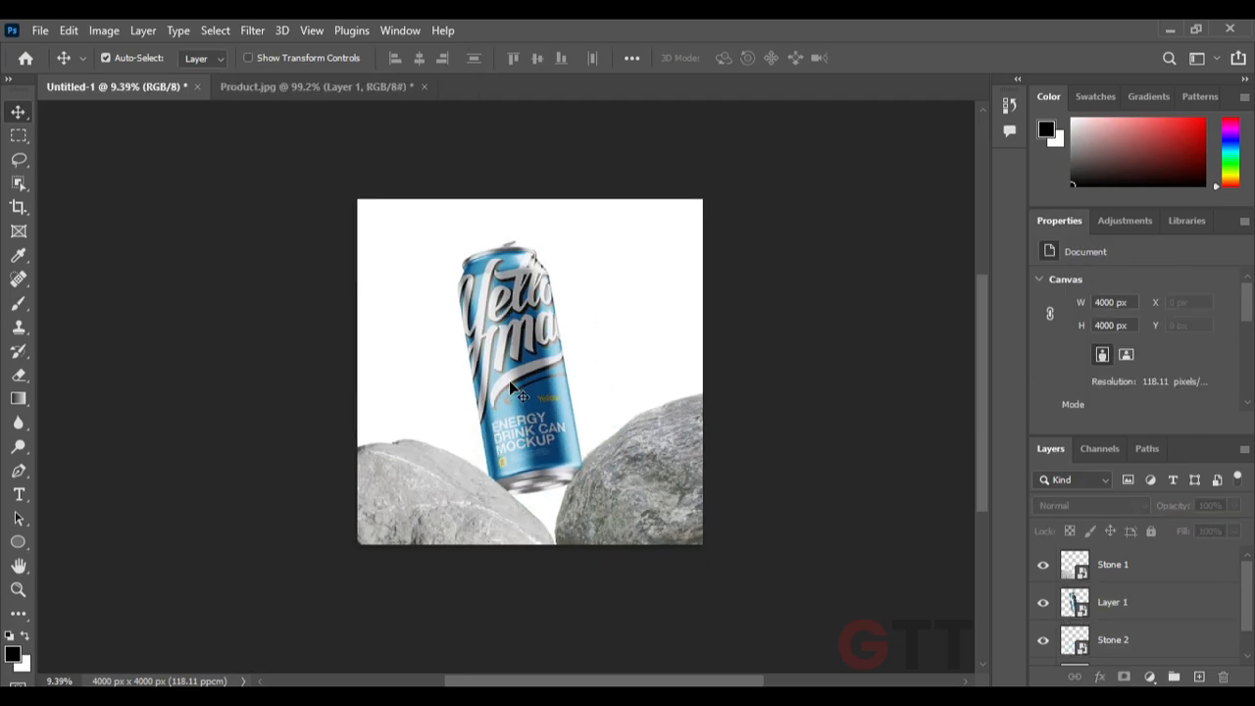
scroll(508, 390, "up", 2)
Place the skyscrapers-distance-foggy-day image and send it behind the can and both stones
key("alt+Tab")
left_click(762, 410)
left_click_drag(801, 185, 586, 482)
key("ctrl+bracketleft")
key("ctrl+bracketleft")
key("ctrl+bracketleft")
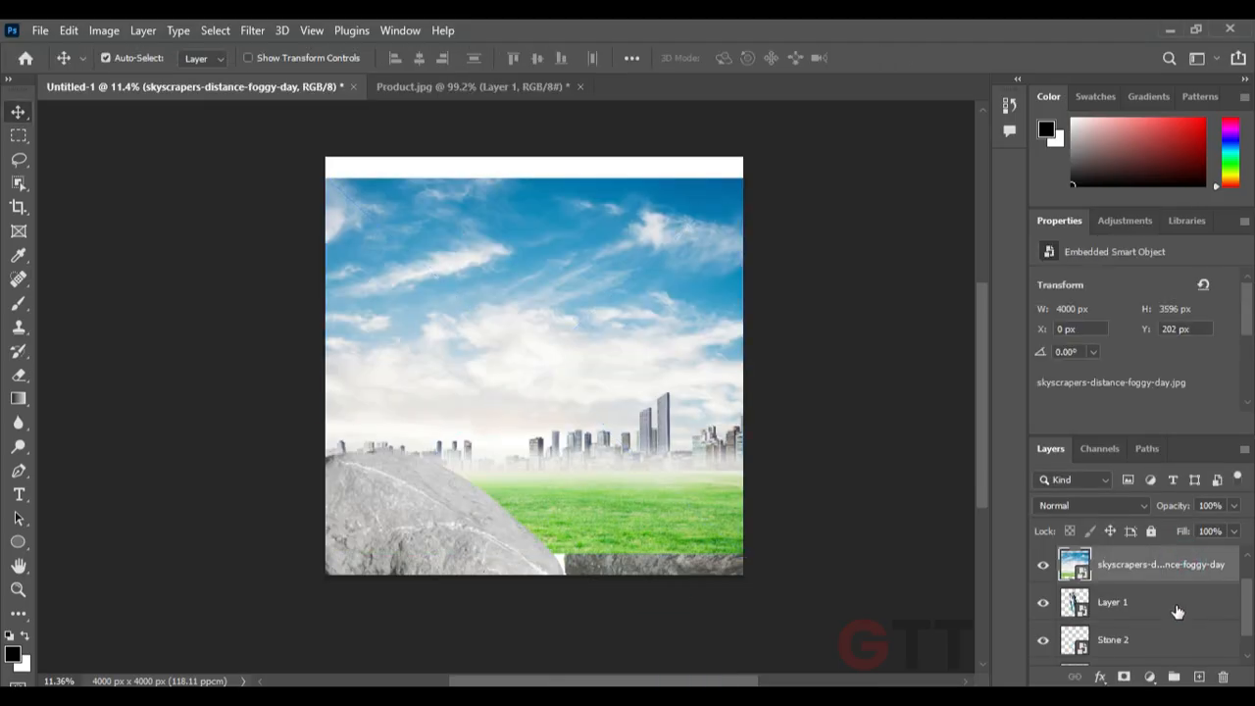
Enlarge and reposition the skyscrapers image so it covers the whole canvas
left_click_drag(608, 355, 653, 373)
key("ctrl+t")
left_click_drag(533, 184, 552, 181)
left_click_drag(627, 292, 629, 262)
key("Return")
left_click(620, 698)
left_click(507, 391)
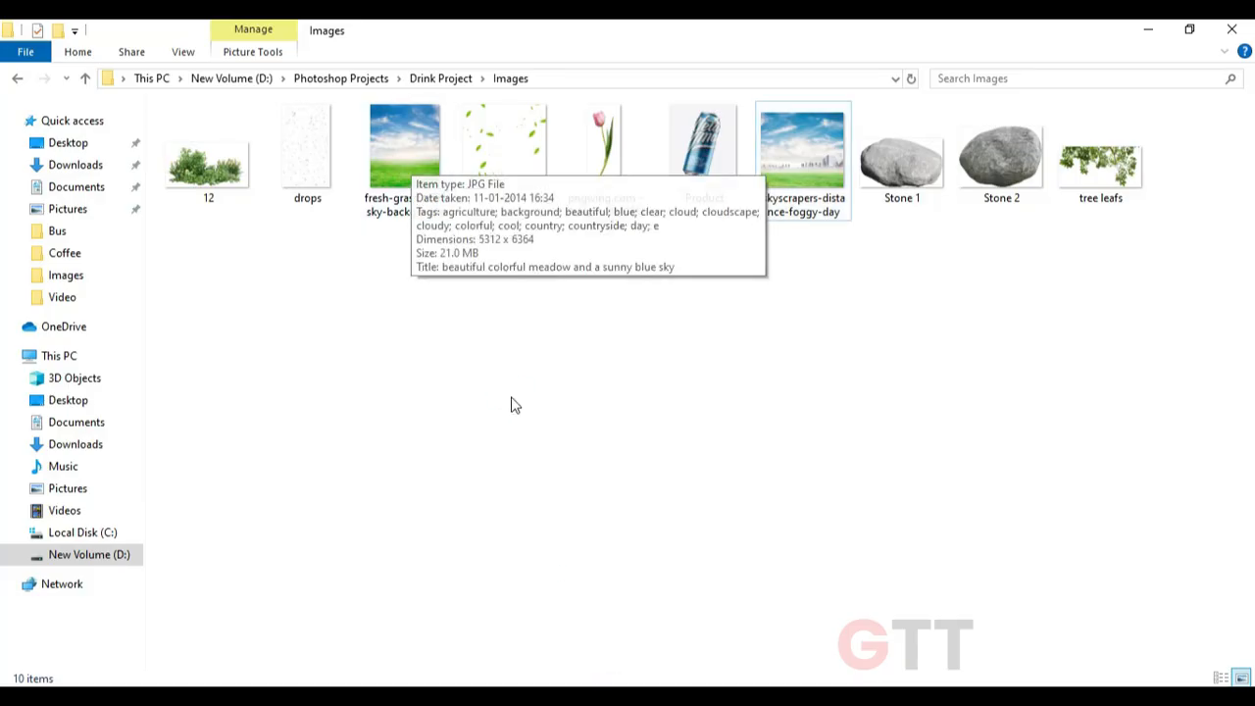
left_click(633, 698)
Rescale the skyscrapers background to about 70.38% and lower it so its top edge meets the canvas edge
key("ctrl+t")
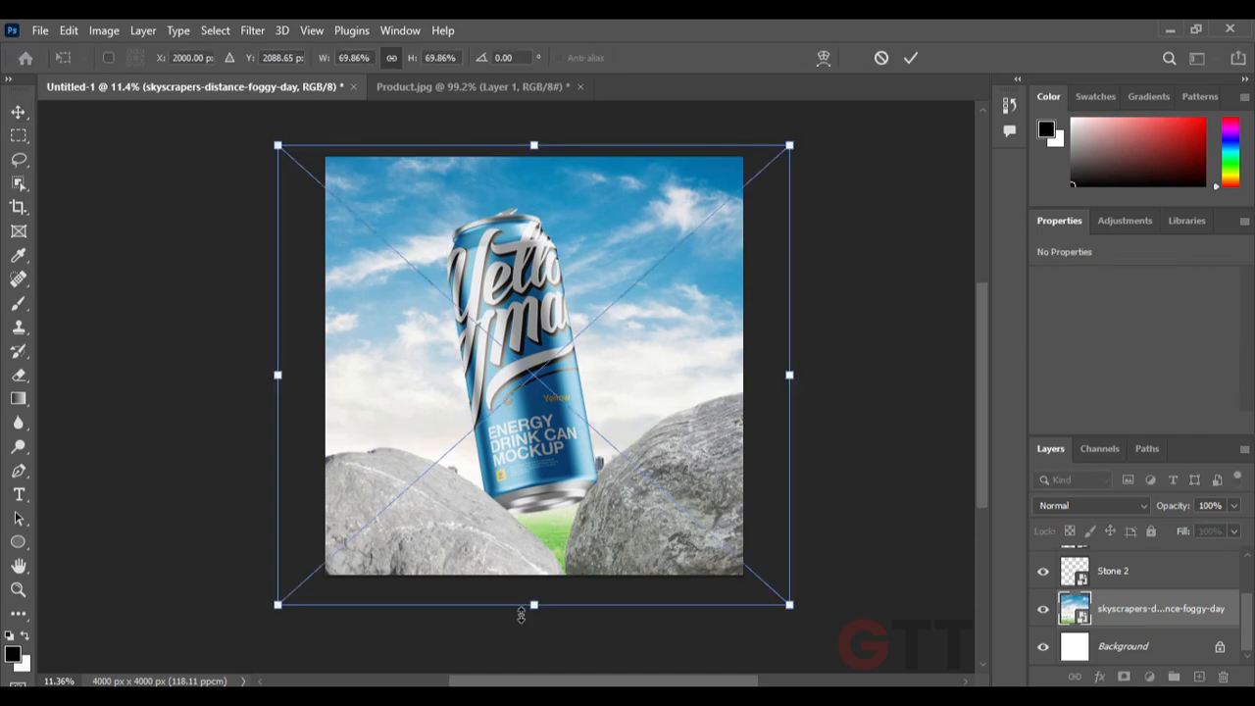
left_click_drag(533, 608, 534, 628)
mouse_move(618, 502)
left_mouse_down()
mouse_move(622, 483)
mouse_move(620, 495)
left_mouse_up()
left_click_drag(816, 360, 752, 377)
mouse_move(534, 183)
left_mouse_down()
mouse_move(550, 171)
mouse_move(548, 193)
left_mouse_up()
left_click_drag(532, 598, 535, 629)
left_click_drag(569, 480, 575, 466)
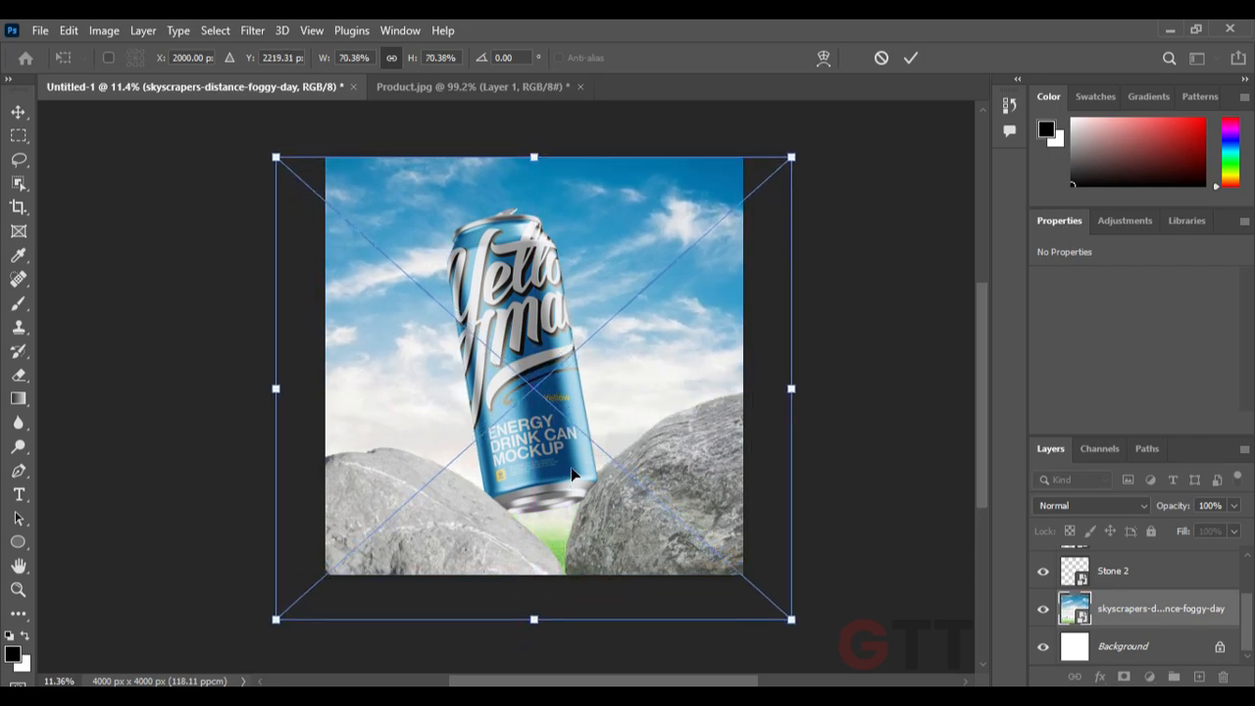
key("Return")
Place the fresh-grass-with-sky-background image above the skyscrapers layer and enlarge it to about 3970 × 4757 px
left_click(500, 518)
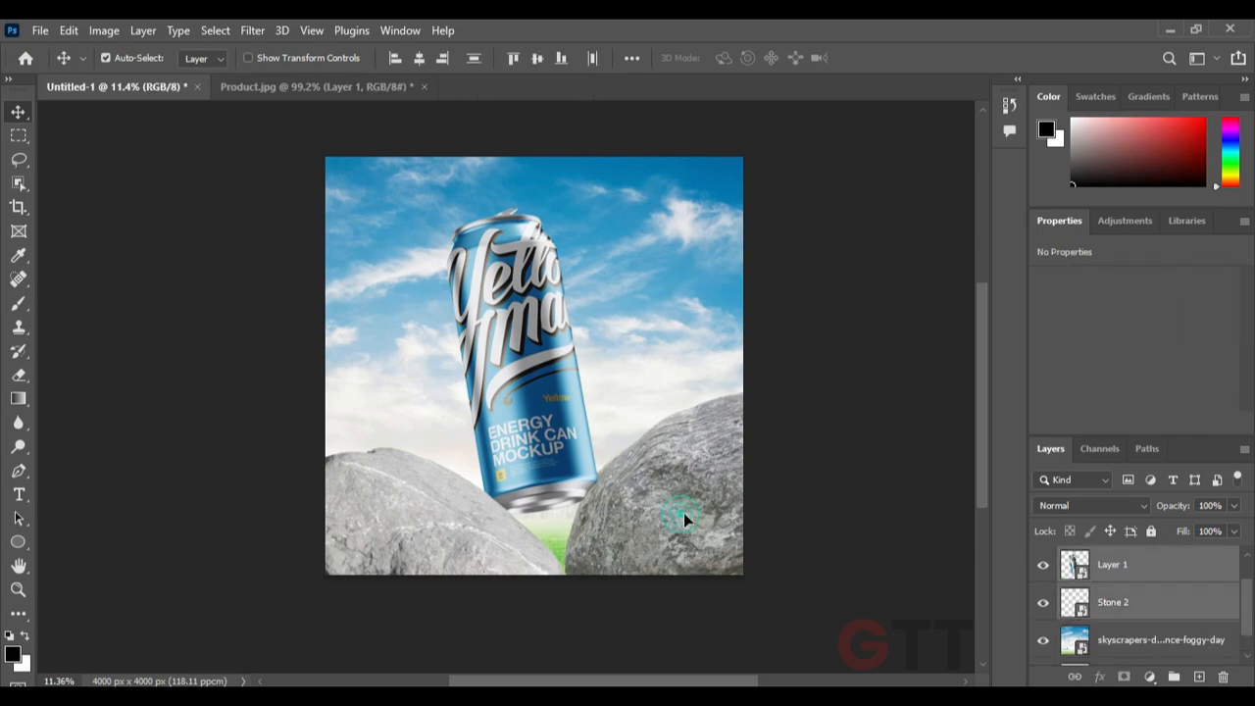
mouse_move(684, 513)
left_mouse_down()
mouse_move(696, 512)
mouse_move(681, 514)
mouse_move(691, 500)
left_mouse_up()
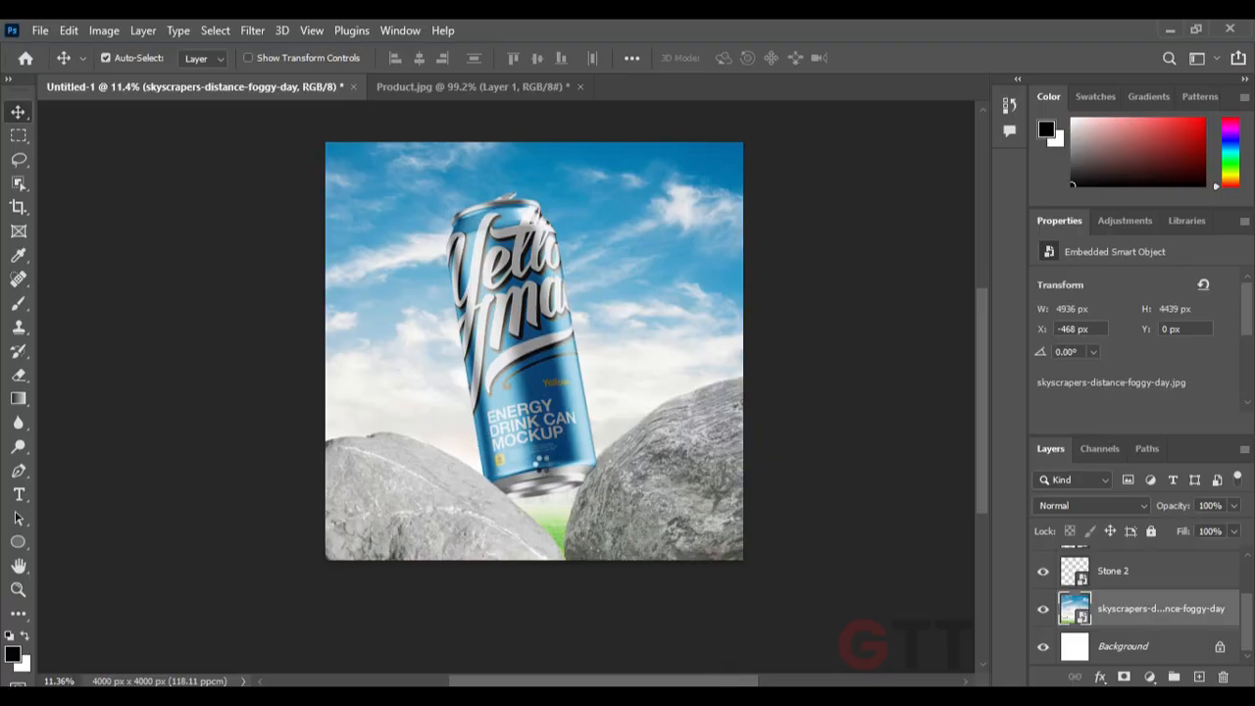
left_click_drag(533, 559, 540, 641)
key("Return")
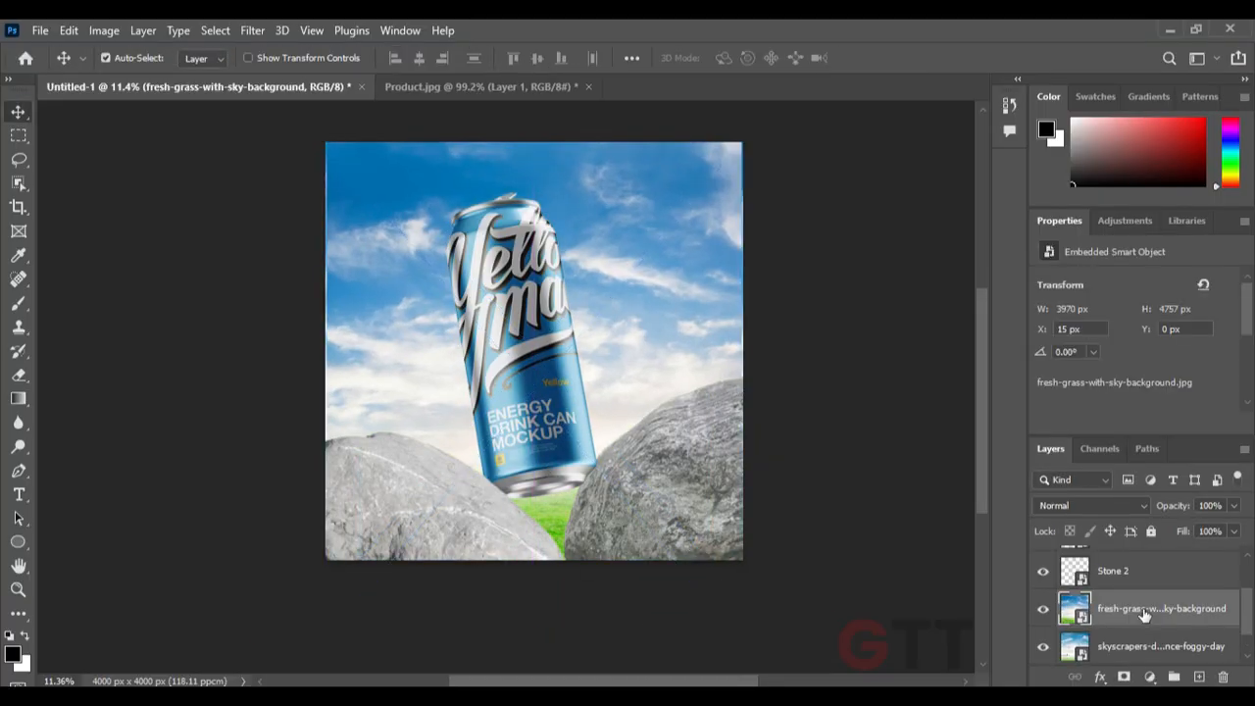
Mask the fresh-grass layer and paint out its sky with a soft black 2000 px brush at 9% and 5% opacity
left_click(1124, 676)
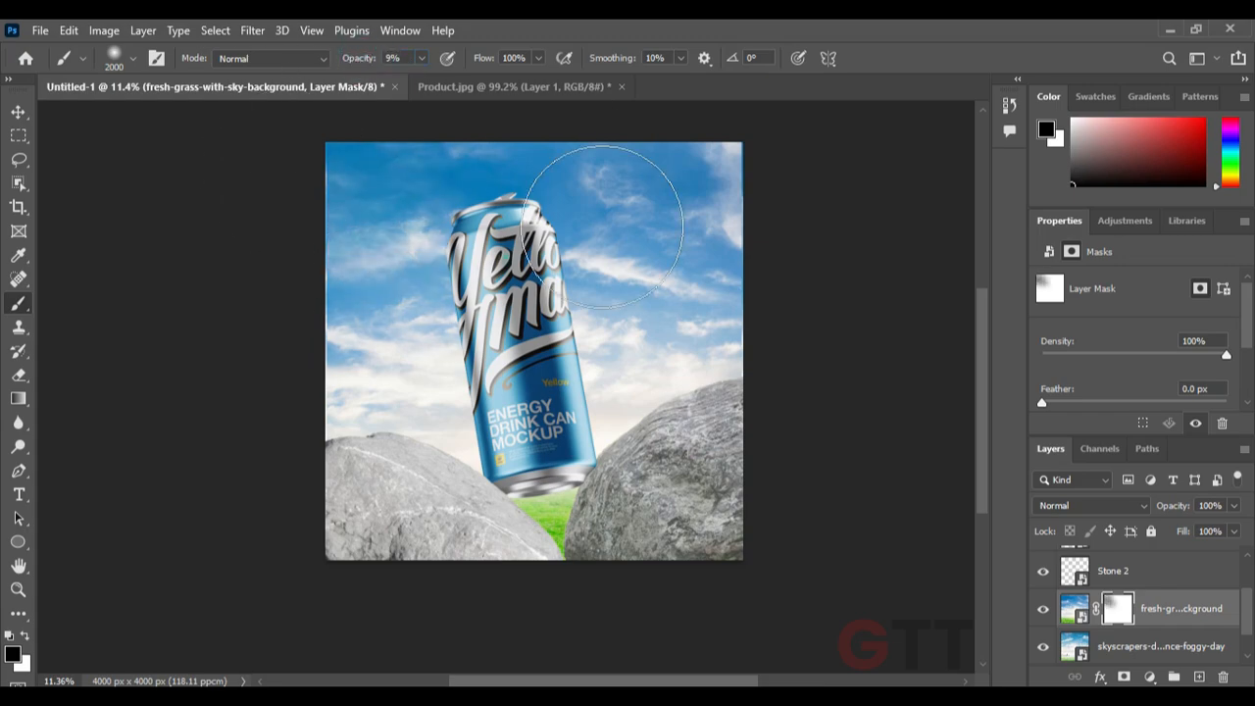
mouse_move(361, 86)
left_mouse_down()
mouse_move(642, 171)
mouse_move(361, 89)
left_mouse_up()
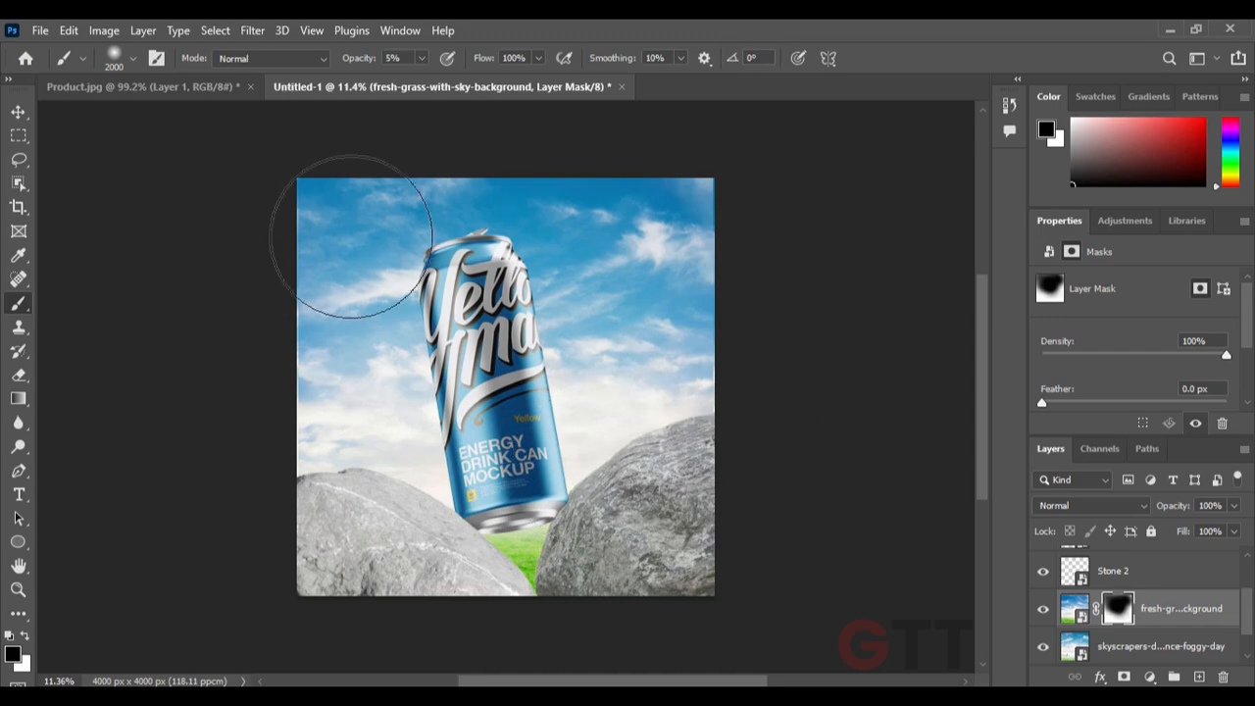
left_click(19, 113)
left_click(131, 224)
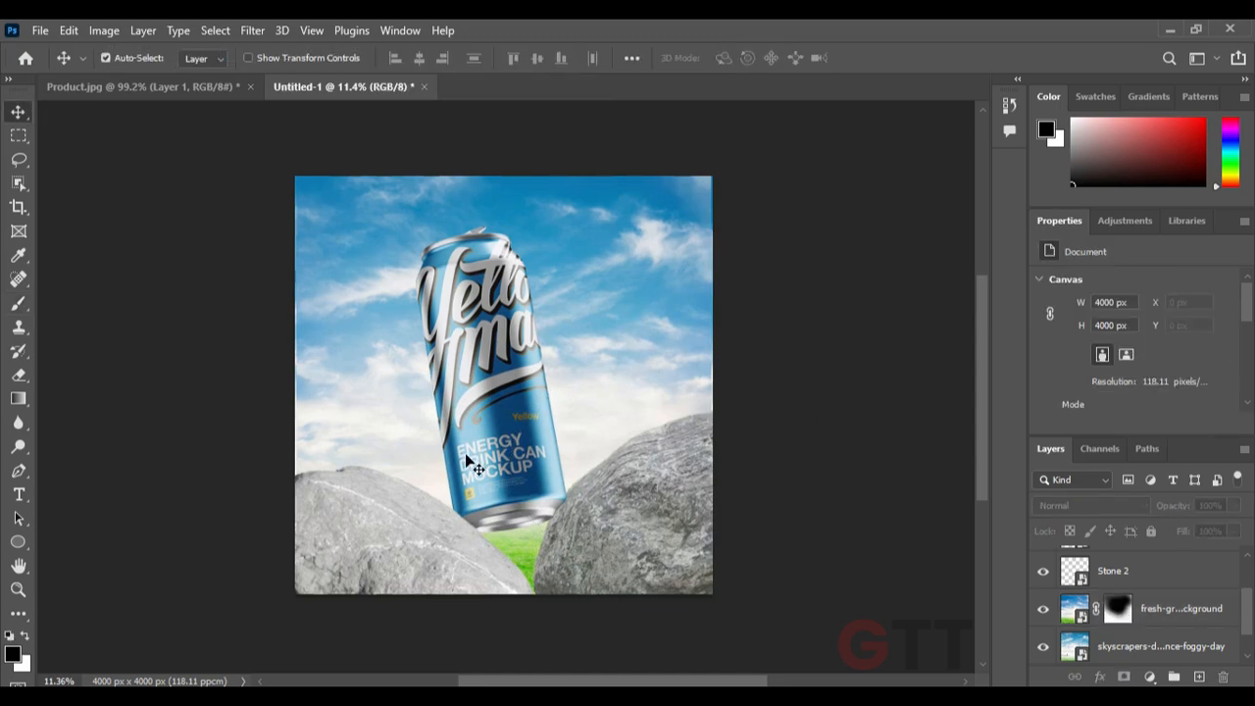
Place the plant image 12 at the lower left of the canvas and rotate it about 20.5°
left_click(579, 686)
left_click_drag(208, 147, 546, 604)
key("Return")
key("ctrl+t")
left_click_drag(667, 480, 683, 557)
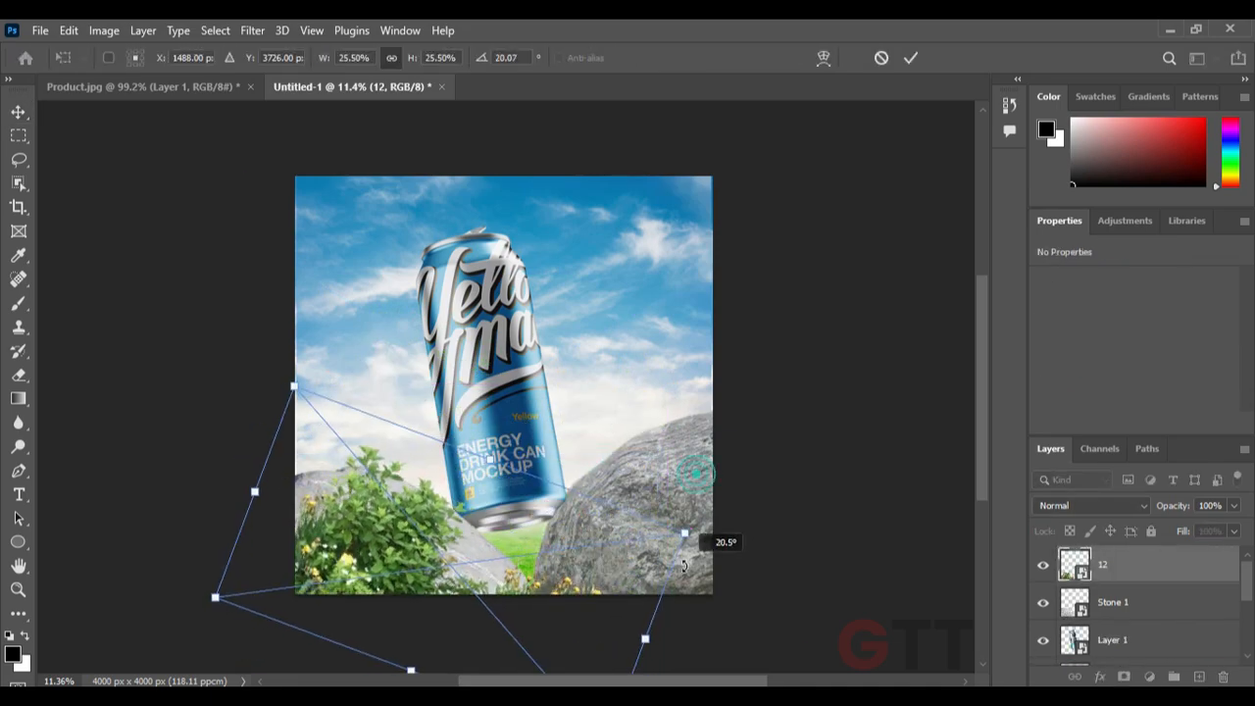
Enlarge the plant to about 30.75% and position its foliage over the base of the left stone
left_click_drag(372, 513, 353, 549)
left_click_drag(236, 528, 179, 507)
left_click_drag(382, 511, 398, 524)
left_click_drag(496, 477, 486, 489)
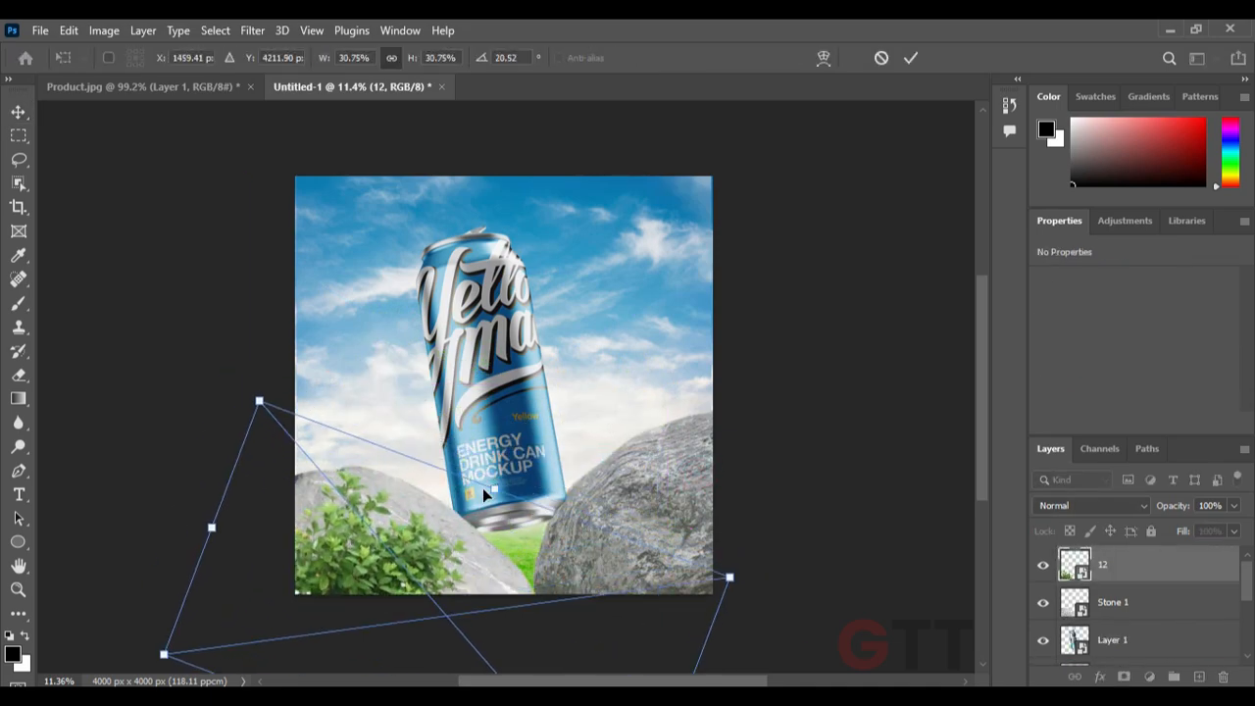
Duplicate the plant, flip the copy vertically and move it over the right stone
left_click_drag(389, 548, 663, 507)
key("Return")
key("ctrl+t")
right_click(637, 529)
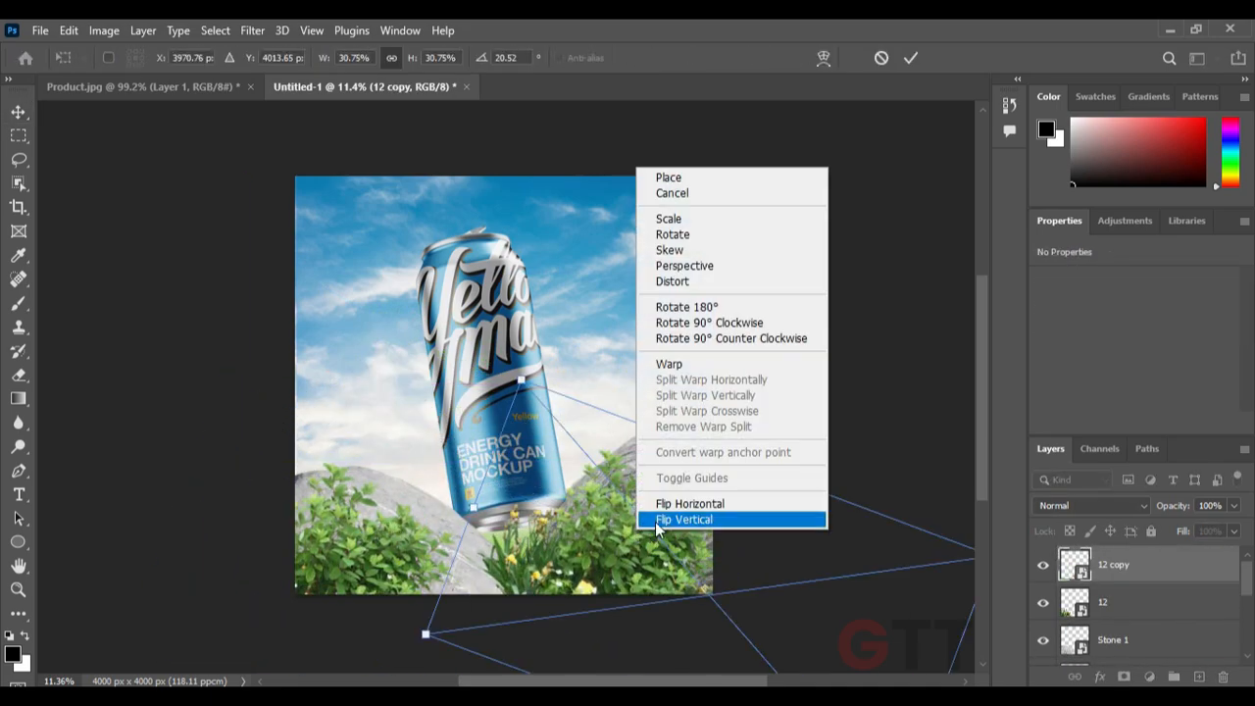
left_click(656, 524)
left_click(911, 57)
left_click_drag(745, 495, 672, 527)
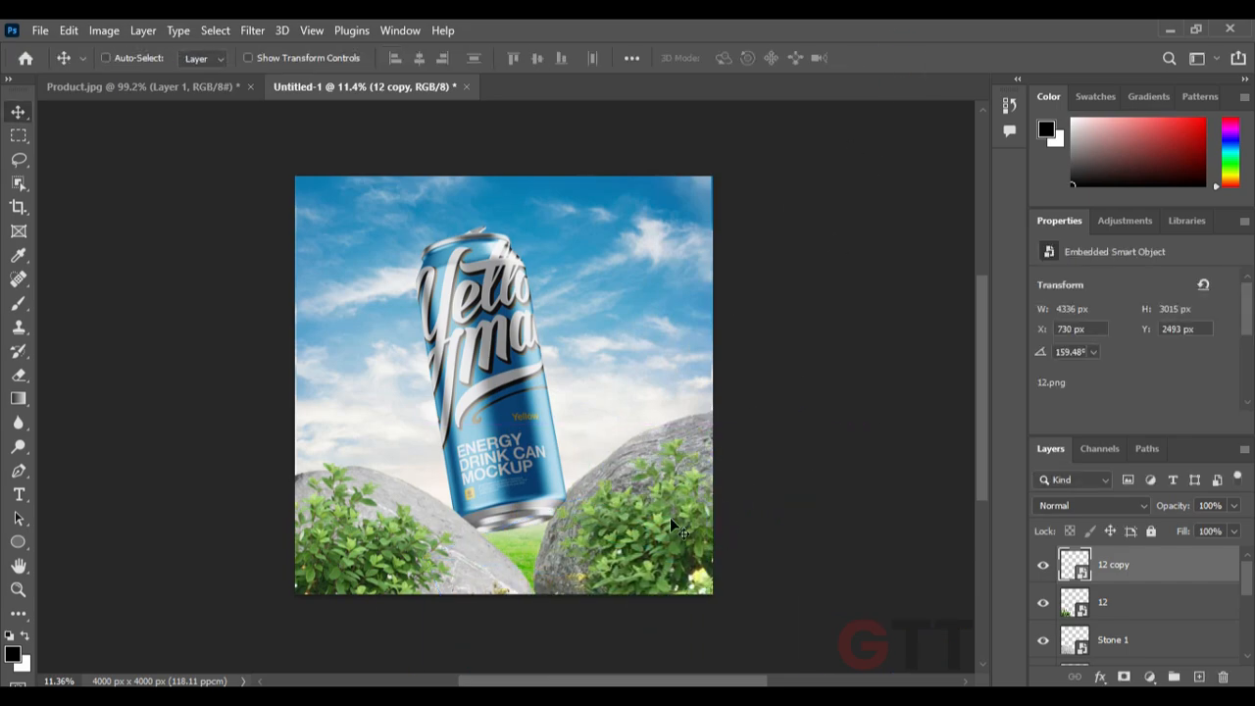
Scale the plant copy to about 40.55%, rotate it to 154.17° and lower it over the right stone's base
key("ctrl+t")
left_click_drag(841, 475, 827, 438)
left_click_drag(688, 540, 674, 556)
left_click_drag(814, 457, 819, 468)
left_click_drag(799, 469, 840, 447, "alt")
left_click_drag(669, 506, 675, 529)
left_click_drag(841, 480, 873, 464, "alt")
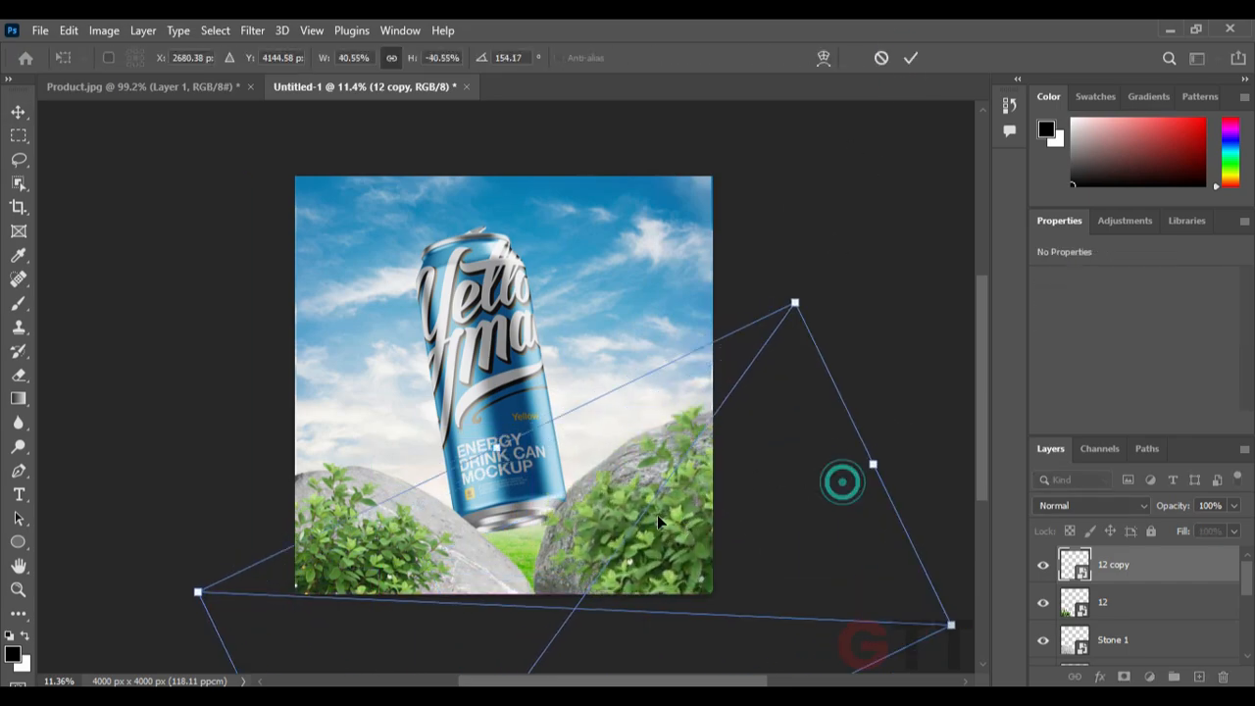
left_click_drag(615, 525, 610, 559)
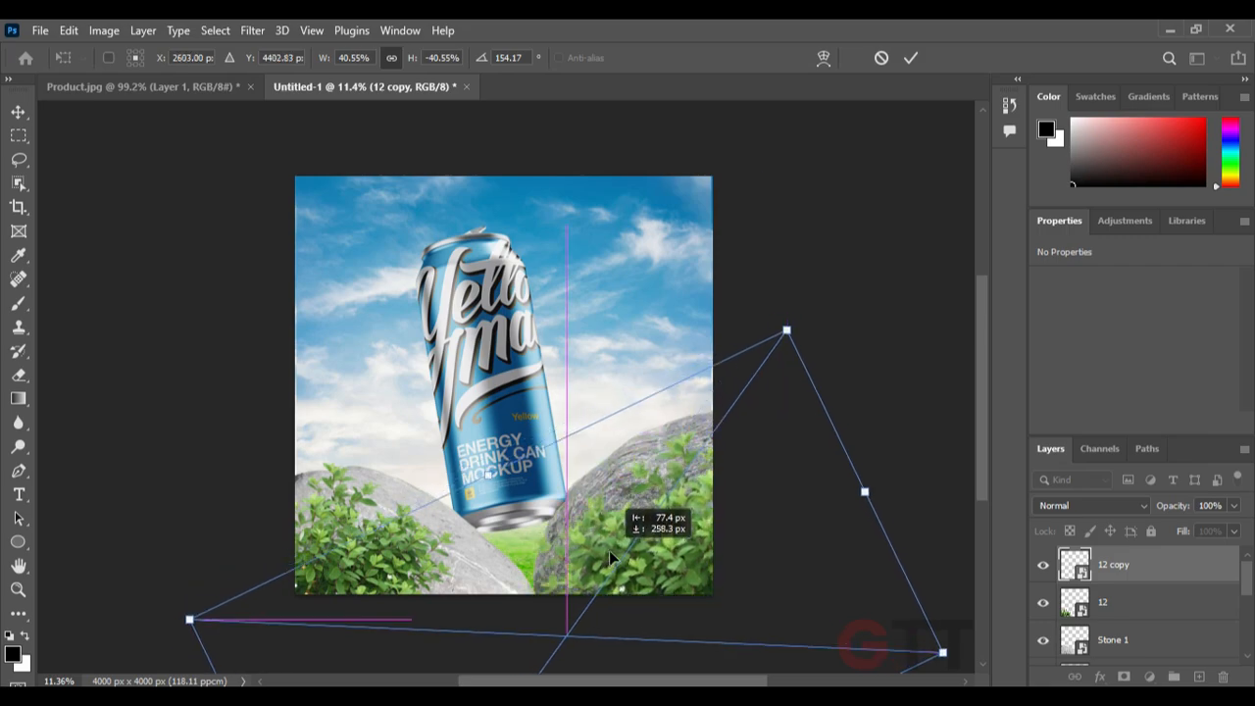
key("Return")
Select the can and both stones and move them slightly upward together
left_click(637, 480)
left_click(496, 563, "shift")
left_click_drag(519, 456, 515, 438, "shift")
left_click(821, 445)
Nudge the stones and shift the can slightly right to center it over the gap
mouse_move(537, 538)
left_mouse_down()
mouse_move(528, 548)
mouse_move(545, 544)
left_mouse_up()
left_click_drag(599, 467, 592, 468)
left_click_drag(516, 466, 532, 472)
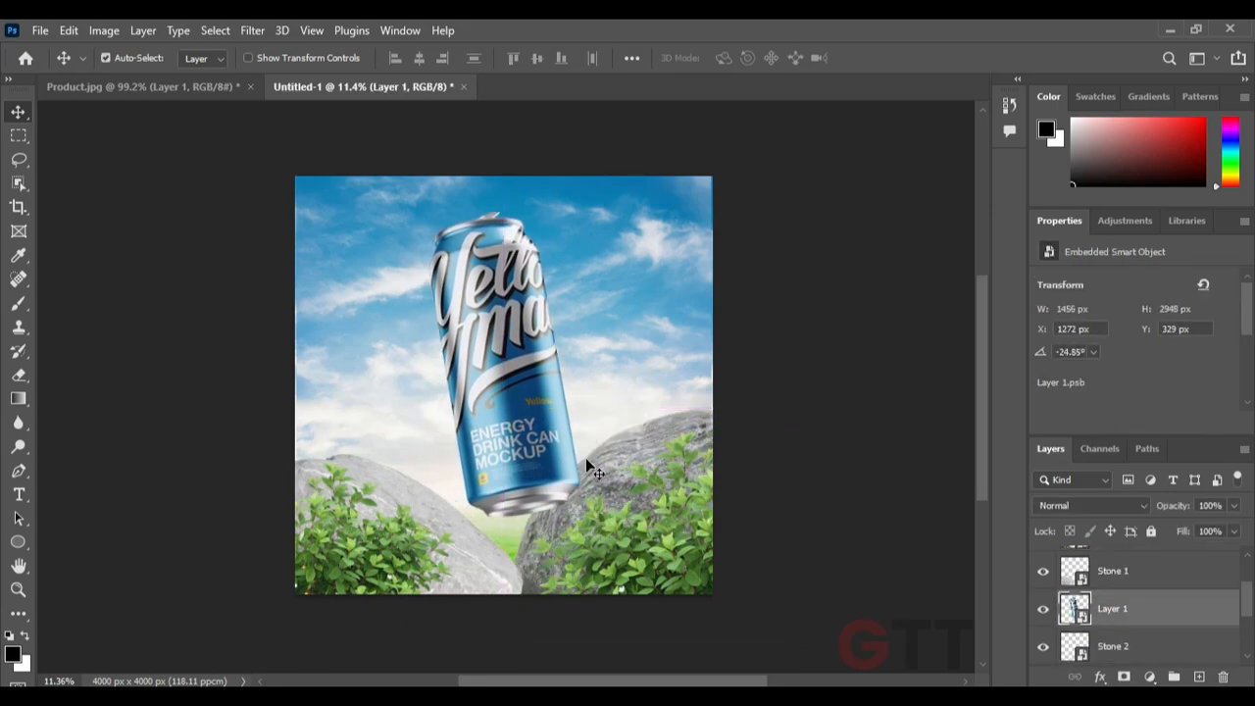
Fine-tune the positions of Stone 2, Stone 1 and the can so the can sits wedged between the stones
left_click_drag(618, 463, 635, 459)
left_click_drag(481, 535, 500, 539)
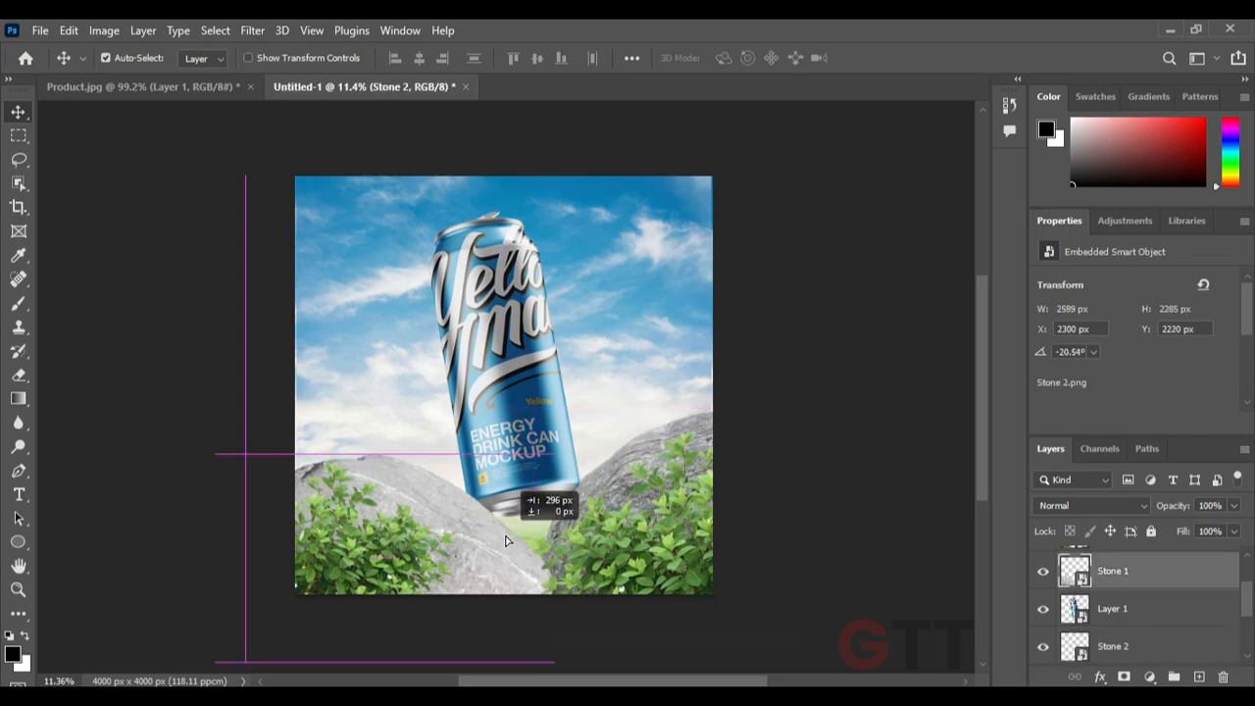
left_click_drag(545, 463, 544, 452)
left_click_drag(613, 473, 581, 498)
left_click_drag(551, 442, 534, 457)
left_click_drag(457, 526, 457, 534)
Scale the can down slightly and reposition it over the gap between the two stones
left_click(499, 411)
key("ctrl+t")
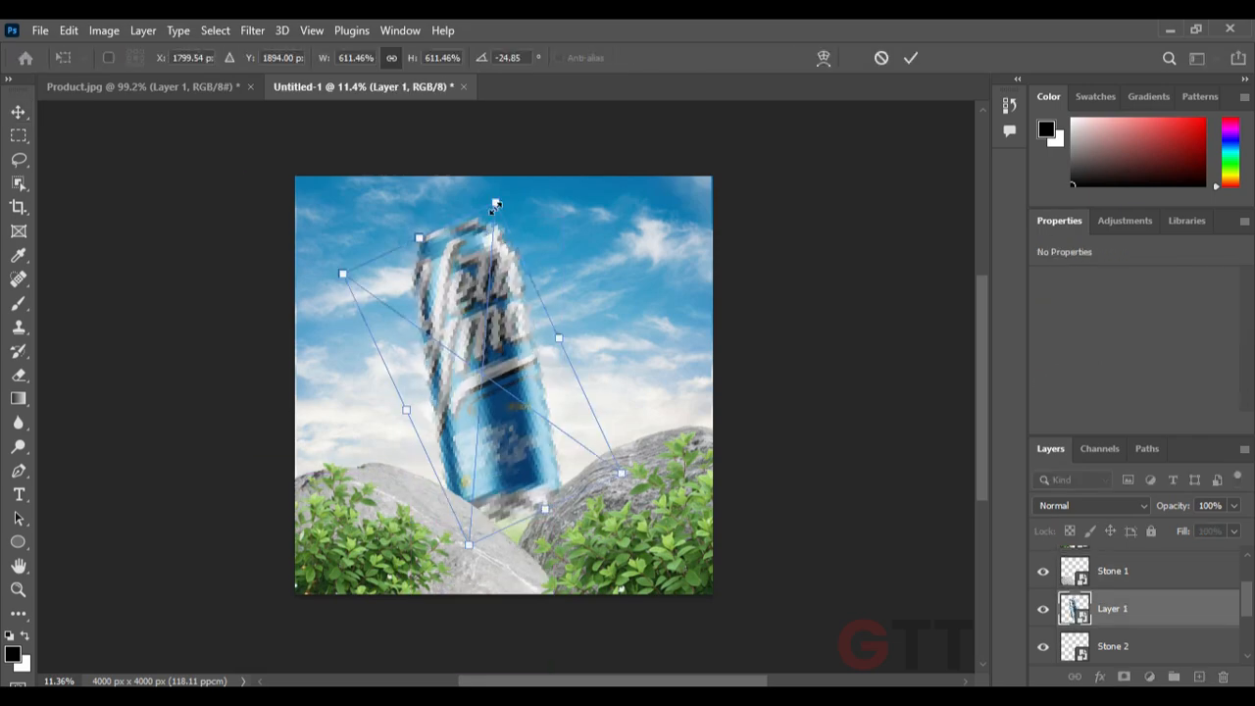
left_click_drag(496, 206, 493, 242)
left_click_drag(509, 337, 519, 327)
key("Return")
Nudge the can and Stone 2 closer together and shift the plant copy at the right stone's base
scroll(521, 421, "up", 7)
mouse_move(514, 488)
left_mouse_down()
mouse_move(531, 482)
mouse_move(521, 486)
left_mouse_up()
left_click_drag(703, 522, 701, 532)
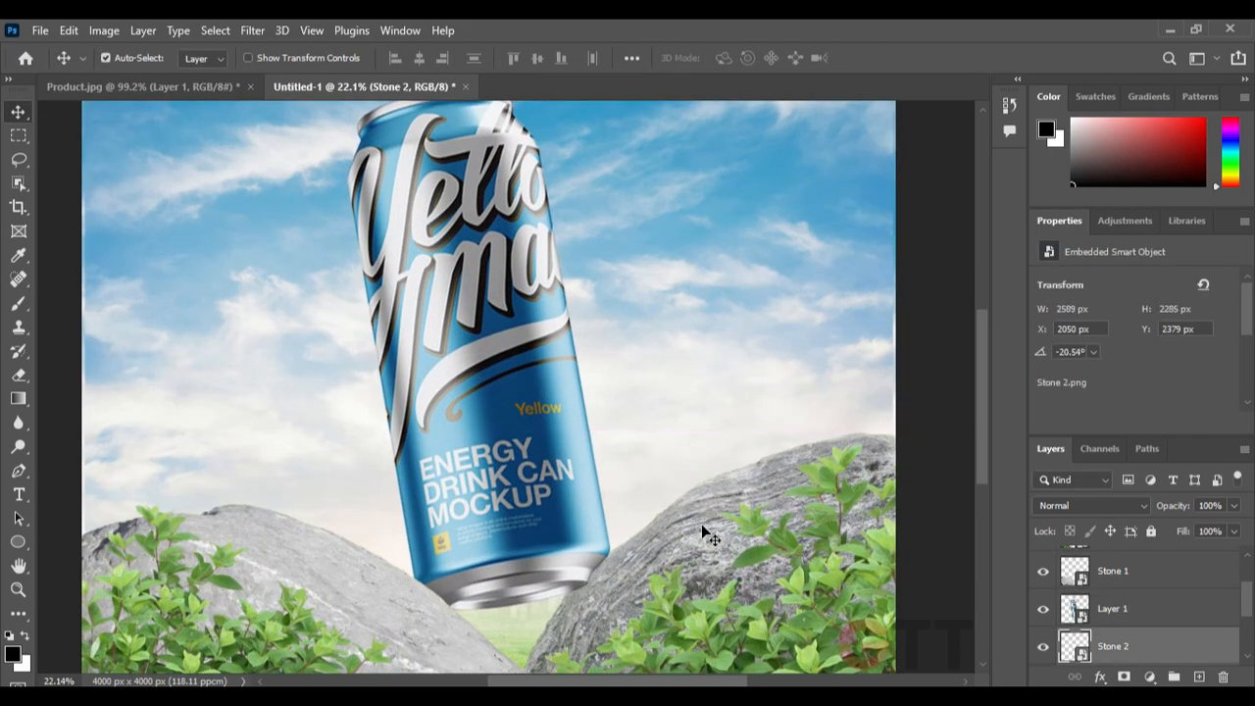
left_click(532, 521)
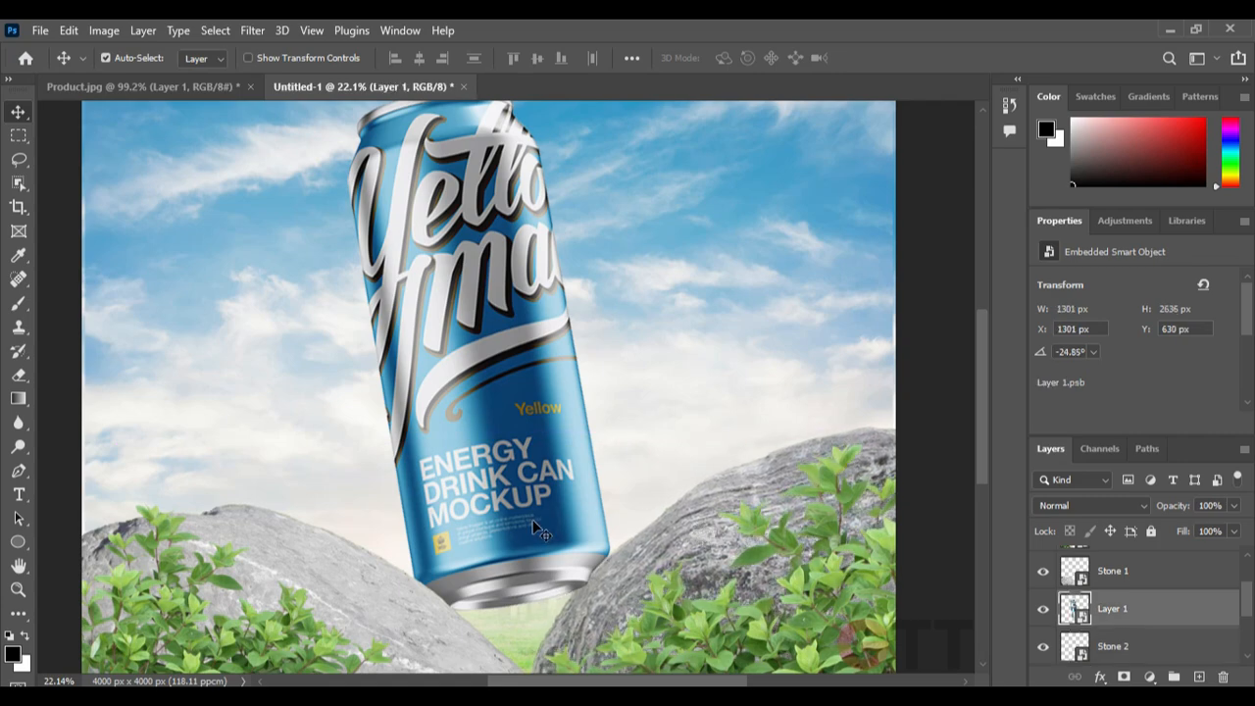
left_click_drag(640, 539, 621, 576)
scroll(578, 490, "down", 7)
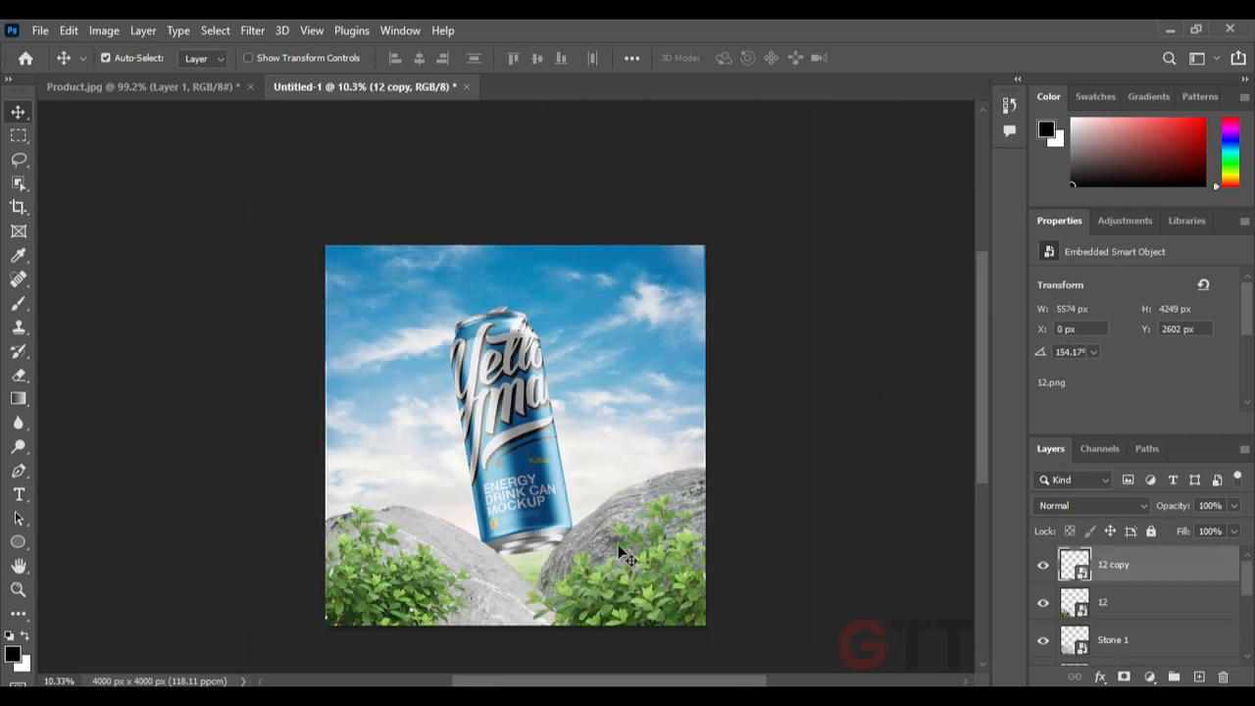
scroll(562, 506, "up", 2)
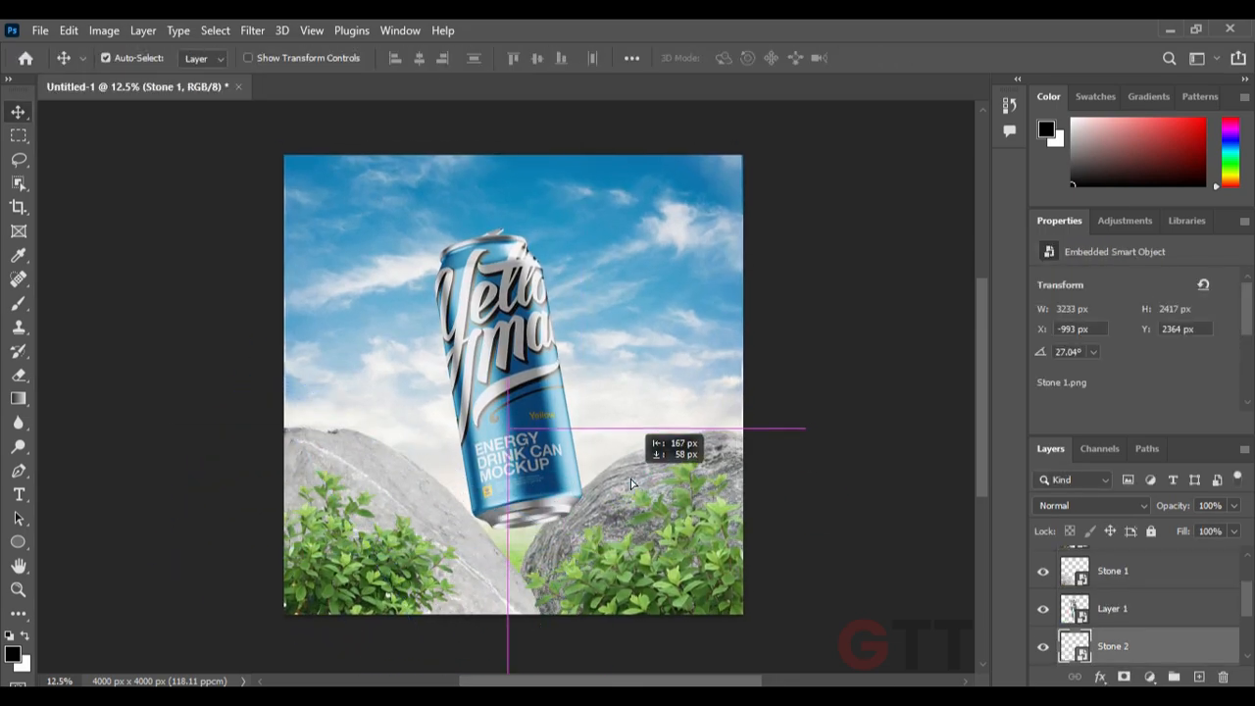
Enlarge Stone 1 slightly and reposition both stones under the can
left_click_drag(631, 478, 694, 440)
left_click(393, 490)
key("ctrl+t")
left_click_drag(566, 485, 583, 478)
key("Return")
left_click_drag(413, 453, 392, 465)
left_click_drag(608, 481, 610, 466)
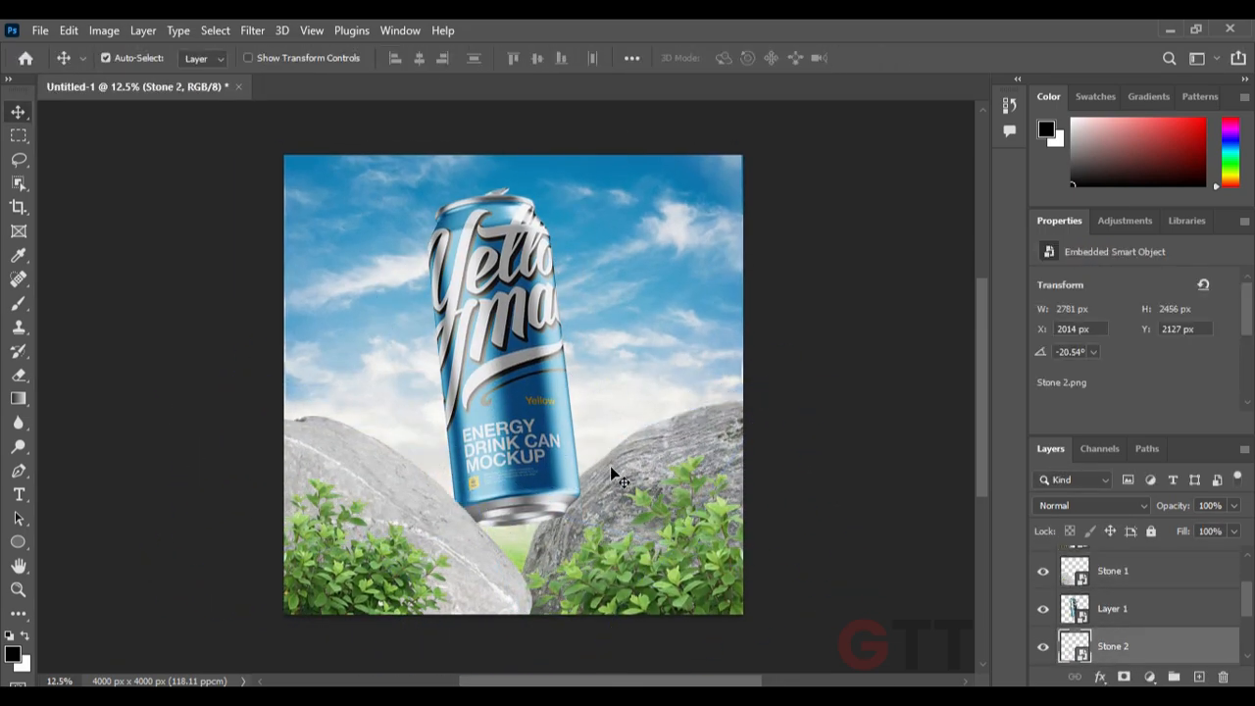
Fine-tune the can's placement, lowering it slightly into the gap between the stones
left_click(392, 549)
key("ctrl+t")
left_click(460, 529)
key("ctrl+t")
key("ctrl+t")
left_click_drag(548, 408, 552, 417)
scroll(512, 511, "up", 2)
left_click(426, 549)
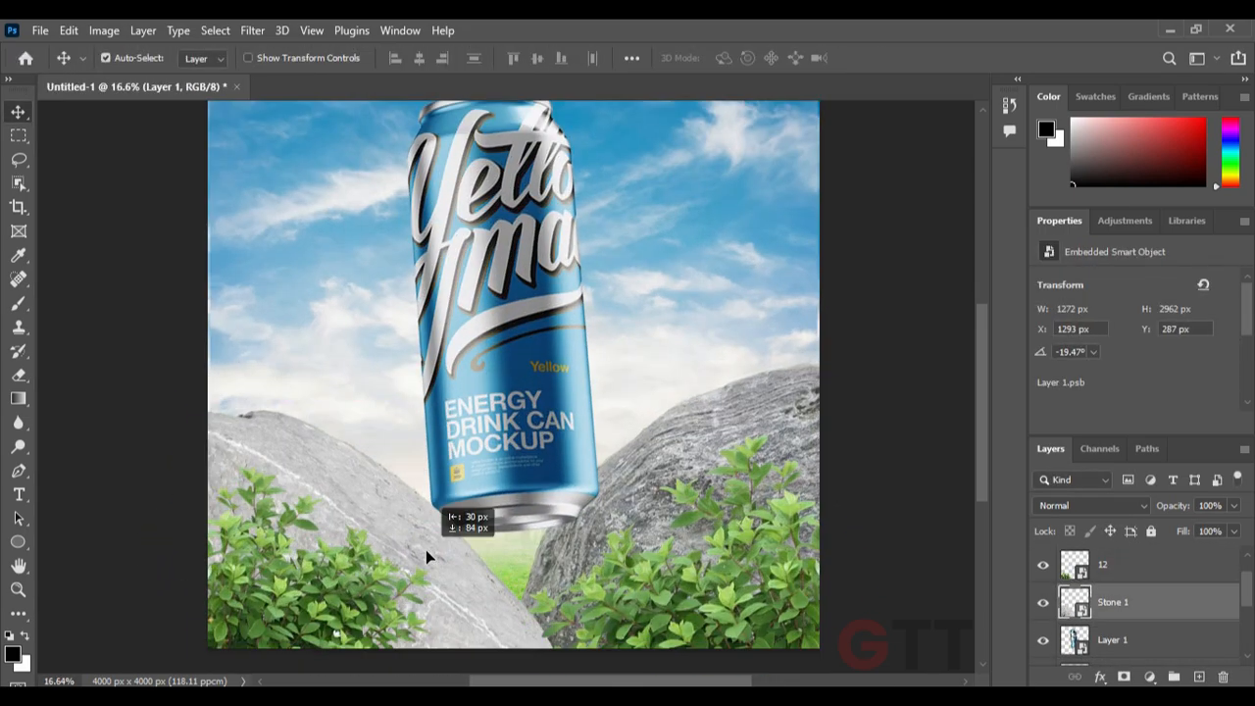
Rotate Stone 2 to -24.14° and move it slightly right and down beside the can's base
left_click_drag(510, 500, 503, 498)
left_click(681, 437)
key("ctrl+t")
key("Return")
scroll(686, 431, "down", 2)
left_click_drag(698, 384, 713, 407)
Nudge the can to rest against both stones and lower the left plant over Stone 1's base
left_click_drag(520, 451, 529, 448)
left_click(431, 471)
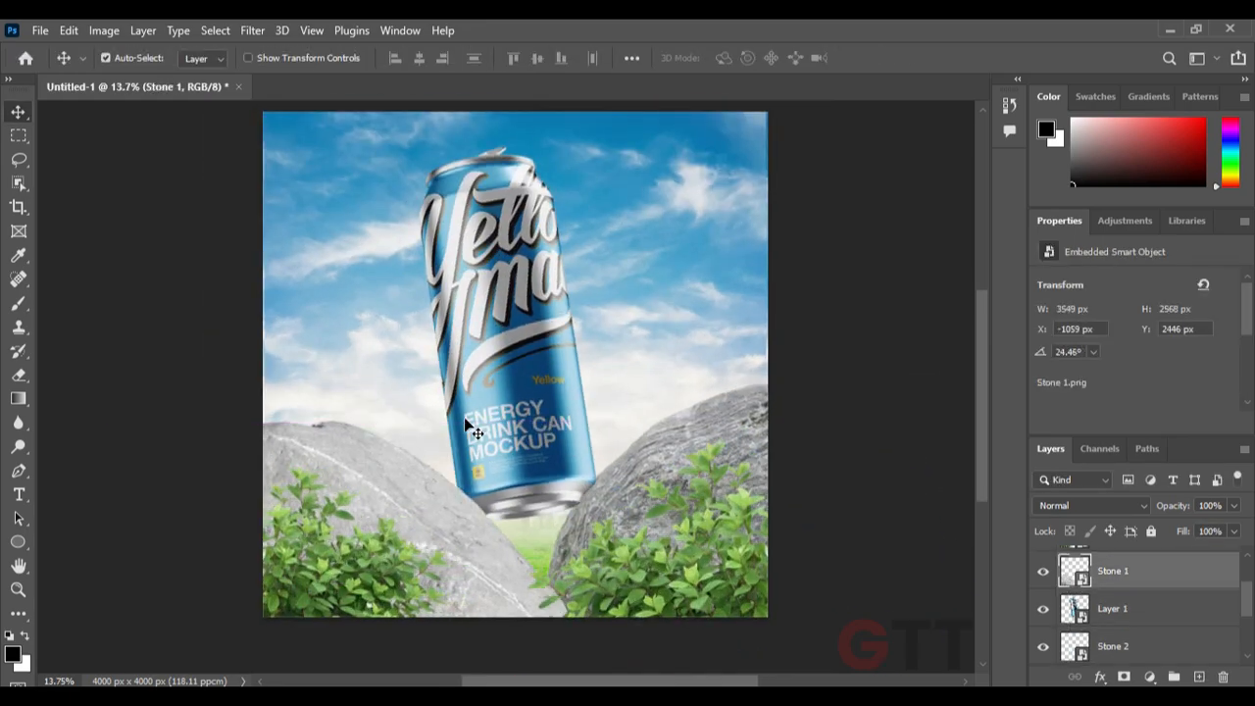
left_click_drag(465, 426, 468, 432)
scroll(465, 425, "down", 3)
left_click(361, 488)
scroll(360, 488, "up", 2)
left_click_drag(361, 488, 373, 532)
Place the tree leafs image in the composition and move it toward the artwork's upper right
key("alt+Tab")
left_click_drag(1100, 157, 480, 398)
key("Return")
left_click_drag(529, 353, 652, 270)
Resize the tree leaves and position them near the artwork's upper-right corner
scroll(653, 269, "up", 1)
key("ctrl+t")
left_click_drag(709, 333, 493, 424)
scroll(723, 317, "down", 1)
left_click_drag(737, 270, 821, 269)
left_click_drag(546, 323, 641, 371)
key("Return")
Rotate the tree leaves to 7.45° so they hang into the sky from the upper-right corner
scroll(445, 314, "up", 8)
left_click_drag(446, 314, 350, 244)
key("ctrl+t")
left_click_drag(825, 157, 779, 283)
left_click_drag(392, 232, 278, 156)
left_click_drag(622, 328, 608, 362)
key("Return")
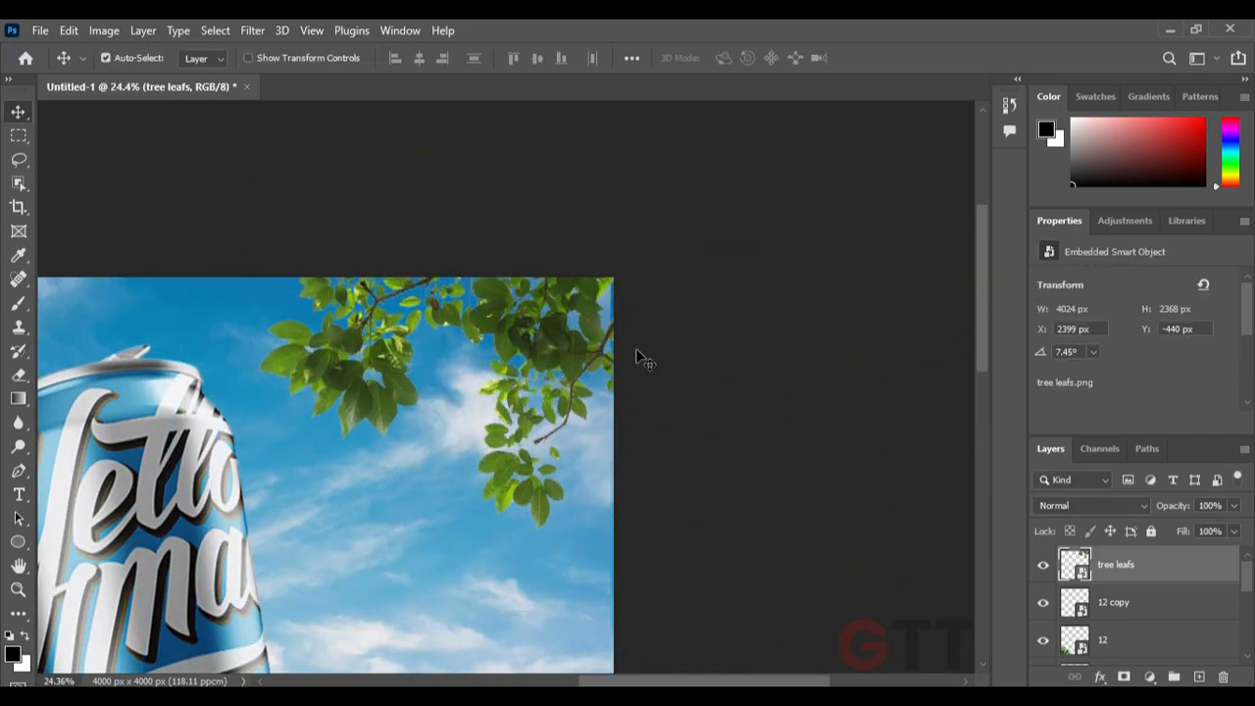
Enlarge the tree leaves slightly and readjust their position in the upper-right corner
scroll(644, 341, "down", 11)
left_click_drag(330, 543, 490, 426)
scroll(660, 258, "up", 3)
key("ctrl+t")
left_click_drag(538, 186, 510, 168)
left_click_drag(719, 291, 743, 310)
left_click_drag(484, 407, 489, 432)
left_click_drag(496, 176, 507, 157)
key("Return")
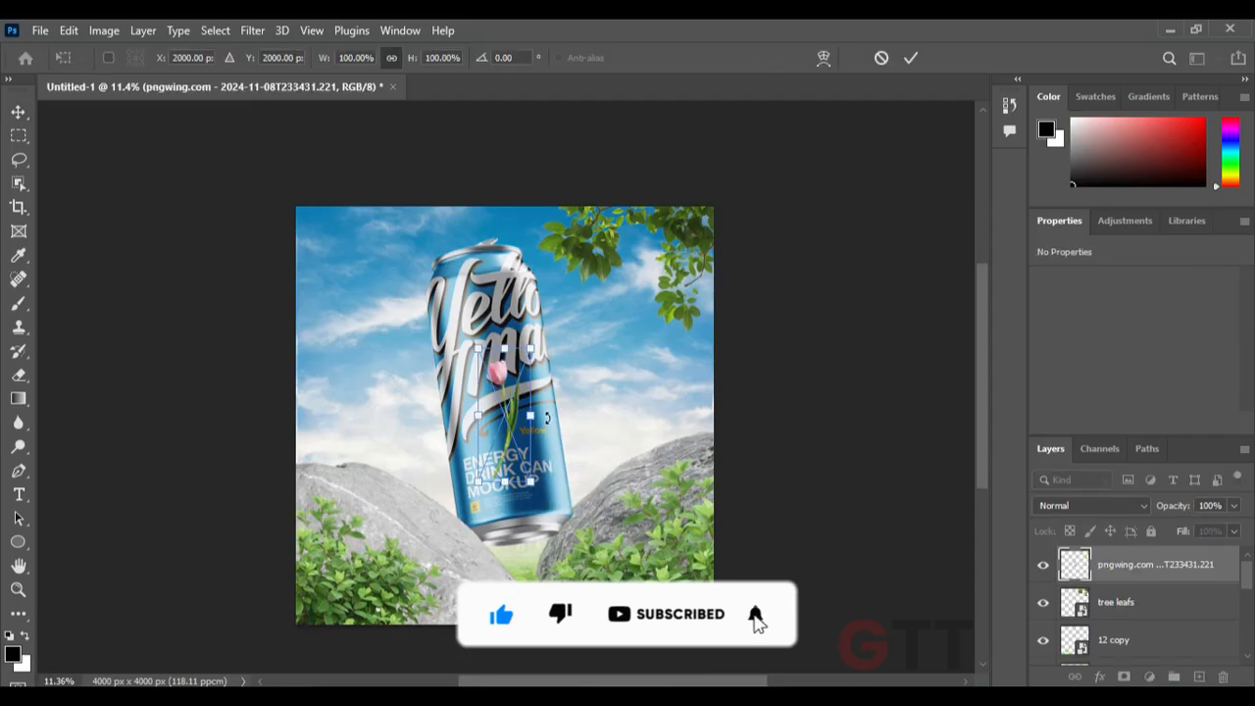
Place the pink tulip image, move it right of the can and put its layer directly below the can's
key("Return")
scroll(505, 422, "up", 8)
left_click_drag(490, 418, 643, 539)
left_click_drag(1151, 573, 1143, 631)
Scale the tulip to about 173.60% and send its layer below Stone 2
key("ctrl+t")
left_click_drag(623, 258, 655, 168)
left_click_drag(558, 388, 540, 431)
left_click_drag(560, 437, 588, 415)
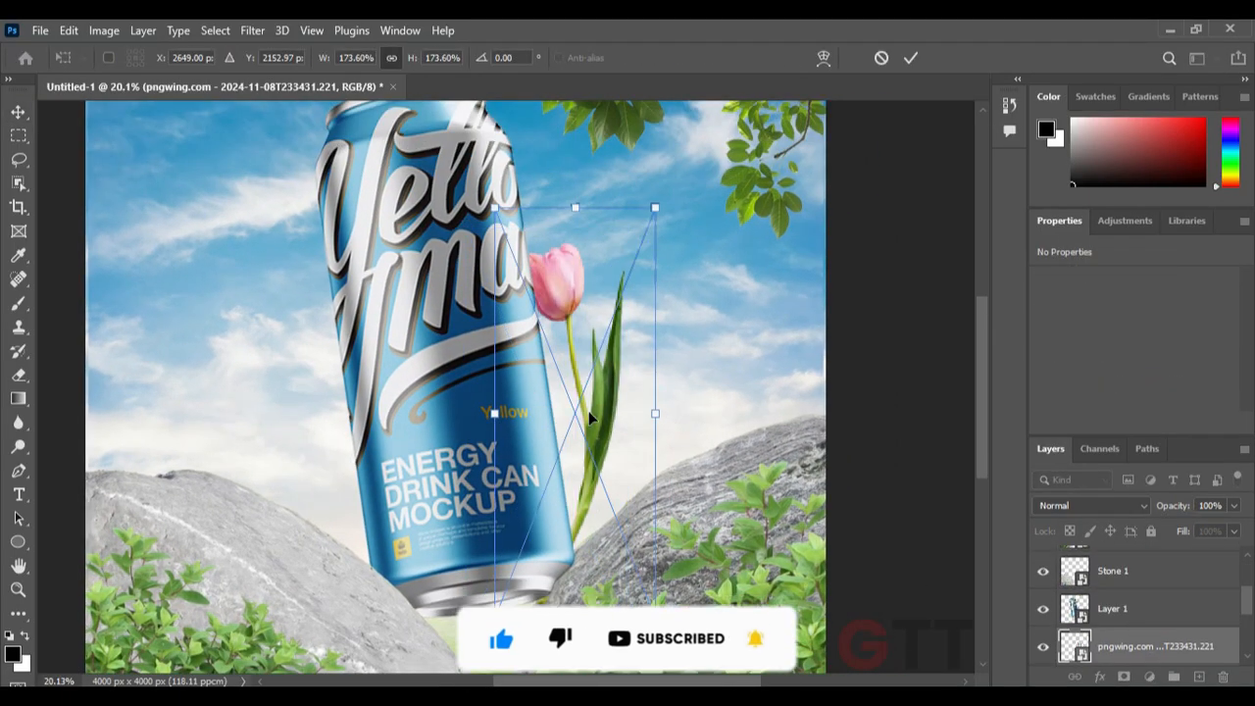
key("Return")
key("ctrl+bracketleft")
Enlarge the tulip to about 234.51%, rotate it to 17.22° and tuck it behind the can and right stone
key("ctrl+t")
left_click_drag(669, 199, 707, 221)
left_click_drag(593, 400, 552, 444)
left_click_drag(653, 269, 692, 200)
left_click_drag(703, 413, 712, 430)
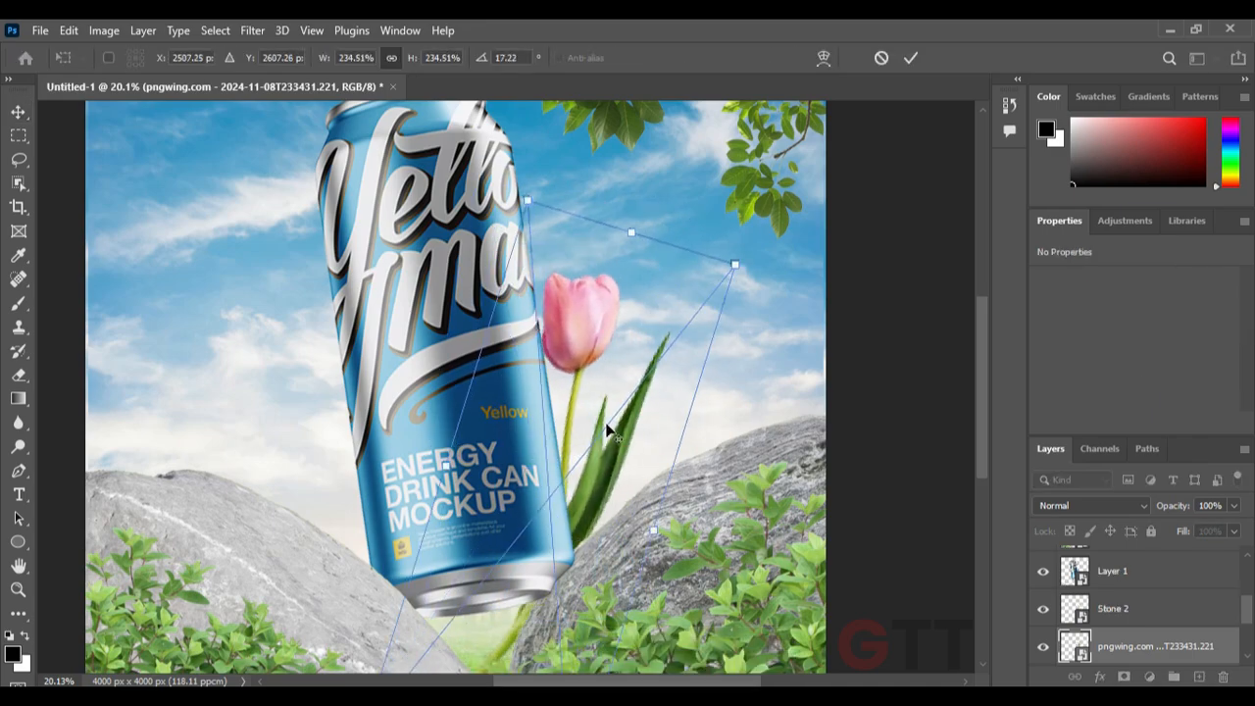
key("Return")
Duplicate the tulip to the left side of the can and flip the copy horizontally
left_click_drag(571, 317, 335, 276)
key("ctrl+t")
right_click(284, 329)
left_click(333, 652)
key("Return")
Rotate the tulip copy to 148.18° and position it behind the can's left edge
key("ctrl+t")
left_click_drag(500, 394, 481, 359)
left_click_drag(371, 400, 375, 356)
key("ctrl+minus")
key("ctrl+minus")
key("ctrl+minus")
key("ctrl+plus")
left_click_drag(433, 383, 433, 368)
key("Return")
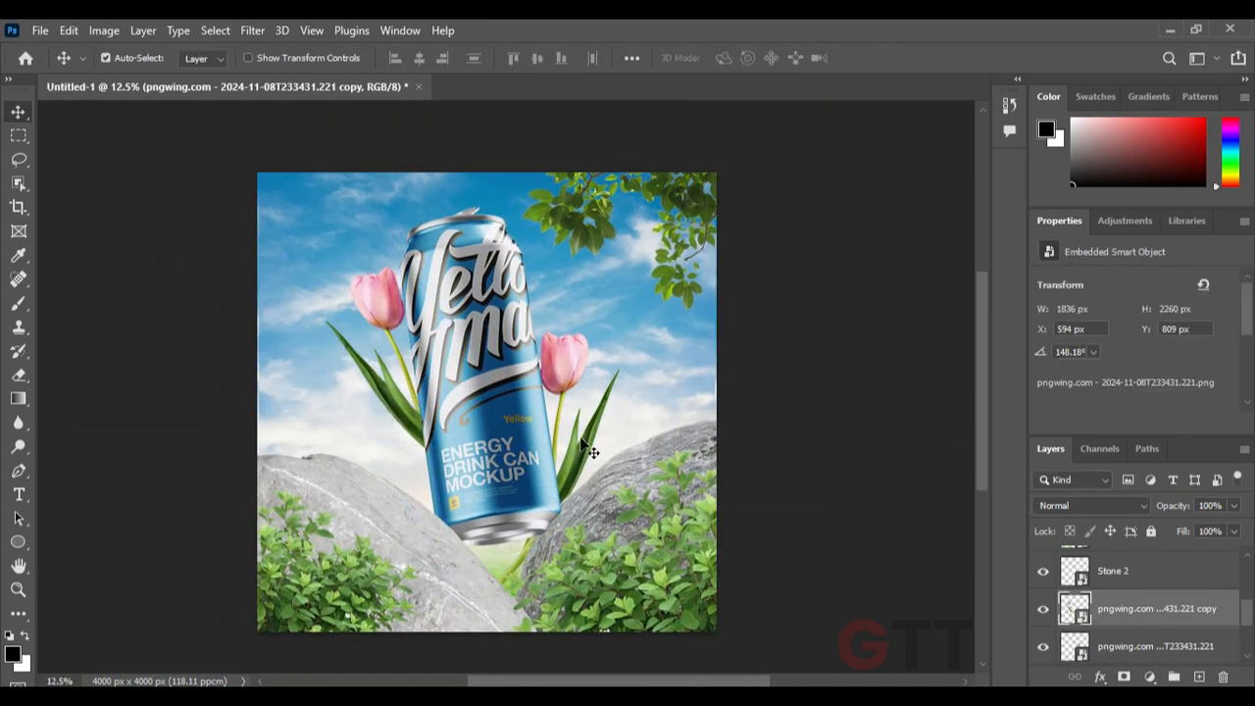
Rotate the right tulip to 13.19° and lower it slightly behind the right stone
left_click(589, 449)
key("ctrl+t")
left_click_drag(673, 382, 670, 374)
left_click_drag(556, 369, 559, 402)
key("Return")
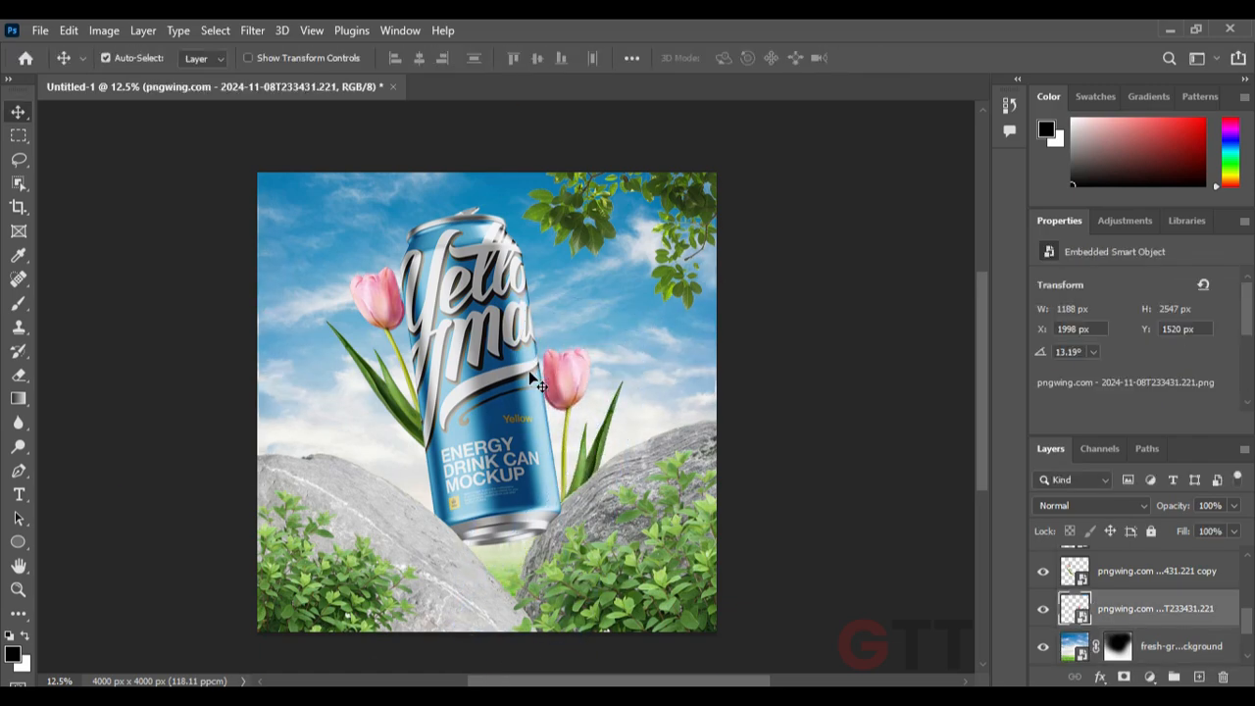
Add a Curves adjustment clipped to Stone 2 and pull its white point down to darken the stone
scroll(529, 373, "up", 1)
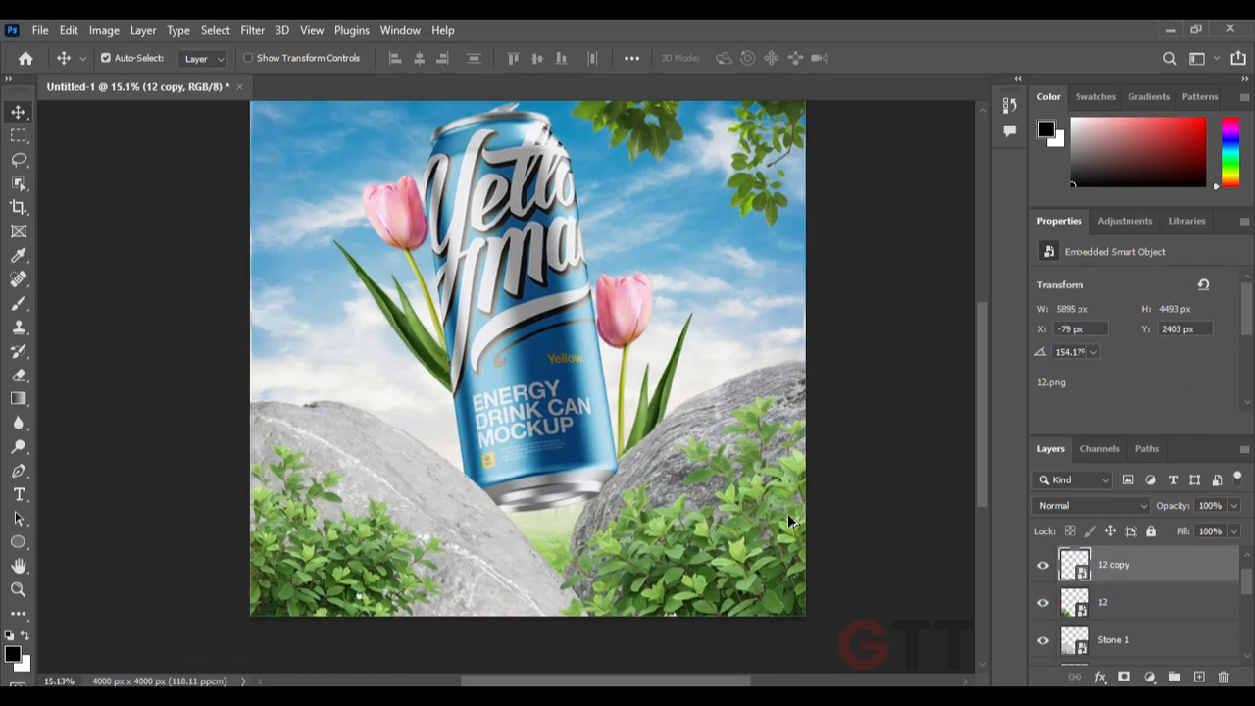
left_click(739, 386)
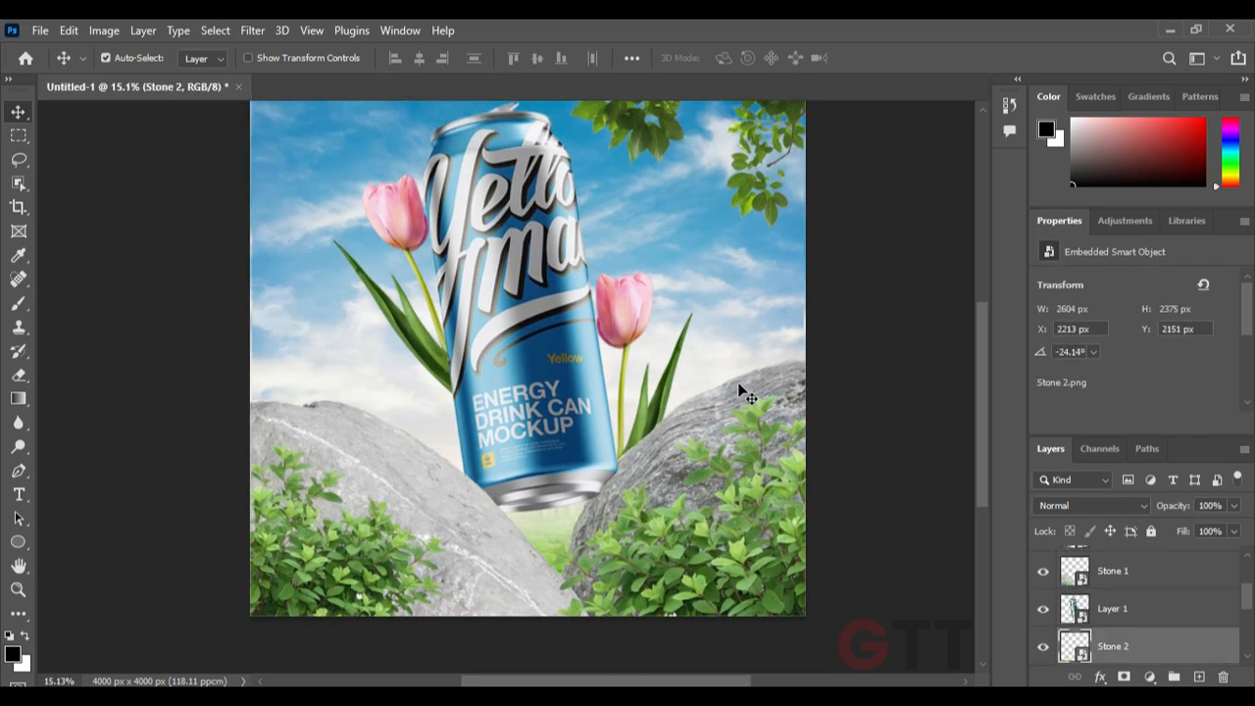
scroll(1153, 630, "down", 2)
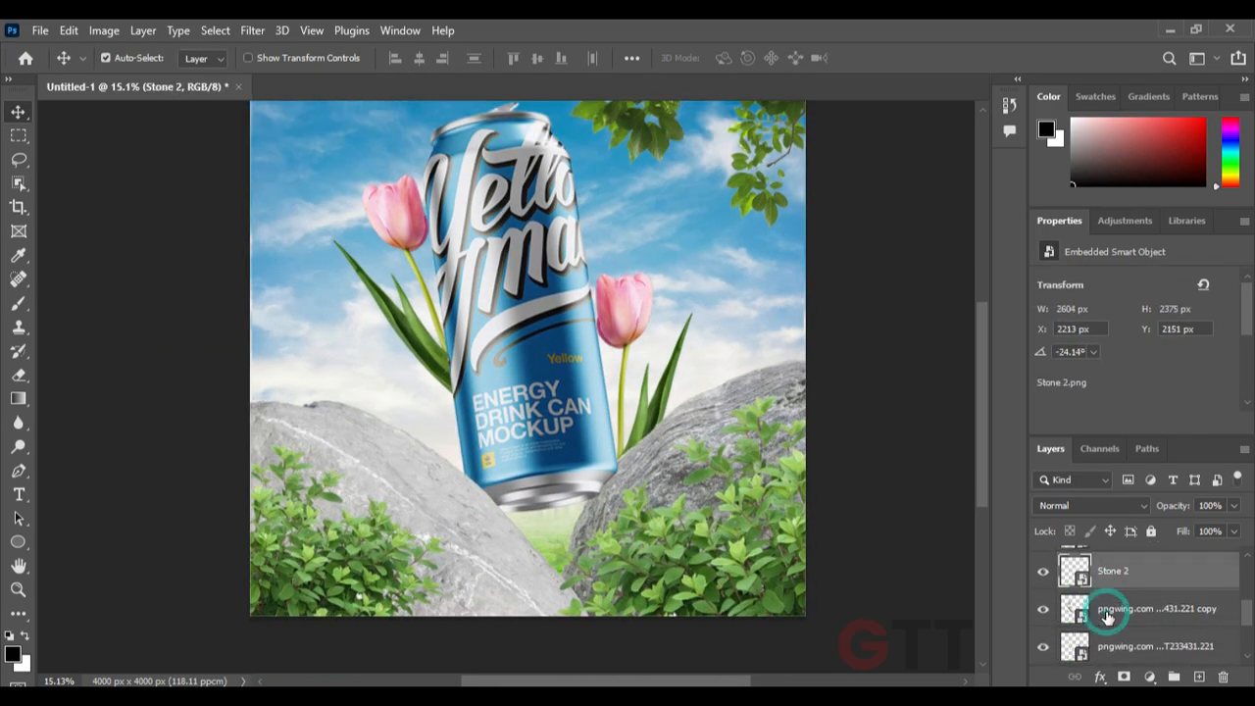
left_click(1151, 677)
left_click(1138, 454)
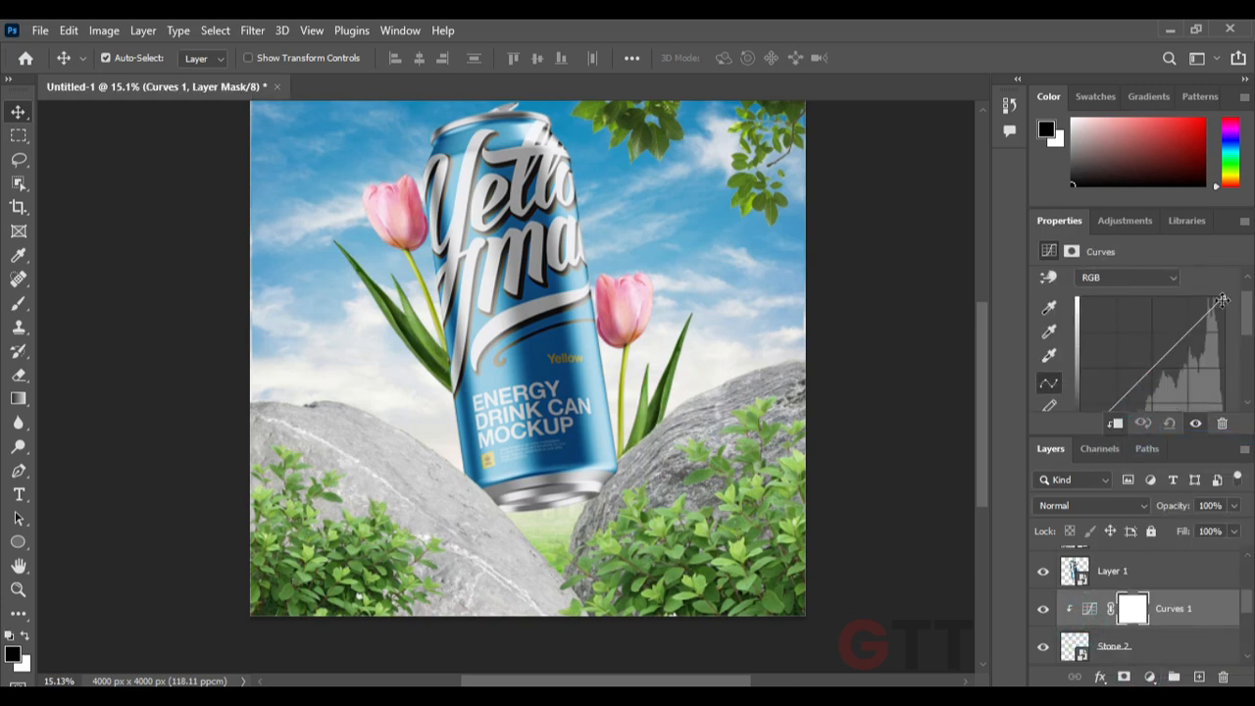
left_click_drag(1222, 299, 1233, 345)
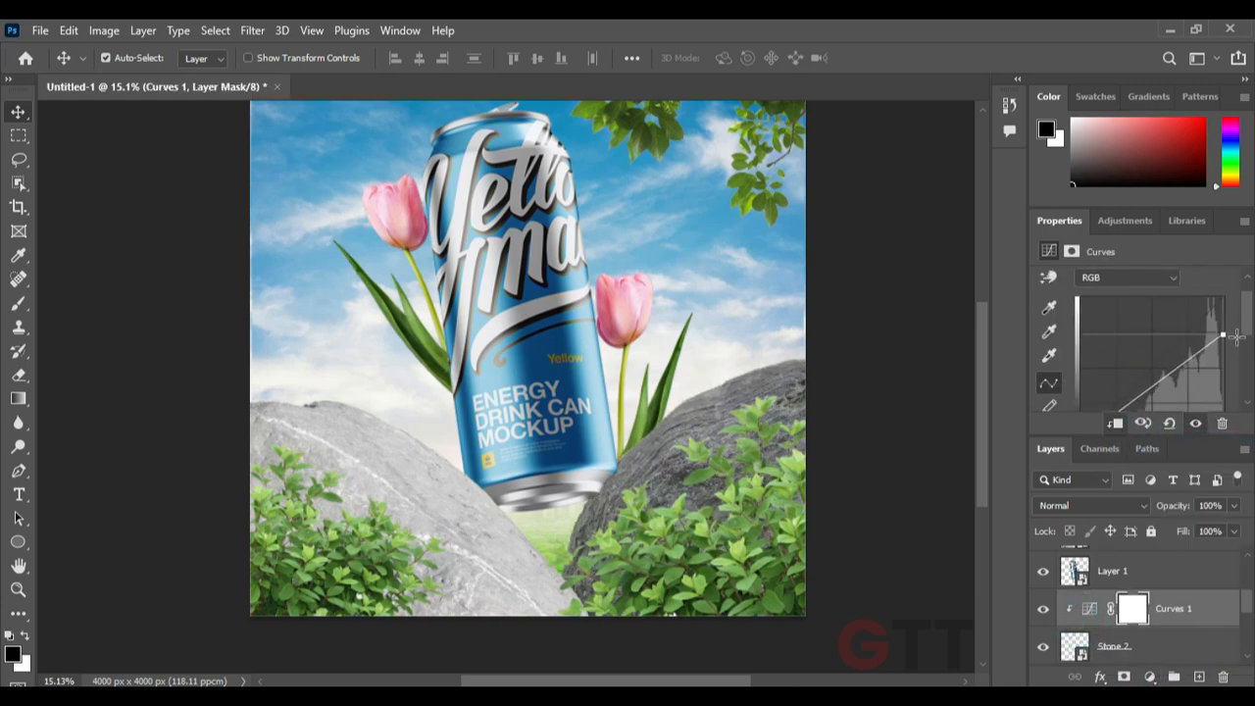
Move the Curves 1 adjustment above Stone 1 and clip it to that stone
scroll(1146, 574, "up", 2)
left_click(1143, 613)
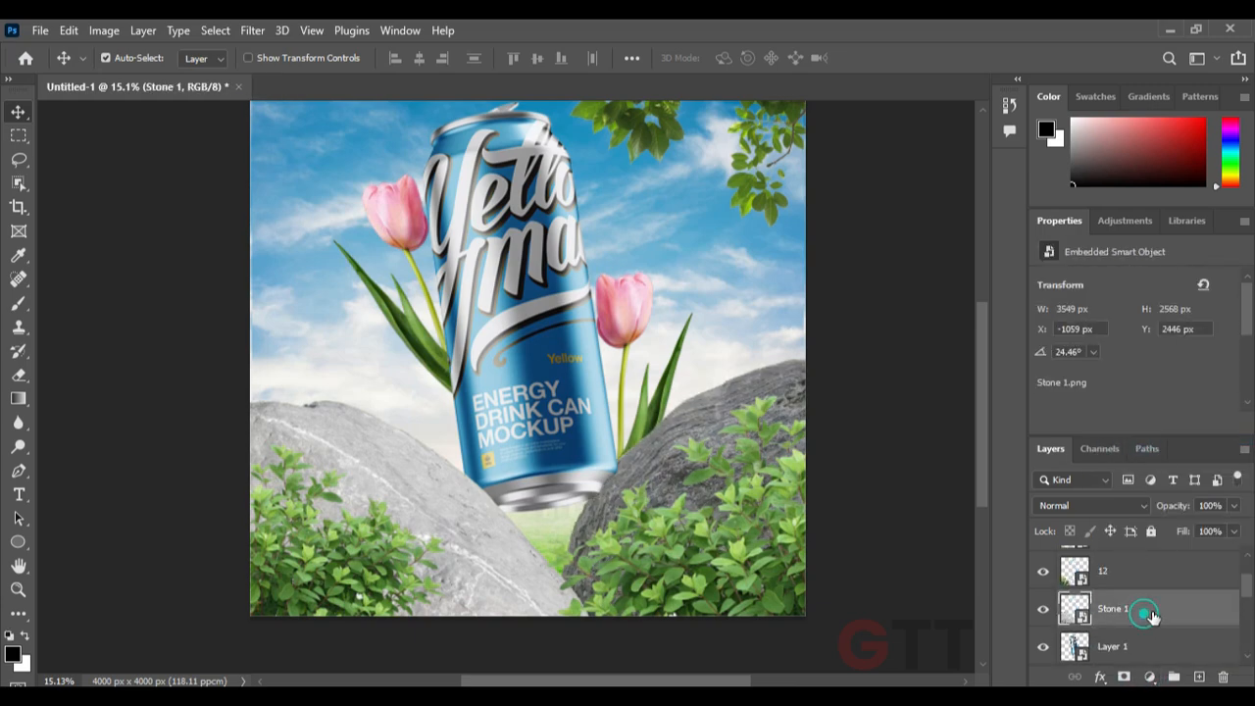
scroll(1147, 616, "down", 1)
left_click_drag(1175, 649, 1153, 582)
left_click(1087, 588, "alt")
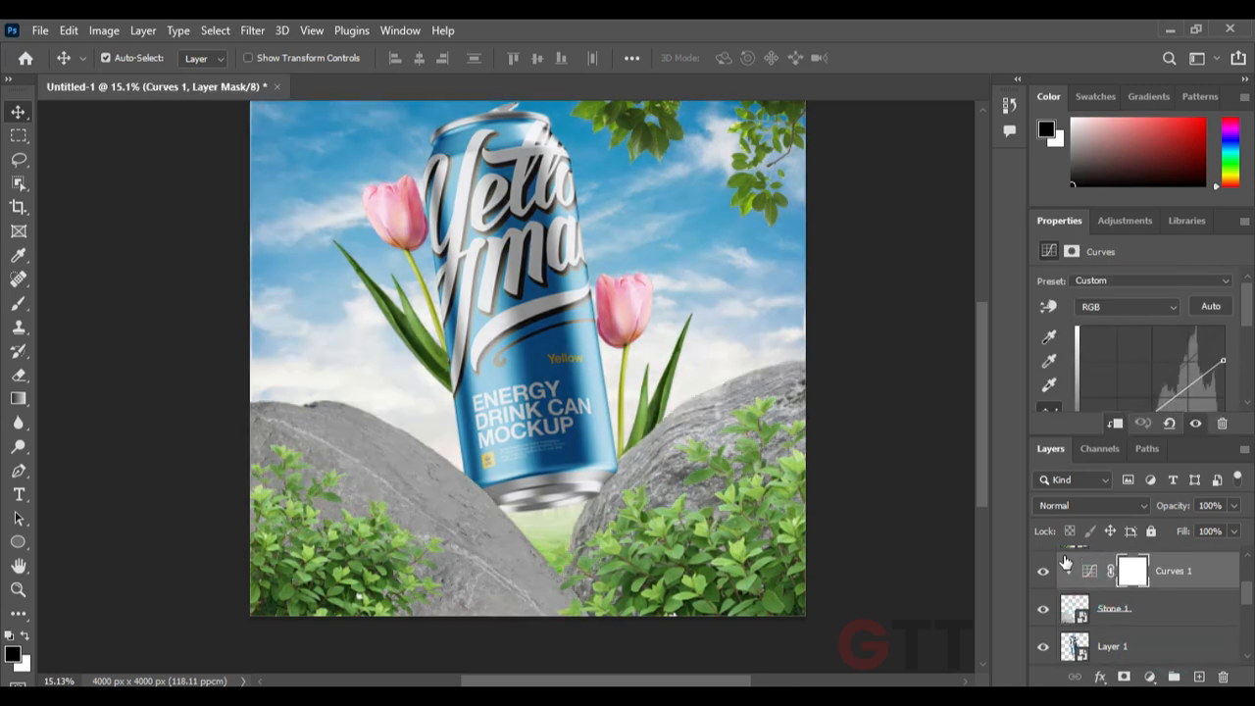
Duplicate the Curves 1 adjustment above Stone 2 and clip the copy to Stone 2
scroll(1098, 628, "up", 1)
left_click(1104, 609)
scroll(1132, 592, "up", 1)
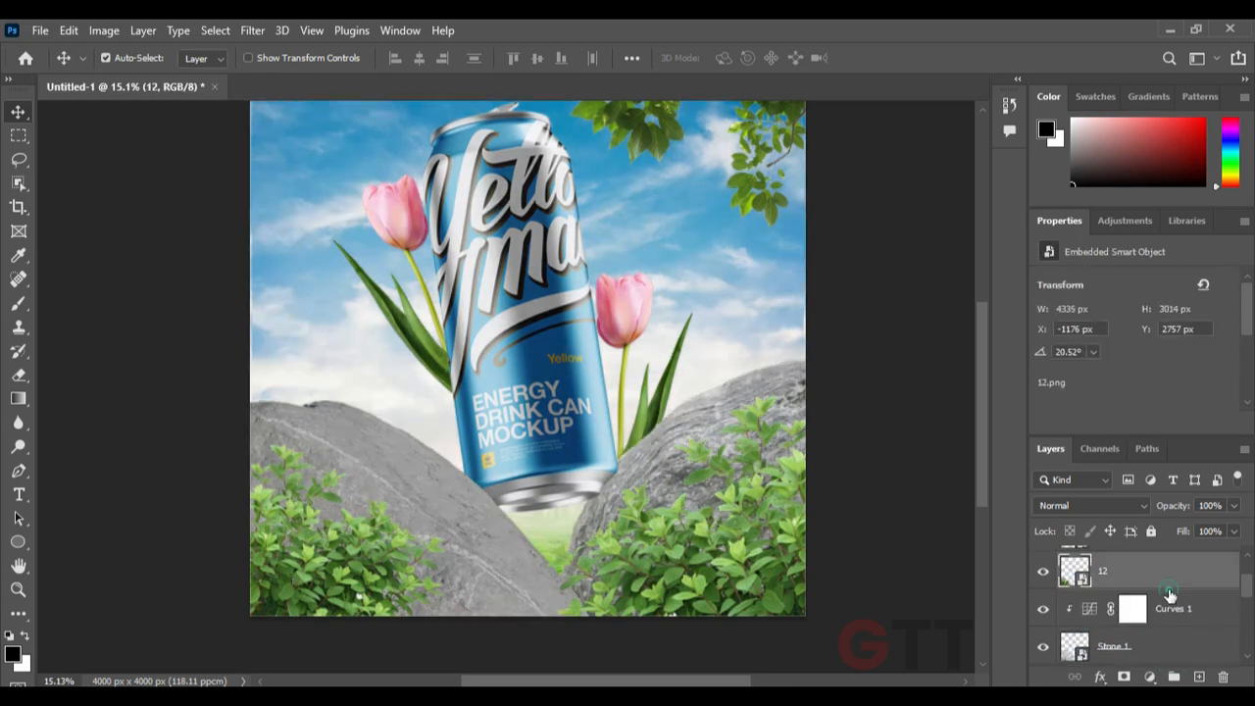
left_click(1171, 597)
scroll(1174, 599, "down", 1)
left_click_drag(1183, 581, 1163, 624, "alt")
scroll(1180, 636, "down", 2)
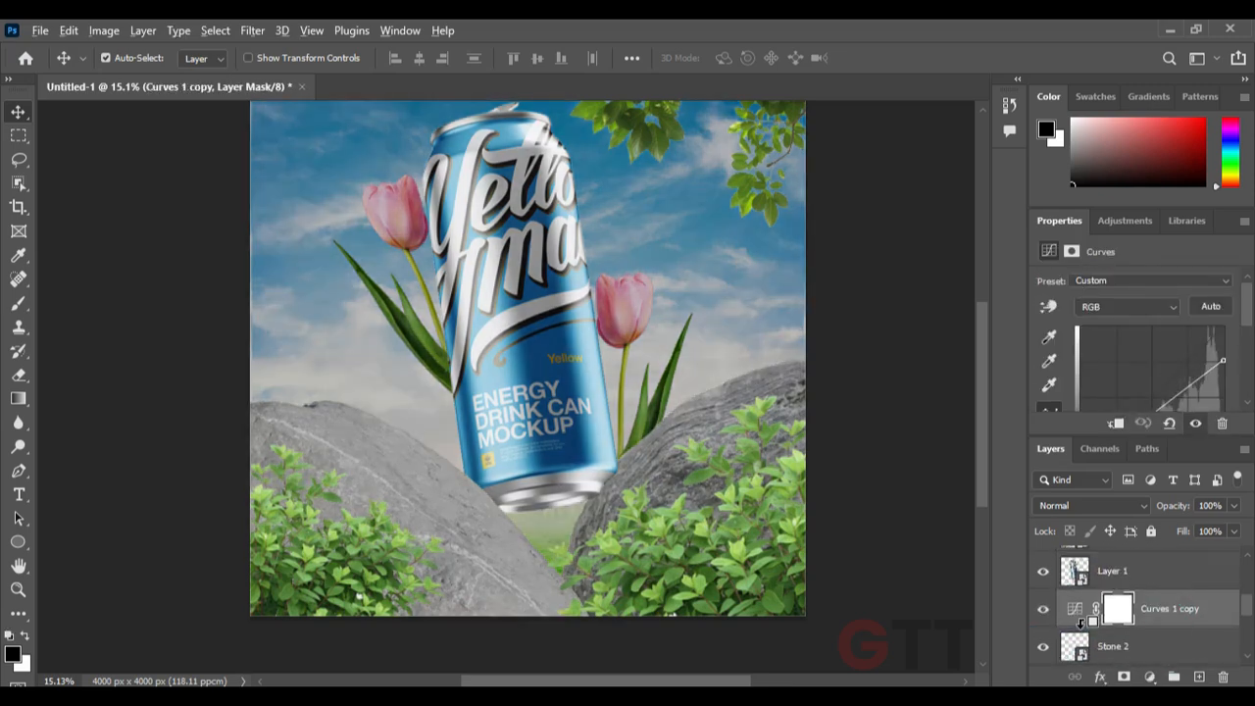
left_click(1079, 623, "alt")
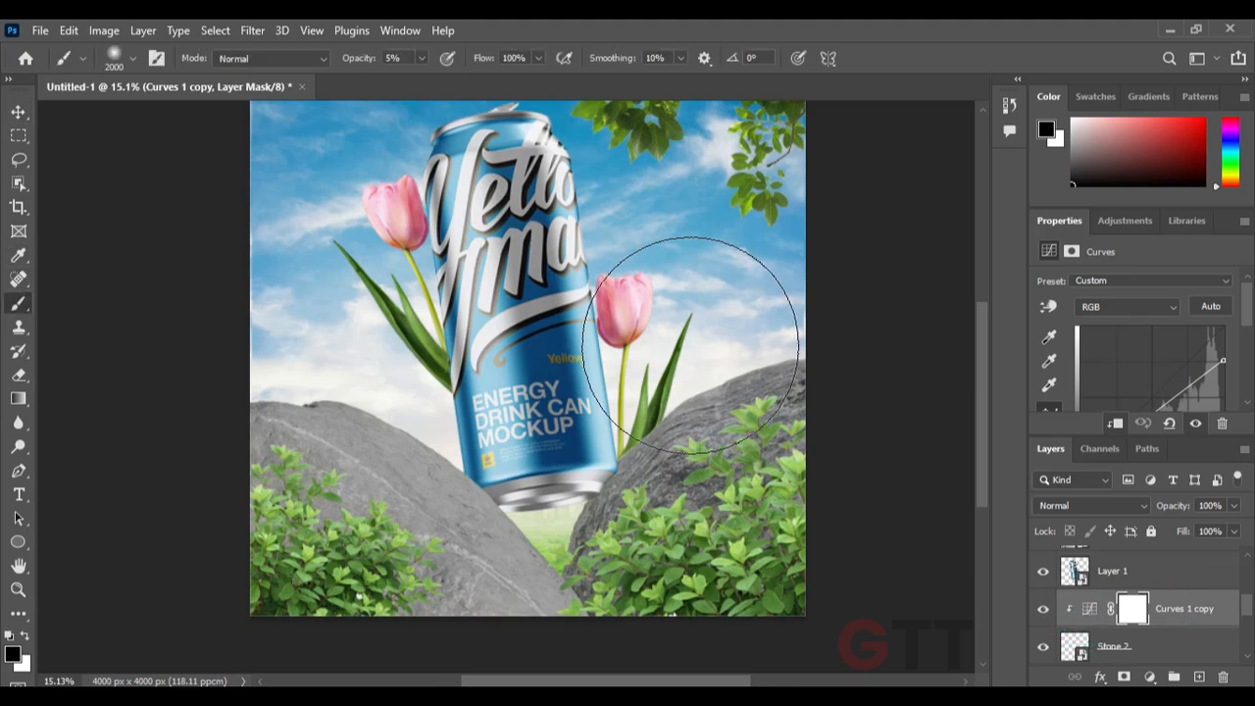
Paint black at 82% opacity with a 175 px brush on Stone 2's Curves mask along its upper edge
scroll(794, 378, "up", 3)
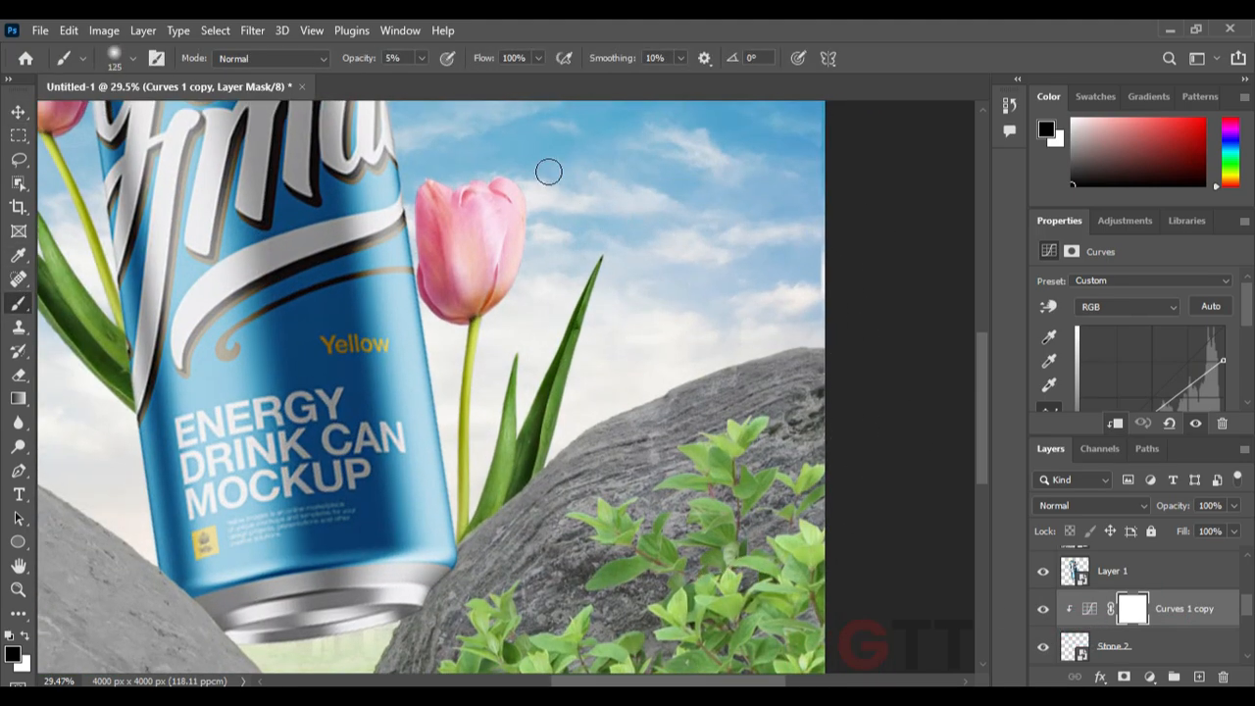
scroll(794, 353, "up", 2)
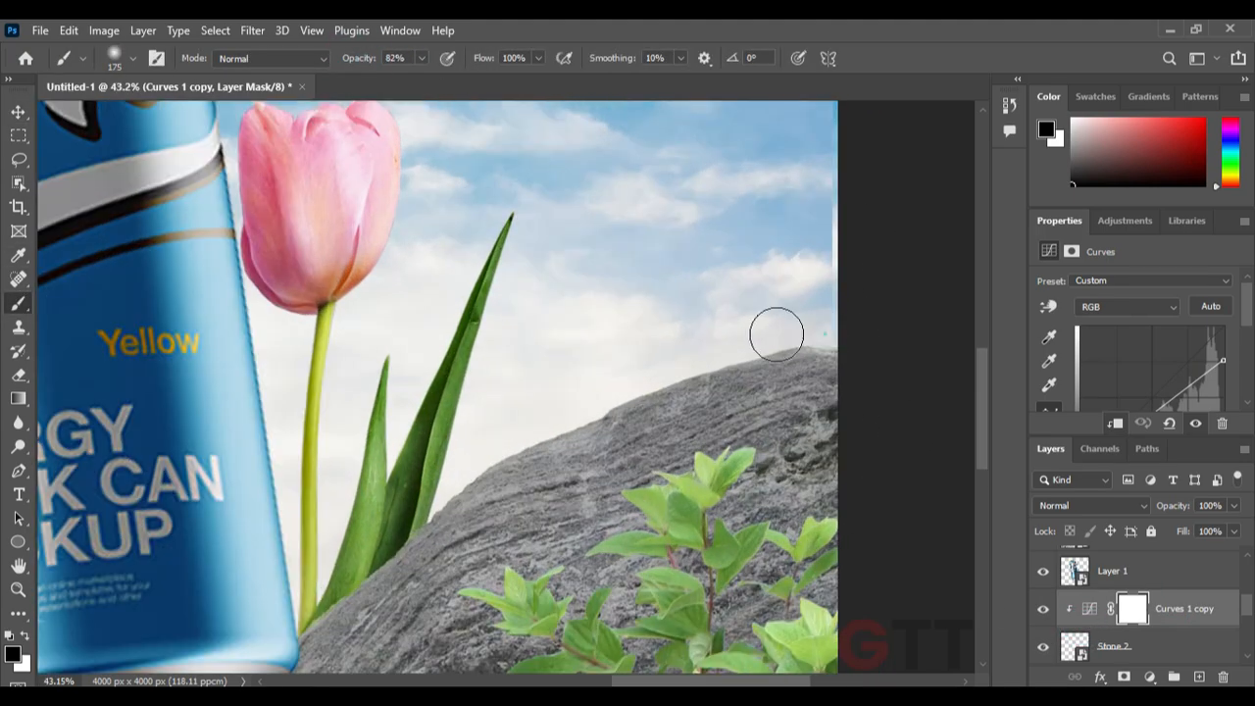
left_click_drag(796, 326, 649, 380)
left_click_drag(595, 386, 745, 292)
left_click_drag(860, 251, 799, 278)
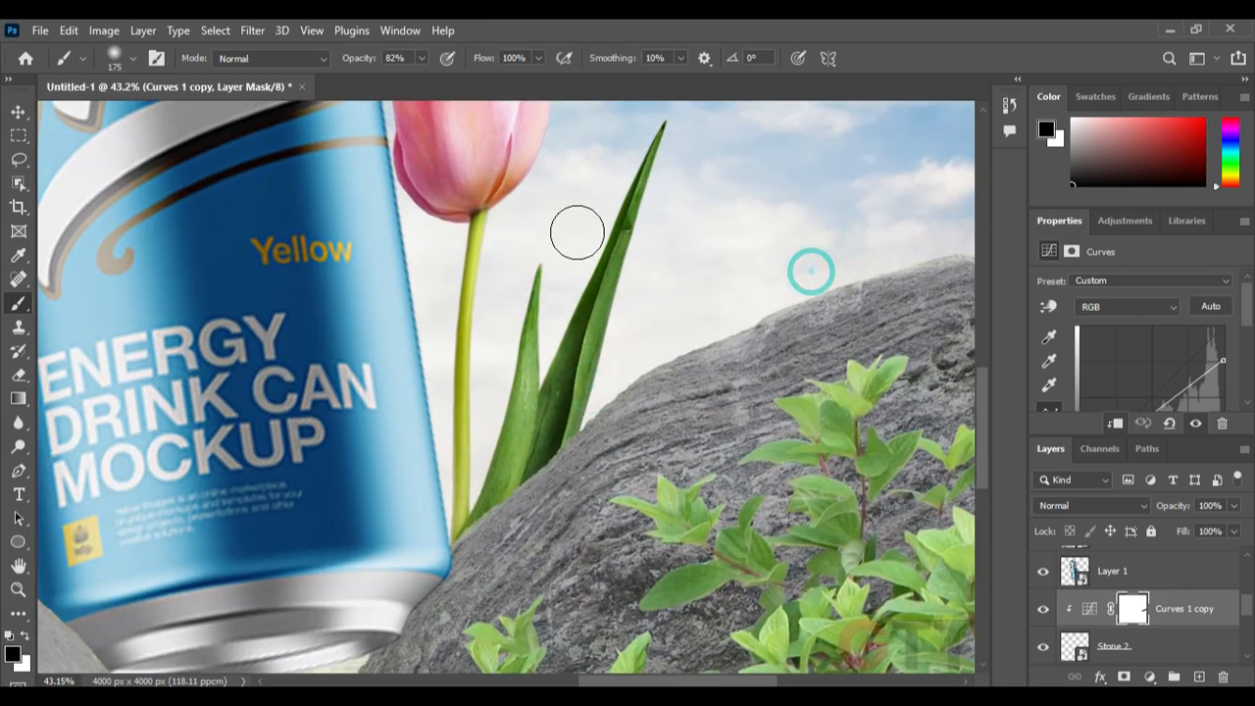
Raise the brush opacity to 100% and continue masking the Curves darkening along Stone 2's rim toward the can
left_click_drag(360, 63, 392, 64)
left_click_drag(770, 219, 641, 251)
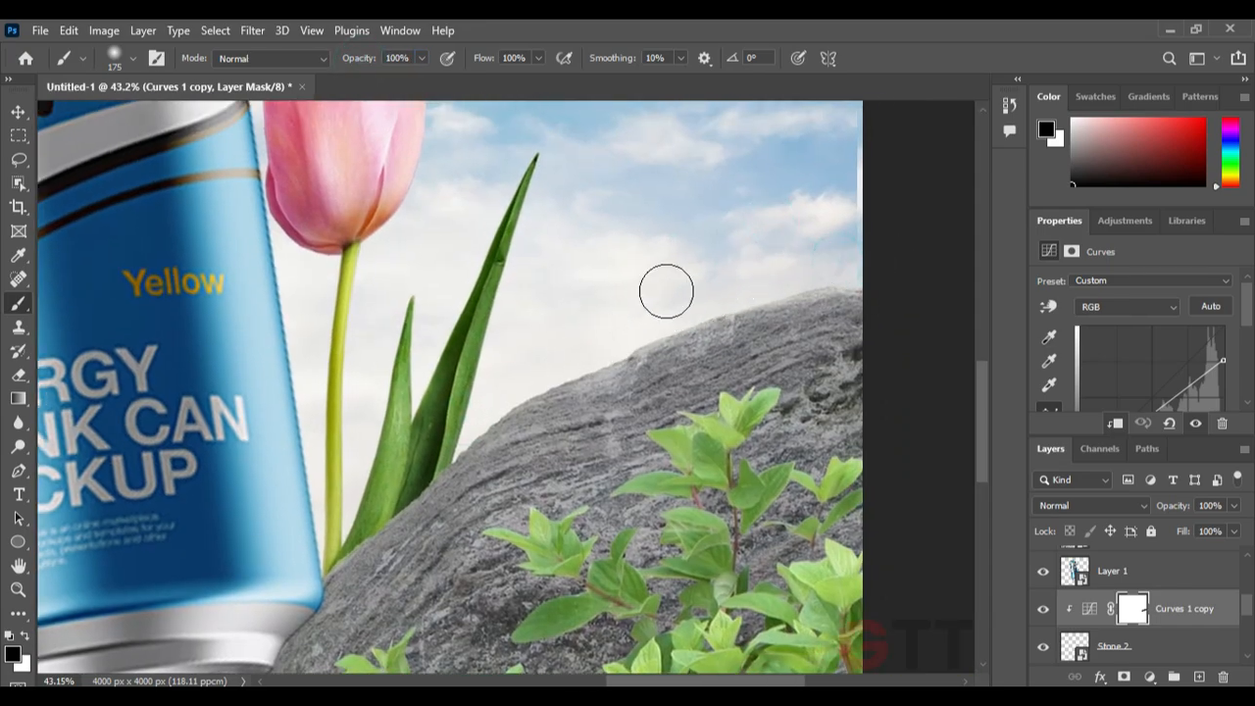
left_click_drag(666, 291, 752, 211)
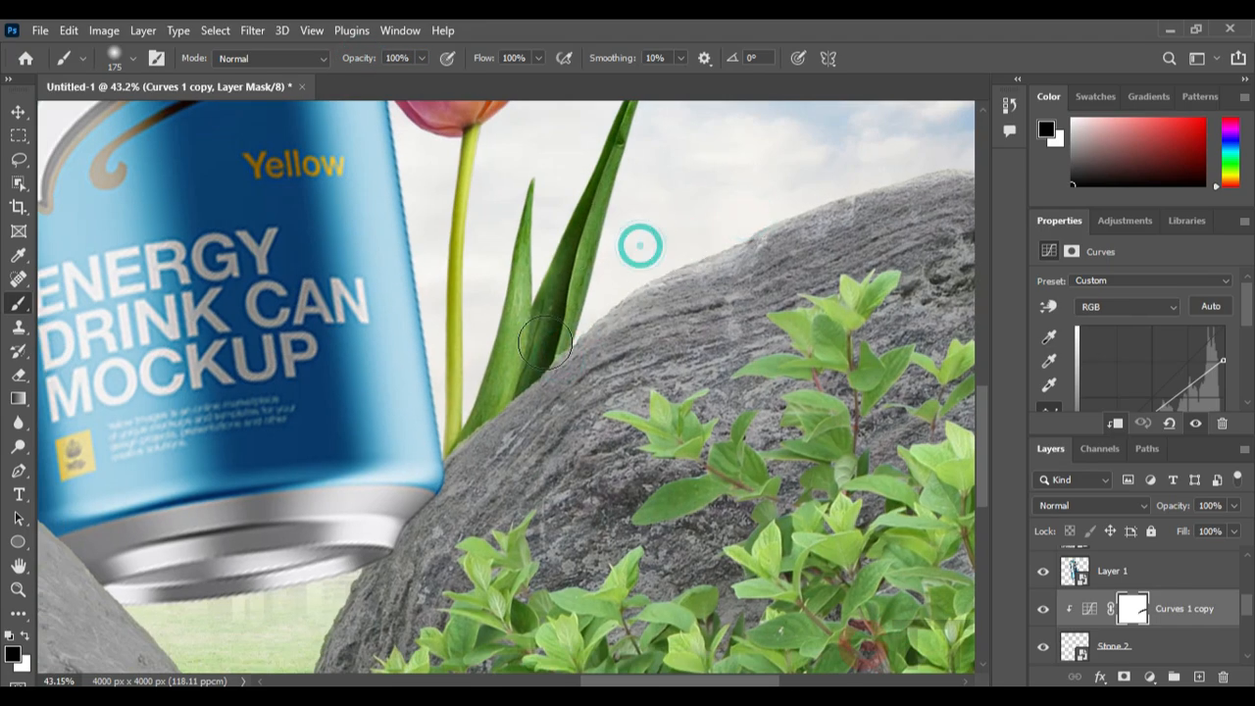
left_click_drag(354, 574, 490, 365)
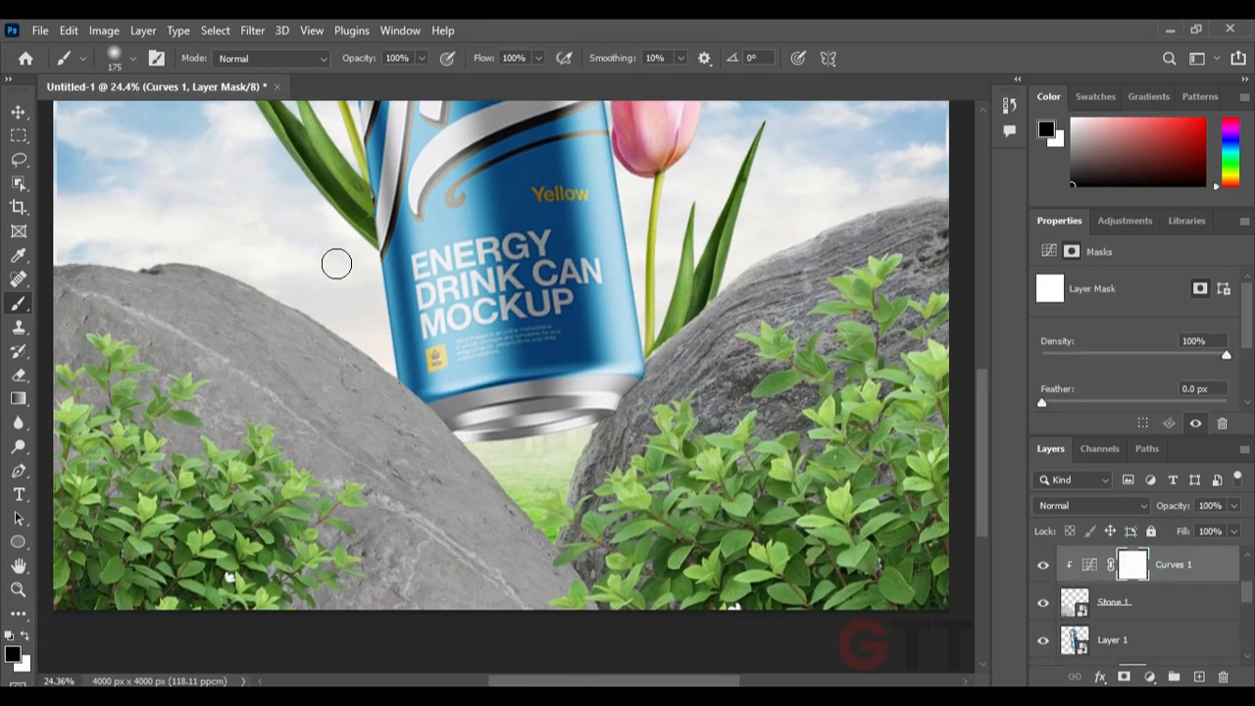
Paint black on Stone 1's Curves mask along its upper edge down past the can's base to restore highlights
scroll(244, 253, "up", 2)
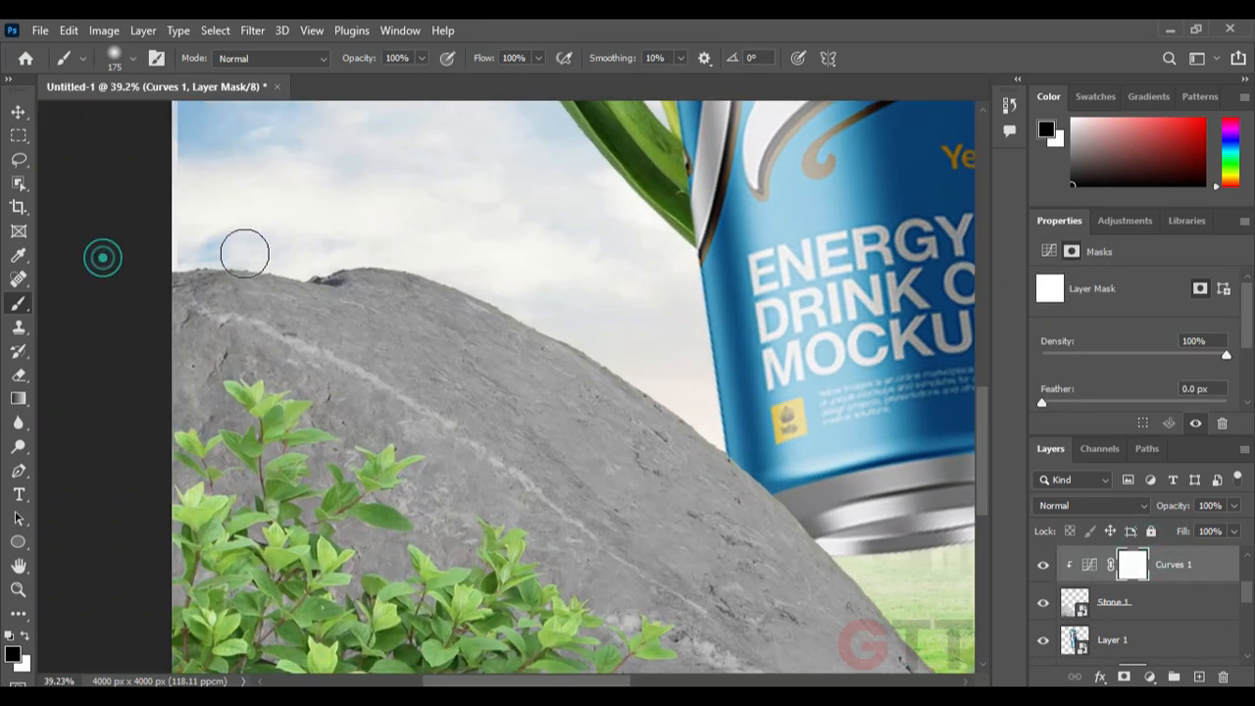
left_click_drag(550, 306, 361, 236)
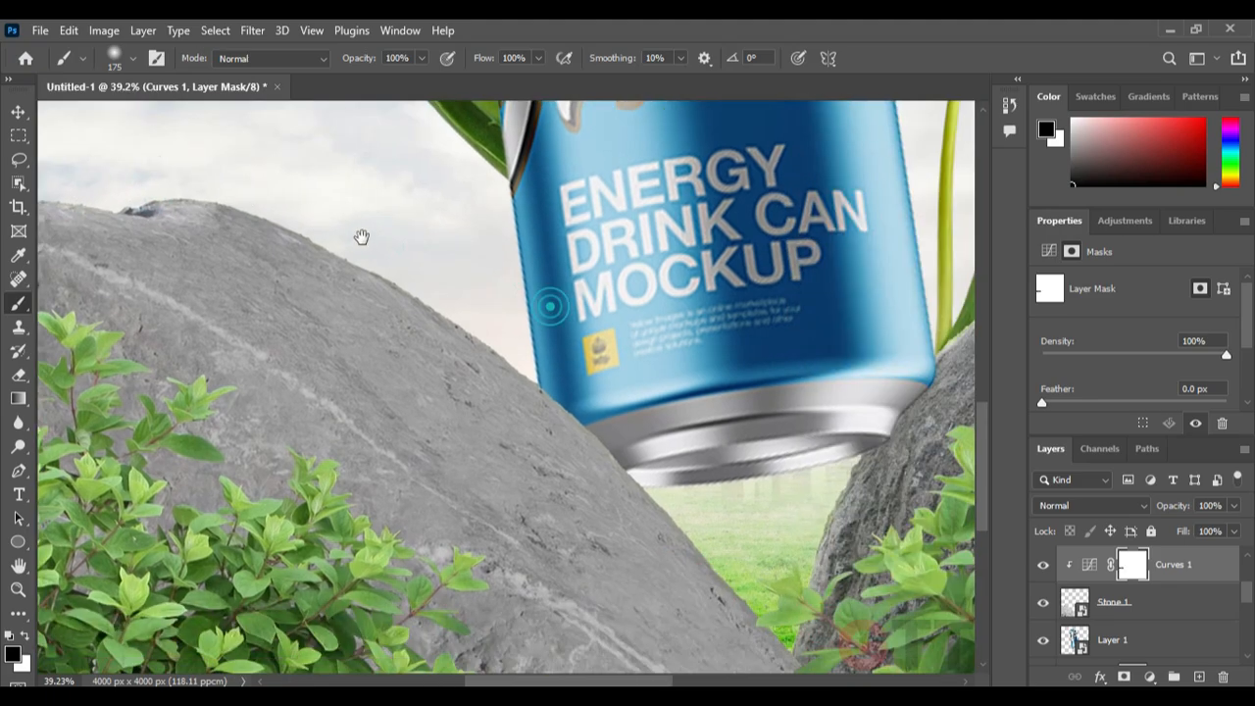
left_click_drag(245, 214, 283, 219)
mouse_move(367, 246)
left_mouse_down()
mouse_move(496, 327)
mouse_move(533, 331)
left_mouse_up()
left_click_drag(578, 441, 454, 301)
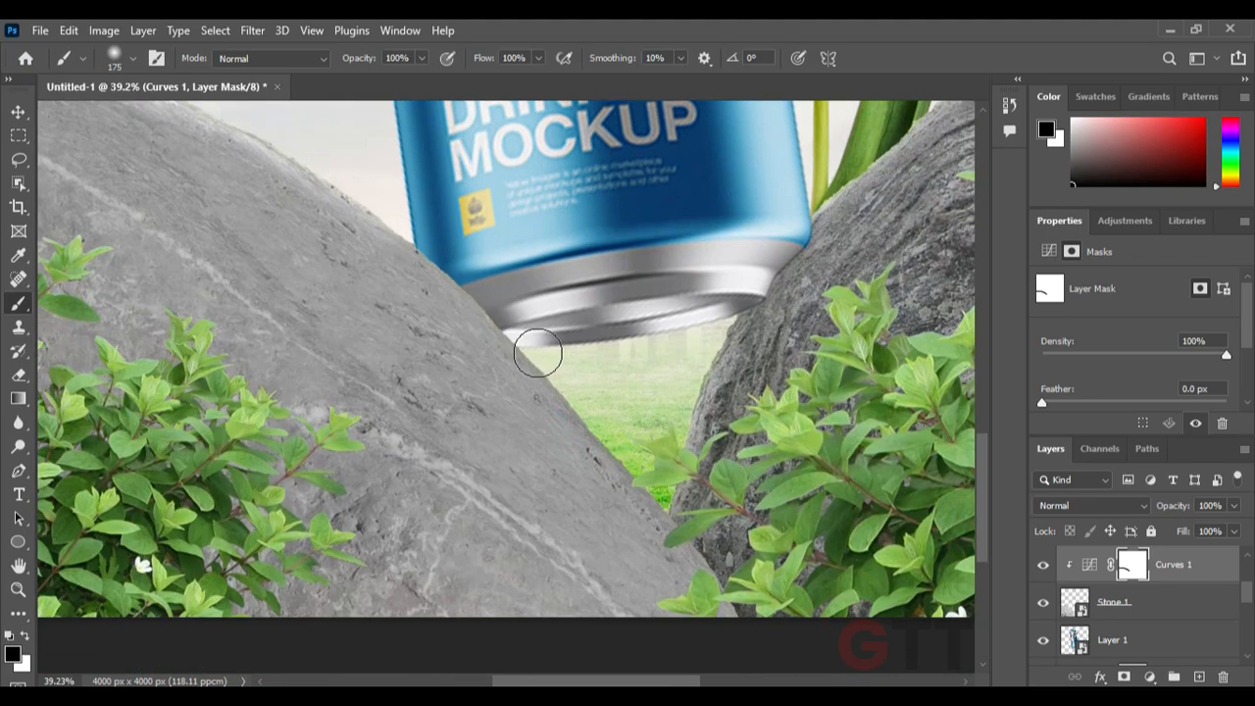
left_click_drag(537, 351, 630, 448)
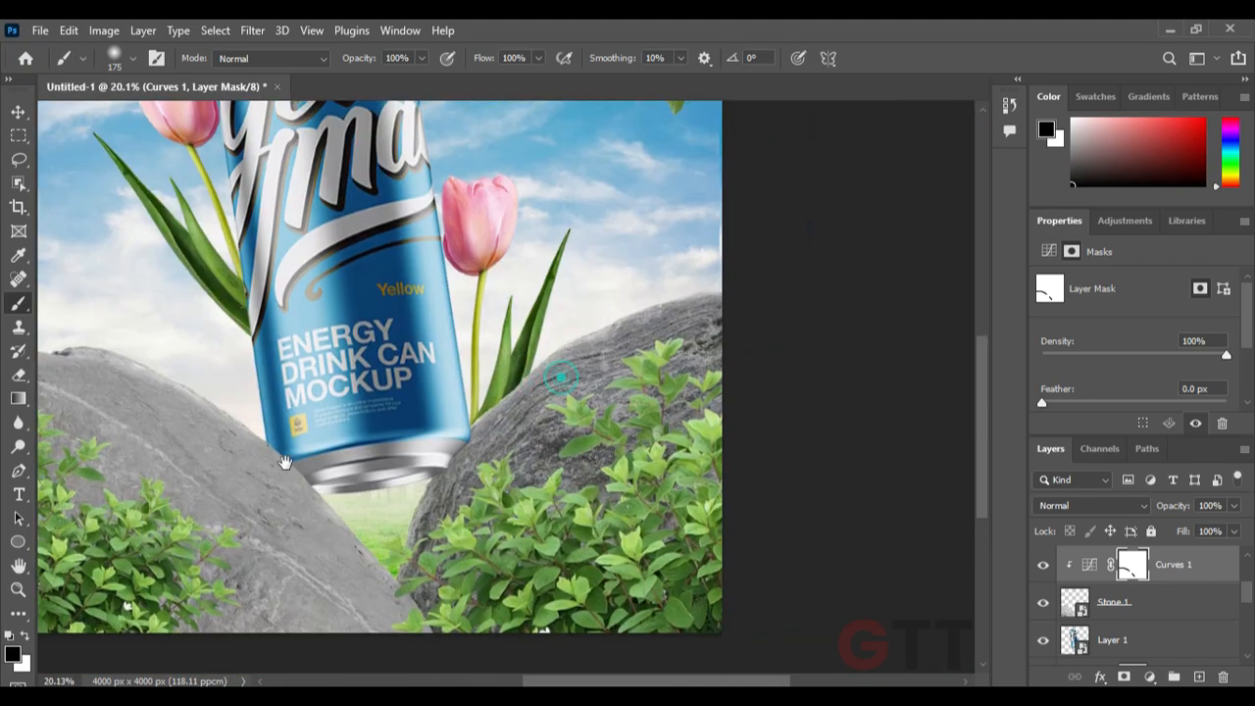
left_click_drag(1132, 564, 1113, 639)
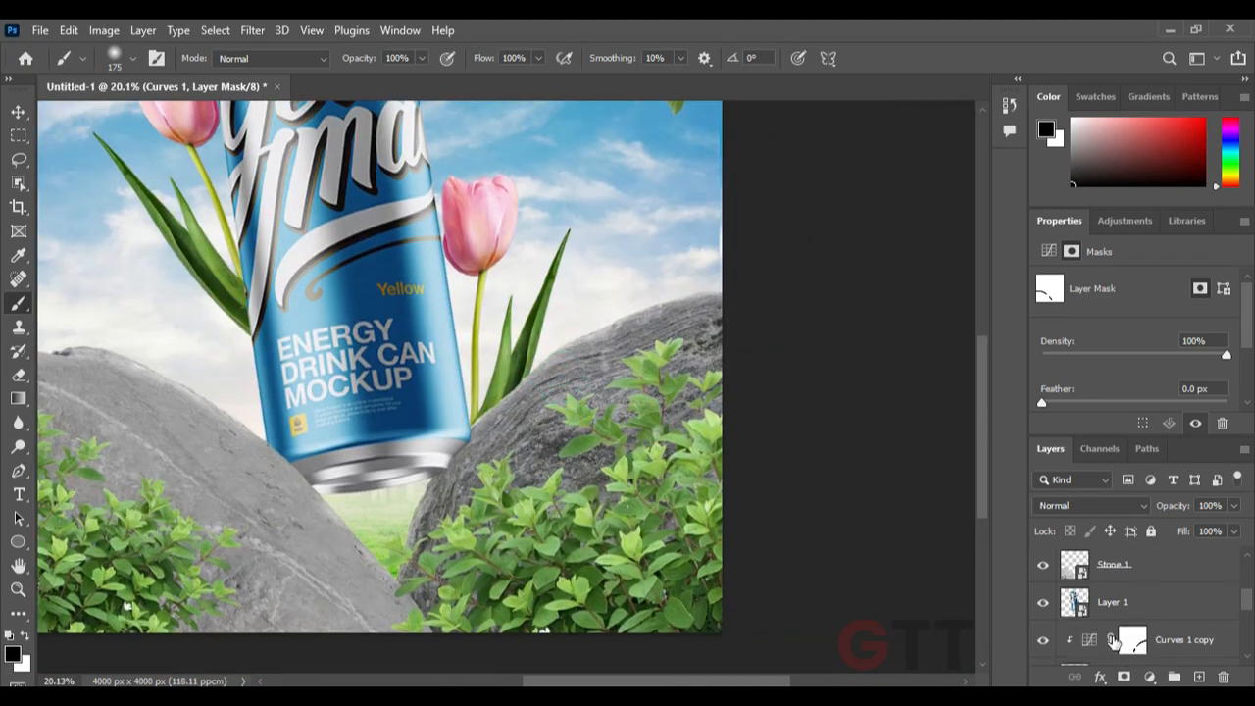
Paint black on the Curves 1 copy mask along Stone 2's upper edge with a 1000 px brush at 13% opacity
left_click(1113, 640)
key("]")
left_click(690, 275)
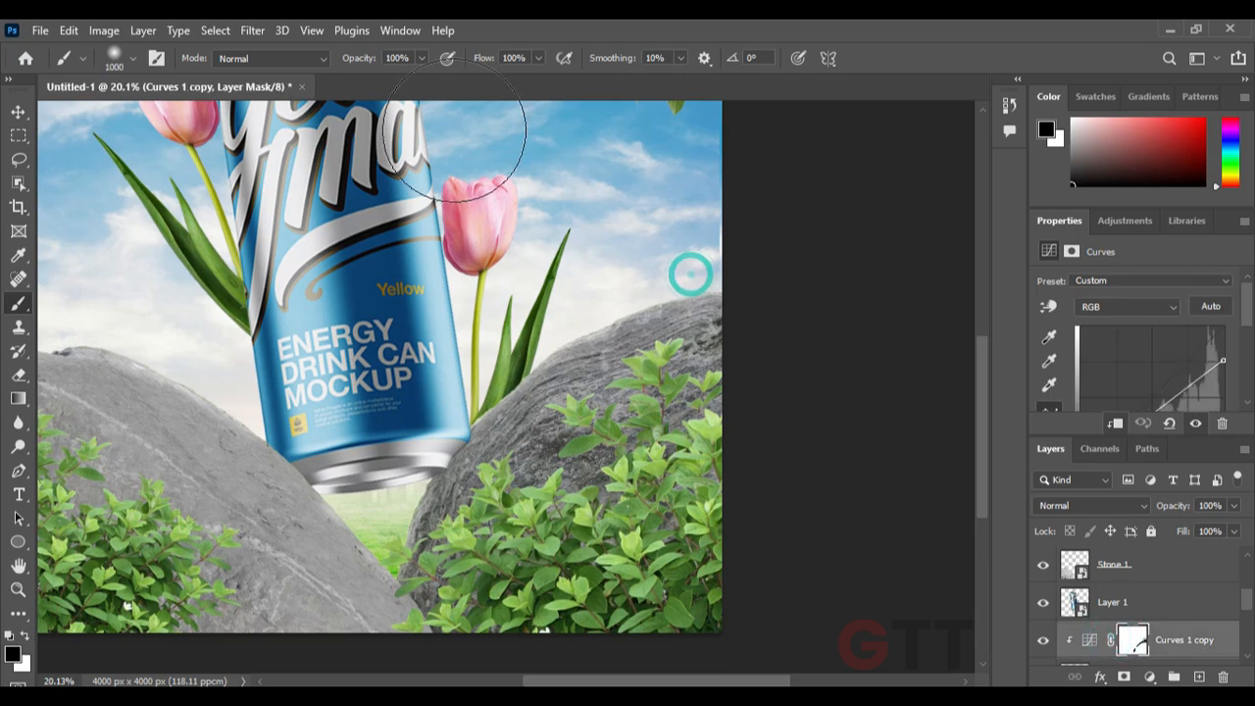
type("13")
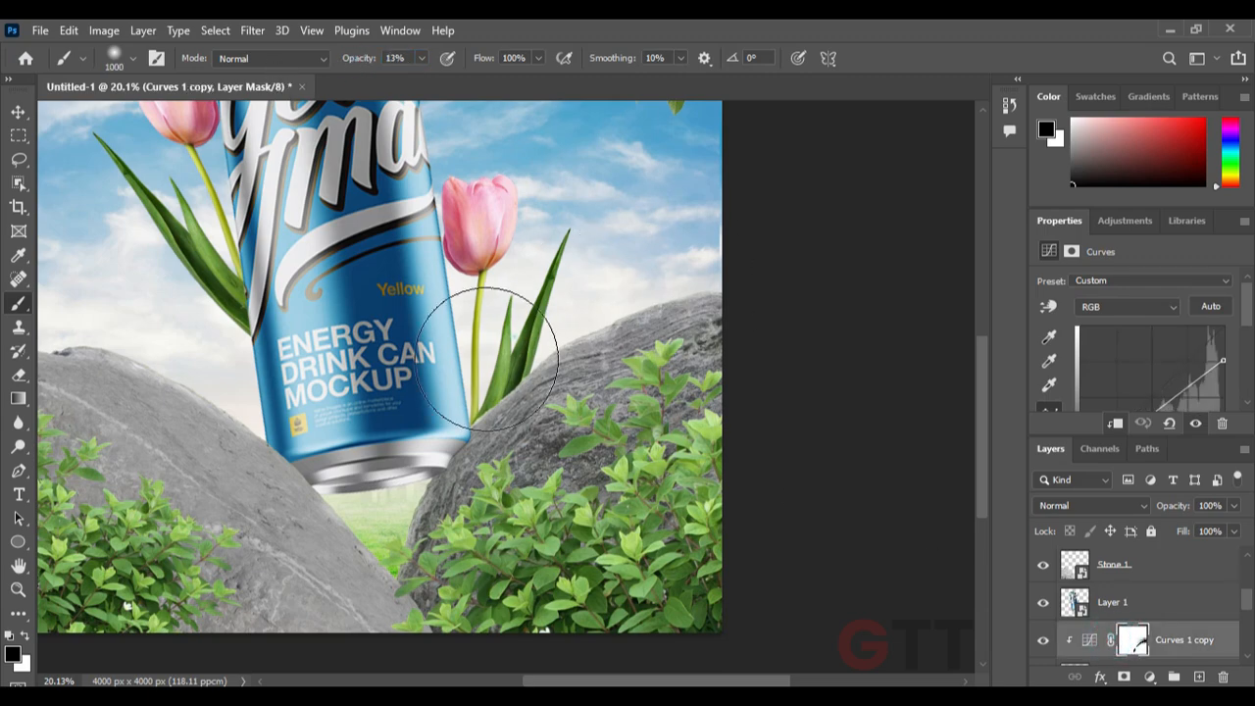
left_click_drag(431, 351, 638, 325)
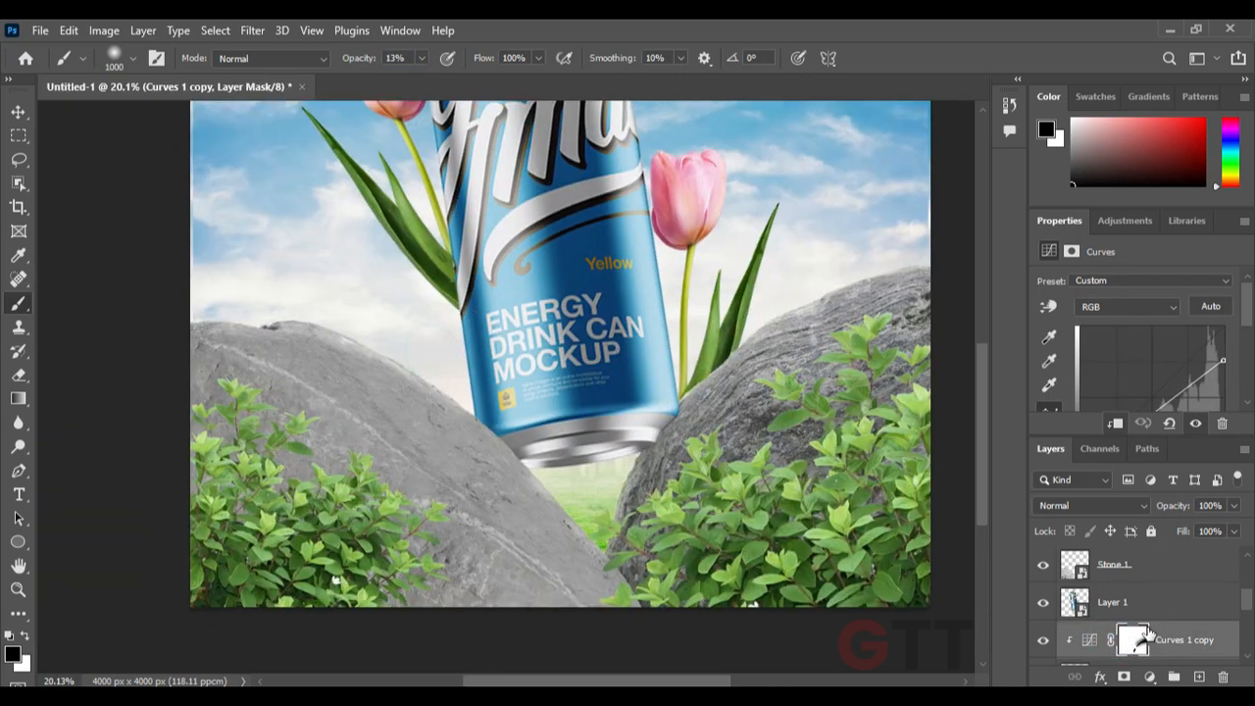
Darken both stones further by lowering the white end of the curve in Curves 1 copy and Curves 1
left_click(1089, 639)
mouse_move(1223, 359)
left_mouse_down()
mouse_move(1232, 390)
mouse_move(1240, 370)
left_mouse_up()
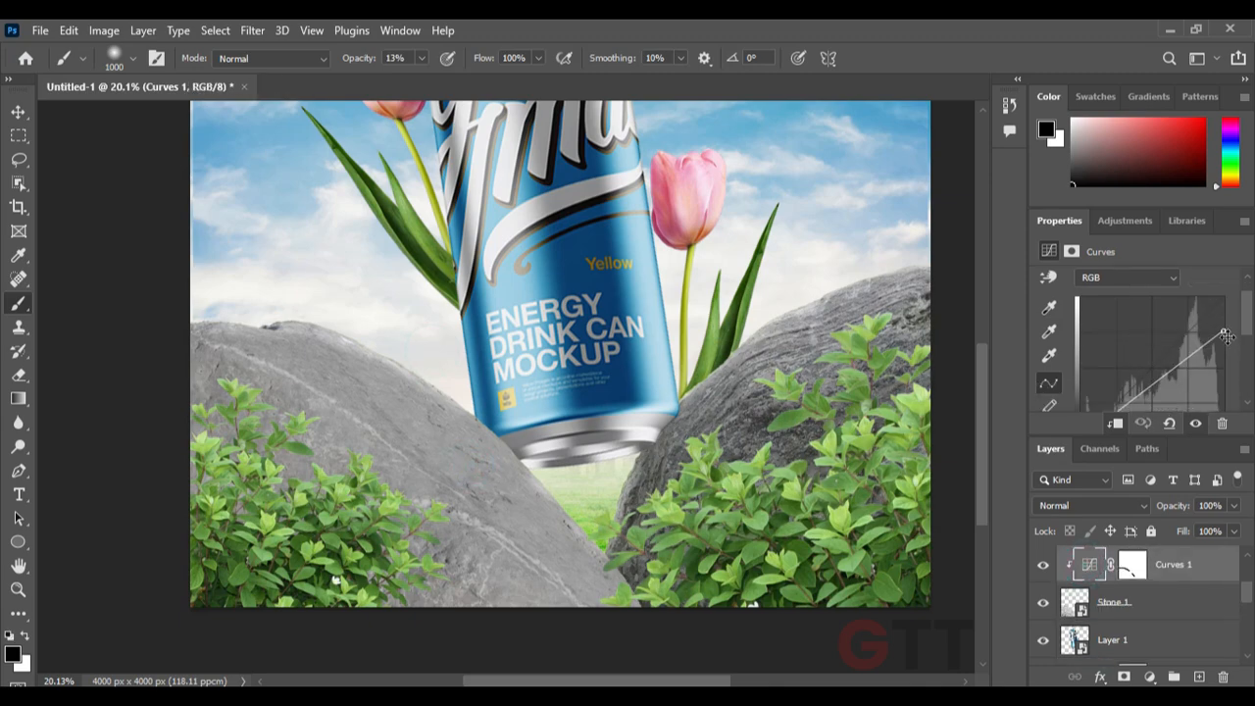
left_click_drag(1226, 339, 1226, 353)
Paint black at 13% opacity with the 1000 px brush on the Curves 1 mask along Stone 1's upper slope
left_click(1132, 565)
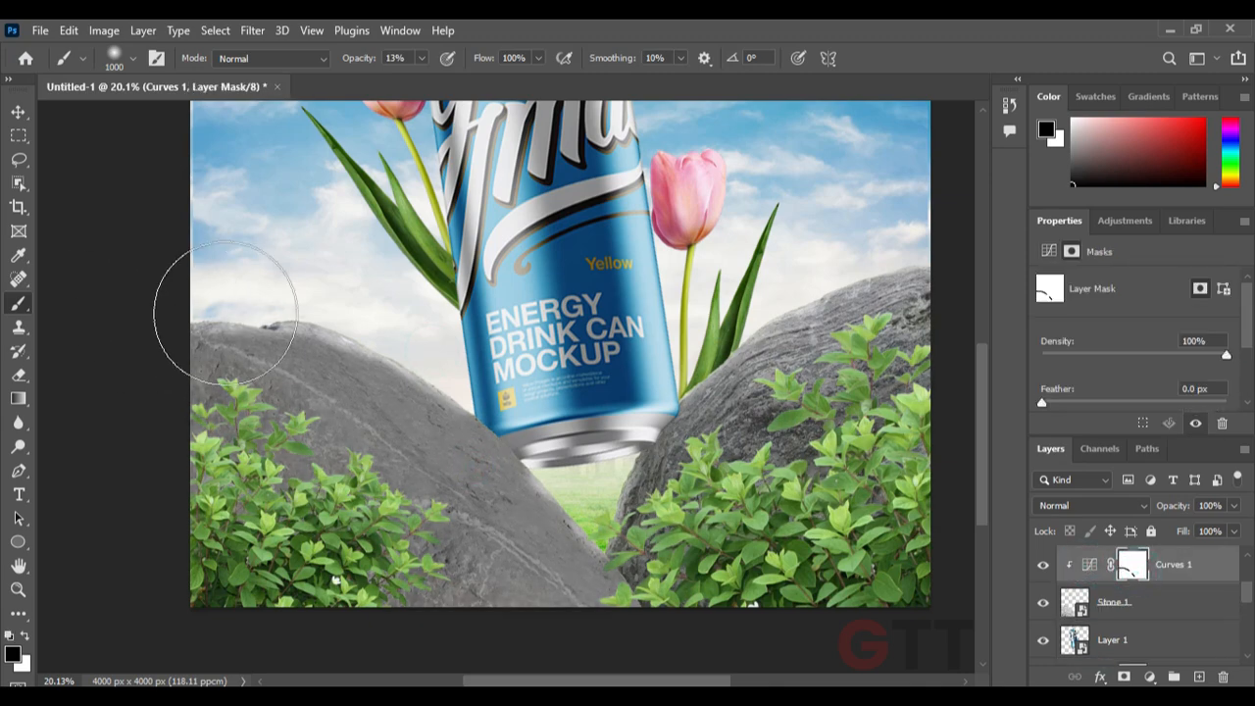
mouse_move(224, 280)
left_mouse_down()
mouse_move(269, 296)
mouse_move(346, 316)
mouse_move(388, 299)
mouse_move(425, 324)
left_mouse_up()
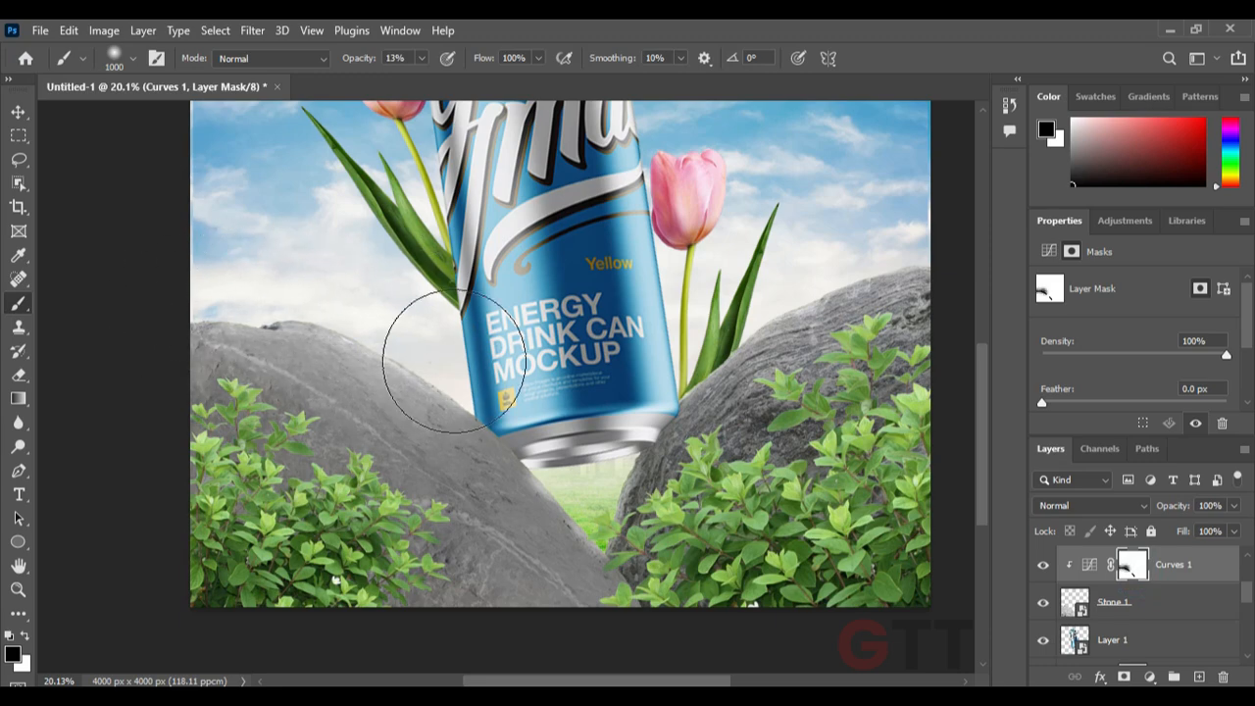
scroll(442, 353, "down", 4)
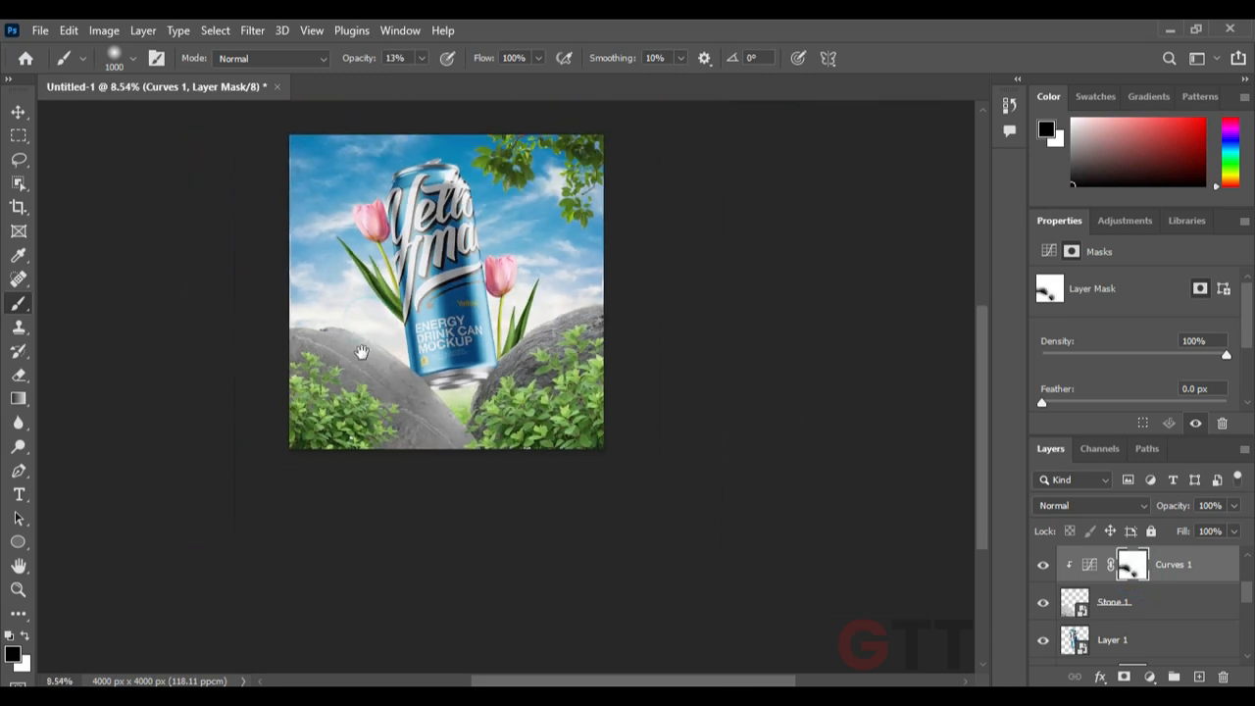
Lower the highlight end of Stone 1's Curves 1 adjustment once more to deepen its shading
scroll(359, 356, "up", 2)
left_click(1093, 567)
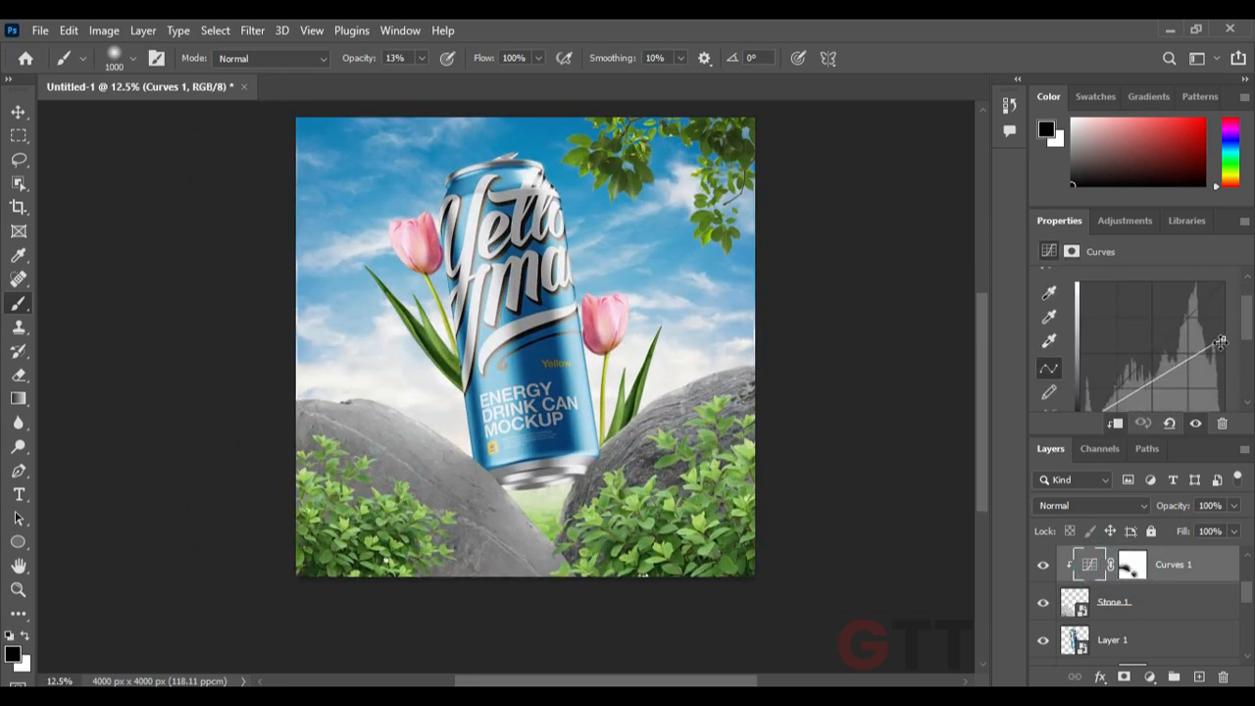
left_click_drag(1224, 338, 1224, 352)
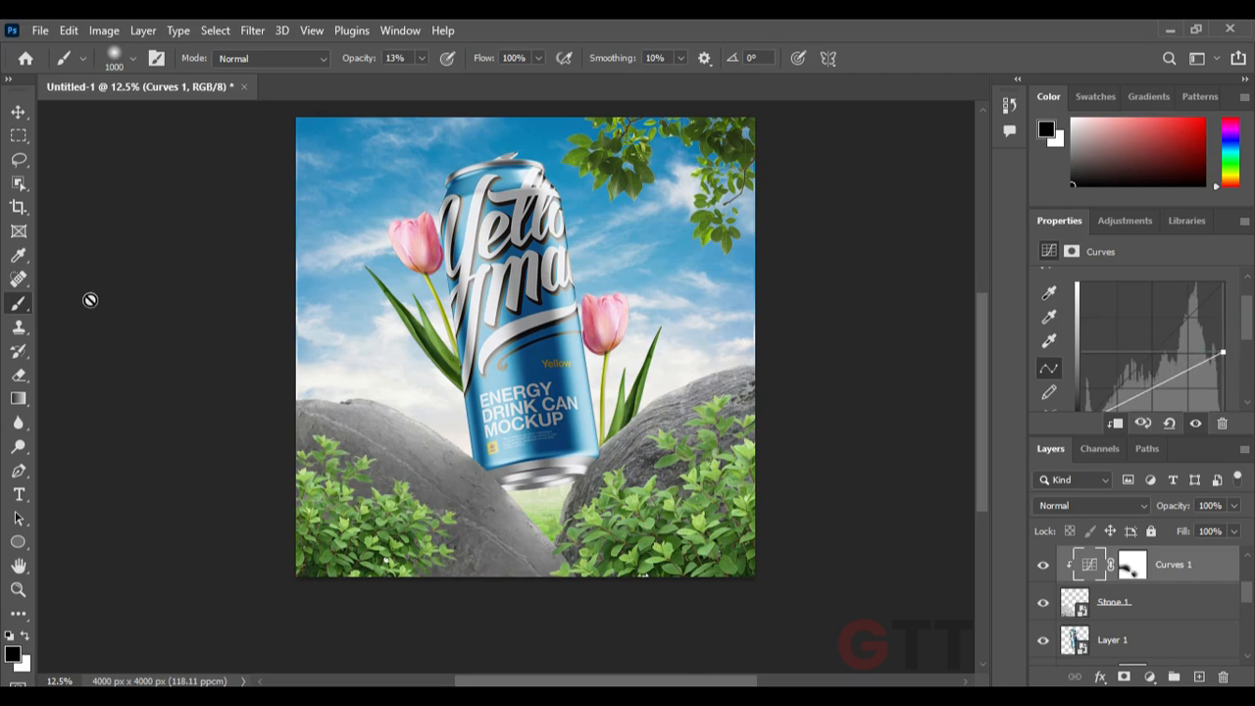
Select the two bush layers, 12 and 12 copy, and group them
left_click(19, 112)
left_click(284, 476)
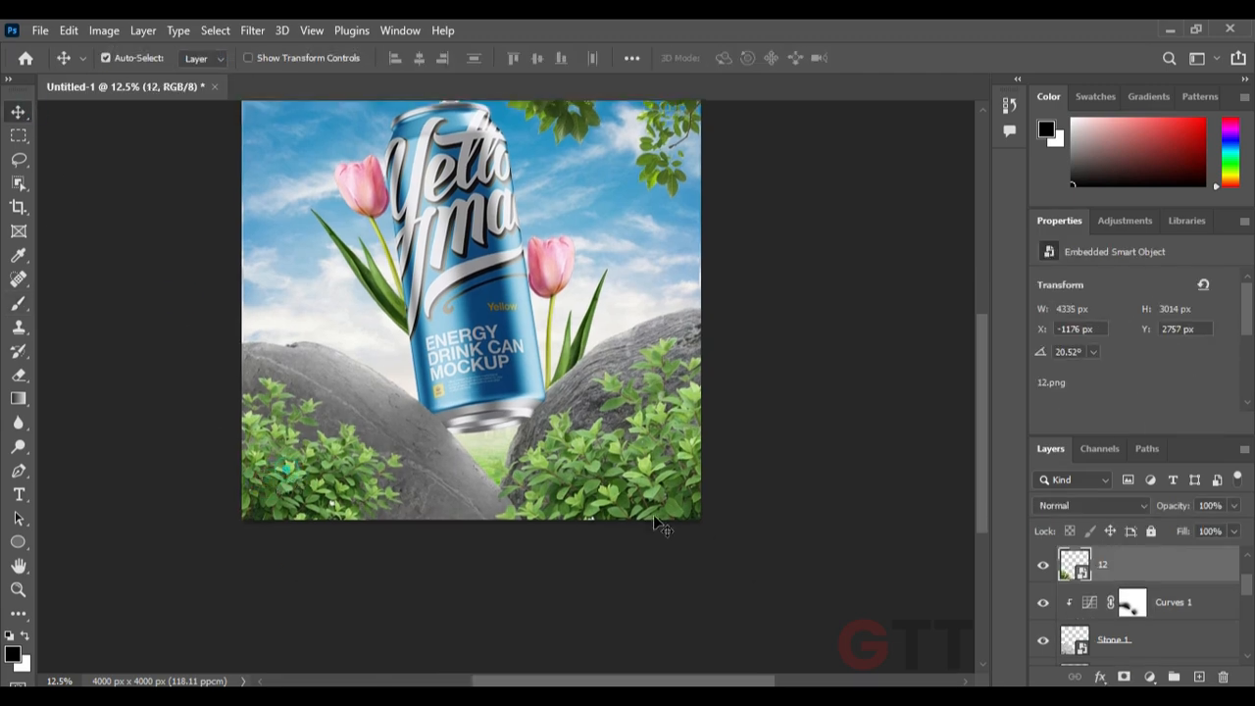
left_click(657, 515, "shift")
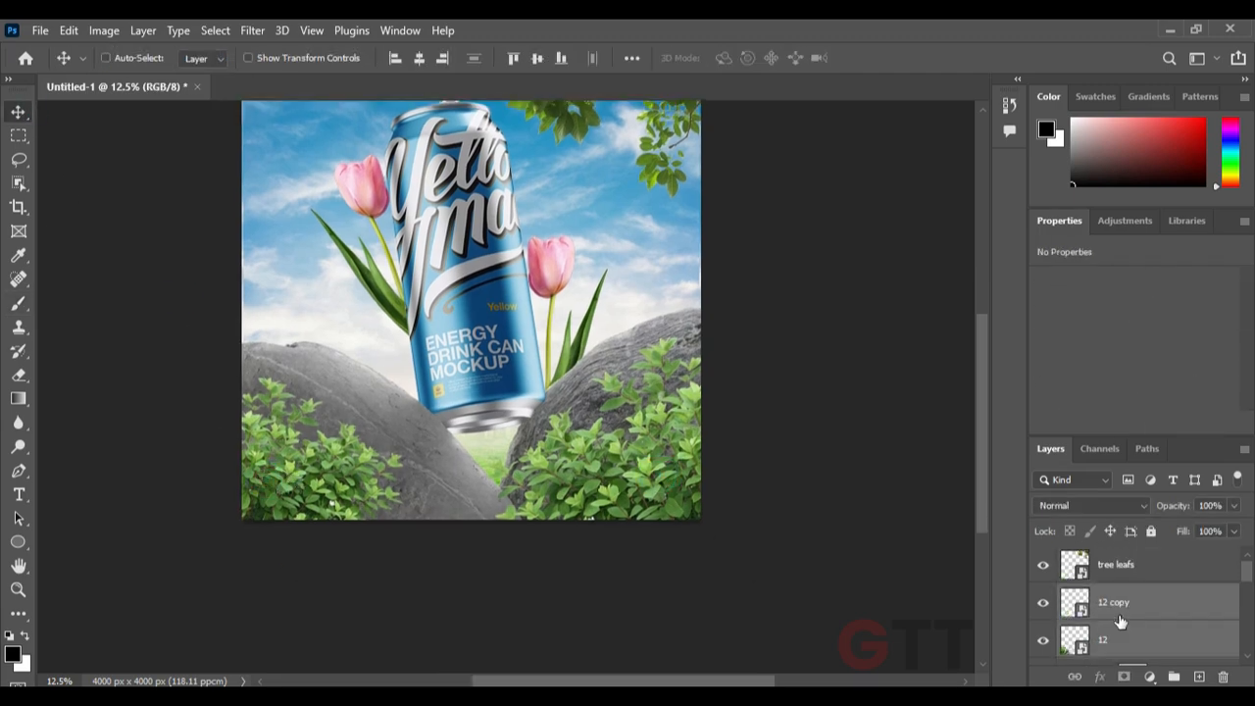
key("ctrl+g")
Add a Curves adjustment clipped to the bush group and darken it by pulling the white end of the curve down
left_click(1149, 676)
left_click(1135, 438)
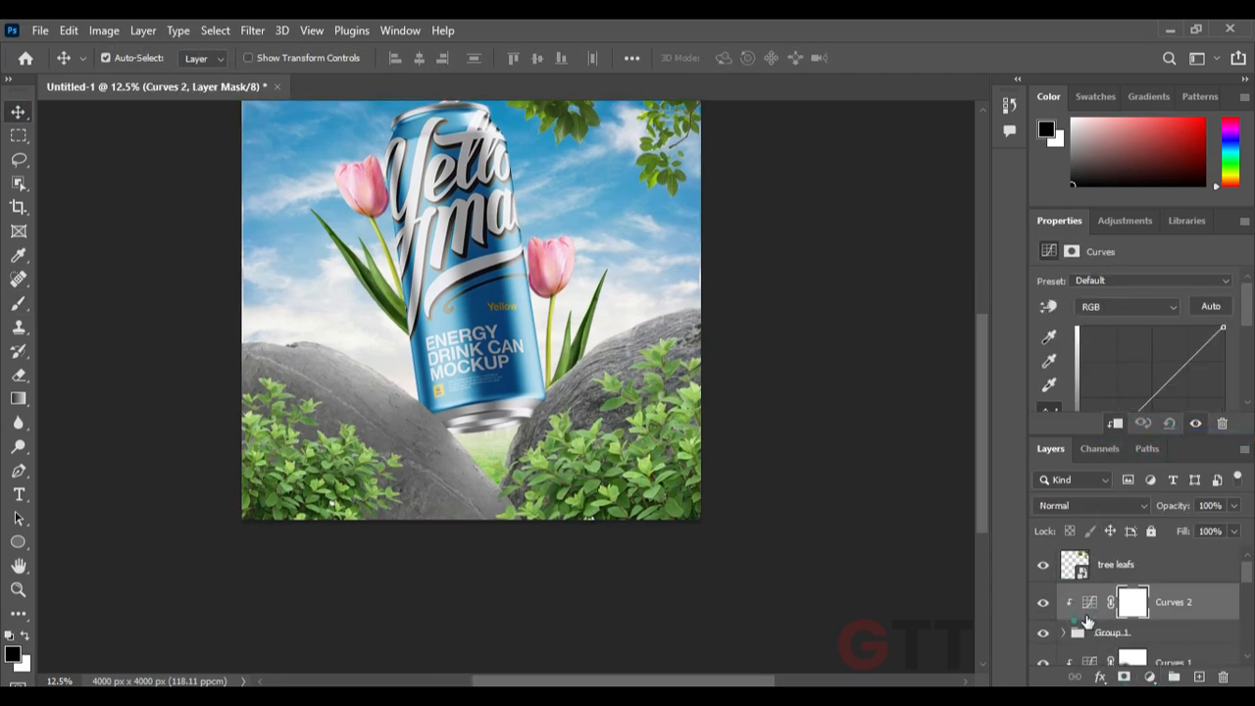
left_click(1076, 618, "alt")
left_click_drag(1225, 287, 1233, 366)
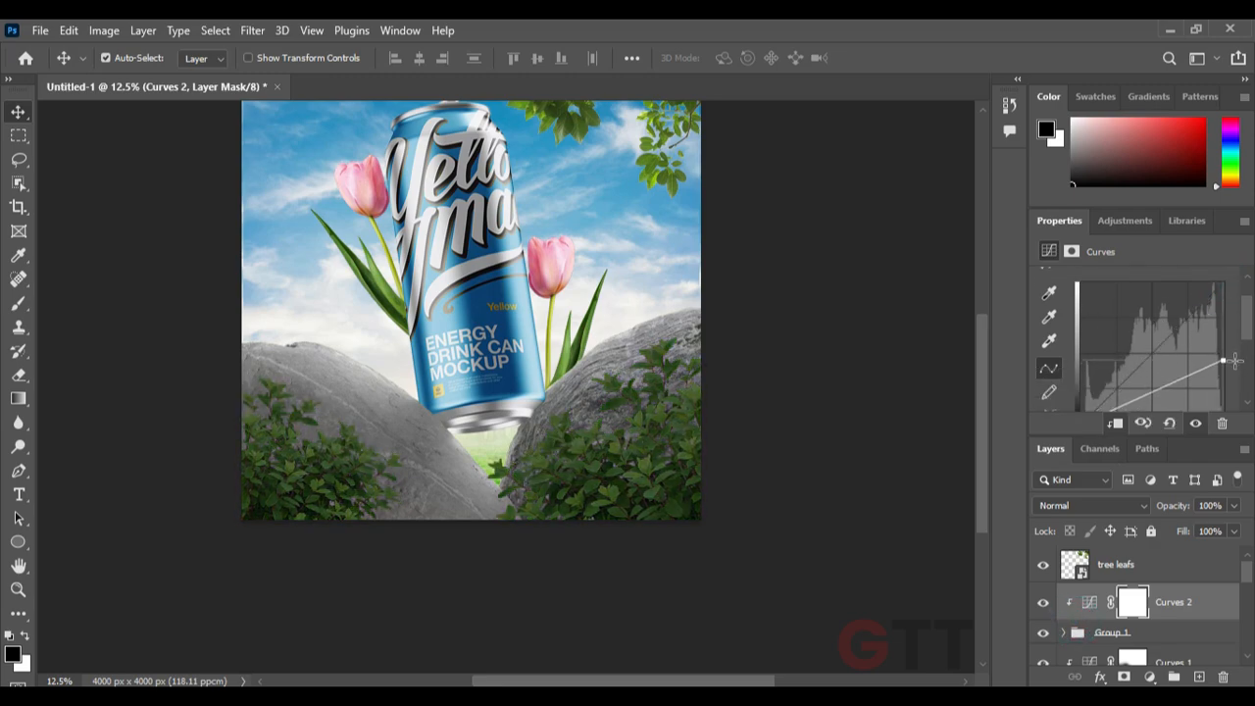
Apply a Gaussian Blur to the 12 copy bush layer inside Group 1
left_click(1166, 640)
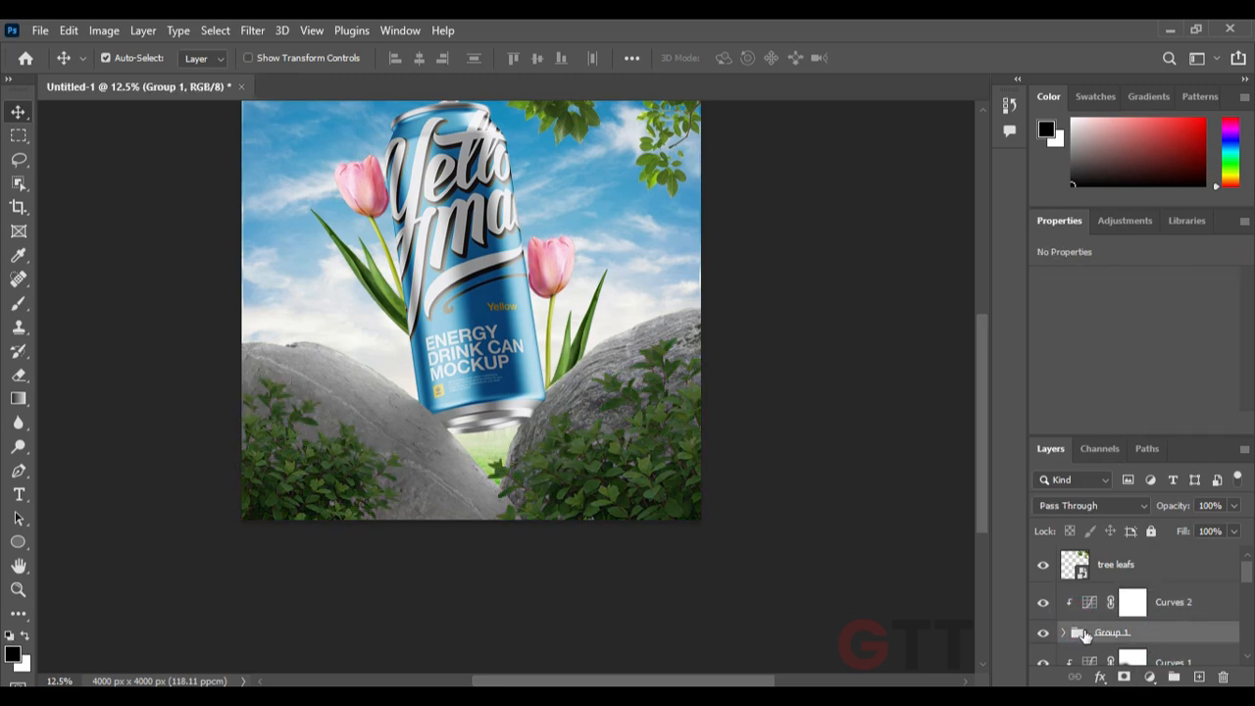
left_click(1063, 633)
left_click(1128, 588)
left_click(252, 30)
mouse_move(412, 269)
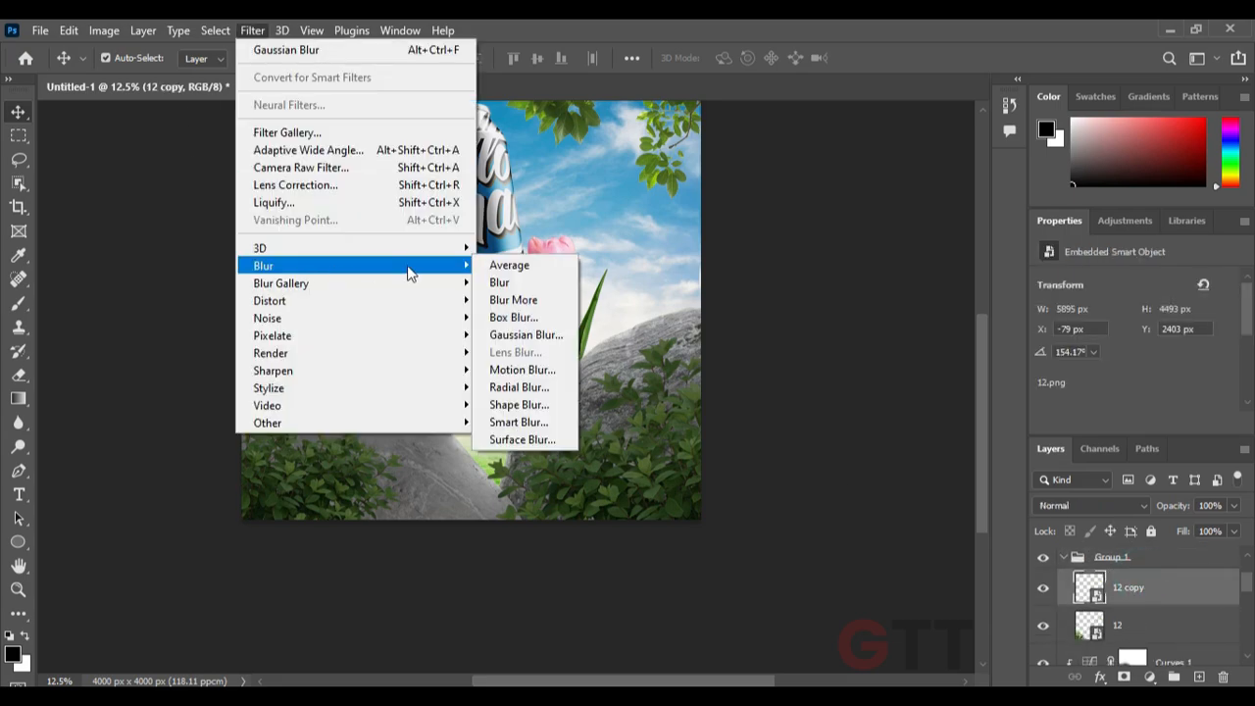
left_click(502, 334)
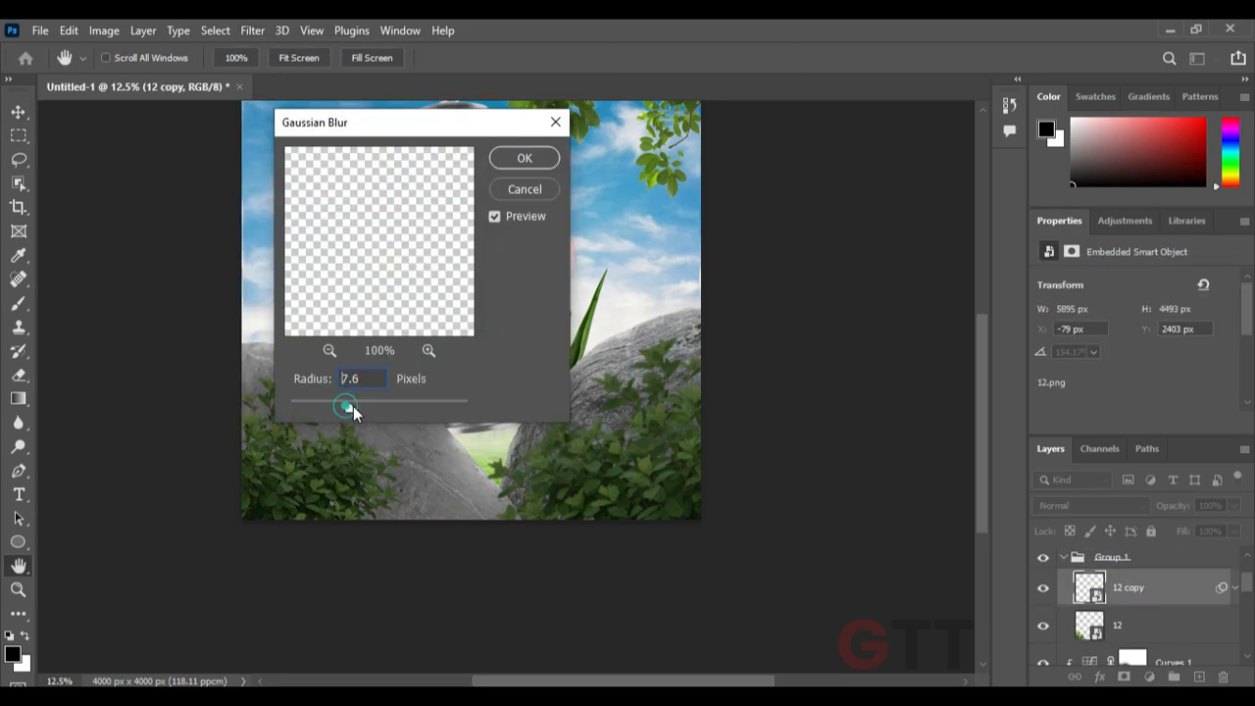
left_click_drag(362, 410, 358, 410)
left_click(524, 158)
Apply a Gaussian Blur with a 5.2 px radius to the bush layer 12
left_click(1118, 602)
left_click(252, 30)
mouse_move(467, 274)
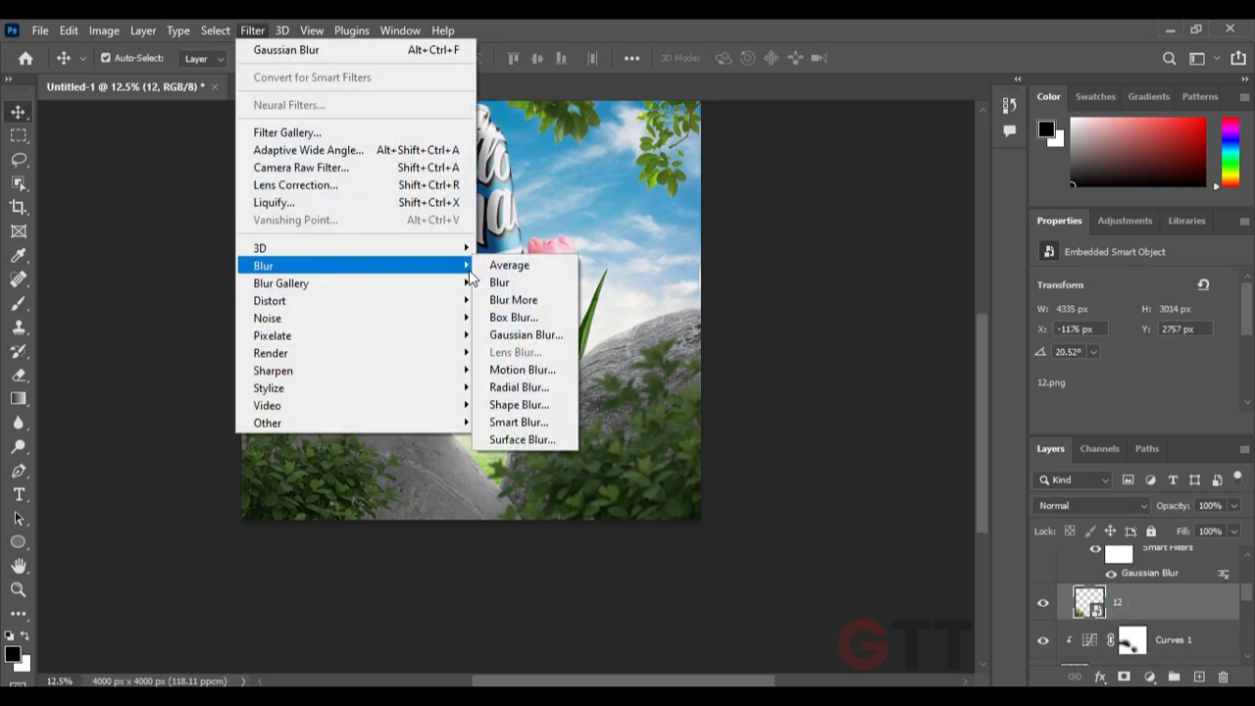
left_click(526, 335)
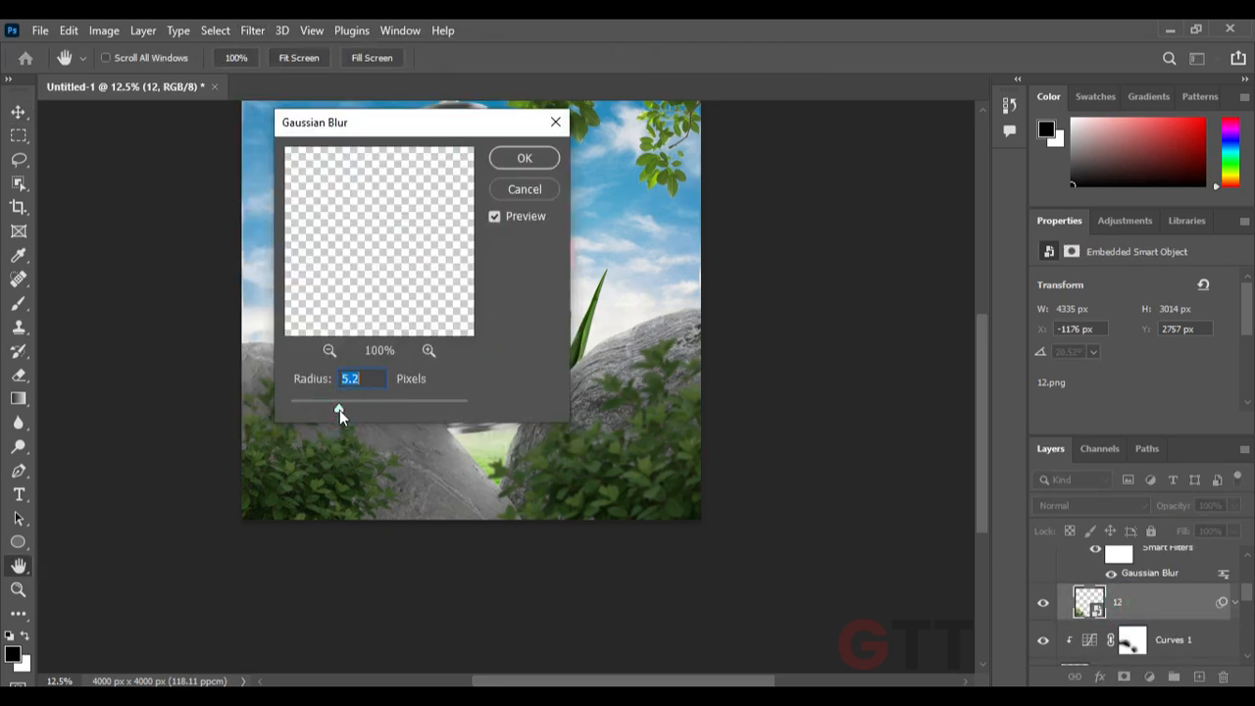
key("Return")
Paint black at 13% opacity with the 1000 px brush on the Curves 2 mask to brighten the bush beside the can over Stone 2
key("ctrl+g")
left_click(1090, 589)
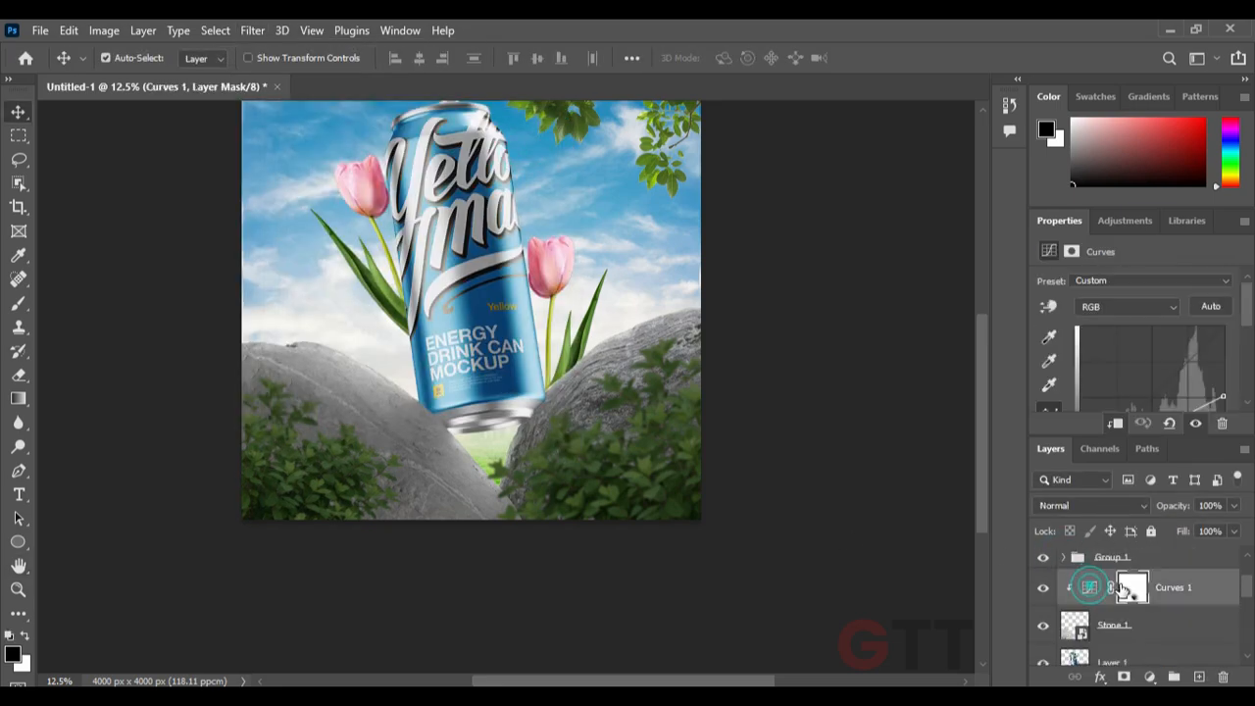
scroll(1102, 625, "up", 1)
left_click(1126, 565)
left_click(27, 300)
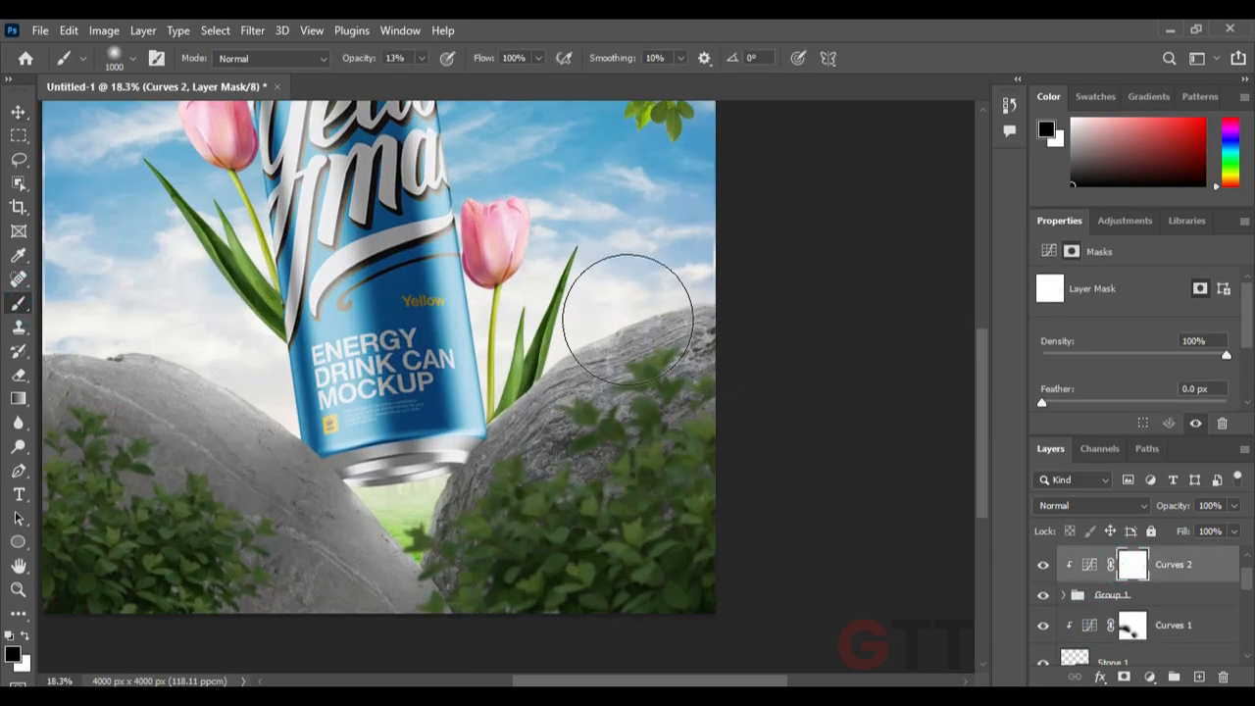
scroll(673, 311, "up", 1)
left_click_drag(468, 431, 499, 374)
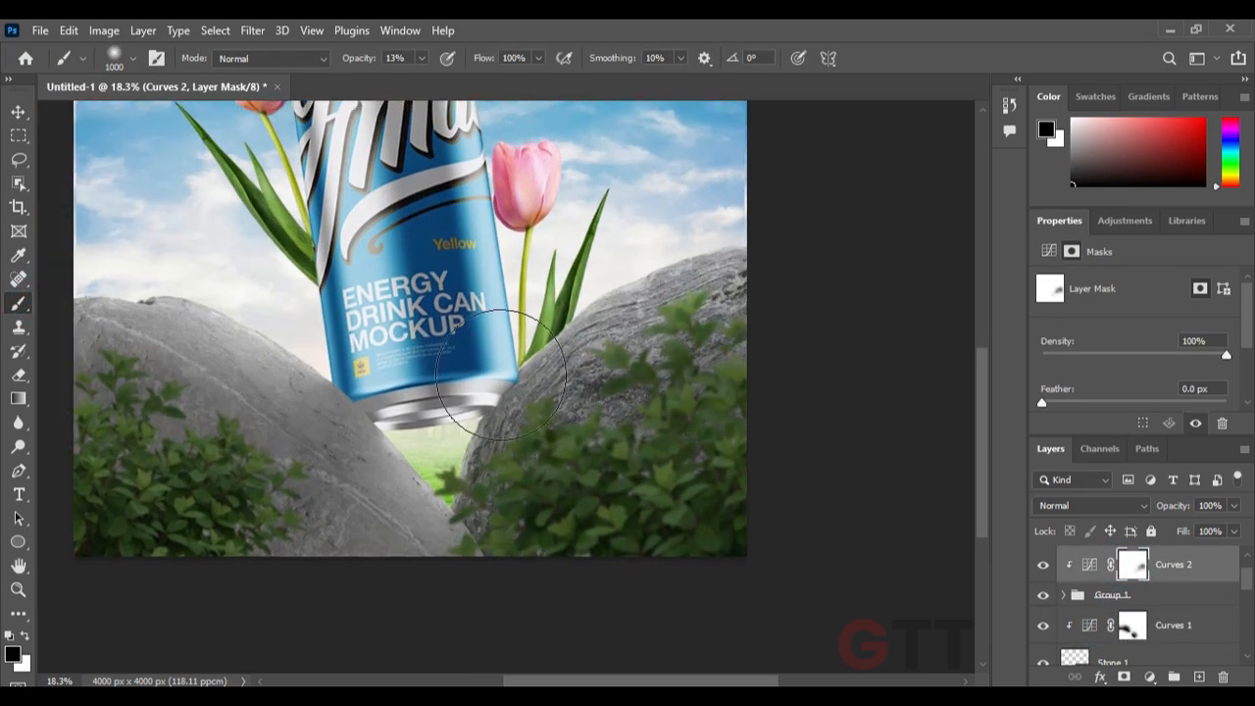
left_click(499, 373)
mouse_move(317, 376)
left_mouse_down()
mouse_move(462, 364)
mouse_move(261, 375)
left_mouse_up()
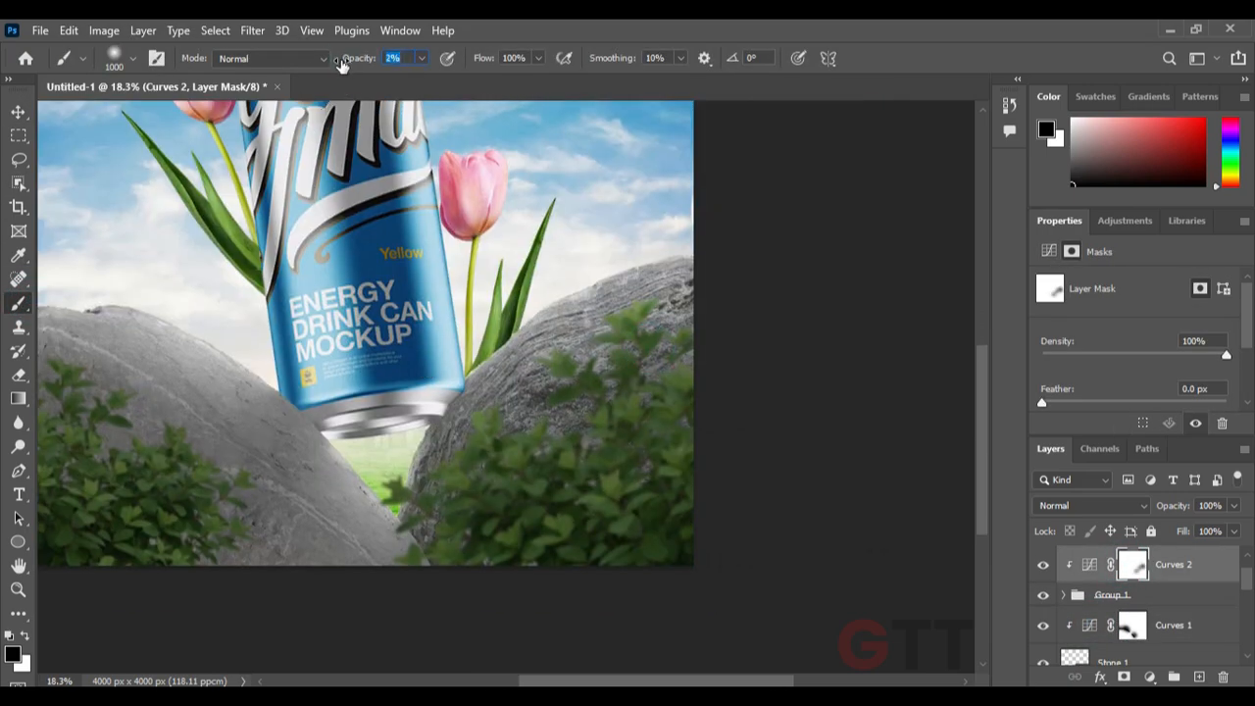
Enlarge the brush to 2000 px at 5% opacity and softly lighten more of the bushes on the Curves 2 mask
key("bracketright")
key("bracketright")
key("bracketright")
key("bracketright")
key("bracketright")
key("bracketright")
key("bracketright")
key("bracketright")
key("bracketright")
key("bracketright")
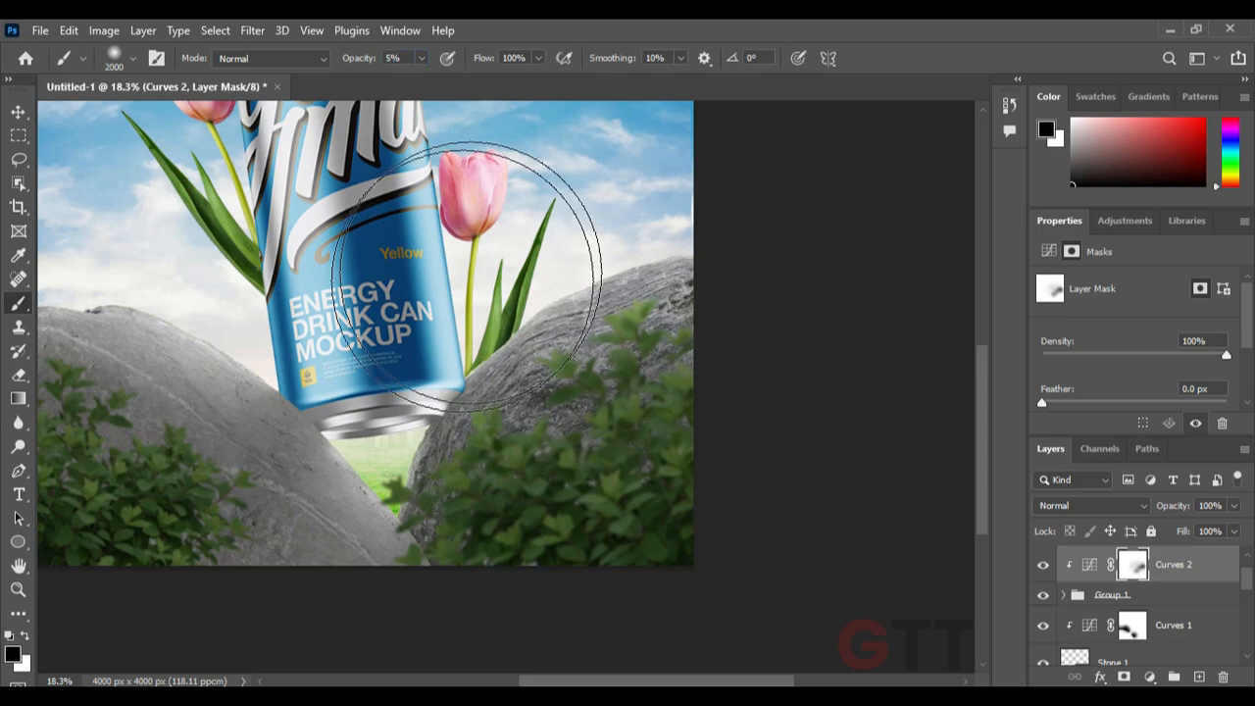
scroll(732, 382, "down", 2)
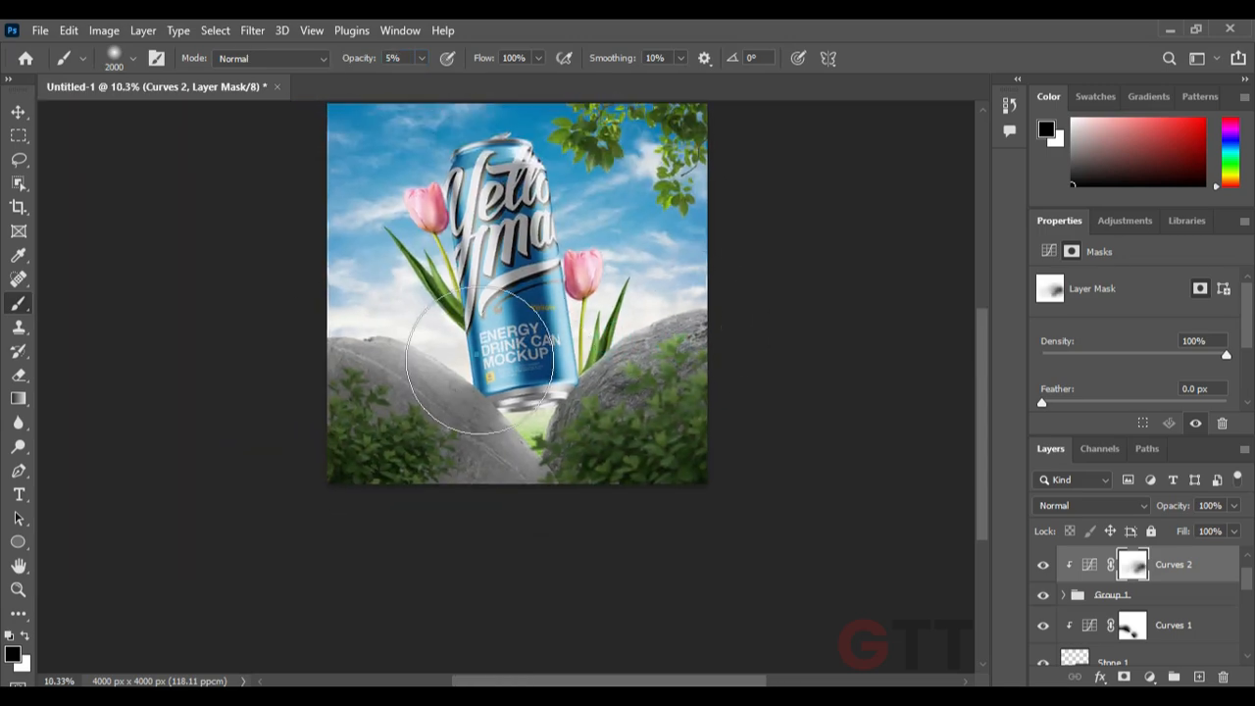
scroll(695, 375, "down", 2)
scroll(681, 378, "up", 2)
left_click_drag(690, 360, 694, 385)
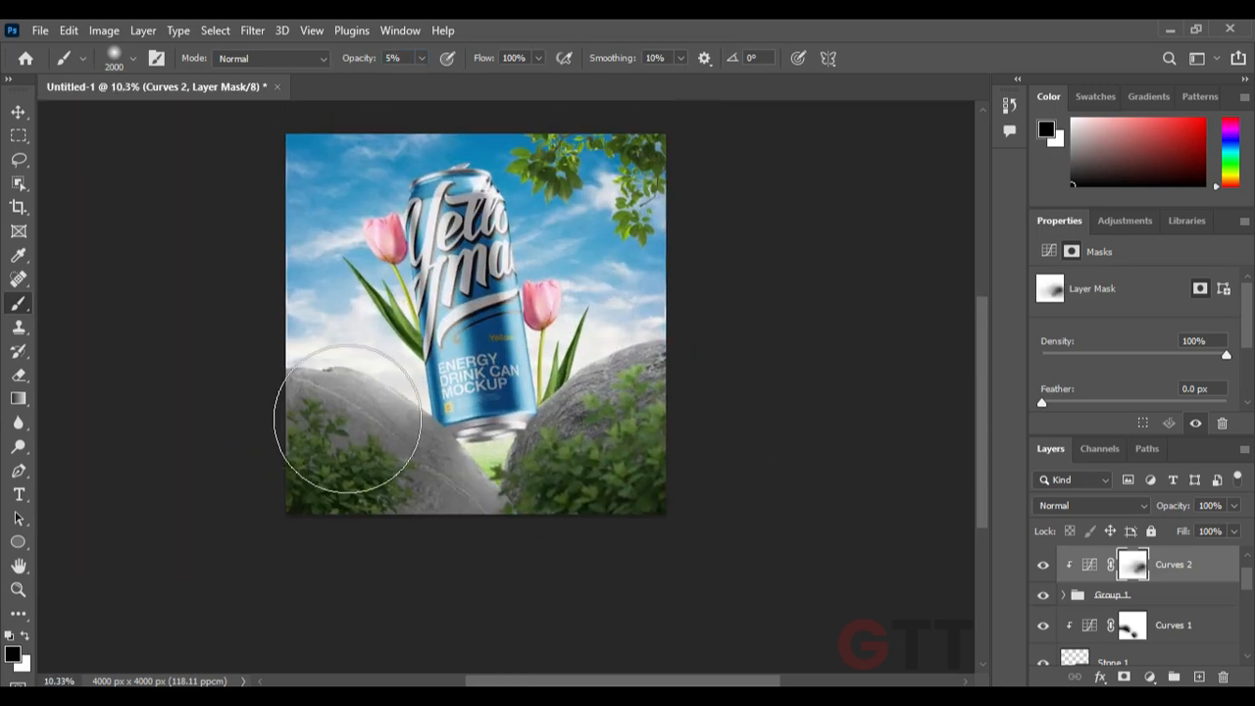
Reduce the brush size to 250 px
scroll(490, 456, "up", 4)
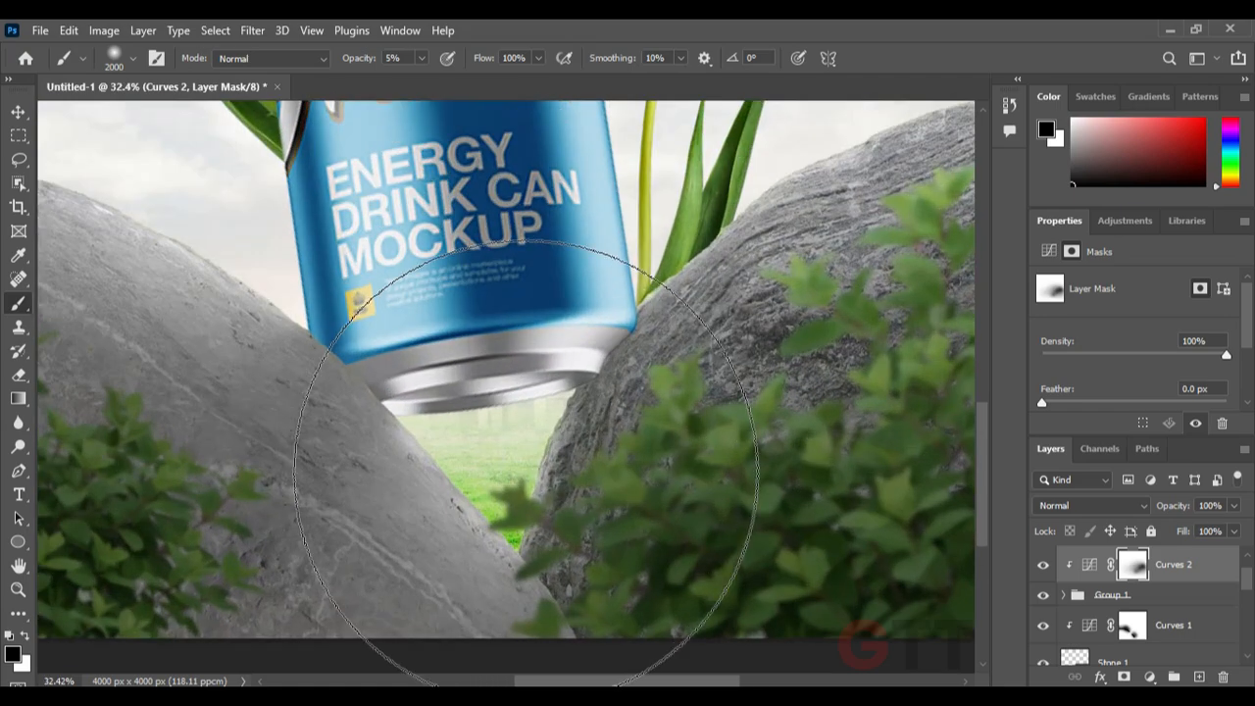
key("bracketleft")
key("bracketleft")
key("bracketleft")
key("bracketleft")
key("bracketleft")
key("bracketleft")
key("bracketleft")
key("bracketleft")
key("bracketleft")
key("bracketleft")
key("bracketleft")
key("bracketleft")
key("bracketleft")
key("bracketleft")
key("bracketleft")
key("bracketleft")
Reopen the Gaussian Blur smart filter on the 12 copy bush layer and reduce its radius
left_click(1066, 597)
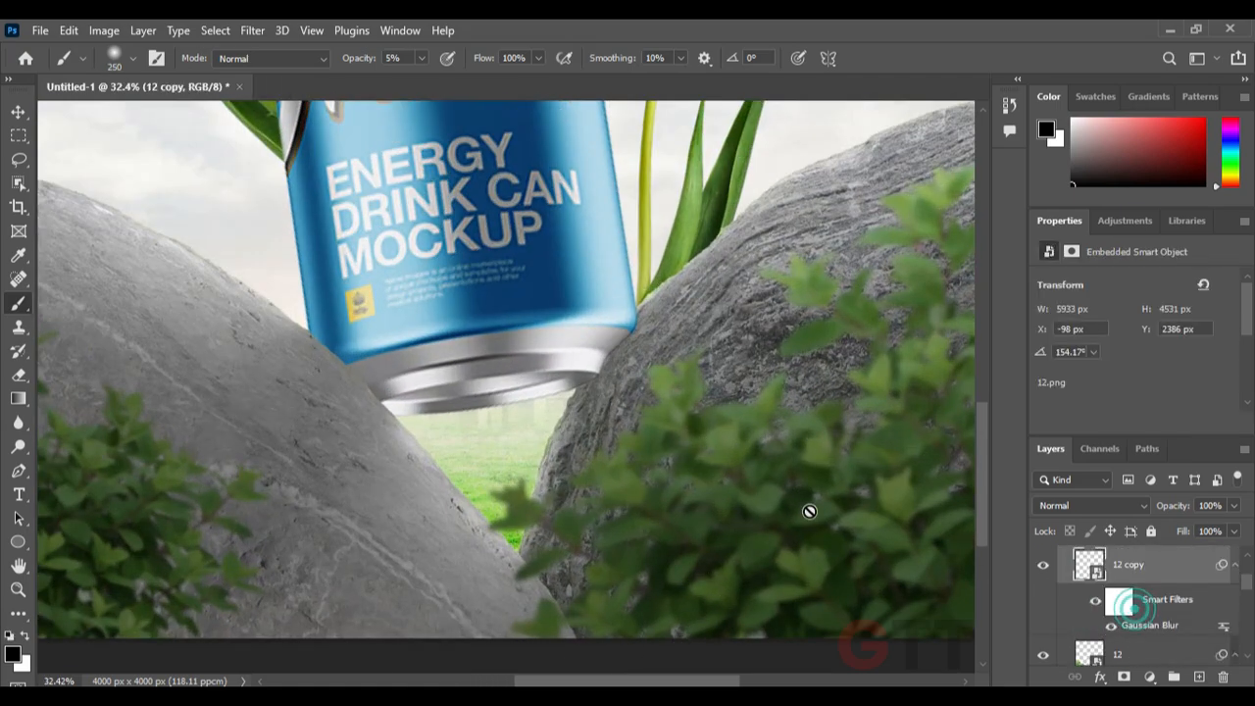
double_click(1139, 626)
left_click_drag(353, 407, 340, 410)
left_click(524, 158)
Apply a Gaussian Blur with a 6.4 px radius to the tree leafs layer
scroll(527, 364, "down", 4)
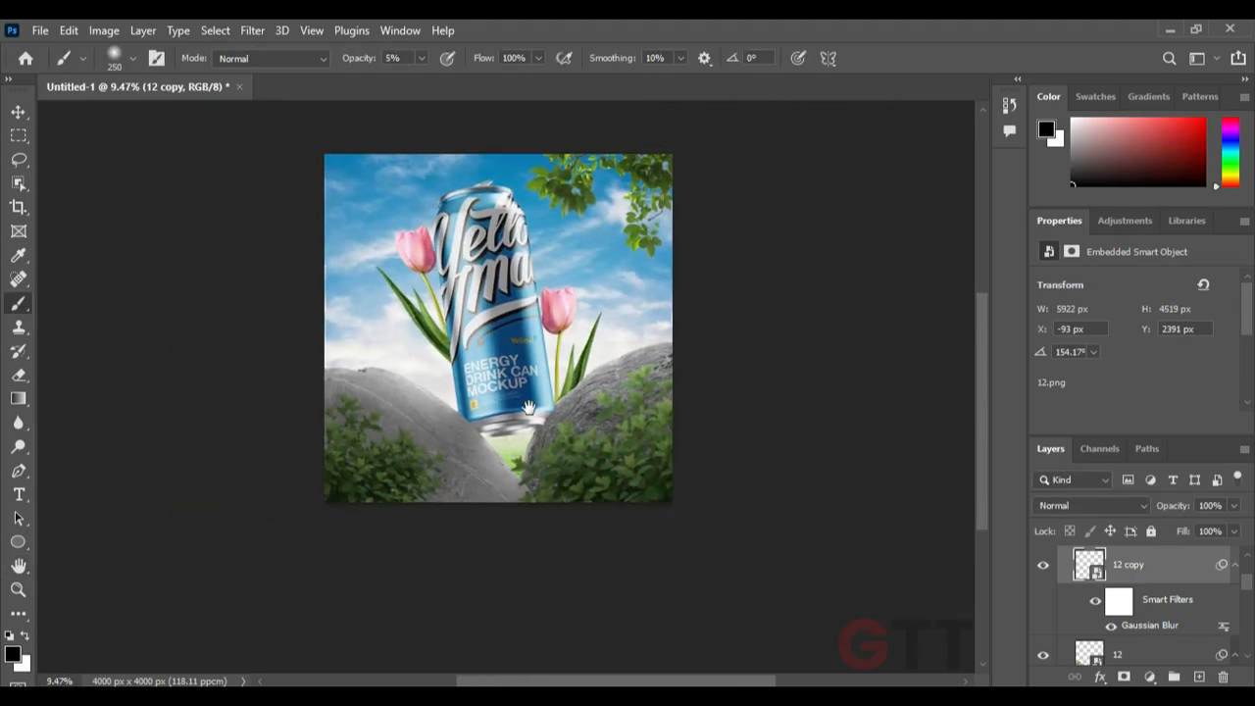
scroll(530, 343, "up", 2)
left_click_drag(514, 368, 504, 421)
left_click(20, 111)
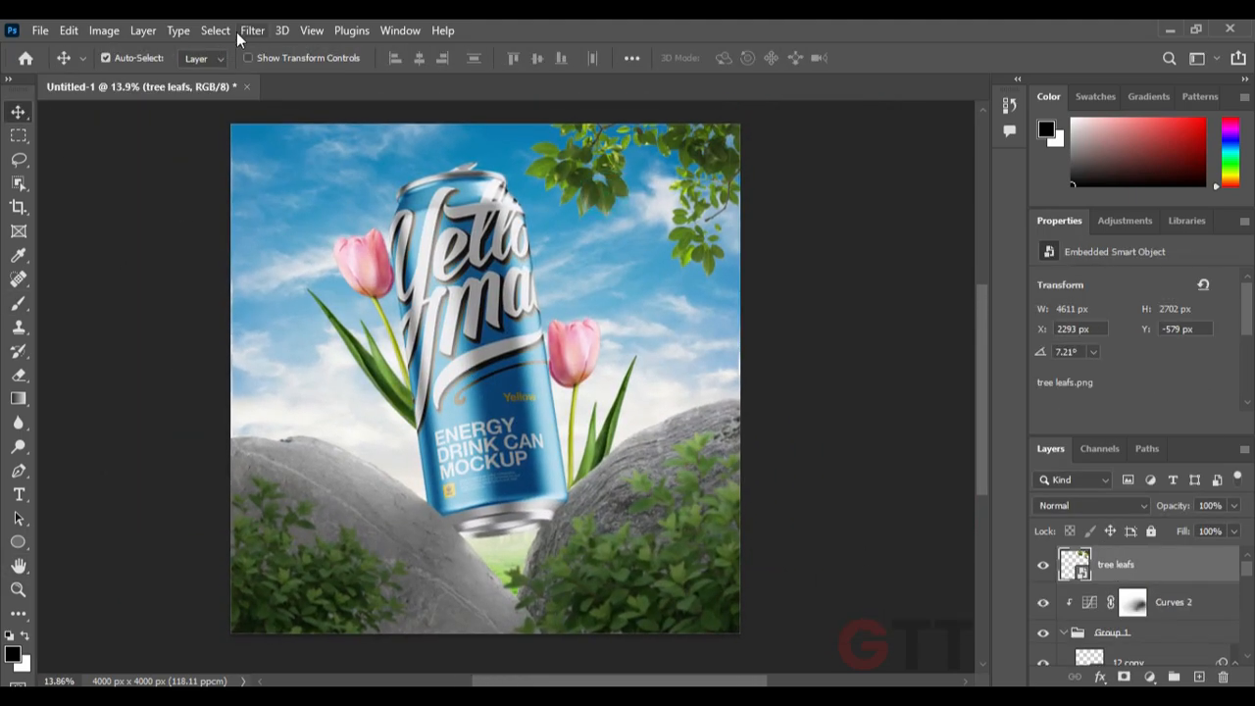
left_click(252, 30)
mouse_move(340, 269)
left_click(508, 334)
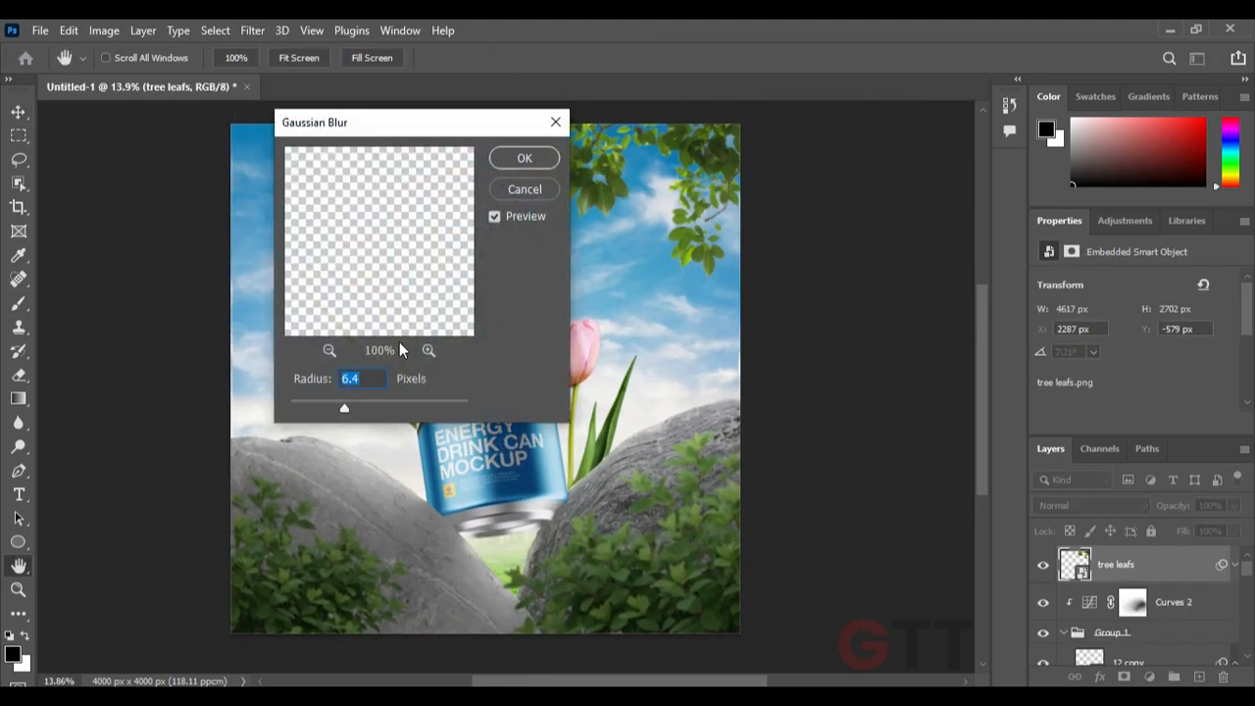
left_click(525, 158)
Reposition the tree leafs in the canvas corner and rotate them to -3.26°
left_click(796, 291, "ctrl")
left_click_drag(726, 163, 759, 186)
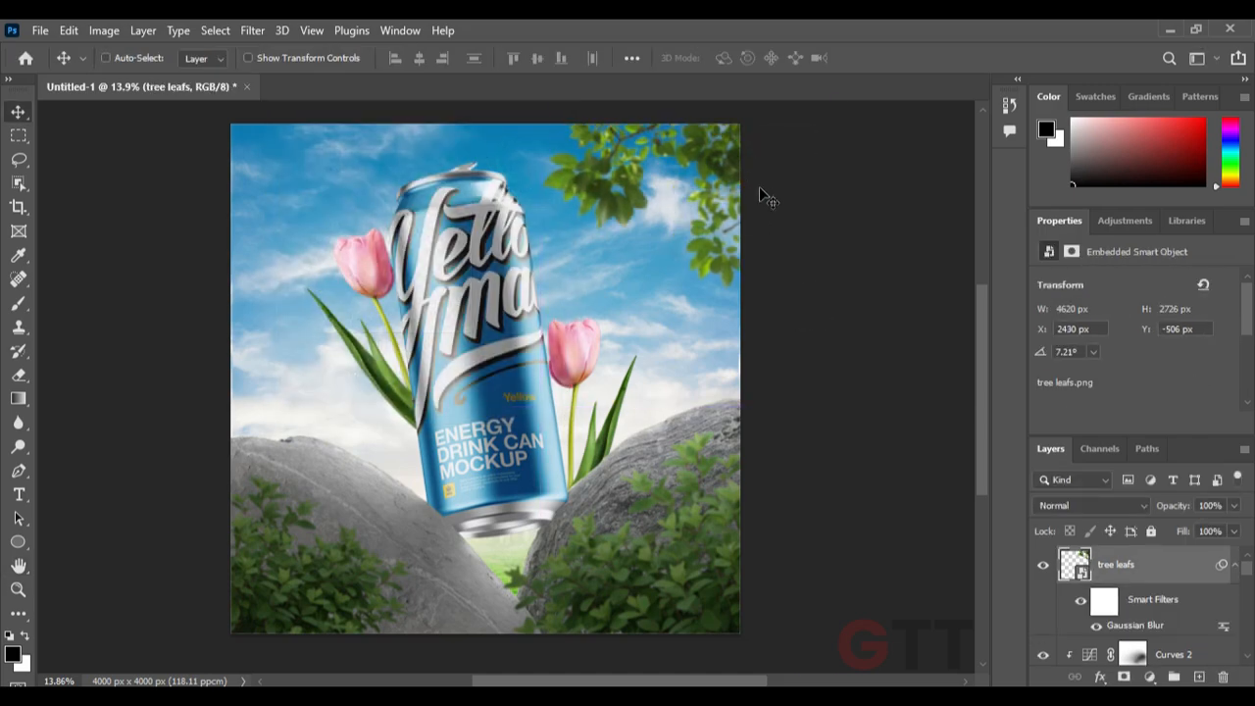
key("ctrl+t")
left_click(667, 306)
left_click_drag(775, 373, 816, 243)
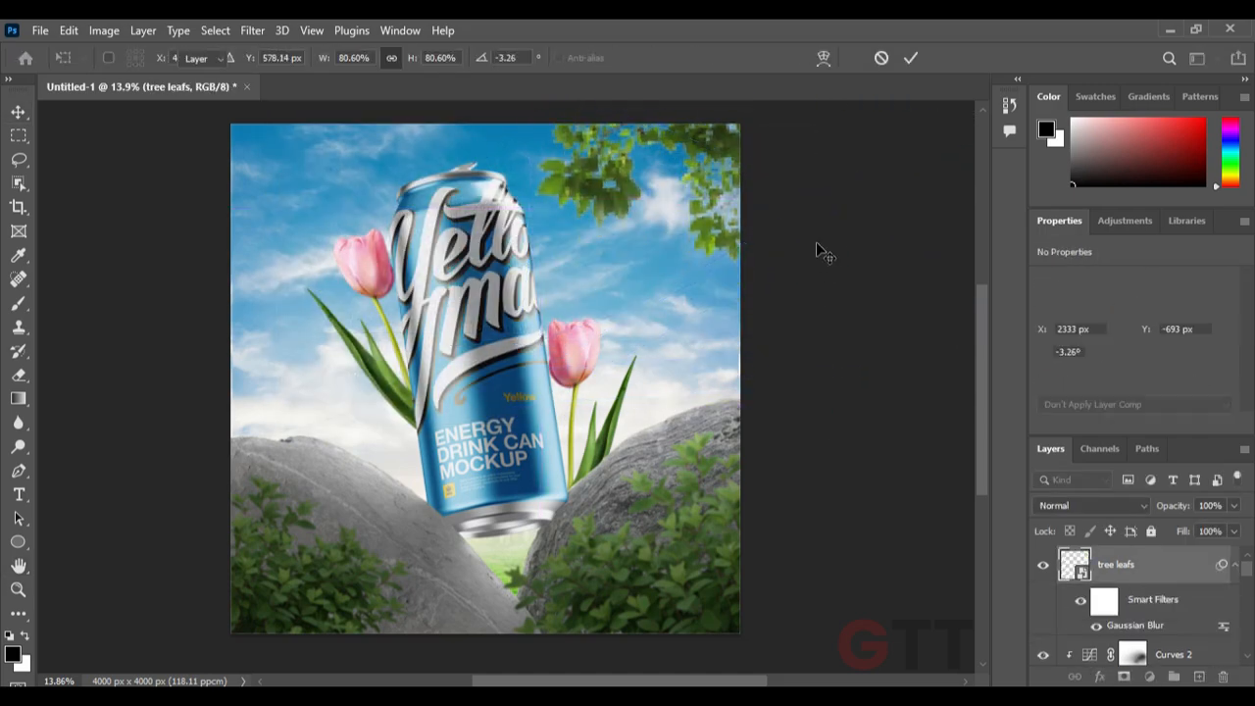
key("Return")
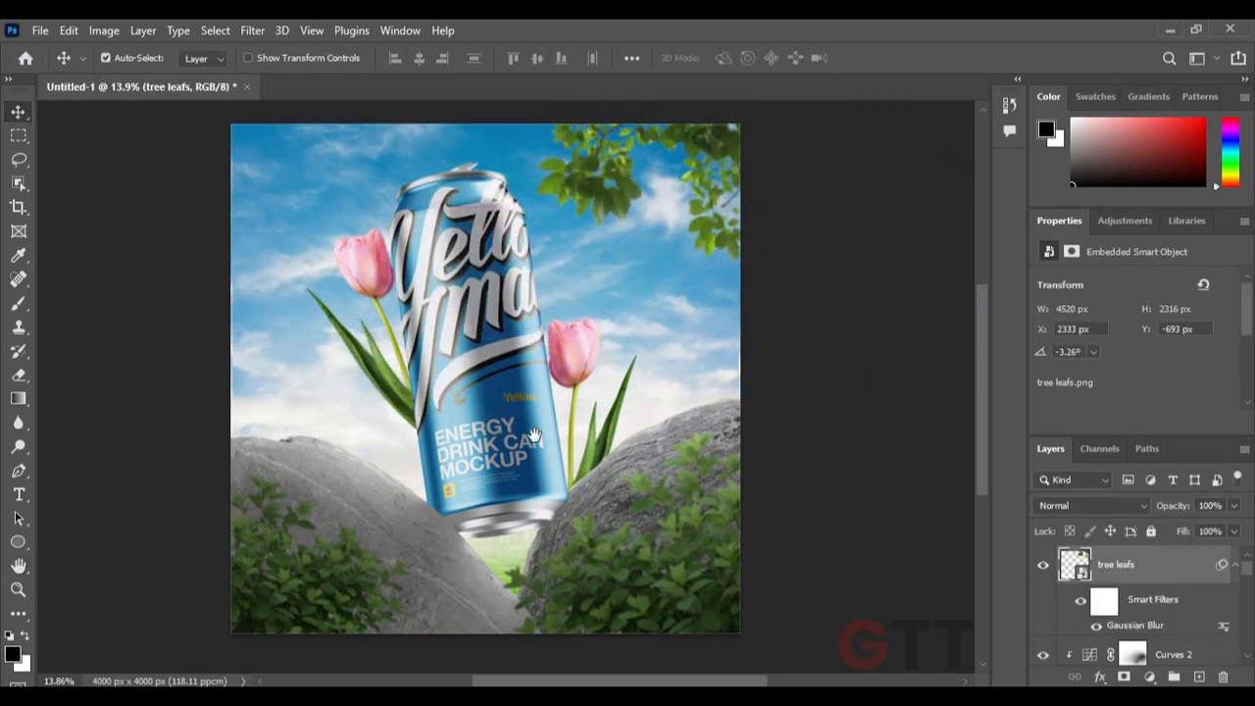
Add a Curves adjustment above the can's Layer 1 and clip it to the can
left_click_drag(534, 435, 548, 411)
left_click(496, 334)
left_click(1150, 676)
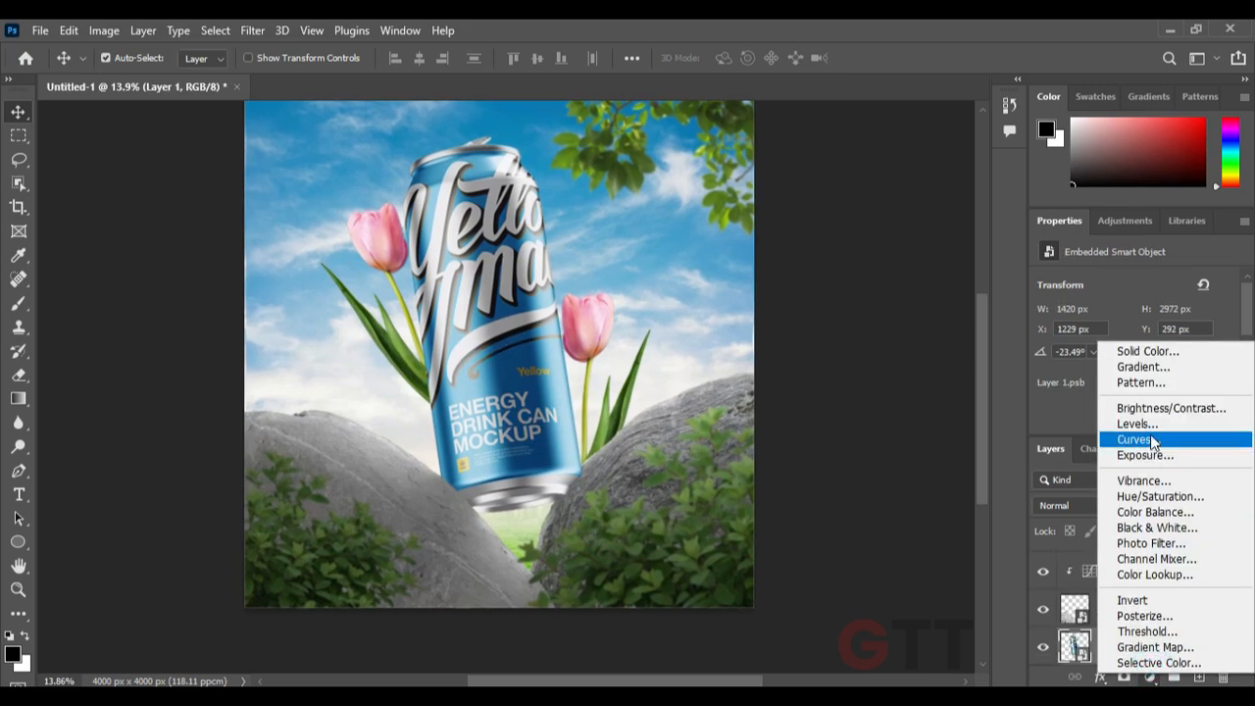
left_click(1153, 441)
scroll(1091, 639, "down", 2)
left_click(1081, 575, "alt")
scroll(1189, 323, "down", 2)
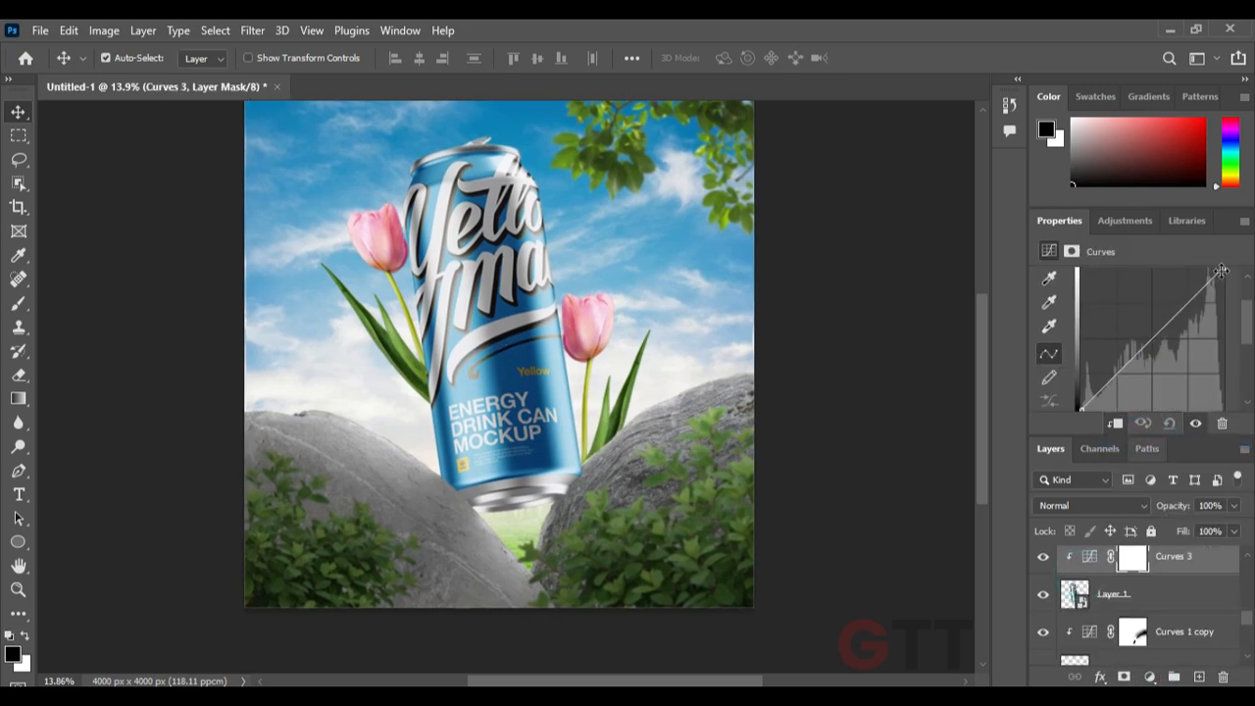
Lower the Curves 3 white point to darken the can and paint black on its mask along the can's top rim
left_click_drag(1221, 271, 1243, 313)
left_click(18, 302)
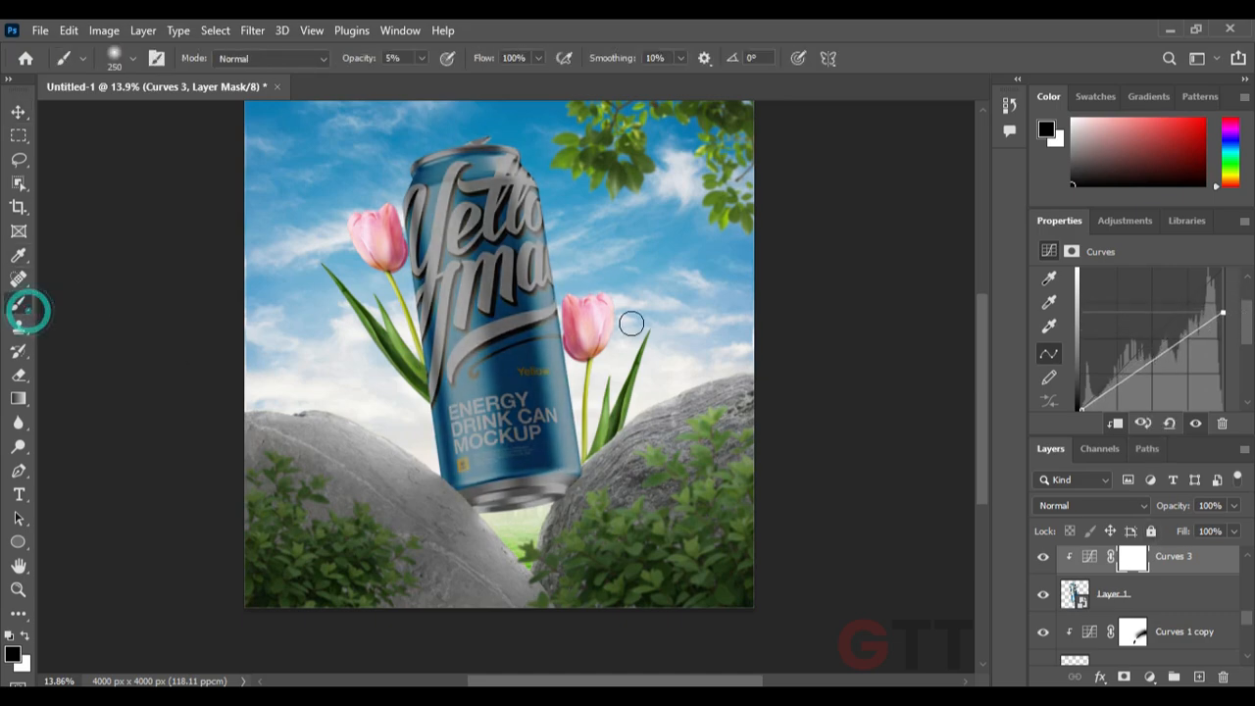
scroll(505, 157, "up", 5)
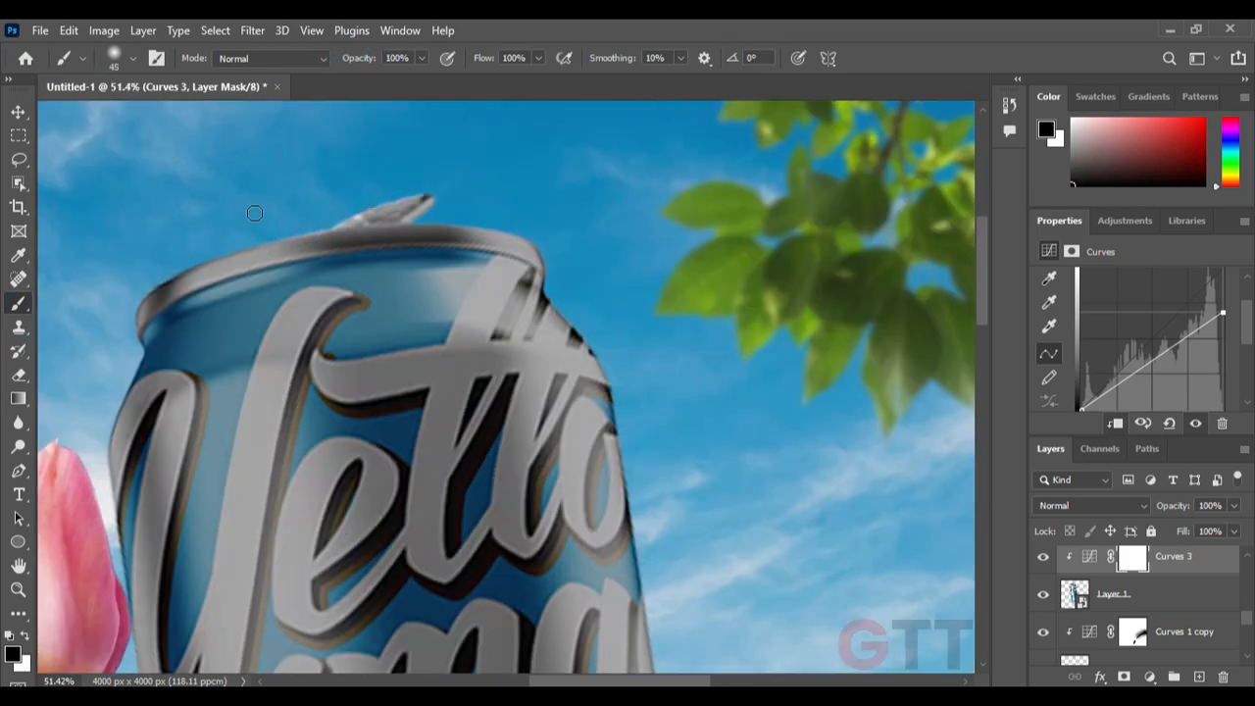
left_click_drag(255, 213, 375, 194)
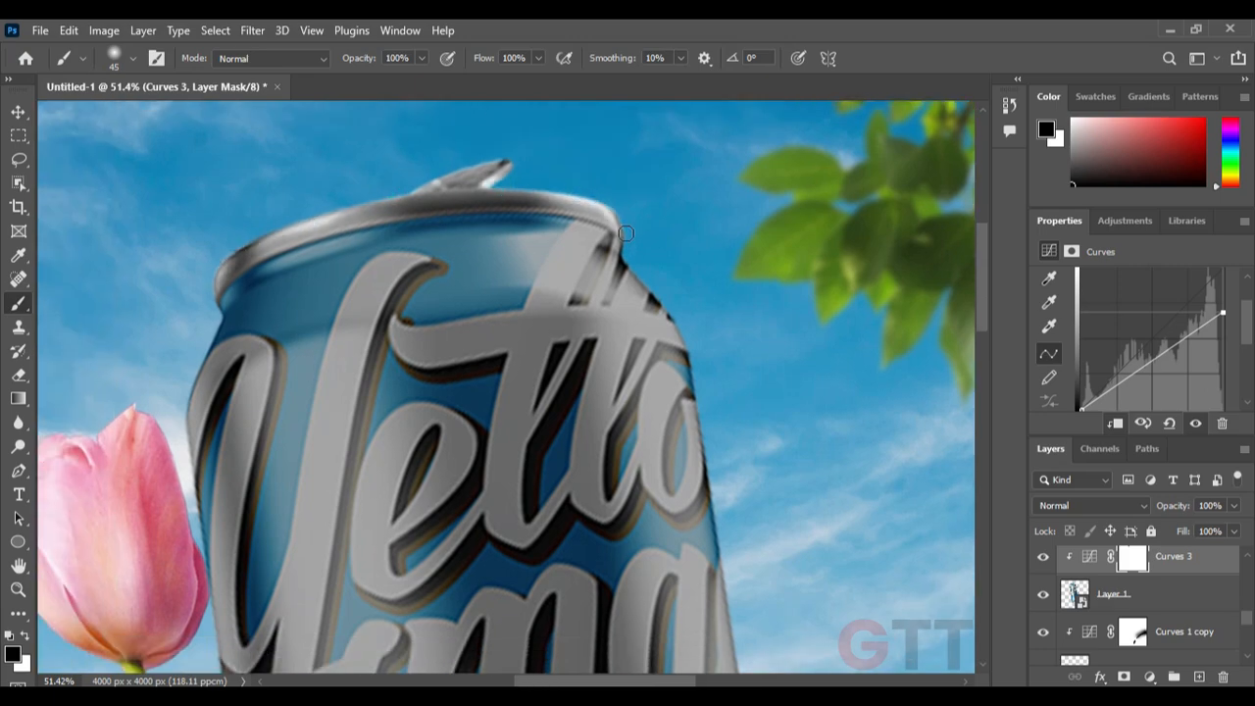
scroll(300, 364, "down", 1)
left_click_drag(300, 363, 376, 140)
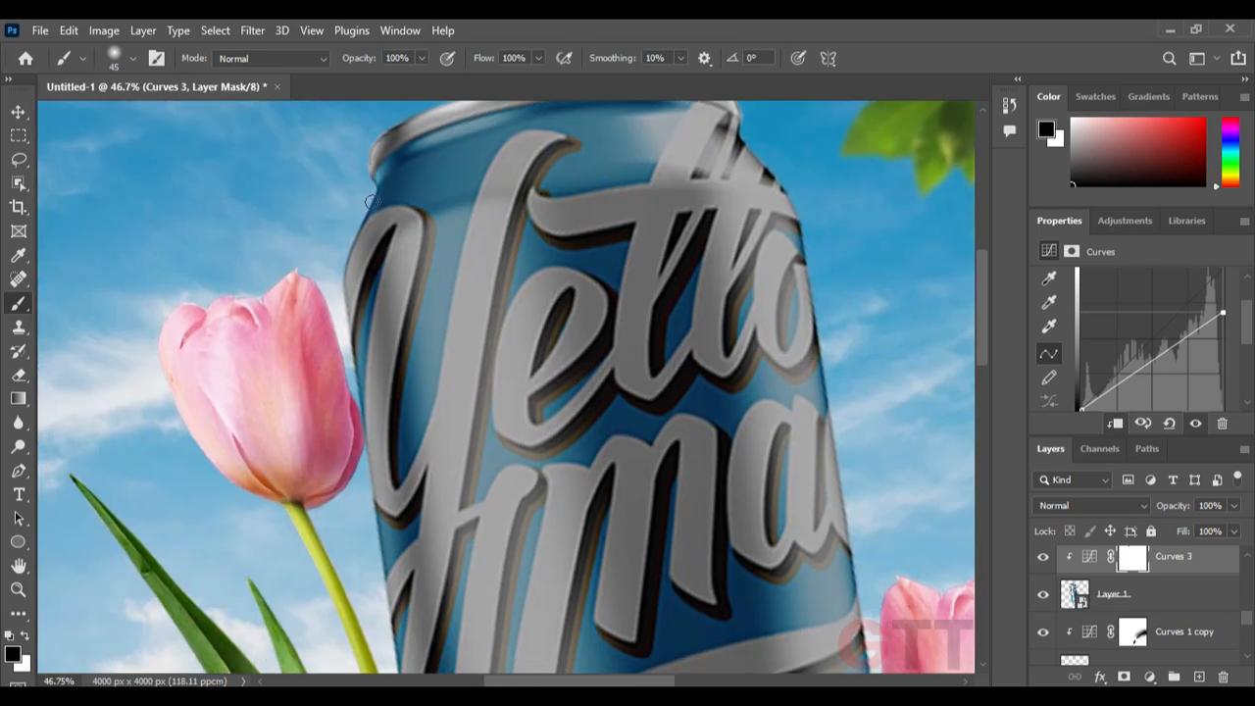
Paint the Curves 3 mask with a 300 px black brush along both sides and the base of the can to restore edge light
scroll(354, 334, "down", 4)
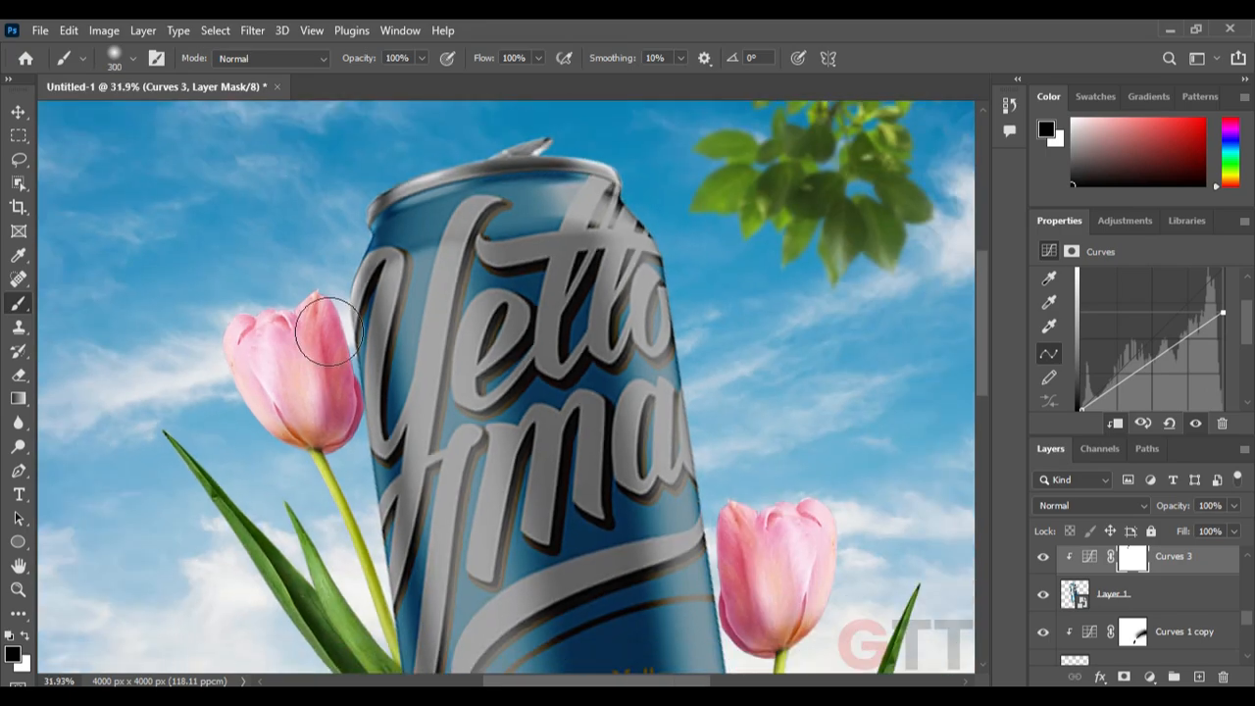
left_click_drag(382, 637, 343, 467)
left_click(377, 558, "shift")
scroll(375, 561, "down", 6)
left_click_drag(457, 378, 459, 406)
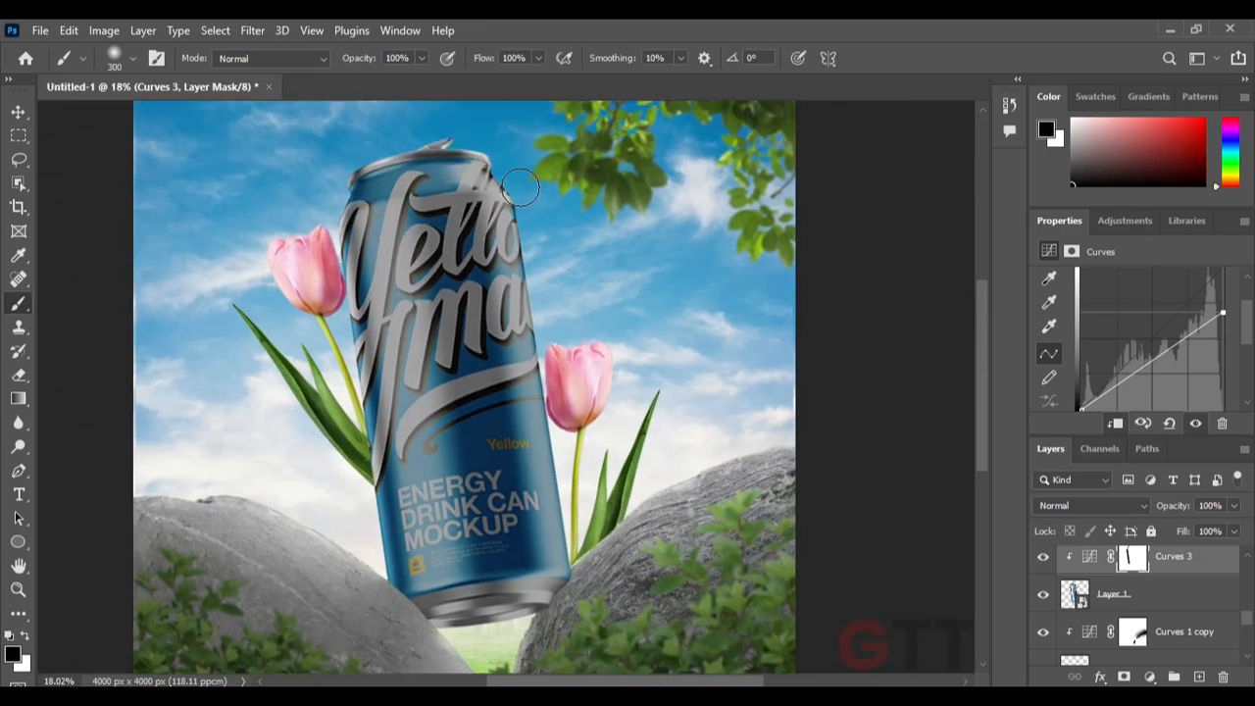
left_click(567, 550, "shift")
scroll(447, 645, "up", 10)
mouse_move(431, 618)
left_mouse_down()
mouse_move(499, 631)
mouse_move(601, 590)
left_mouse_up()
scroll(679, 571, "down", 4)
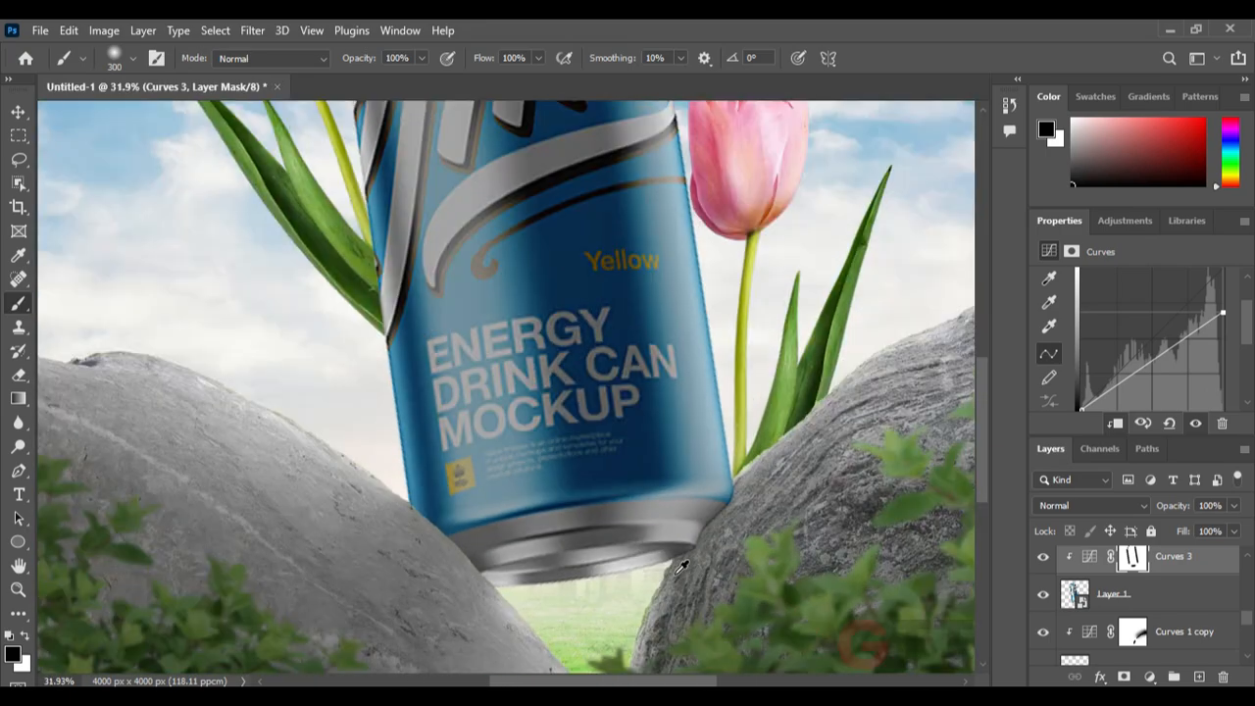
scroll(681, 567, "down", 4)
Reduce the Curves 3 adjustment layer's opacity to 47% and deselect the layer
left_click(1090, 557)
left_click_drag(1165, 513, 1143, 513)
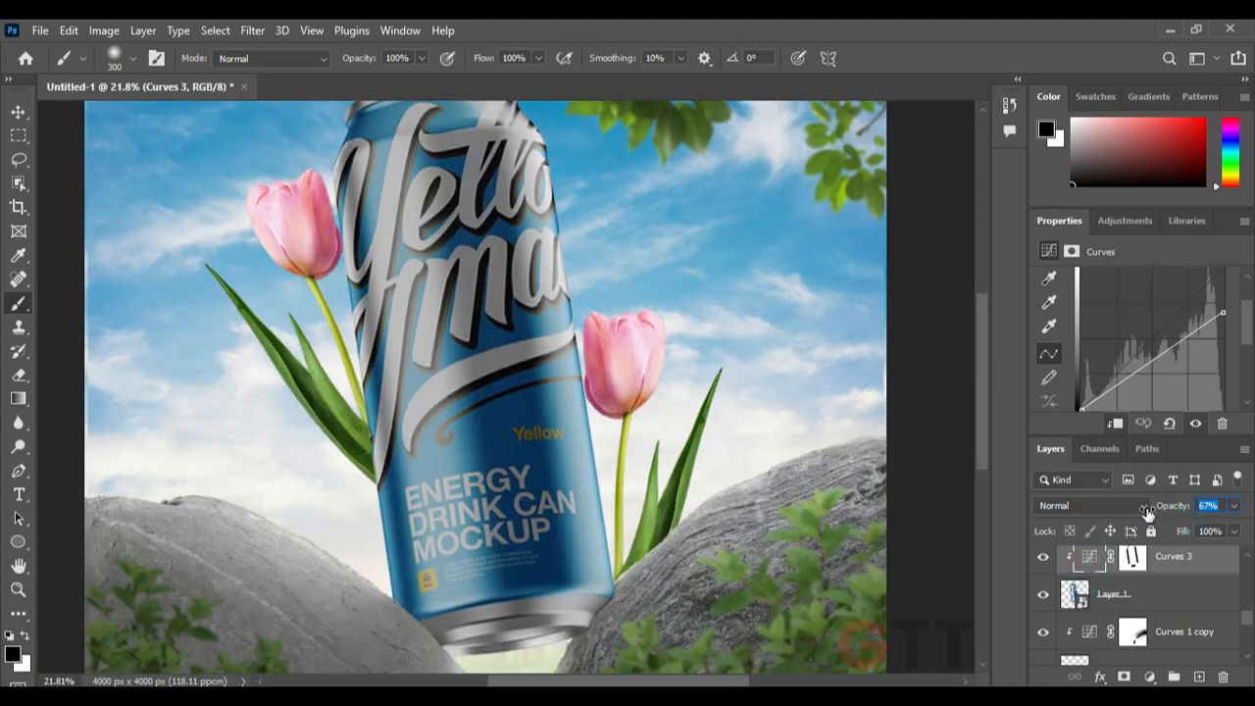
scroll(680, 417, "down", 5)
left_click_drag(678, 418, 617, 428)
left_click_drag(1139, 507, 1037, 517)
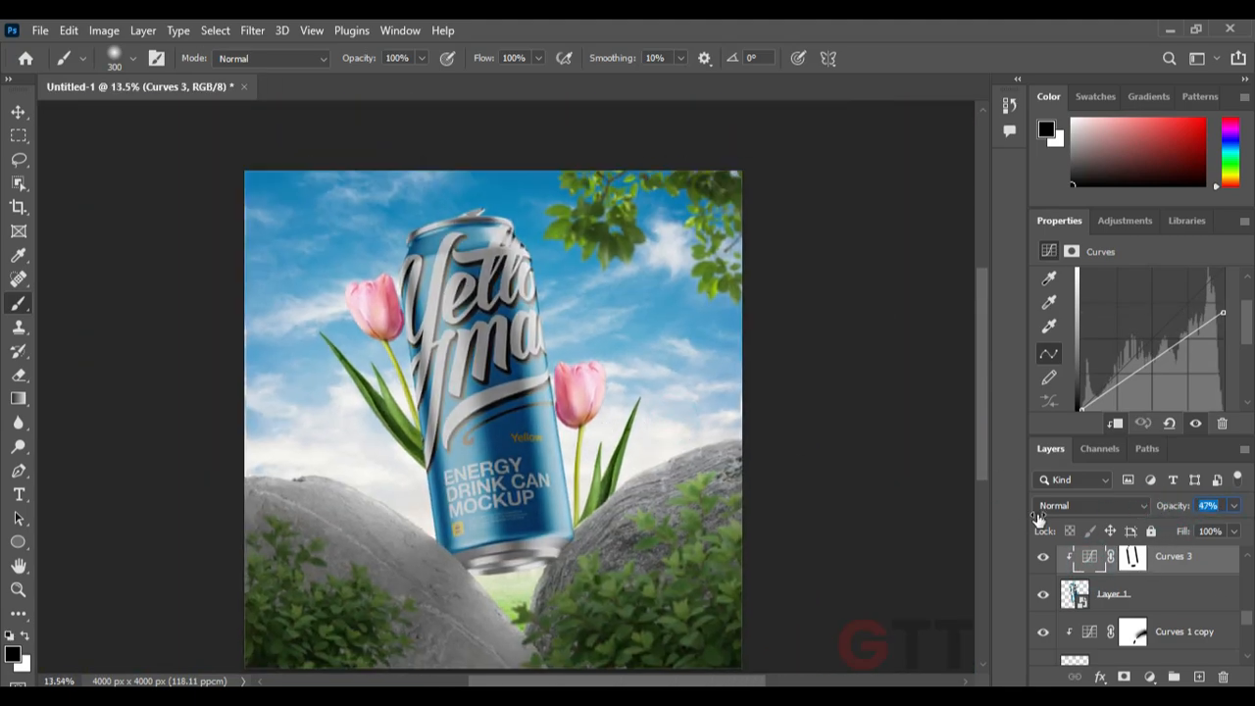
left_click(18, 112)
left_click(225, 235)
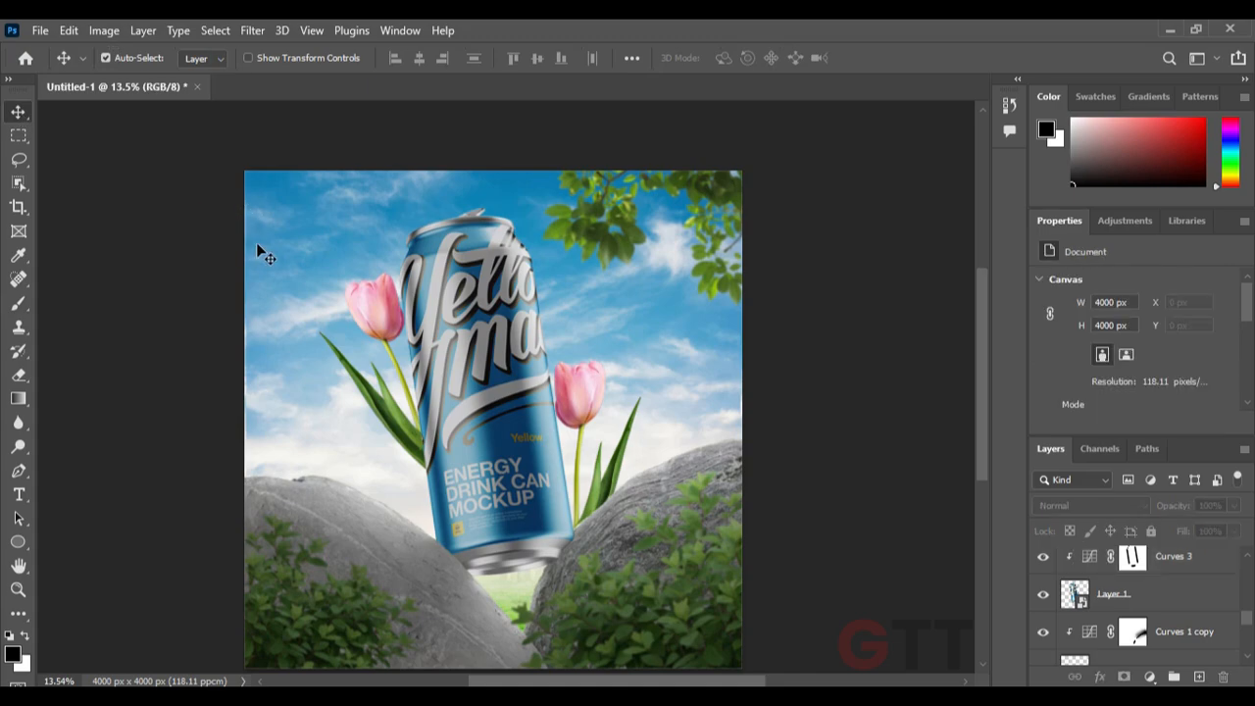
Add a Curves adjustment above the left tulip's layer and clip it to the tulip
left_click(366, 318)
left_click(1149, 677)
left_click(1137, 437)
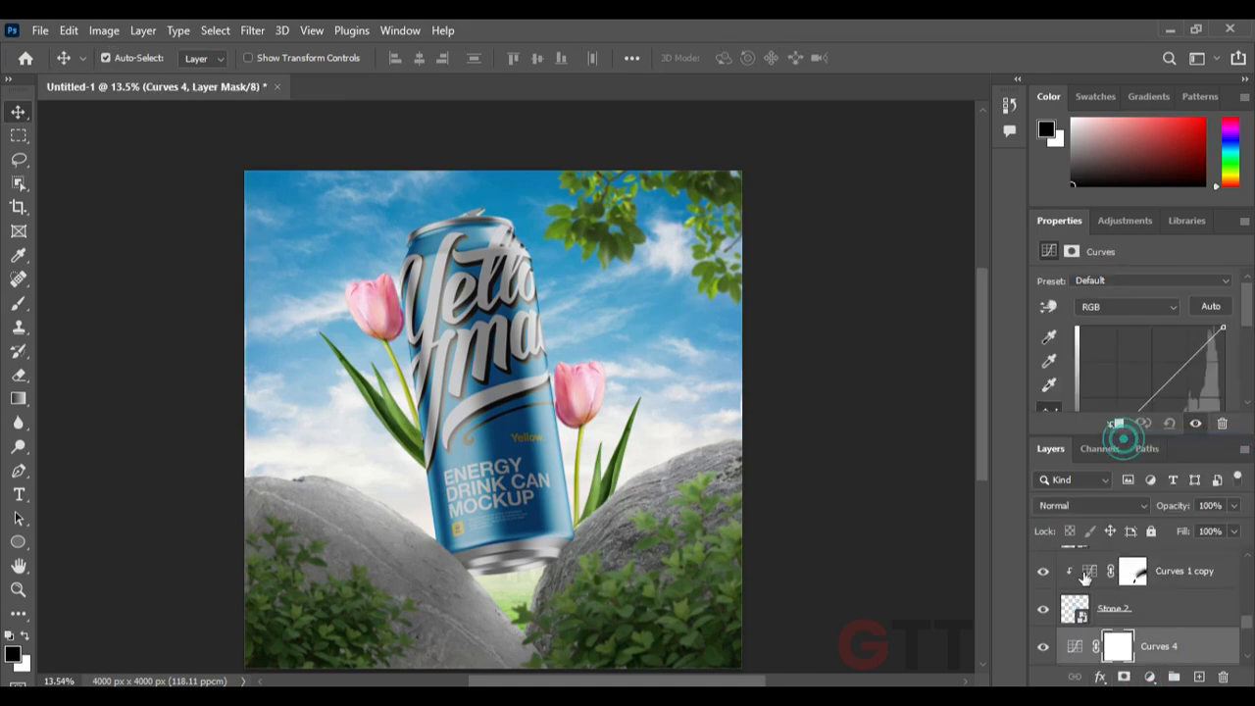
left_click(1073, 576, "alt")
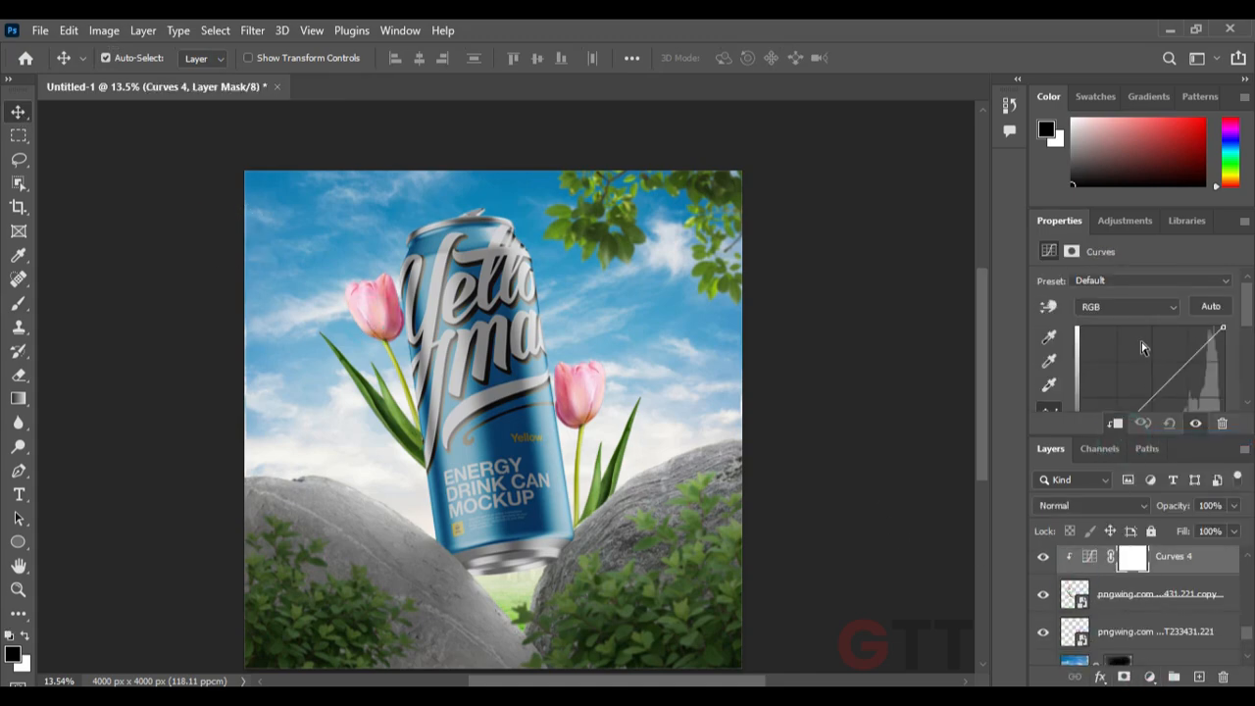
Group the two tulip layers together
left_click(1176, 628)
left_click(1173, 595, "ctrl")
key("ctrl+g")
scroll(1073, 586, "up", 2)
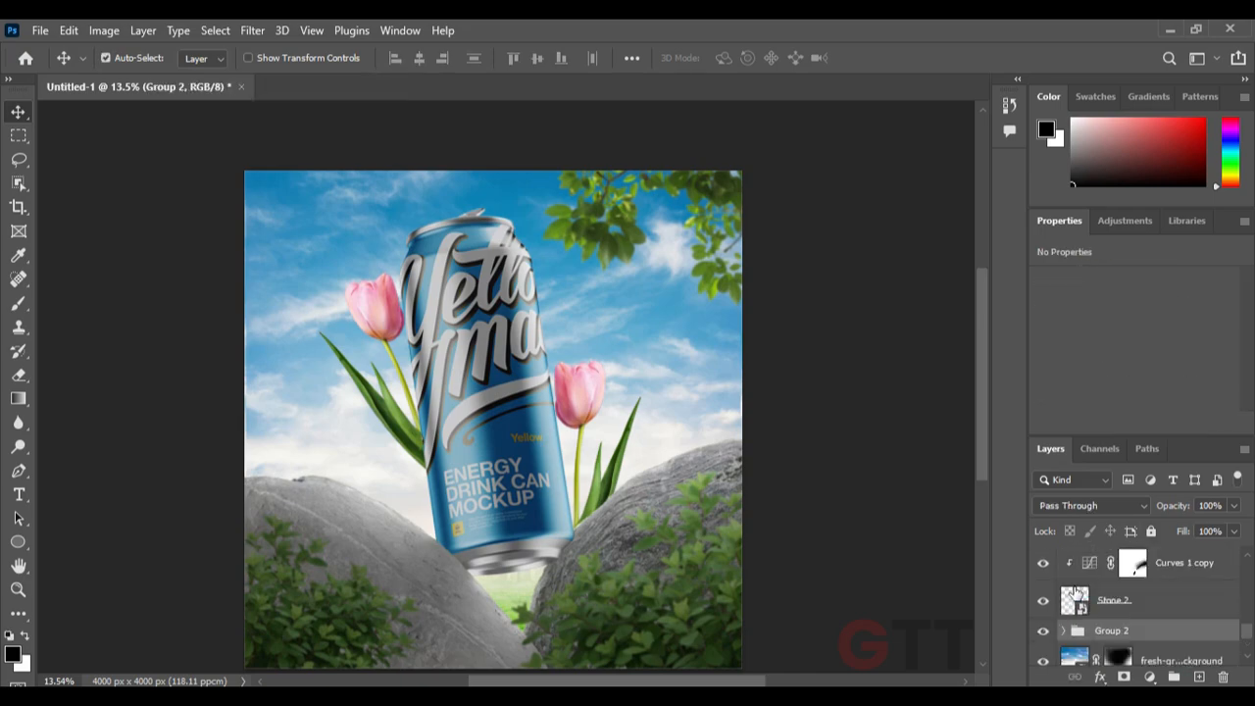
left_click(1063, 630)
scroll(1084, 630, "down", 2)
scroll(1098, 594, "up", 2)
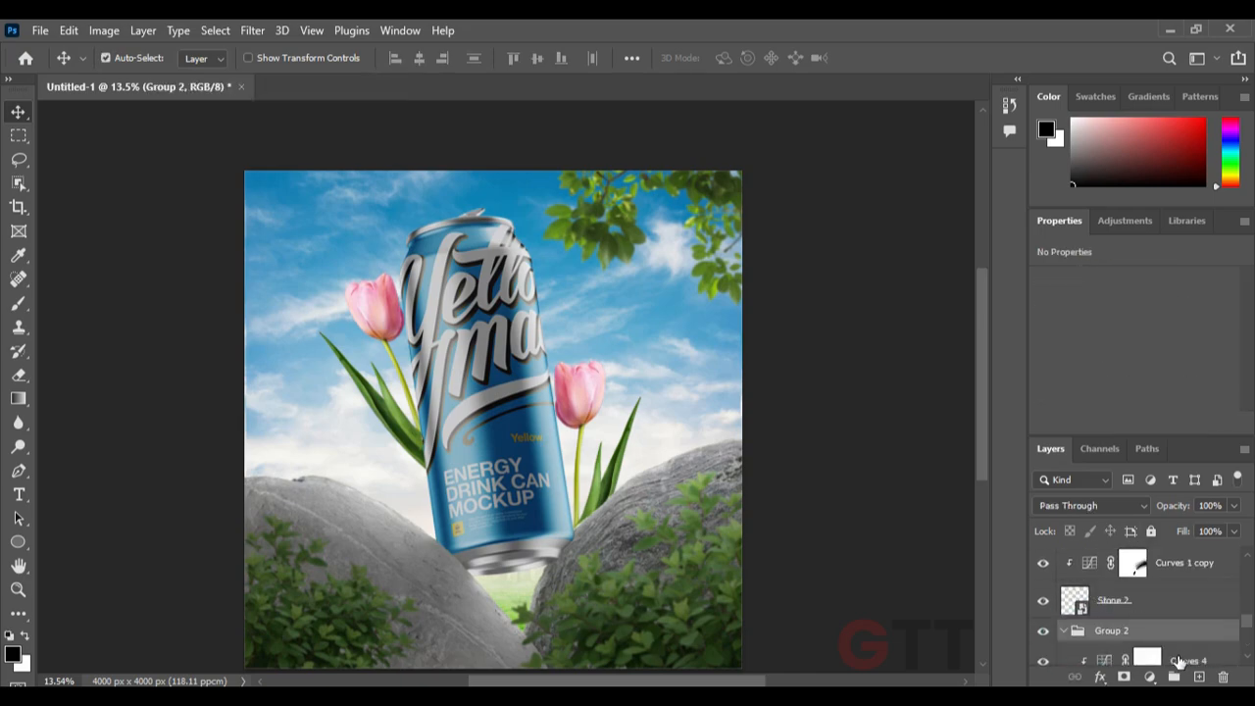
Move the Curves 4 adjustment out of the tulip group to directly above it and clip it to the group
left_click_drag(1177, 659, 1137, 626)
scroll(1137, 631, "down", 2)
left_click(1065, 581)
left_click(1082, 560, "alt")
scroll(1147, 362, "down", 1)
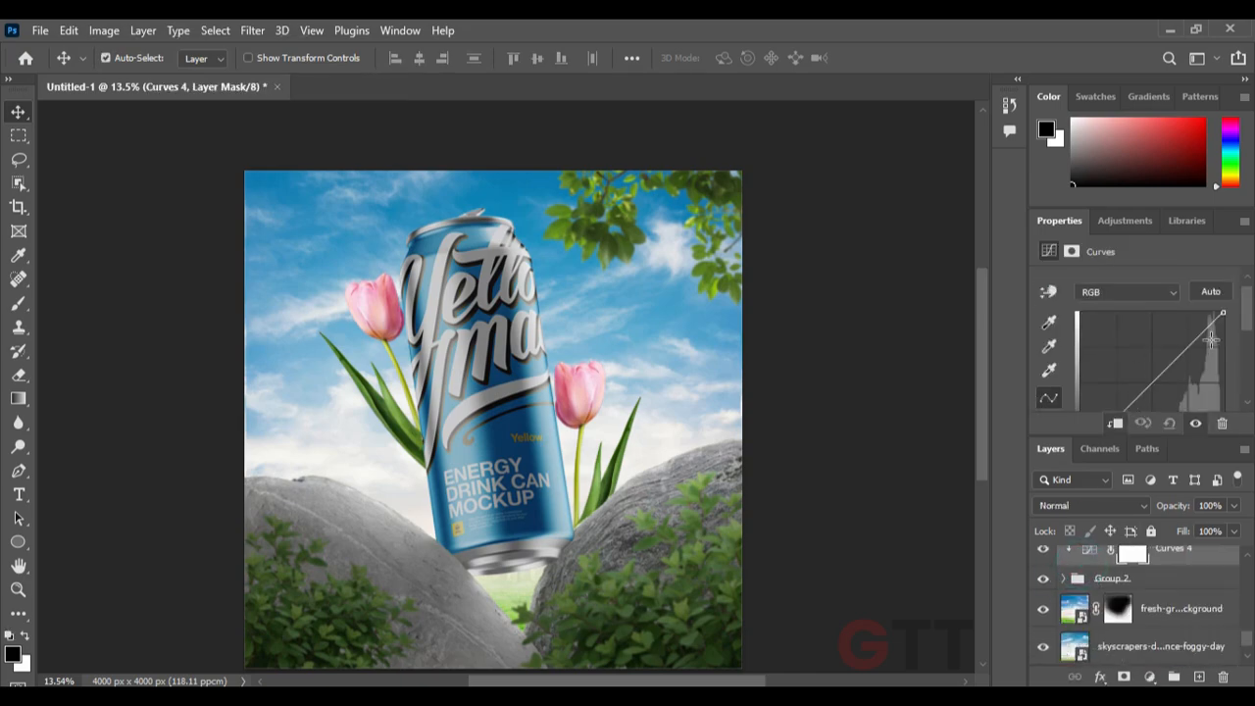
Lower the Curves 4 white point to darken the tulips and mask the effect along the left tulip's outer petal edge
left_click_drag(1222, 284, 1225, 339)
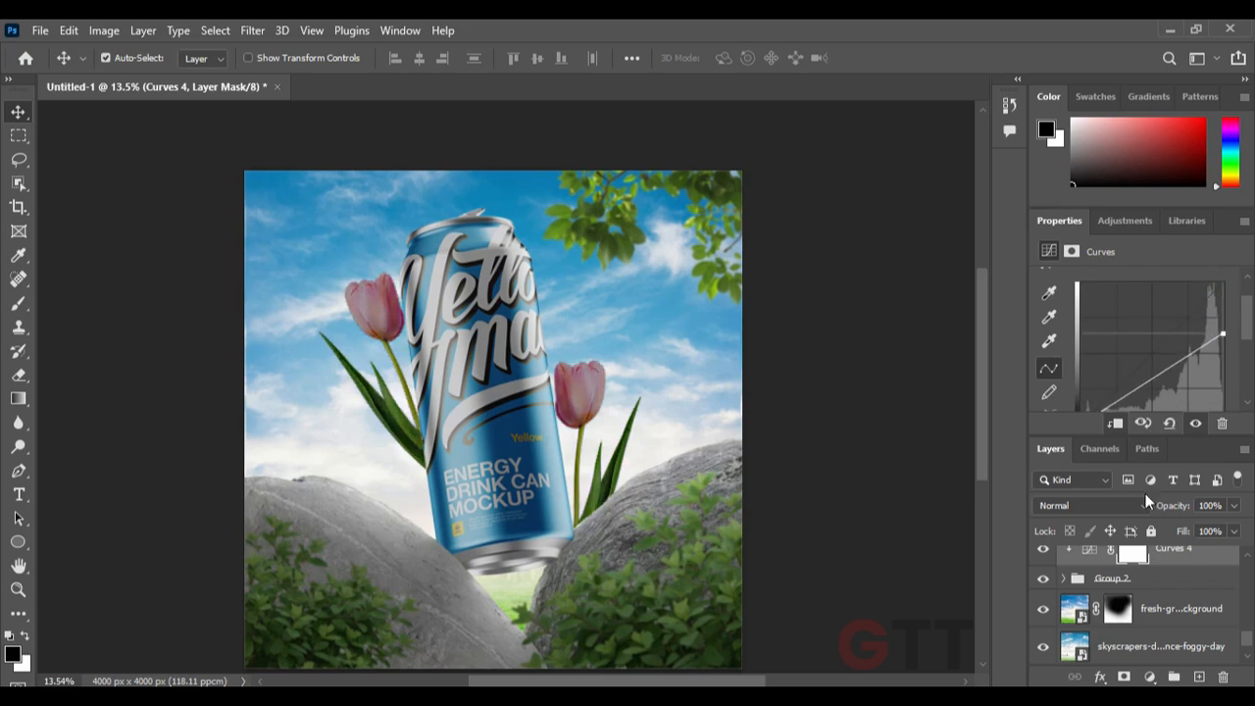
left_click(25, 307)
scroll(362, 295, "up", 3)
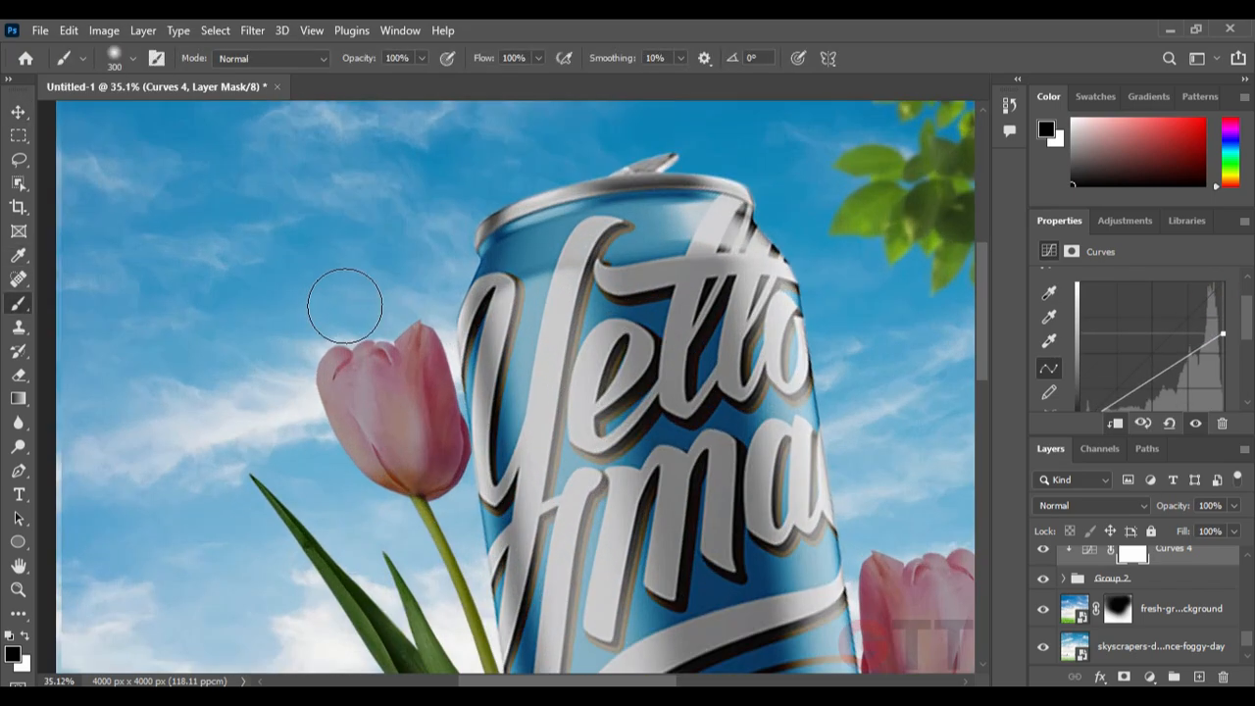
scroll(304, 441, "up", 2)
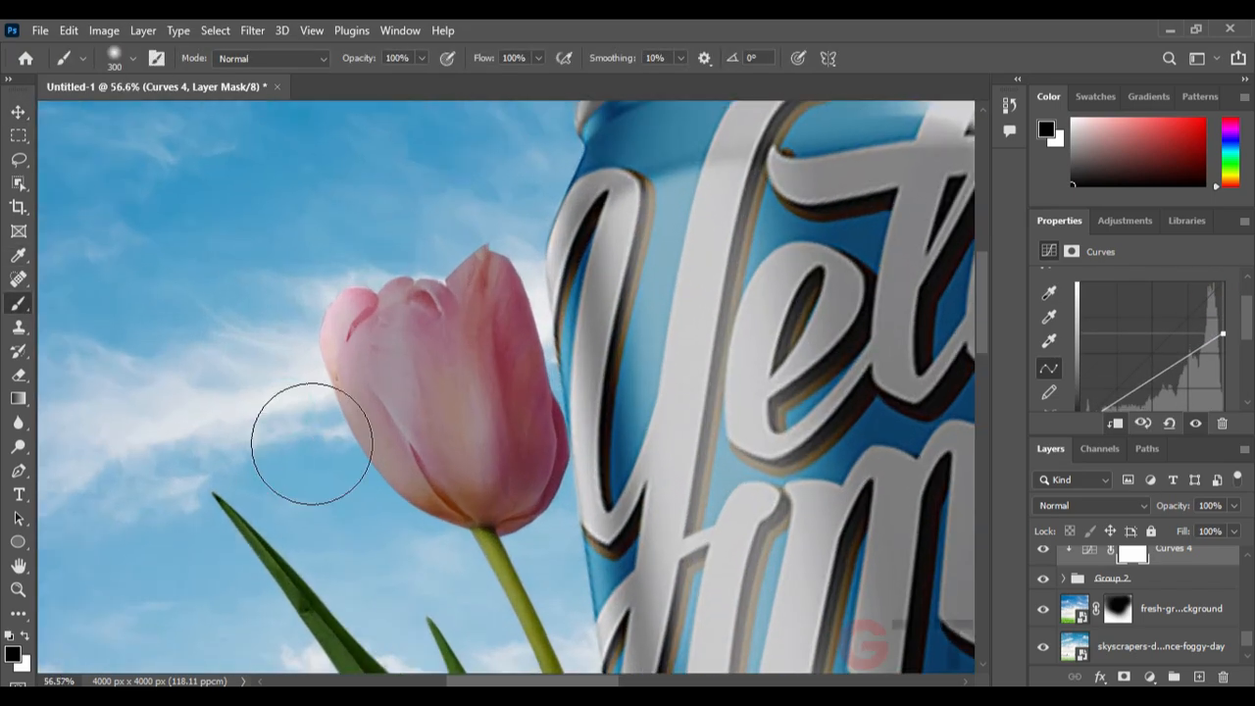
left_click_drag(313, 424, 306, 318)
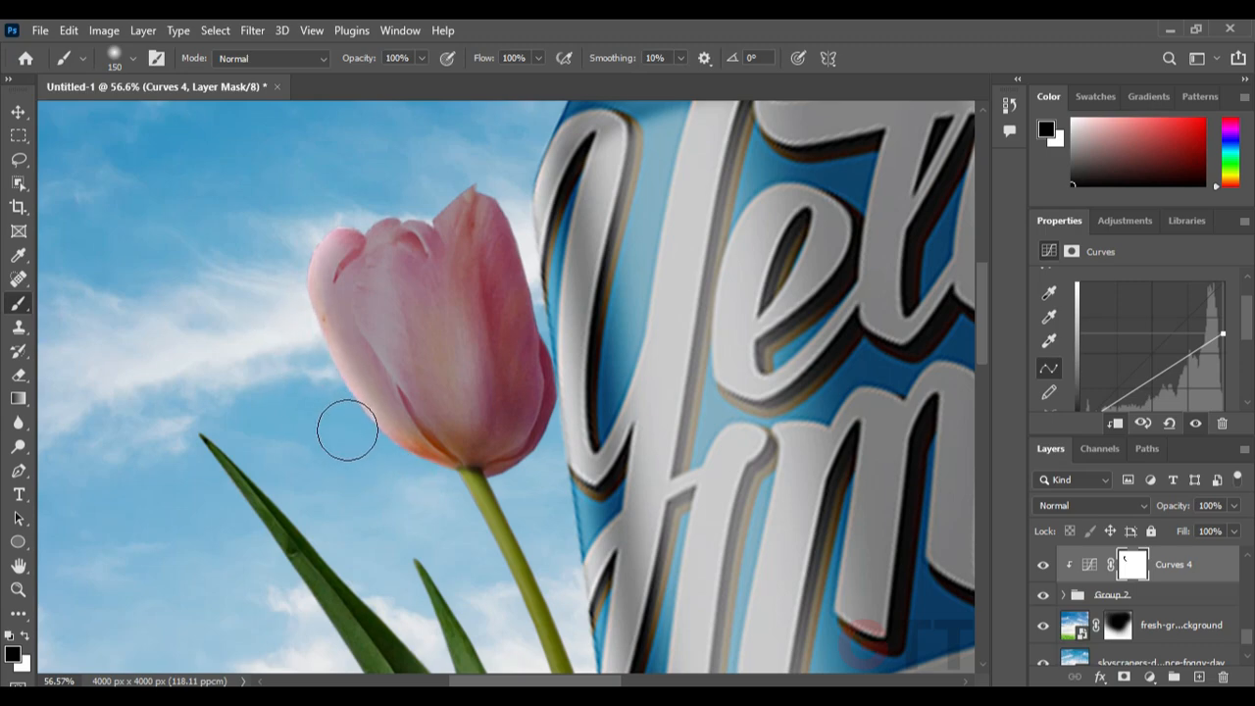
left_click_drag(464, 446, 353, 305)
Paint black on the Curves 4 mask along the left tulip's stem and leaves, enlarging the brush to 175 px for the leaves
scroll(350, 323, "up", 2)
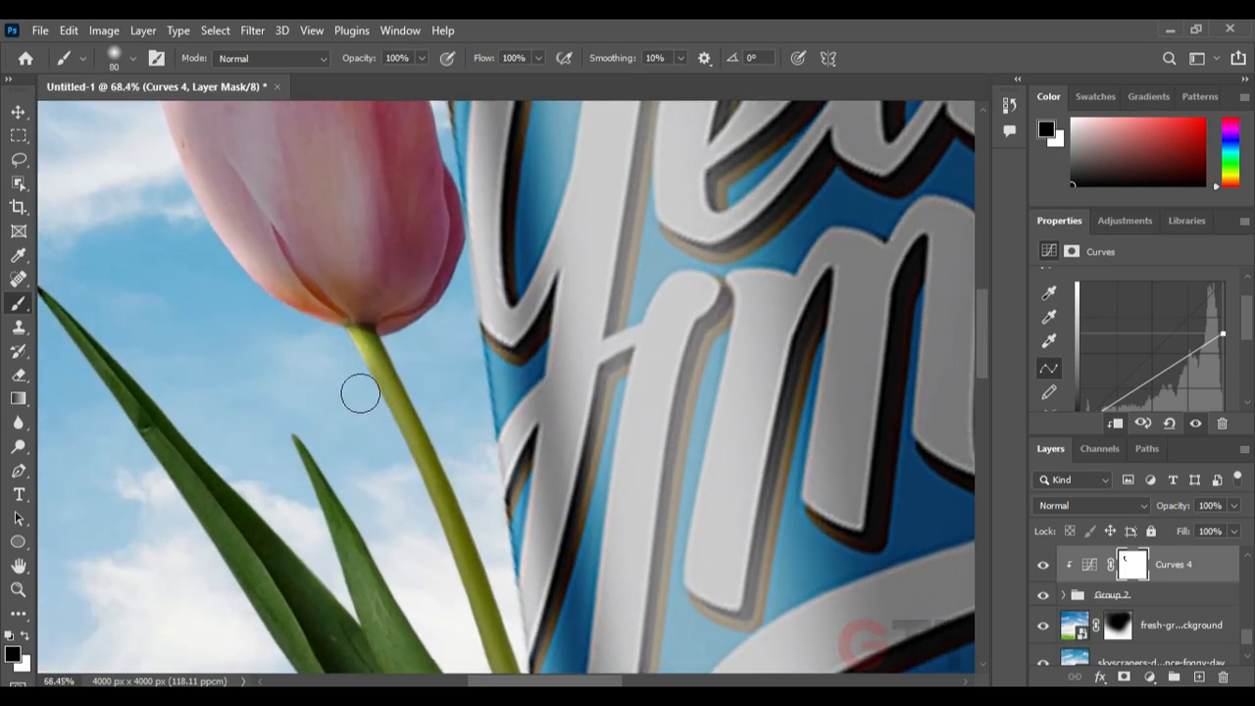
scroll(383, 440, "down", 3)
scroll(421, 521, "down", 3)
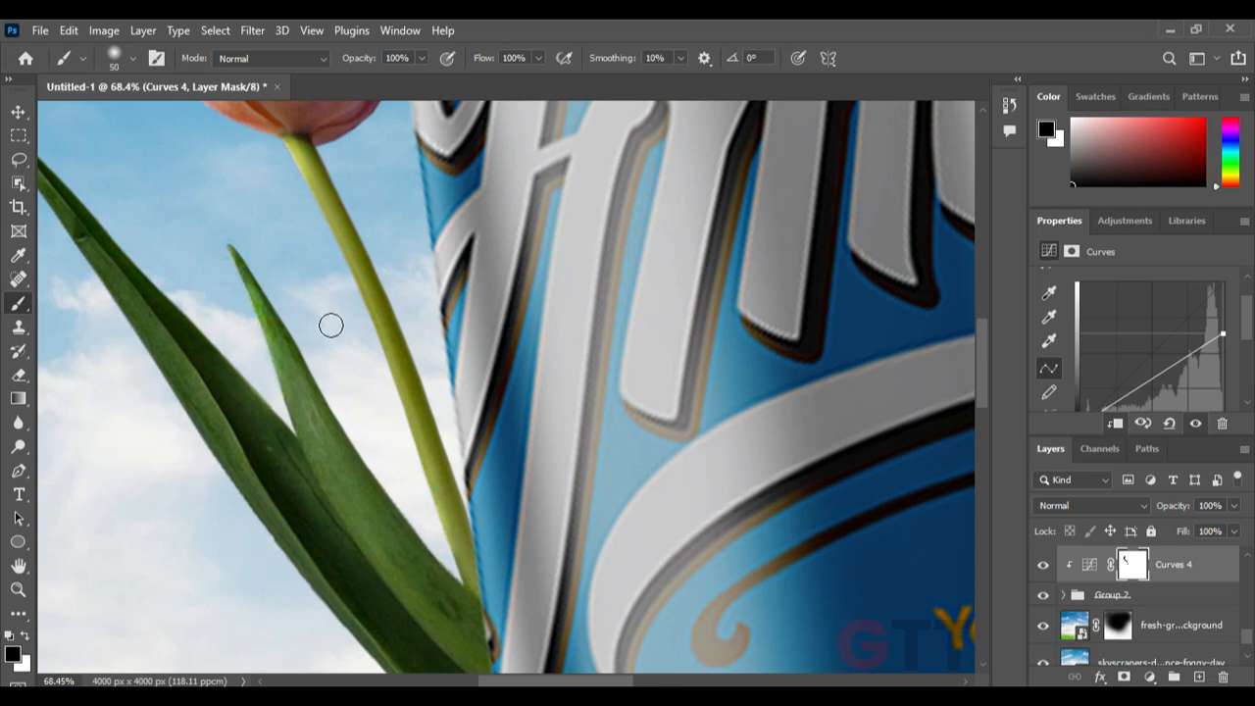
scroll(331, 324, "down", 4)
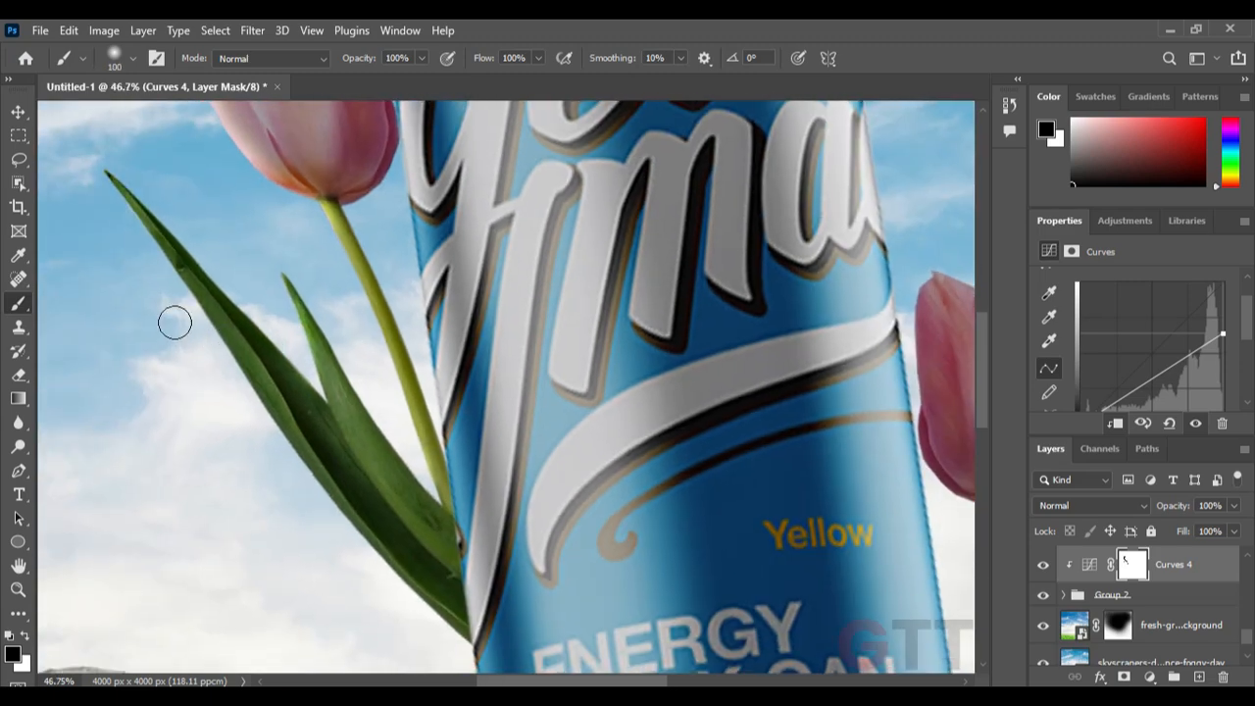
key("bracketright")
key("bracketright")
key("bracketright")
mouse_move(261, 454)
left_mouse_down()
mouse_move(300, 513)
mouse_move(428, 634)
left_mouse_up()
mouse_move(429, 634)
left_mouse_down()
mouse_move(270, 438)
mouse_move(322, 515)
left_mouse_up()
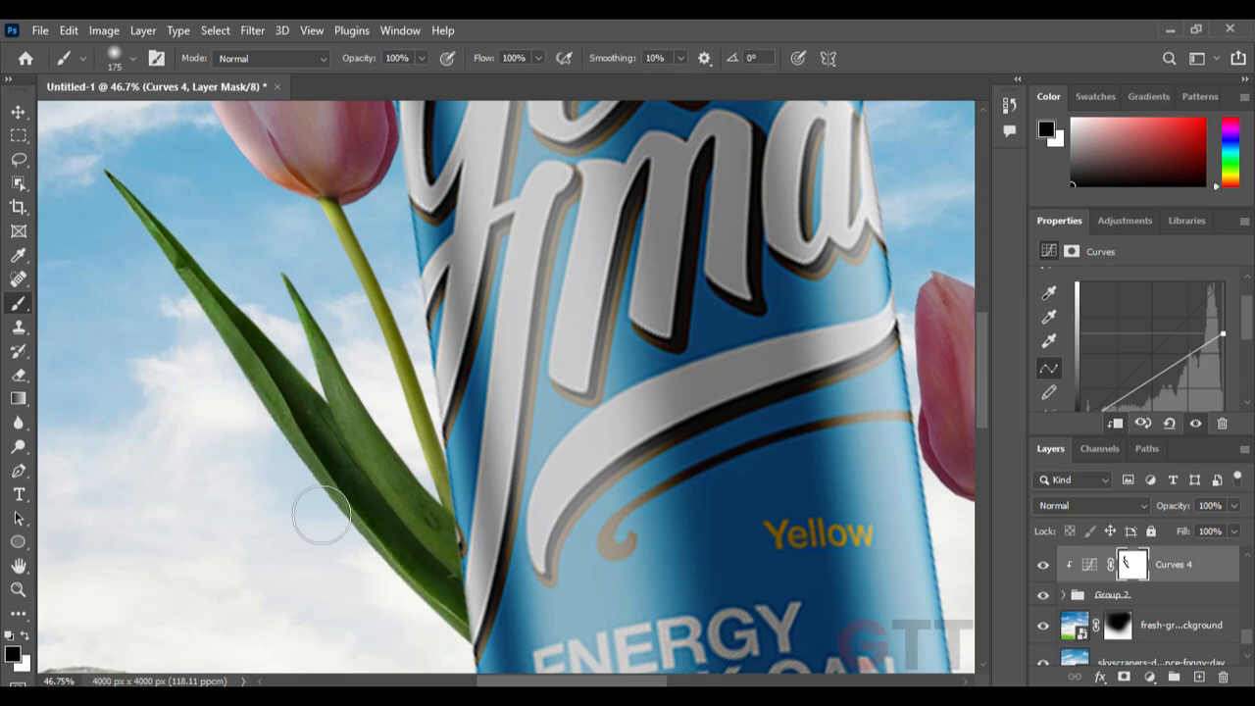
Soften the left tulip's shading on the Curves 4 mask with a 900 px brush at 7% opacity
scroll(281, 288, "down", 2)
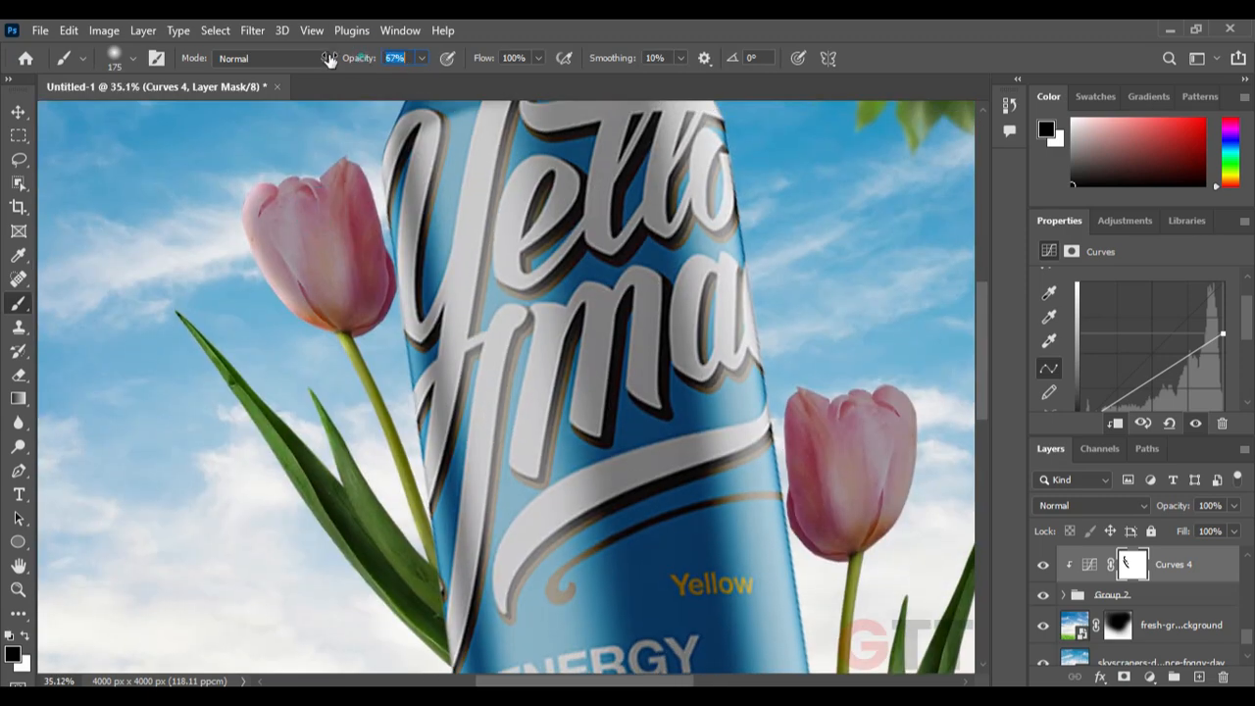
key("bracketright")
key("bracketright")
key("bracketright")
key("bracketright")
key("bracketright")
key("bracketright")
key("bracketright")
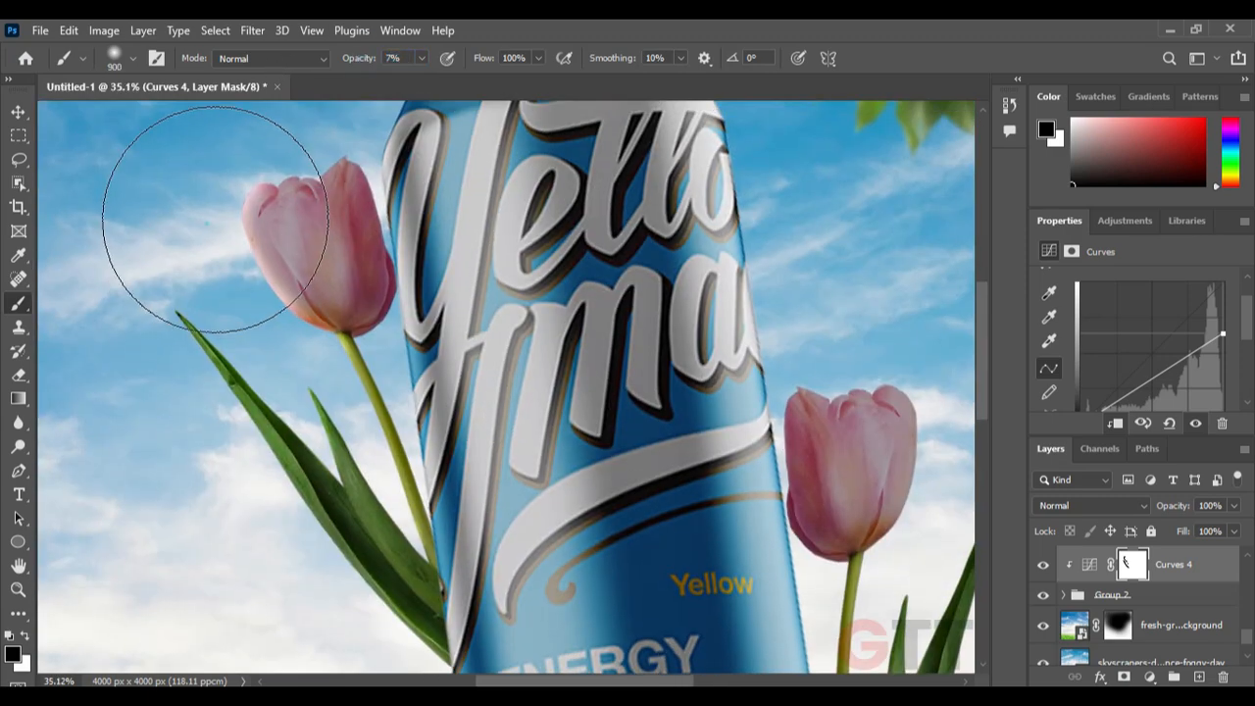
left_click_drag(197, 238, 214, 338)
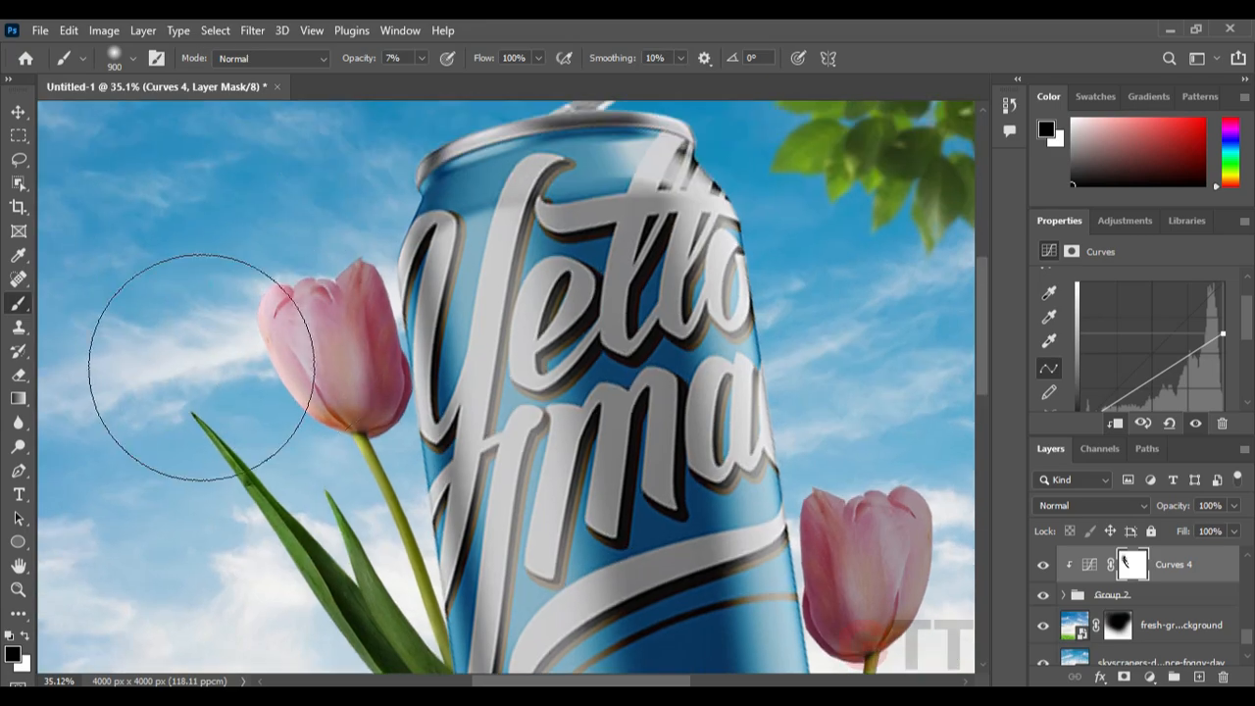
Lighten the right tulip's petals by painting on the Curves 4 mask with a 600 px brush at 24% opacity
scroll(235, 328, "down", 4)
scroll(559, 473, "up", 4)
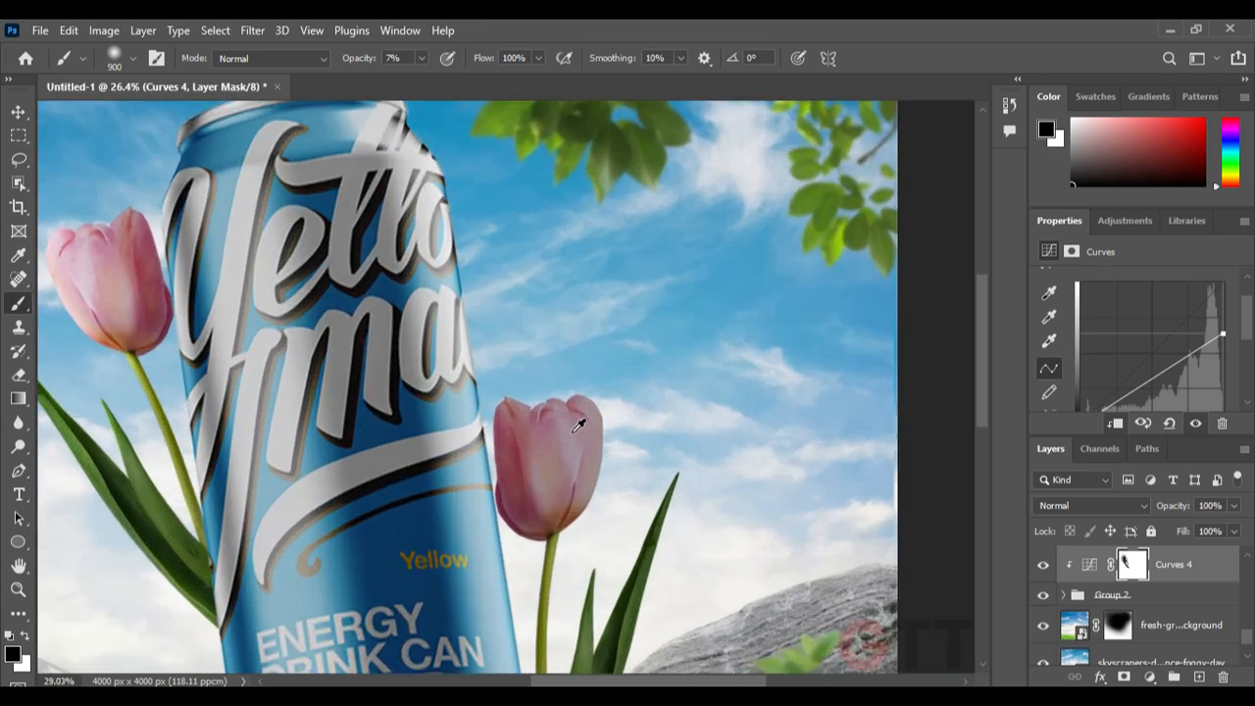
key("bracketleft")
key("bracketleft")
key("bracketleft")
key("bracketleft")
key("bracketleft")
key("bracketleft")
key("bracketleft")
key("bracketleft")
key("bracketleft")
key("bracketleft")
key("bracketleft")
key("bracketleft")
key("bracketleft")
key("bracketleft")
key("bracketleft")
key("bracketleft")
key("bracketleft")
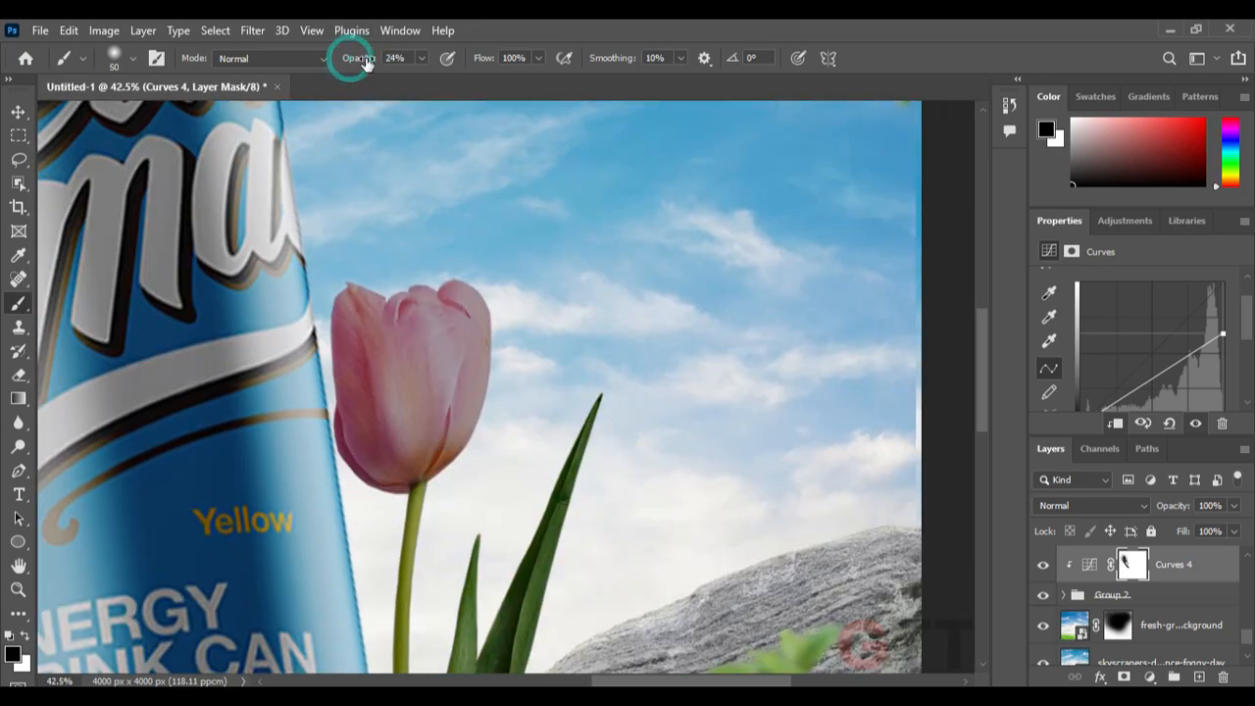
key("bracketright")
key("bracketright")
key("bracketright")
key("bracketright")
key("bracketright")
key("bracketright")
key("bracketright")
key("bracketright")
key("bracketright")
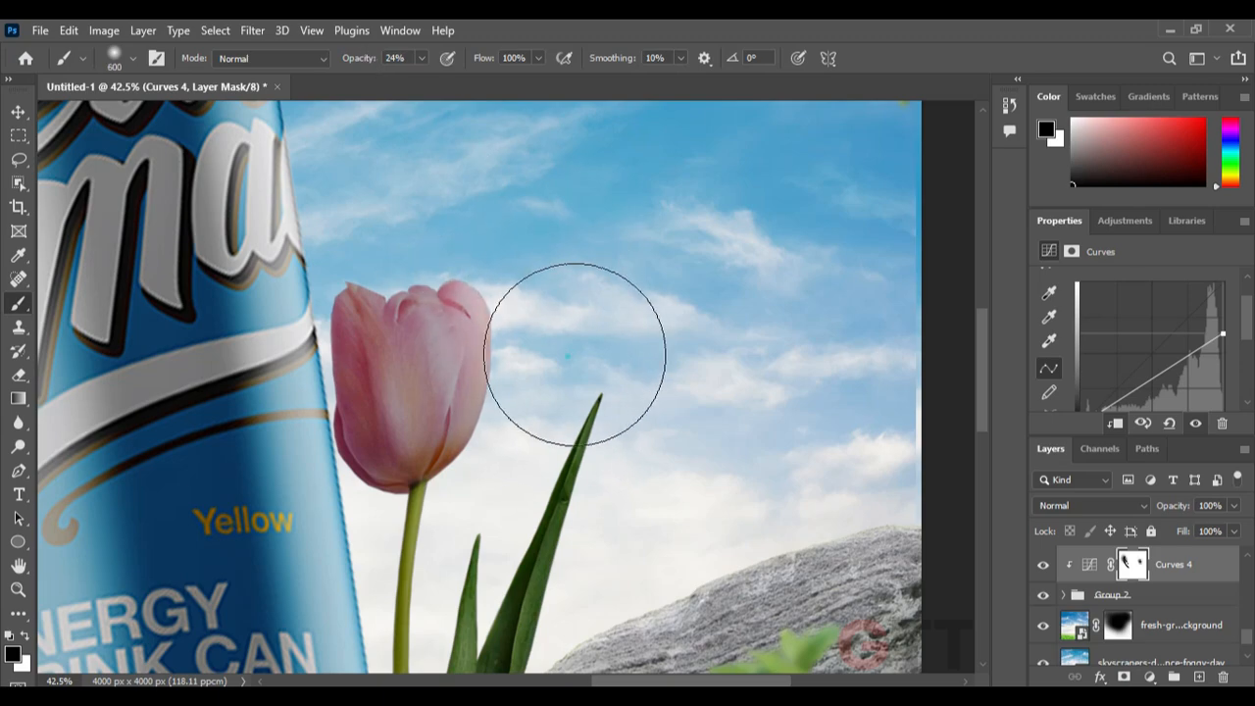
left_click(205, 381)
left_click(242, 327)
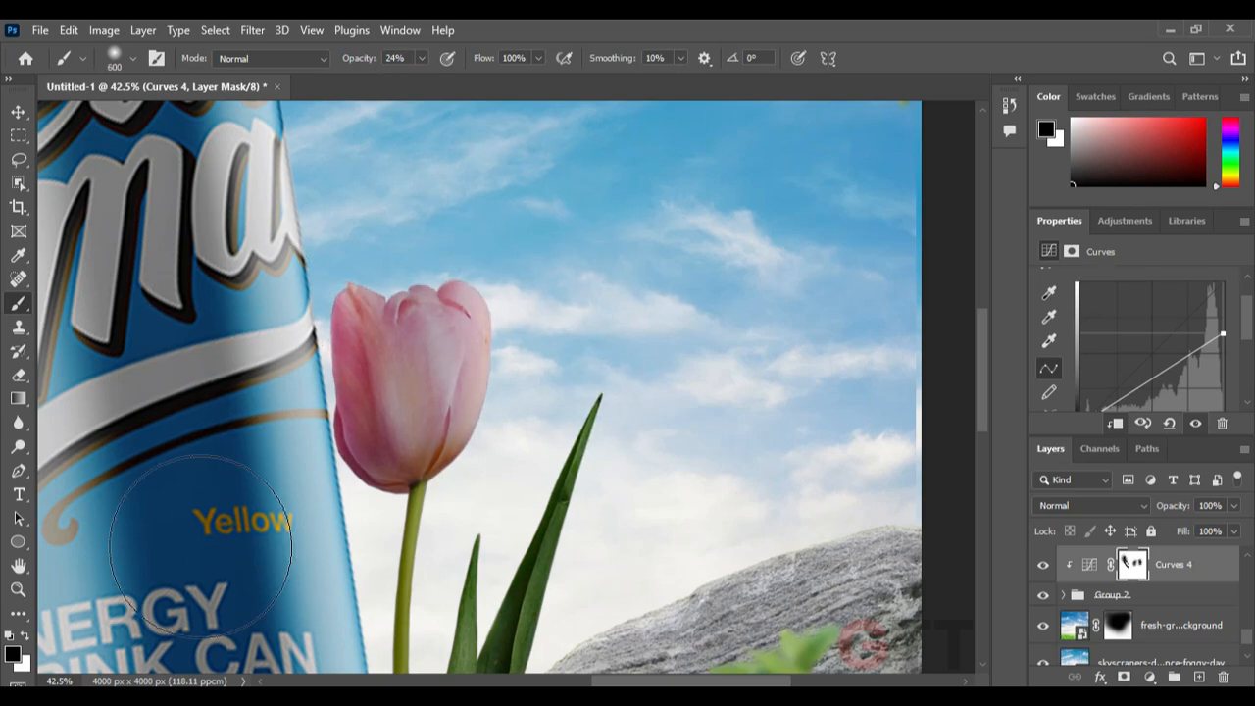
left_click(282, 246)
Paint the Curves 4 mask along the right tulip's stem with a 150 px brush at 24% opacity
scroll(397, 353, "down", 3)
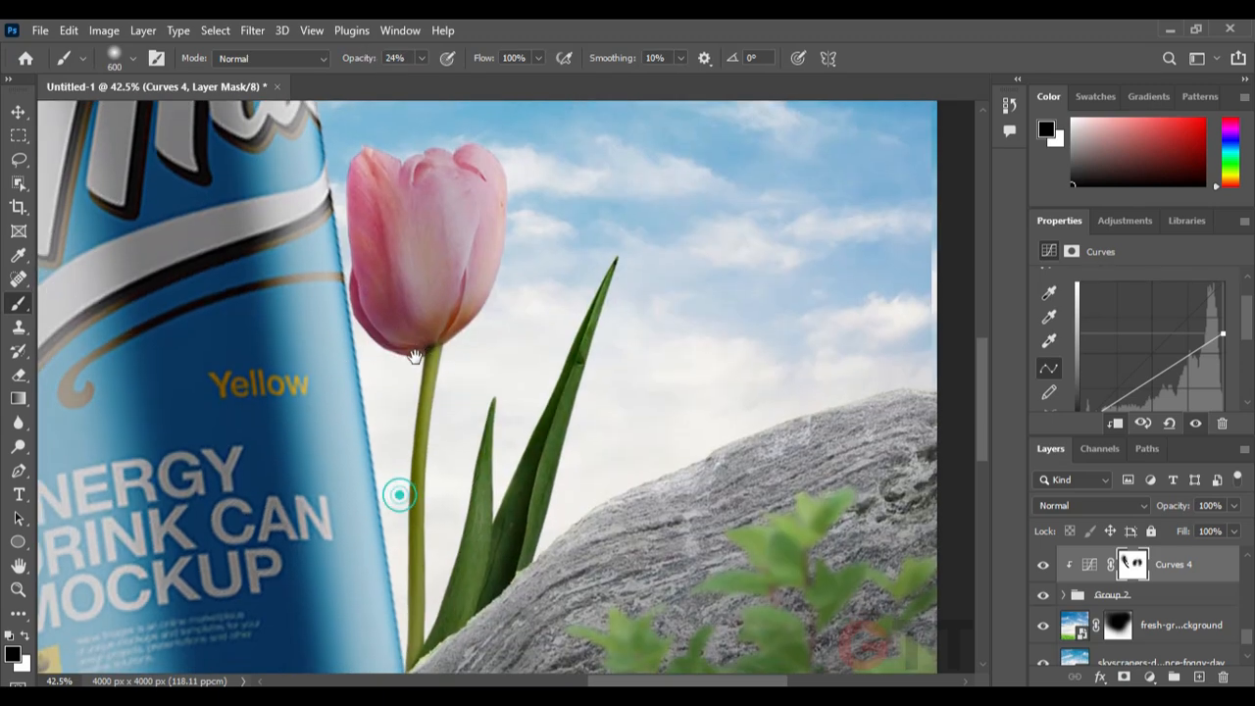
key("bracketleft")
key("bracketleft")
key("bracketleft")
key("bracketleft")
left_click_drag(397, 413, 406, 480)
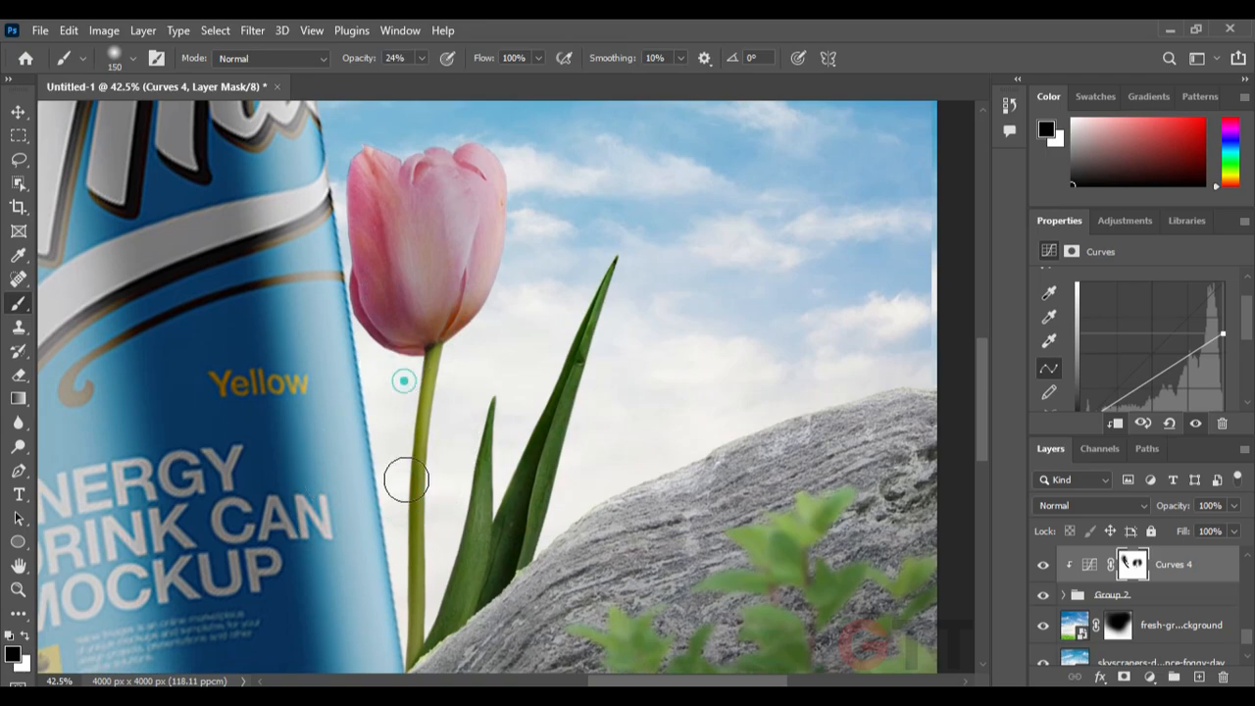
Mask the Curves 4 darkening along the right tulip's stem and leaf edges with a smaller black brush at 100% opacity
scroll(392, 359, "up", 3)
scroll(393, 225, "down", 3)
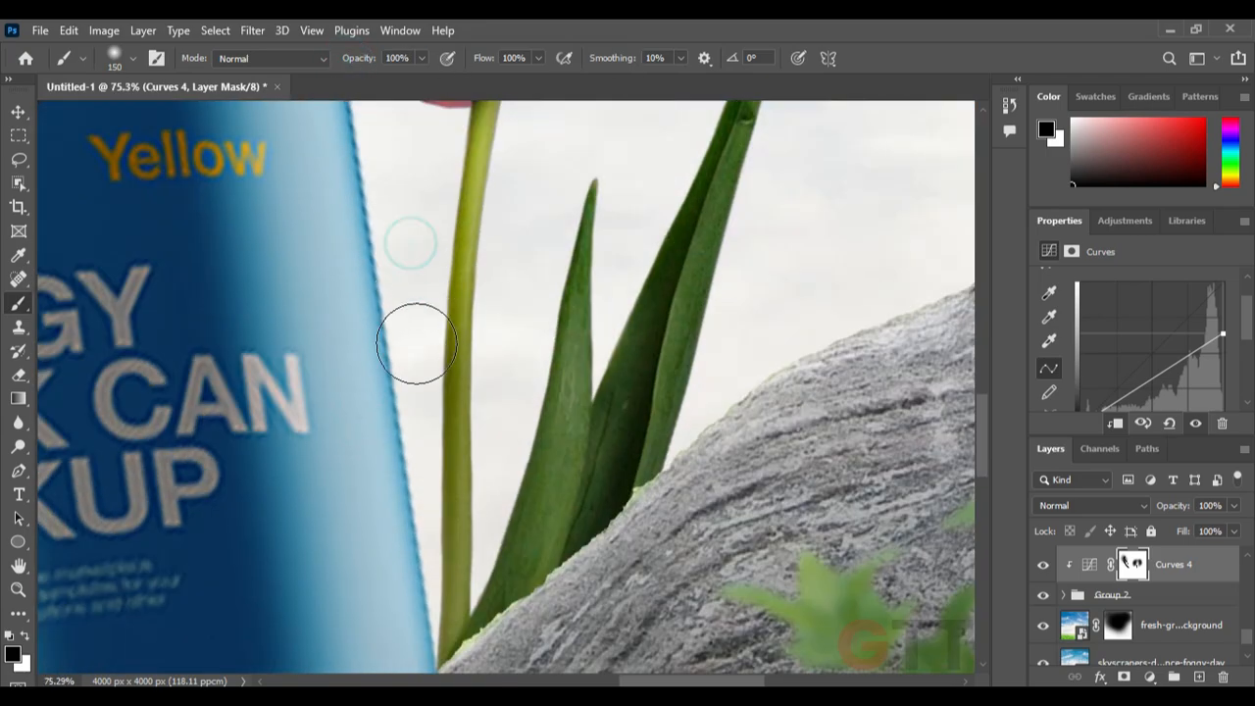
left_click_drag(546, 265, 532, 397)
left_click_drag(618, 202, 464, 442)
left_click_drag(615, 156, 510, 359)
left_click_drag(595, 207, 526, 383)
mouse_move(509, 426)
left_mouse_down()
mouse_move(449, 548)
mouse_move(497, 395)
left_mouse_up()
mouse_move(384, 566)
left_mouse_down()
mouse_move(406, 437)
mouse_move(415, 472)
mouse_move(397, 527)
left_mouse_up()
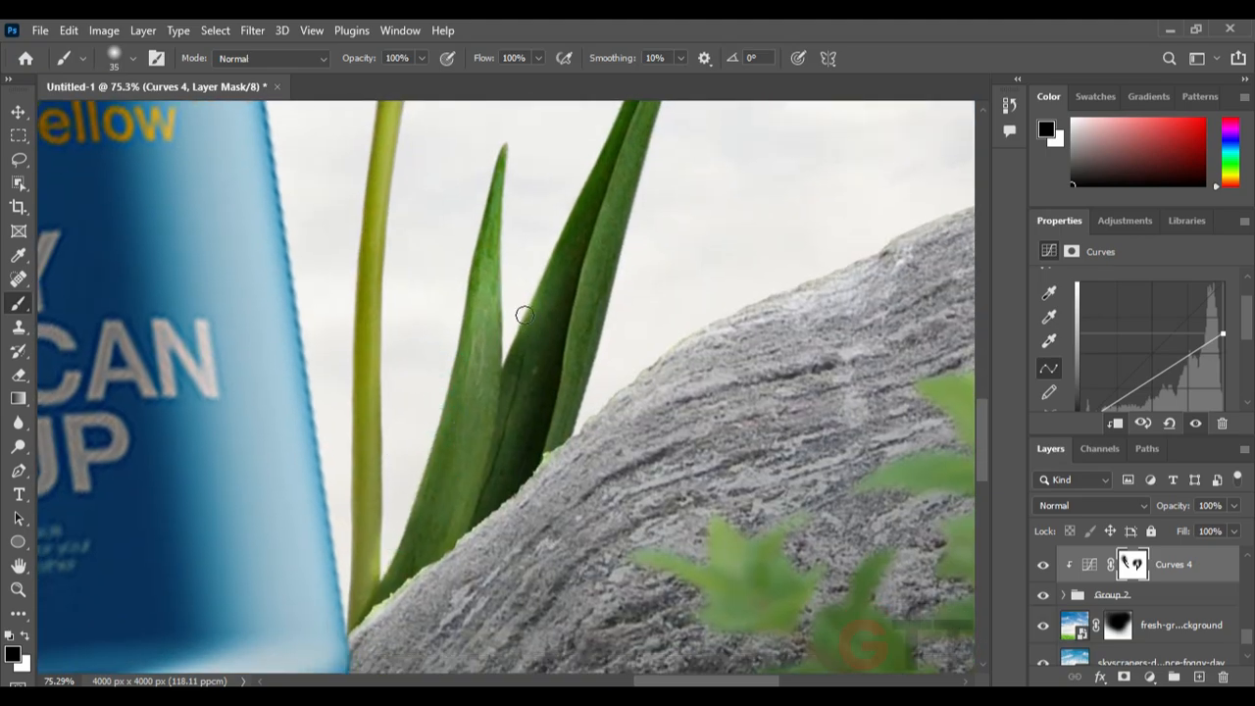
scroll(505, 360, "down", 8)
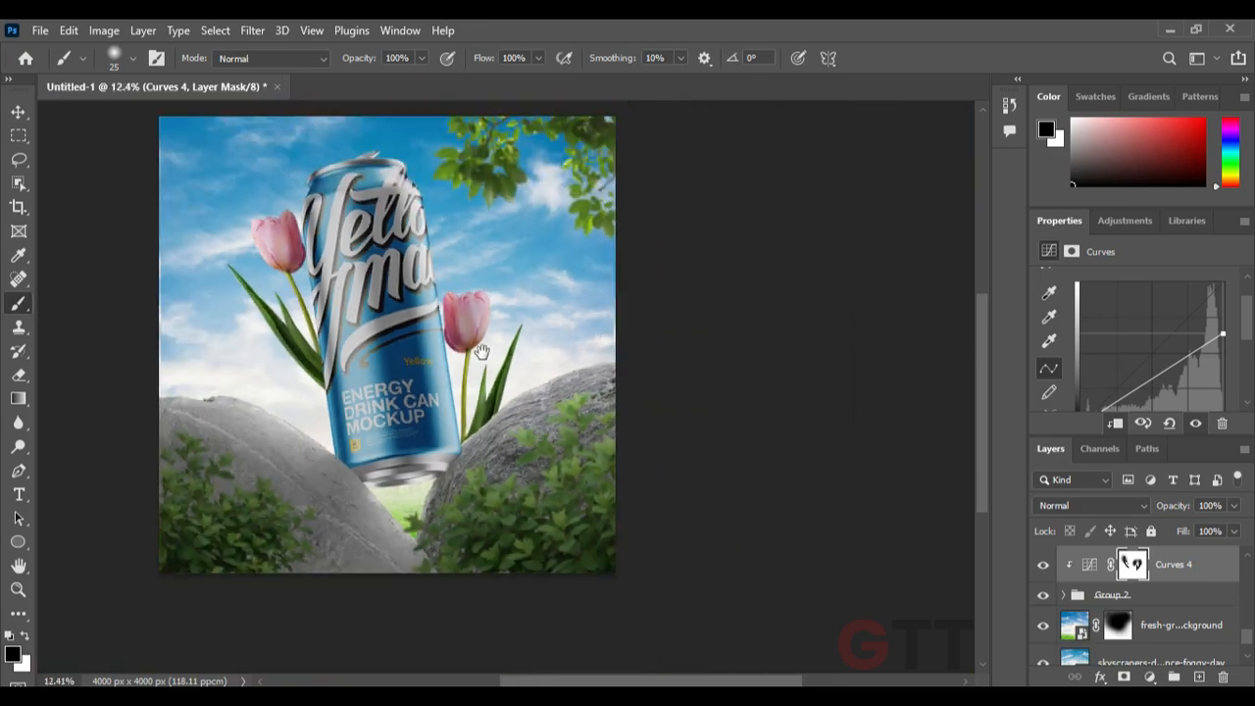
Add a new layer directly above Stone 2, clipped to it beneath the Curves 1 copy adjustment
left_click_drag(482, 352, 543, 423)
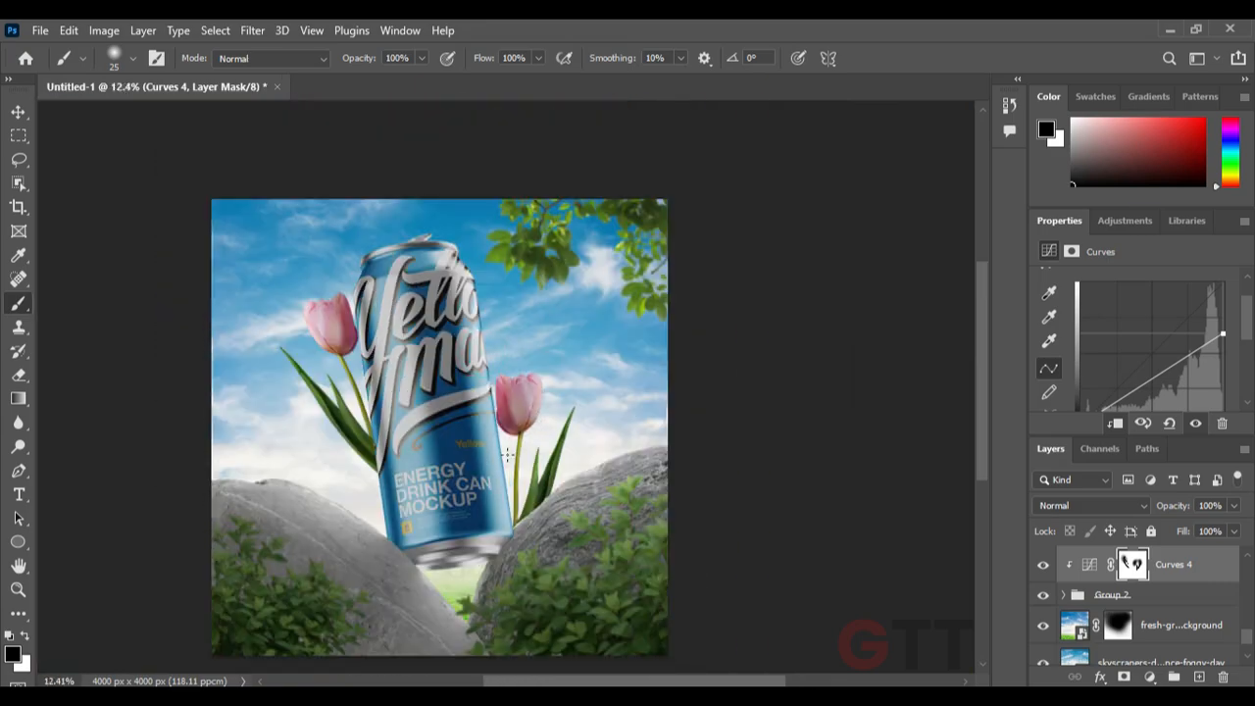
scroll(507, 453, "up", 2)
scroll(463, 445, "up", 1)
left_click_drag(464, 445, 543, 330)
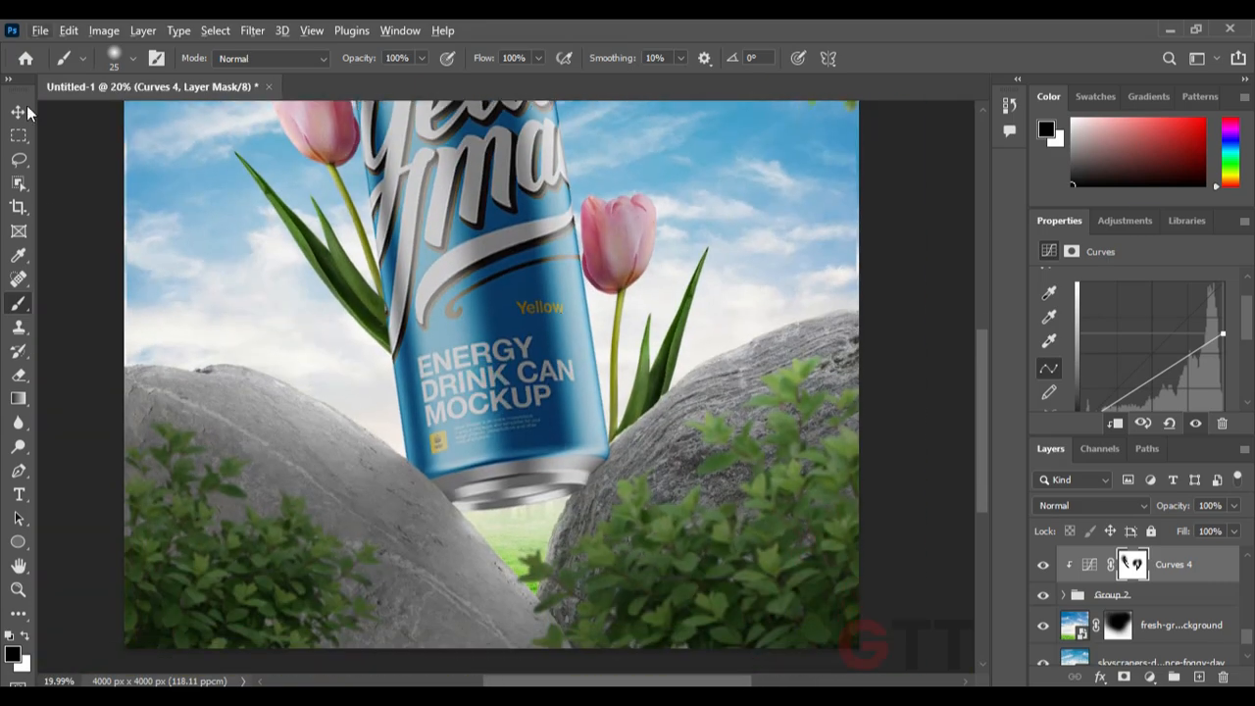
left_click(19, 111)
left_click(47, 153)
left_click_drag(616, 469, 520, 408)
left_click(528, 418)
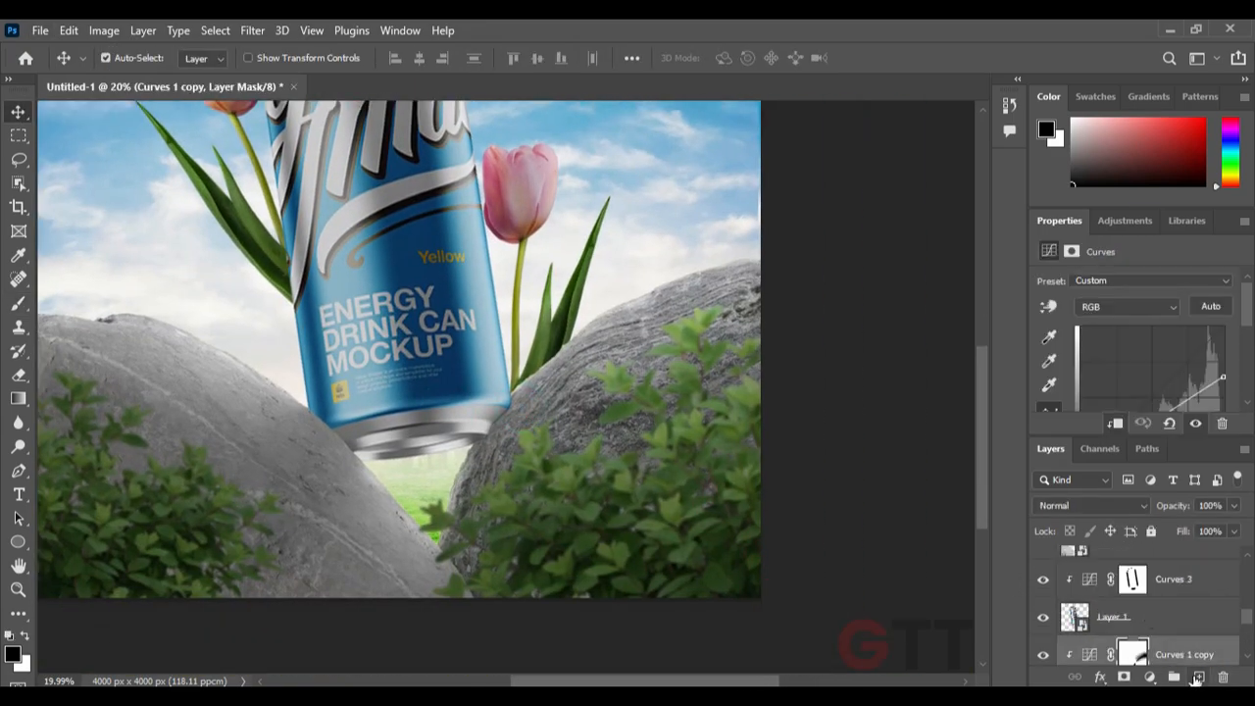
scroll(1178, 647, "down", 2)
left_click(1043, 603)
left_click(1043, 603)
left_click(1154, 600)
left_click(1198, 676)
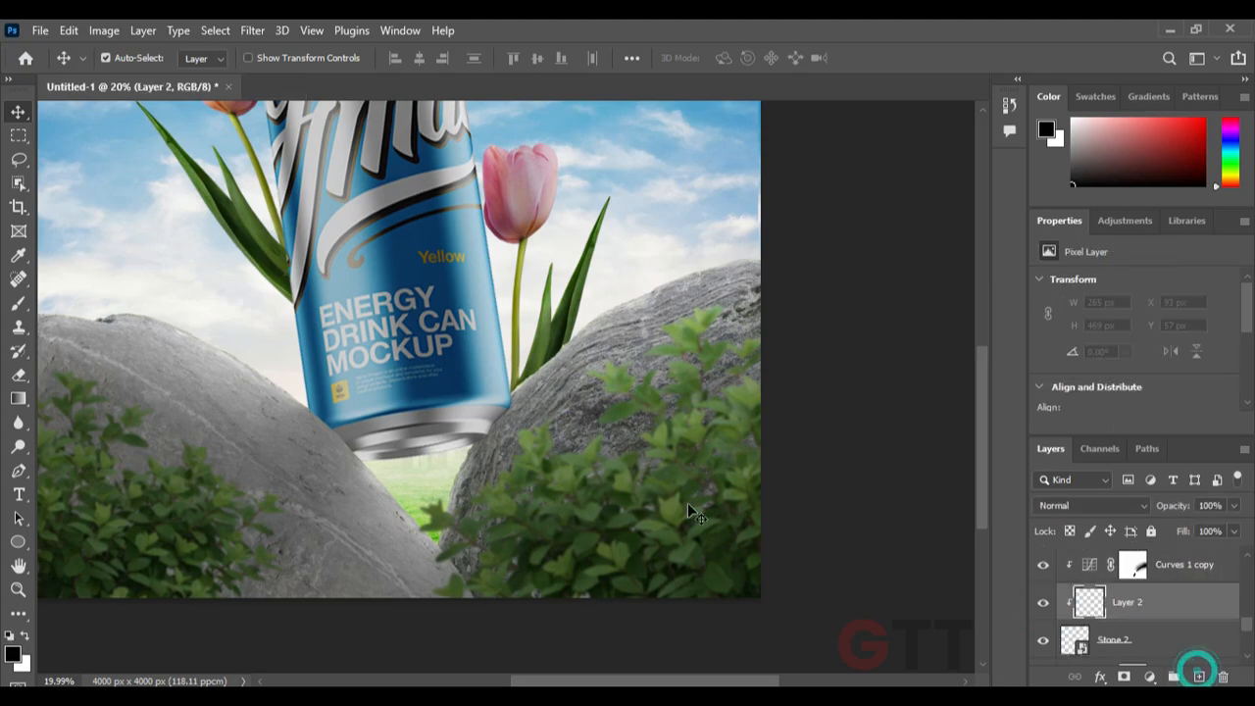
Paint a black contact shadow on the right stone beside the can's base with a 250 px brush at 94% opacity
key("b")
scroll(510, 441, "up", 4)
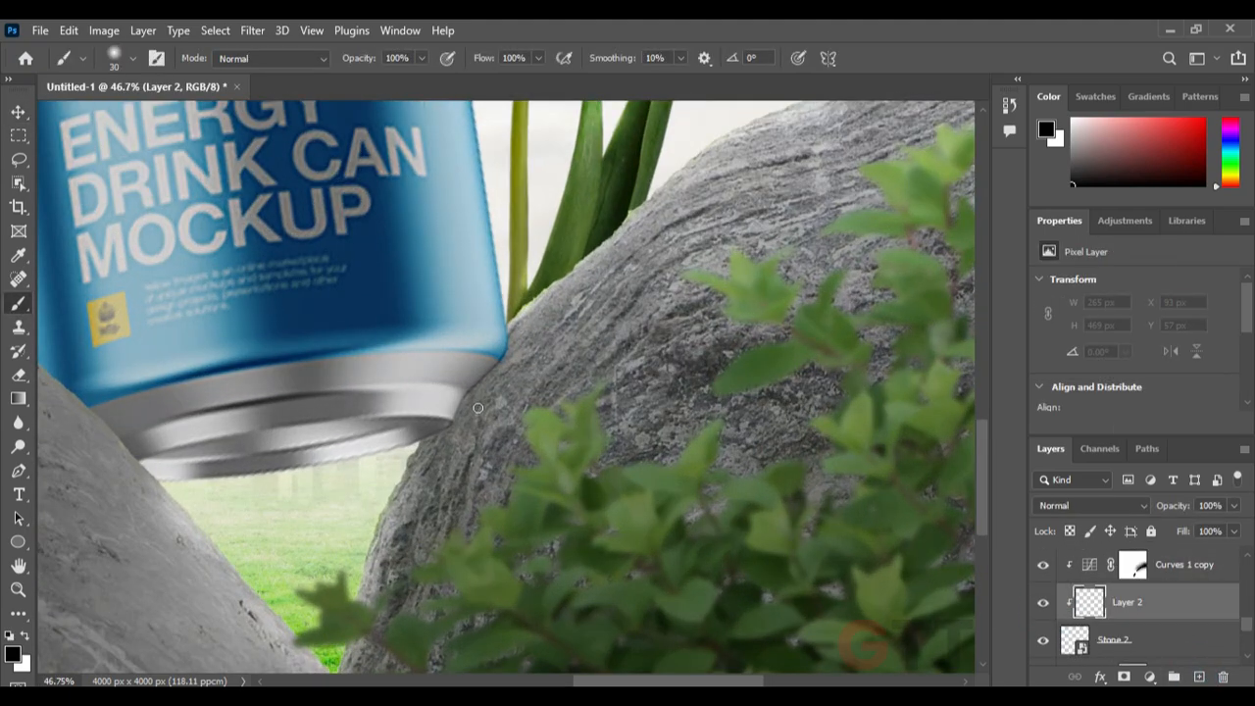
scroll(466, 355, "down", 1)
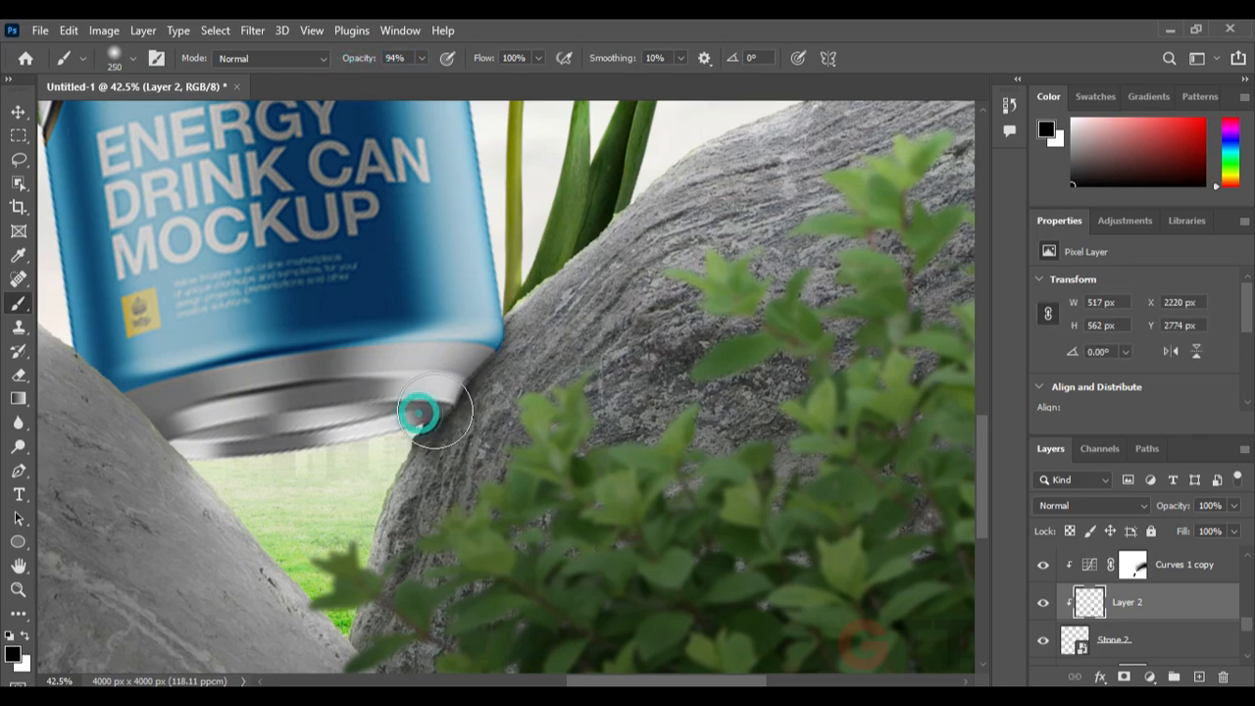
Spread the right stone's shadow around the can's base on Layer 2 with a 600 px brush at reduced opacity
key("bracketright")
key("bracketright")
key("bracketright")
key("bracketright")
key("bracketright")
key("bracketright")
key("bracketright")
key("bracketright")
key("bracketright")
key("bracketright")
key("bracketright")
key("bracketright")
left_click_drag(321, 61, 290, 61)
key("bracketleft")
key("bracketleft")
key("bracketleft")
key("bracketleft")
key("bracketleft")
key("bracketleft")
key("bracketleft")
key("bracketleft")
key("bracketleft")
key("bracketleft")
key("bracketleft")
key("bracketleft")
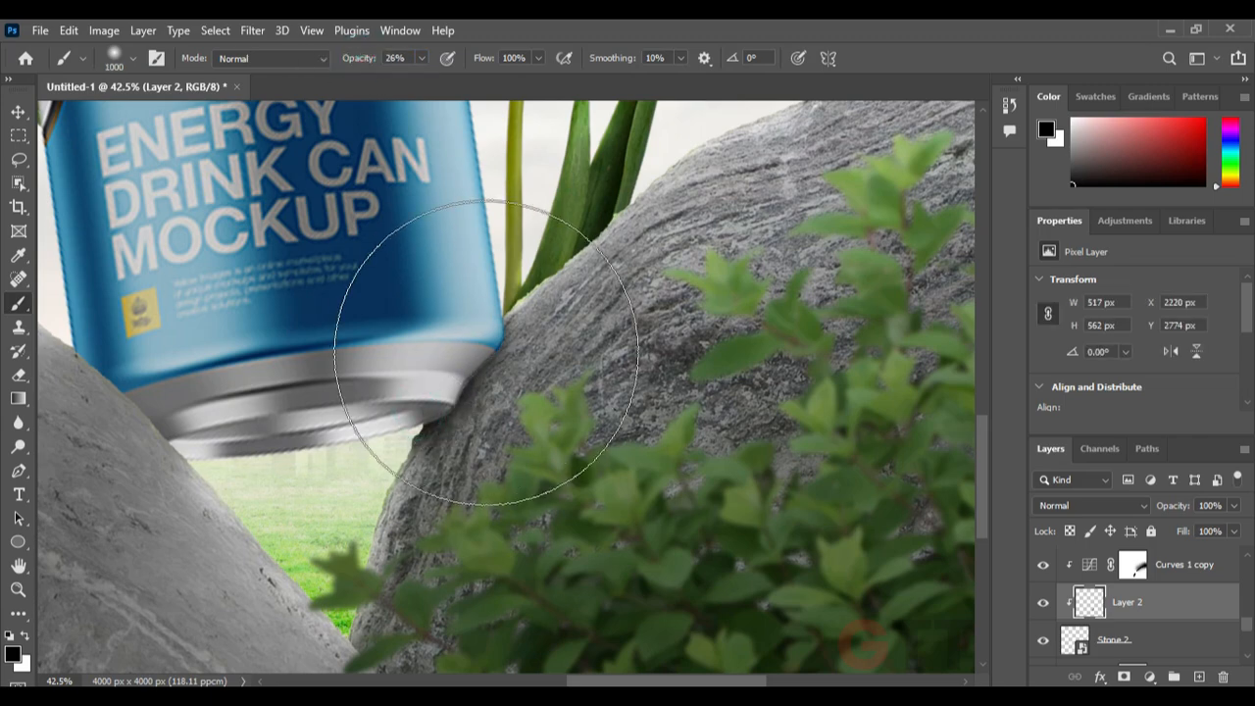
left_click(502, 323)
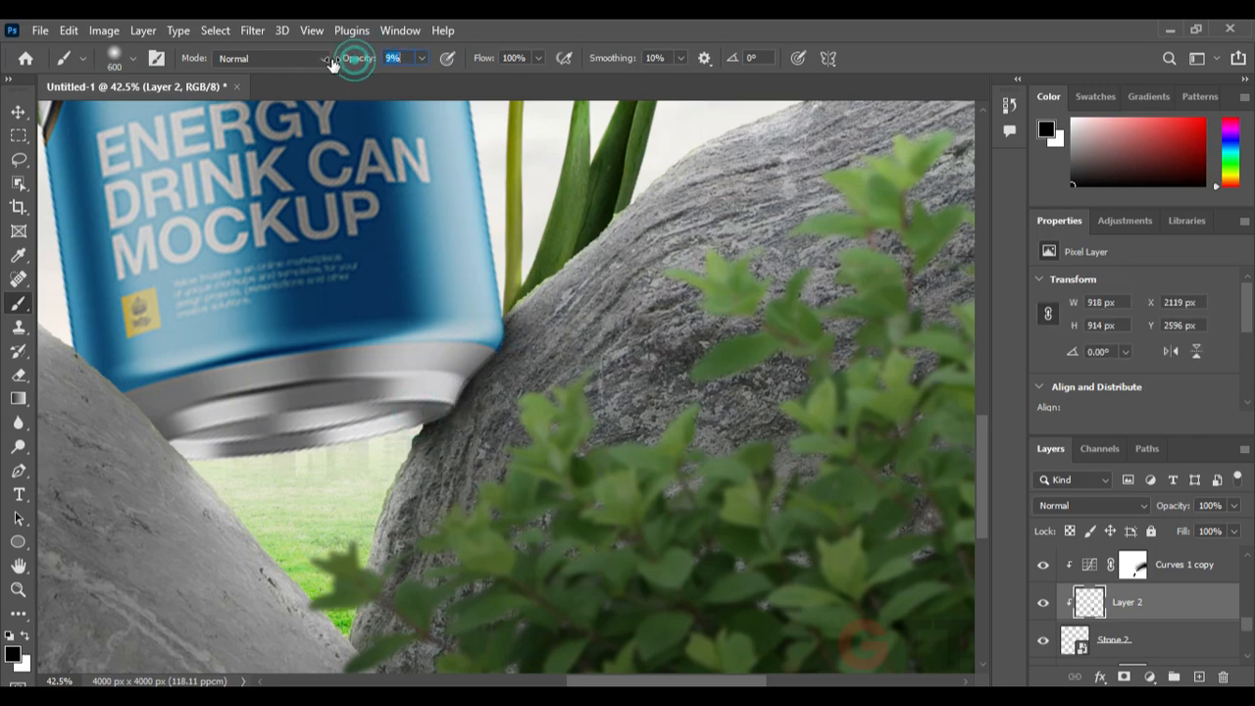
Paint a broad, faint shadow across the right stone on Layer 2 with a 1300 px brush at 5% opacity
key("bracketright")
key("bracketright")
key("bracketright")
key("bracketright")
key("bracketright")
key("bracketright")
key("bracketright")
left_click(569, 471)
scroll(556, 456, "down", 7)
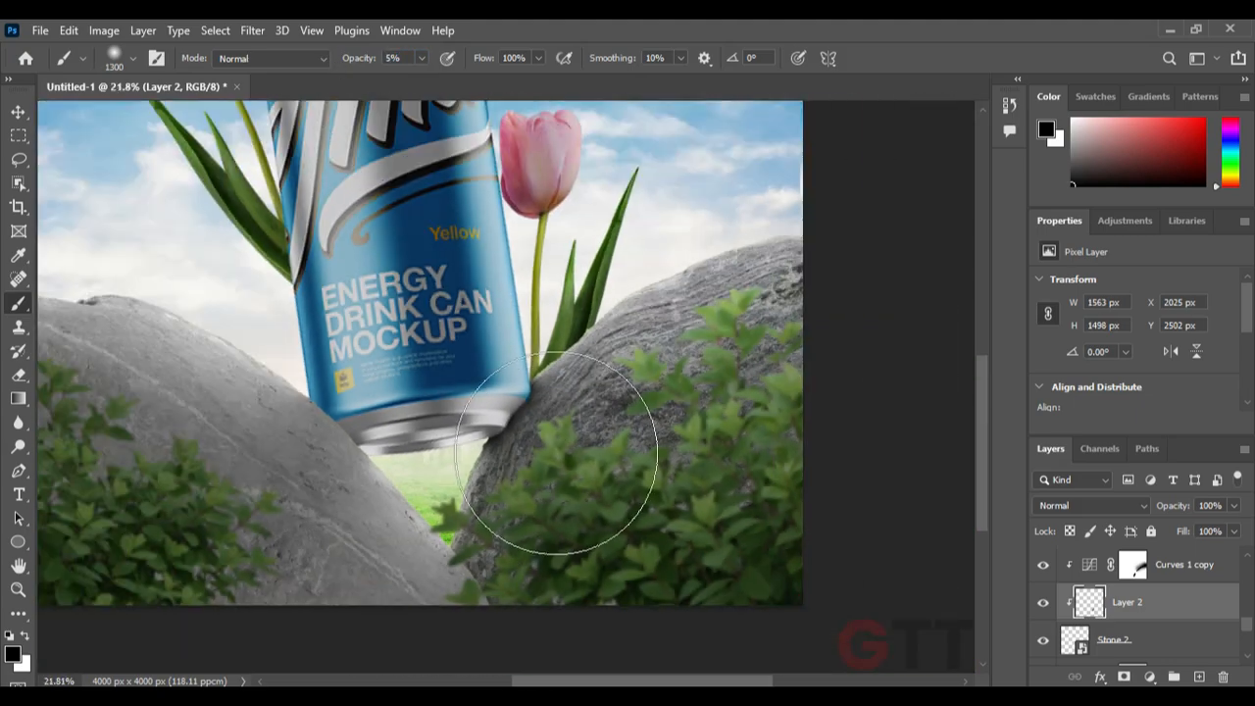
scroll(586, 481, "down", 3)
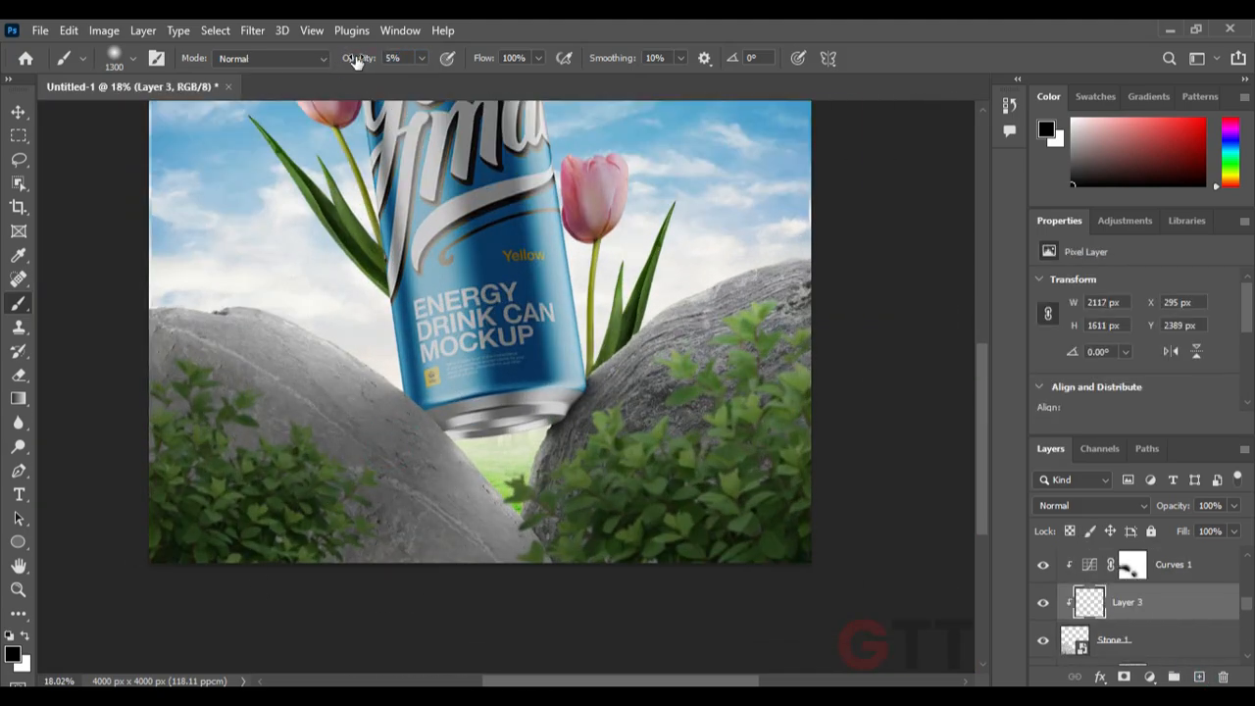
left_click_drag(389, 452, 363, 491)
left_click_drag(390, 437, 348, 702)
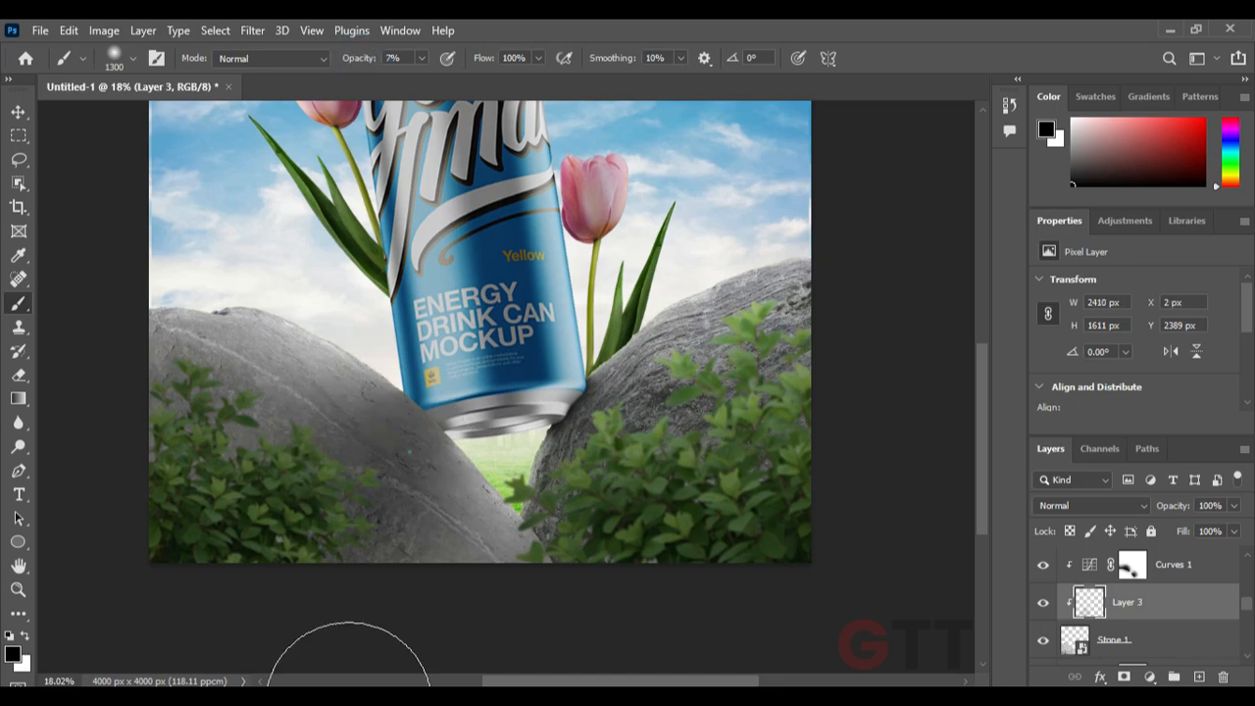
left_click(409, 454)
scroll(628, 478, "down", 8)
scroll(625, 479, "up", 7)
key("ctrl+z")
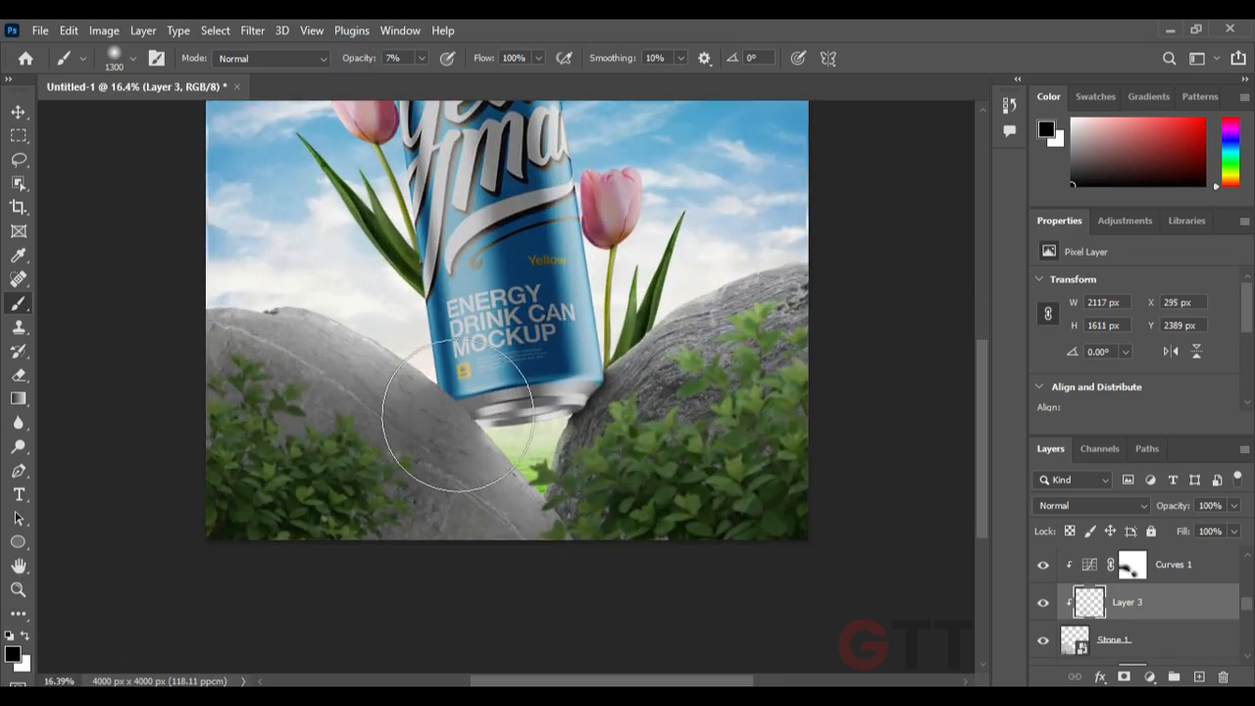
Shade the left stone beneath the can on Layer 3 with a 1300 px black brush at 7% opacity
left_click_drag(476, 441, 430, 530)
left_click_drag(374, 405, 7, 510)
scroll(431, 450, "down", 2)
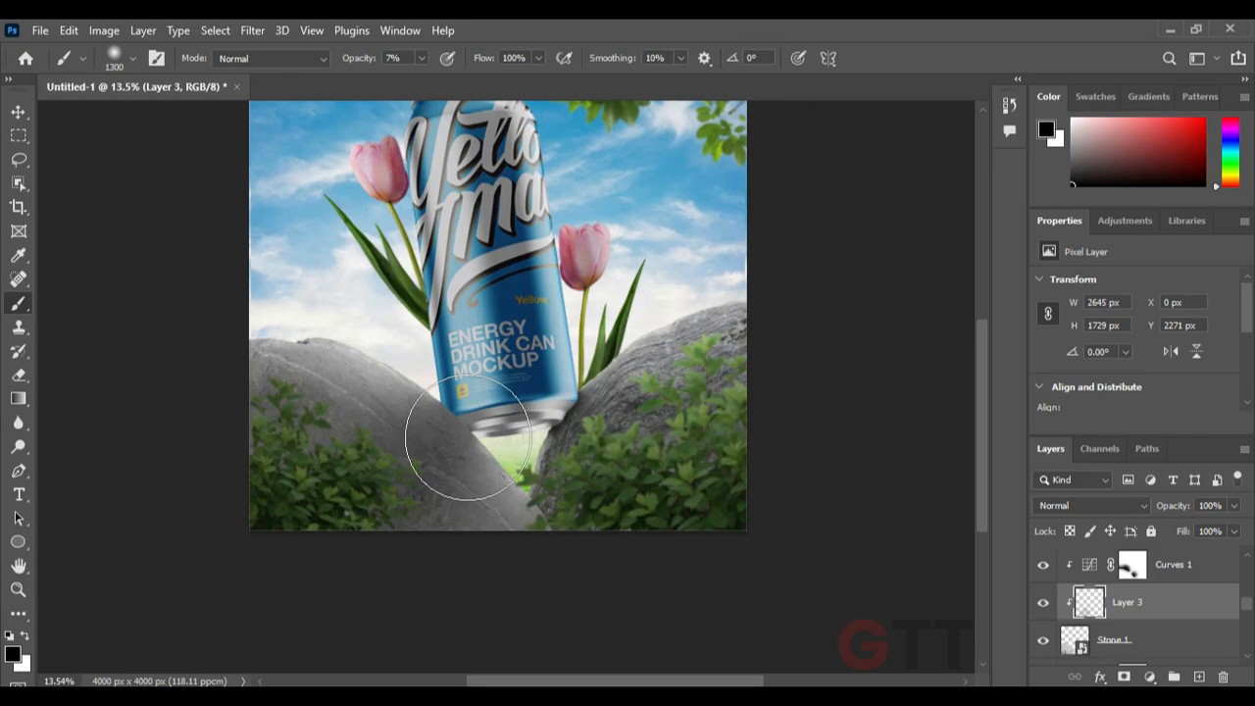
Add a new layer clipped to the can's Layer 1, below the Curves 3 adjustment
scroll(468, 437, "up", 3)
left_click(1188, 659)
scroll(1188, 650, "down", 2)
left_click(1199, 676, "ctrl")
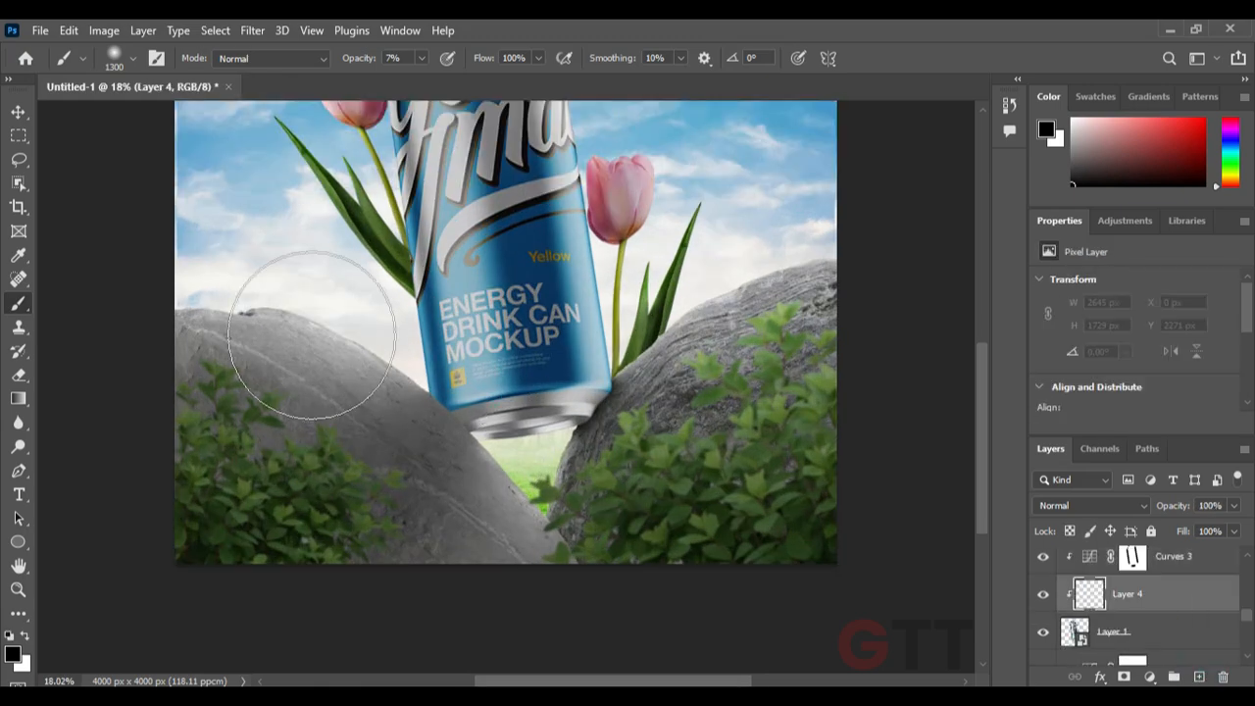
Darken the can's base near the left stone on Layer 4 with a 1100 px black brush at 18% opacity
scroll(312, 335, "up", 6)
left_click_drag(333, 305, 314, 306)
left_click_drag(354, 61, 365, 61)
key("bracketleft")
key("bracketleft")
left_click_drag(300, 295, 333, 368)
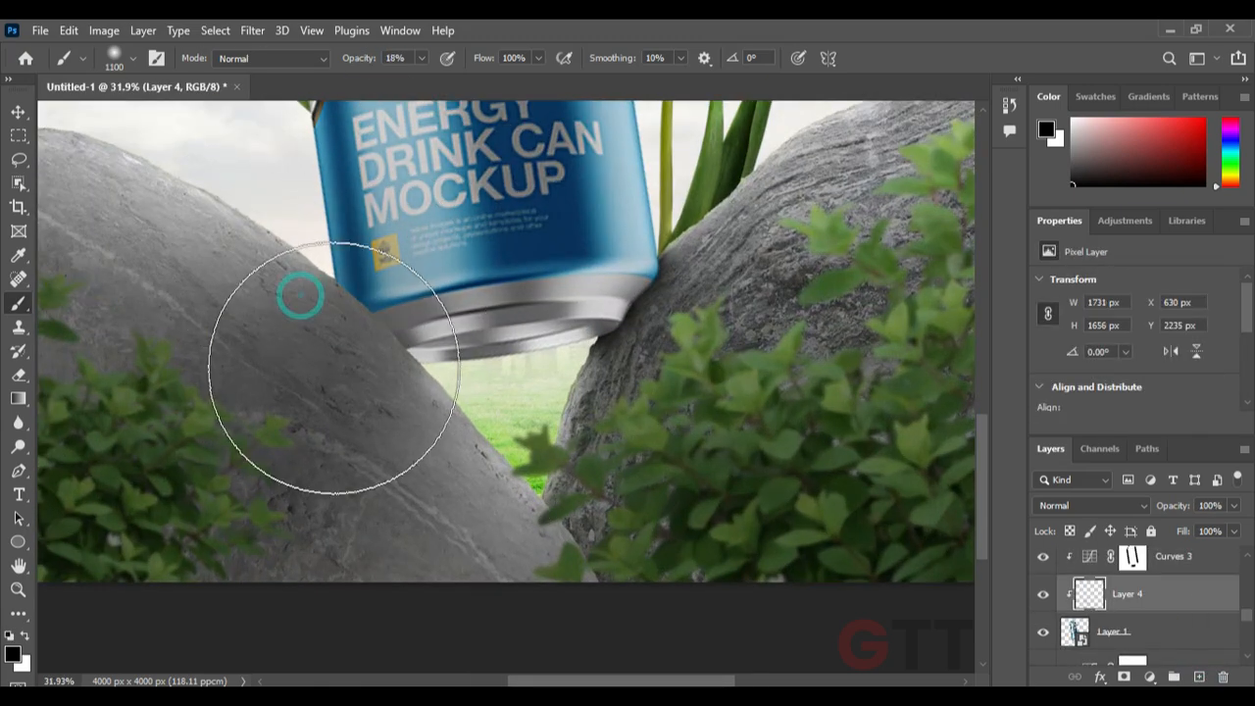
left_click_drag(294, 328, 423, 387)
scroll(392, 383, "down", 5)
left_click_drag(359, 356, 409, 432)
Refine the shading along the can's metal base on Layer 4 with smaller brushes, down to 7% opacity at 250 px
scroll(412, 410, "up", 6)
key("bracketleft")
key("bracketleft")
key("bracketleft")
key("bracketleft")
key("bracketleft")
key("bracketleft")
key("bracketleft")
key("bracketleft")
key("bracketleft")
key("bracketleft")
key("bracketleft")
key("bracketleft")
key("bracketleft")
key("bracketleft")
key("bracketleft")
key("bracketleft")
key("bracketleft")
key("bracketleft")
key("bracketleft")
key("bracketleft")
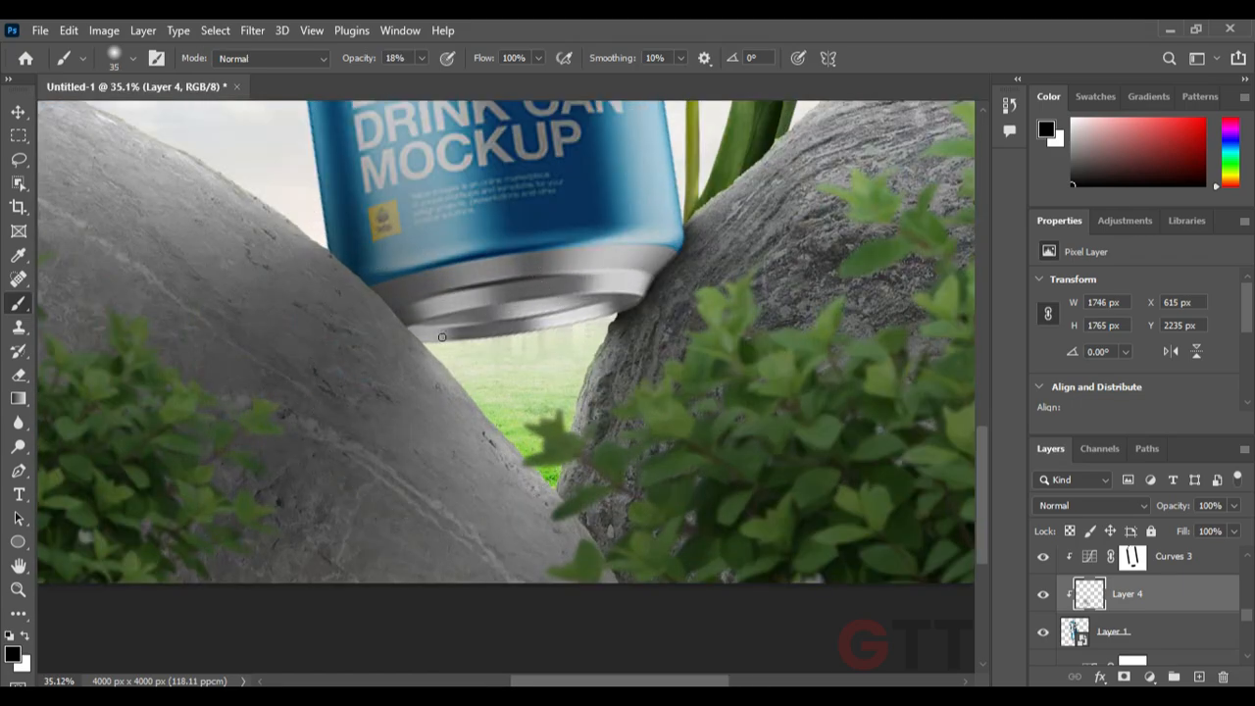
scroll(408, 344, "up", 2)
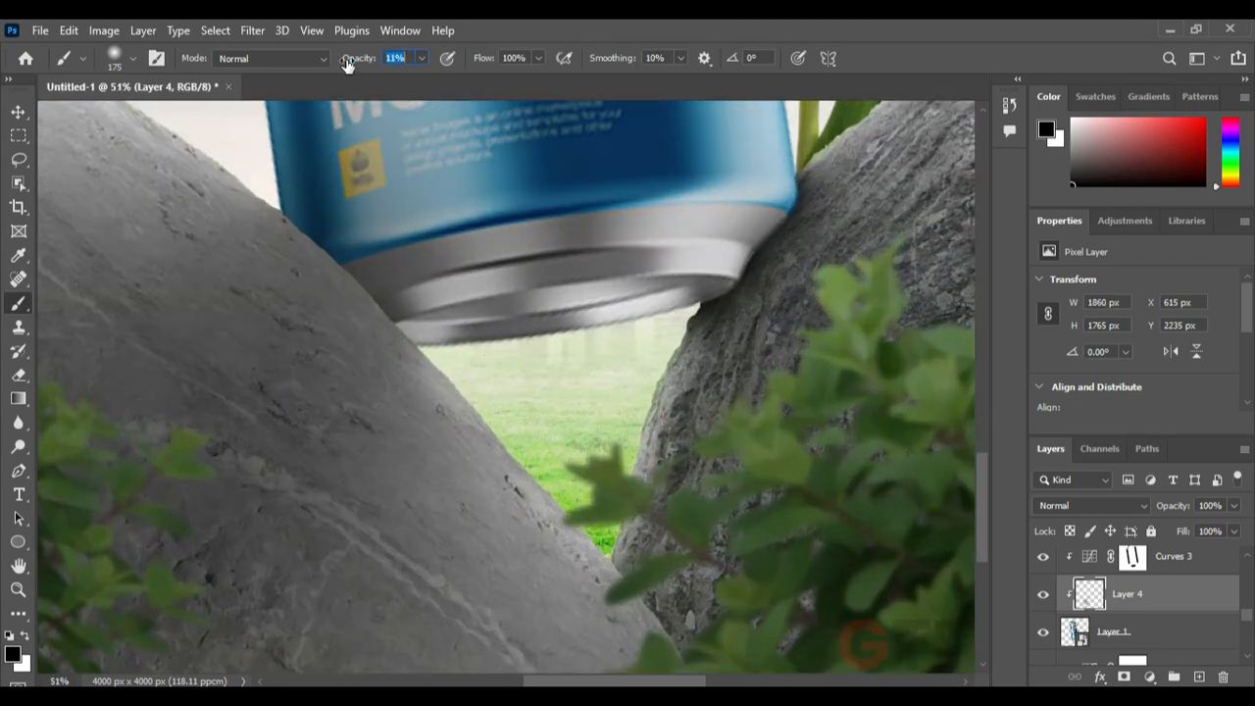
mouse_move(458, 298)
left_mouse_down()
mouse_move(550, 288)
mouse_move(455, 334)
mouse_move(336, 356)
mouse_move(698, 313)
mouse_move(533, 361)
left_mouse_up()
mouse_move(755, 259)
left_mouse_down()
mouse_move(728, 245)
mouse_move(788, 219)
mouse_move(778, 204)
mouse_move(773, 238)
mouse_move(725, 247)
left_mouse_up()
key("bracketleft")
key("bracketleft")
key("bracketleft")
key("bracketleft")
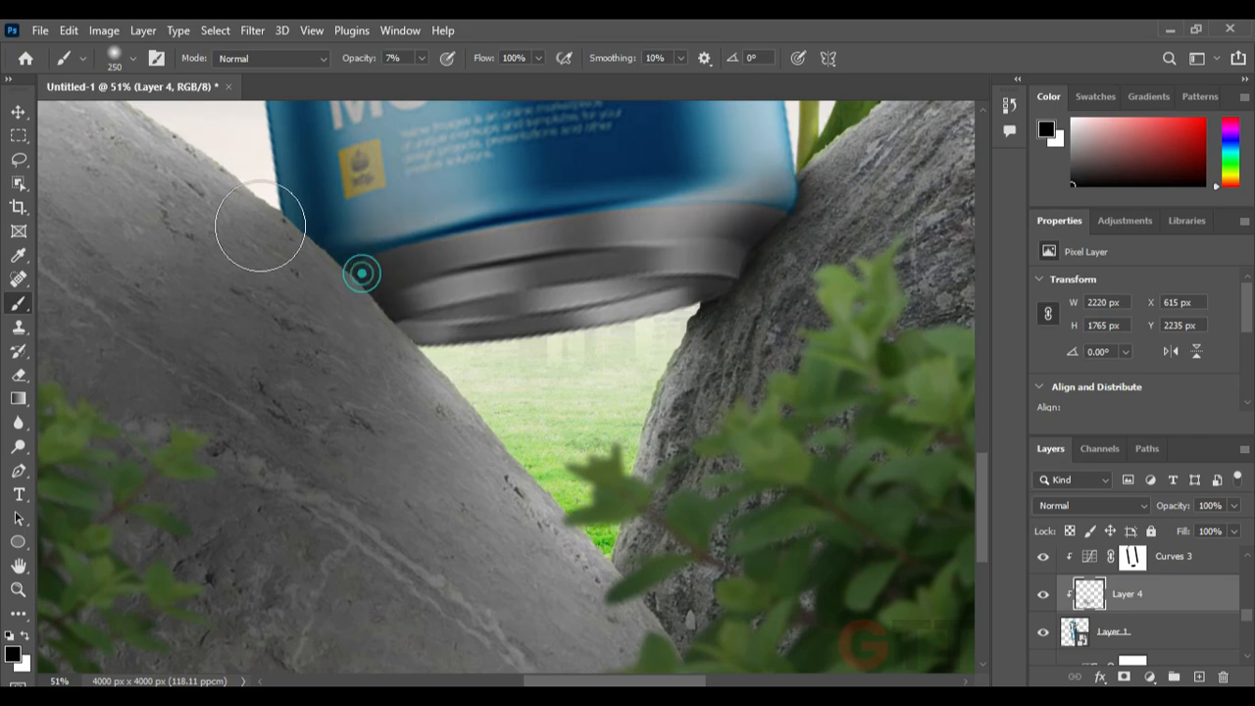
scroll(547, 280, "down", 8)
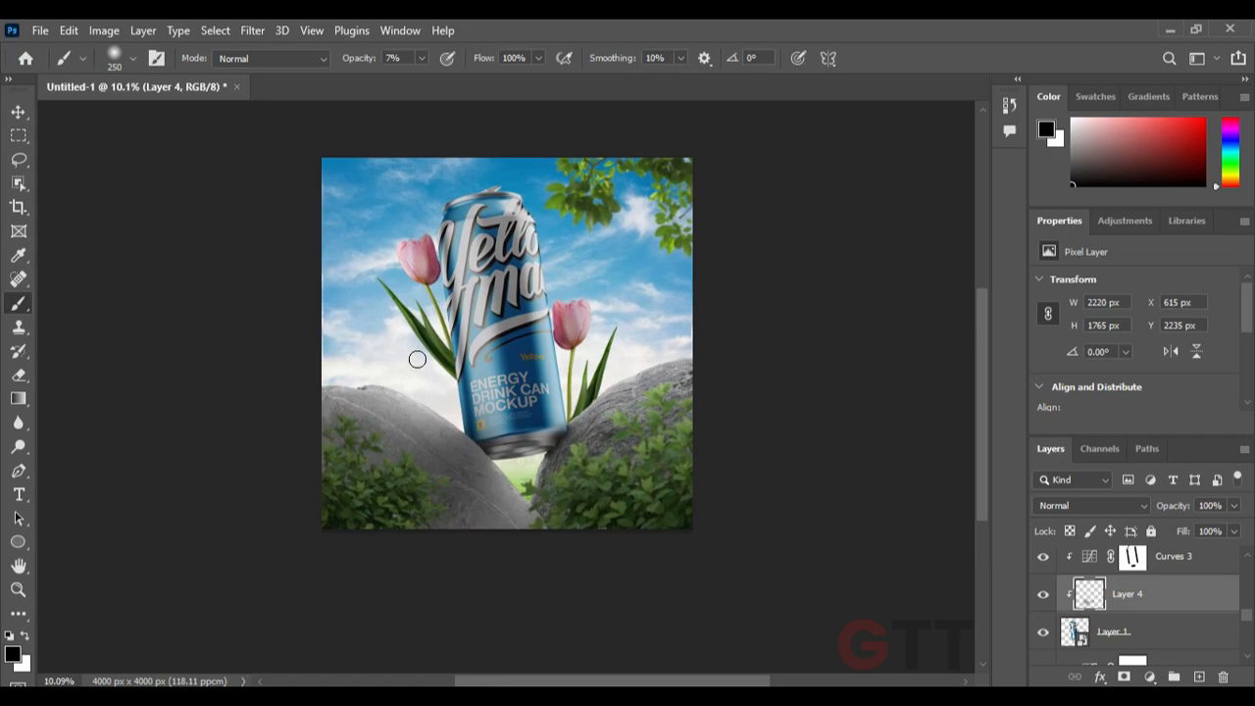
scroll(459, 448, "up", 4)
scroll(462, 500, "down", 3)
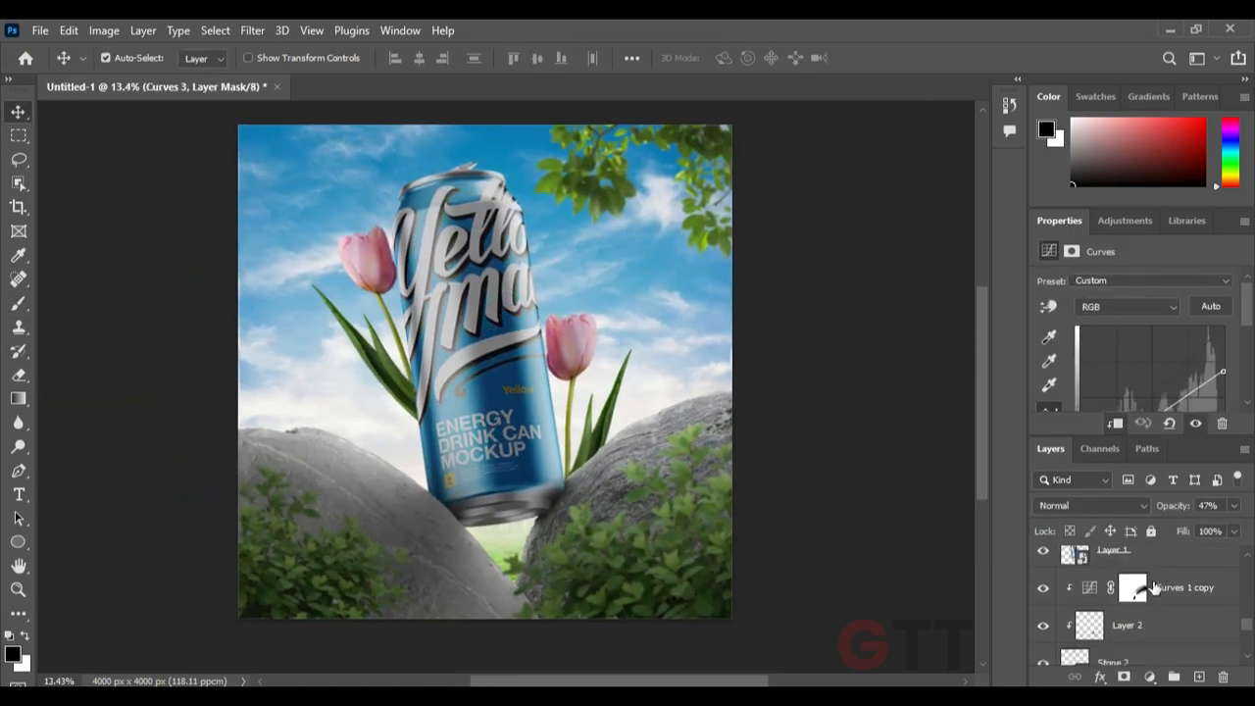
Place drops.png over the can at about 1779 × 2786 px rotated -10.22°, and clip it to Layer 1
left_click(1149, 630)
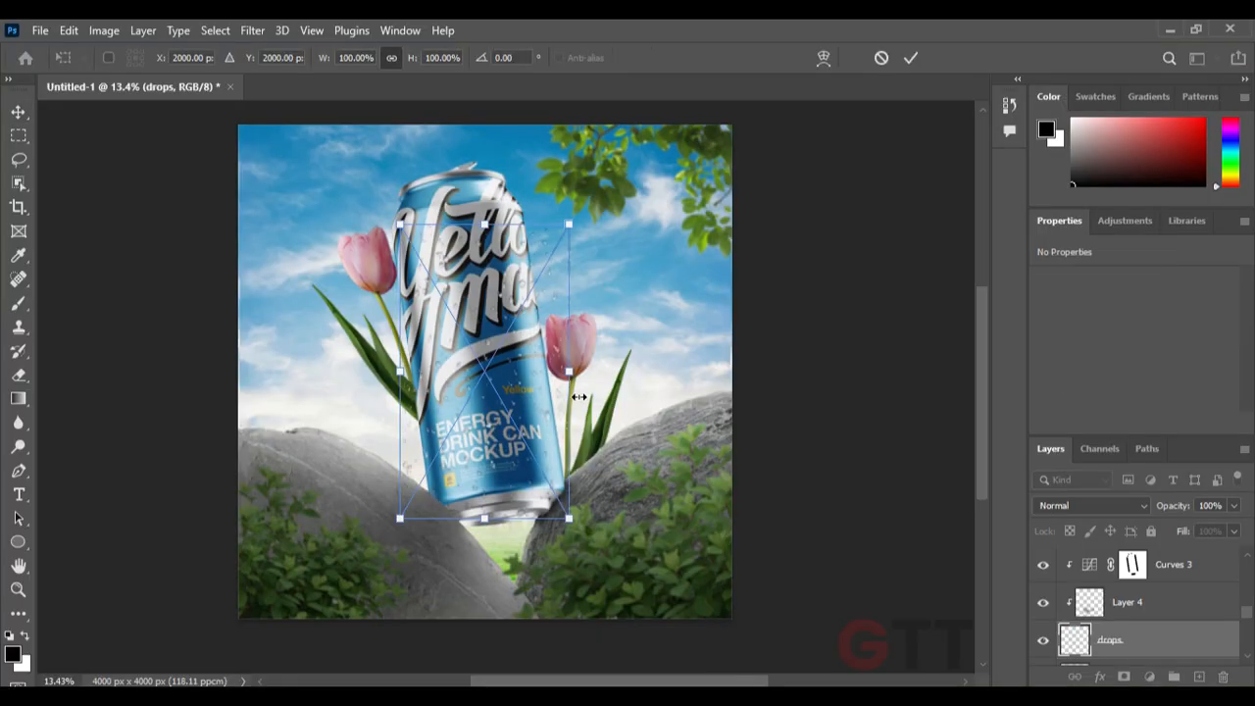
left_click_drag(564, 372, 503, 490)
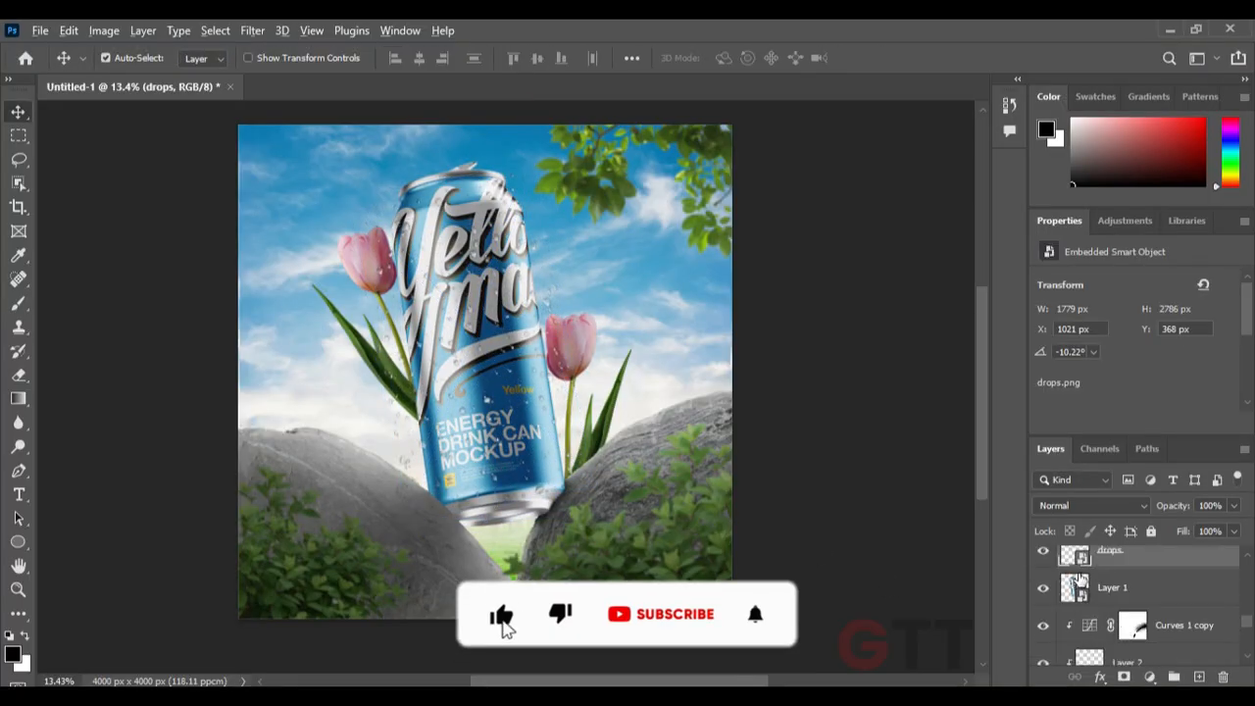
left_click(1077, 571, "alt")
scroll(1098, 578, "up", 2)
Transform the can's water drops to about 1775 × 2985 px with a -5.58° rotation at X 1042, Y 222
key("ctrl+t")
left_click_drag(549, 328, 608, 329)
left_click_drag(494, 499, 495, 512)
left_click_drag(612, 489, 608, 494)
left_click_drag(499, 420, 498, 423)
left_click_drag(458, 177, 470, 155)
key("Return")
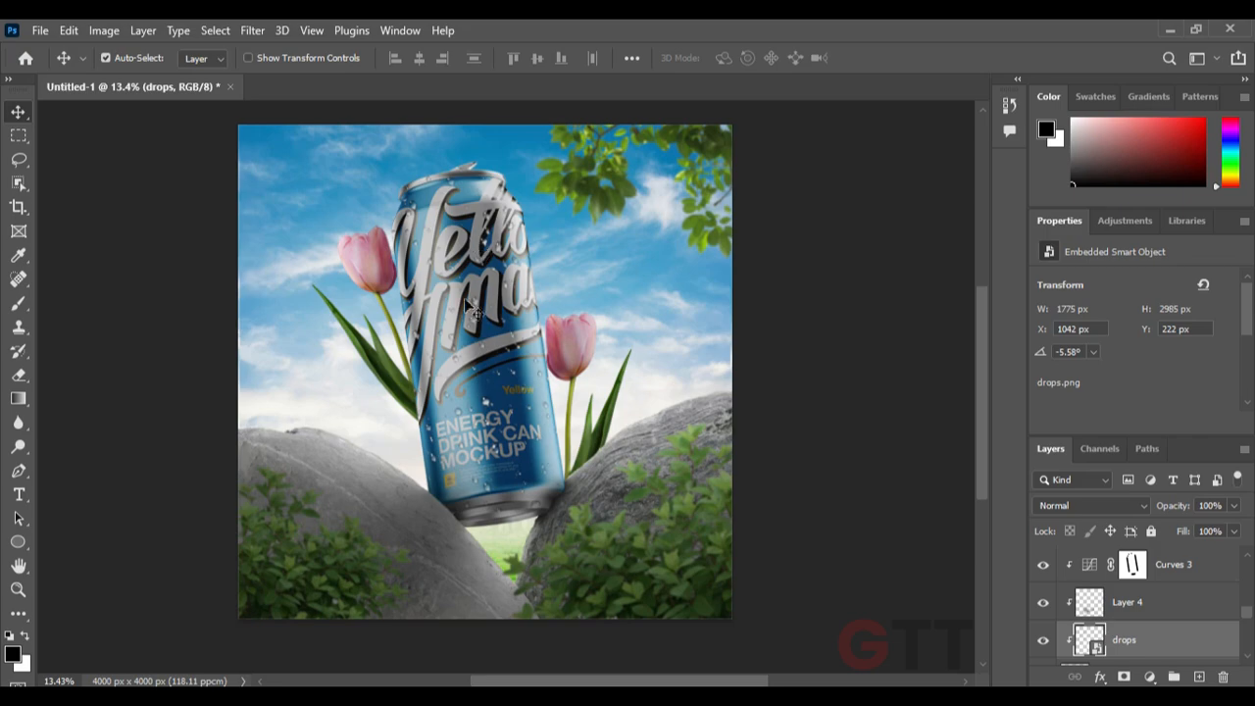
Select the tulips' Group 2 and place drops.png above it as a clipped layer
scroll(506, 252, "up", 6)
scroll(506, 378, "down", 1)
scroll(506, 379, "up", 3)
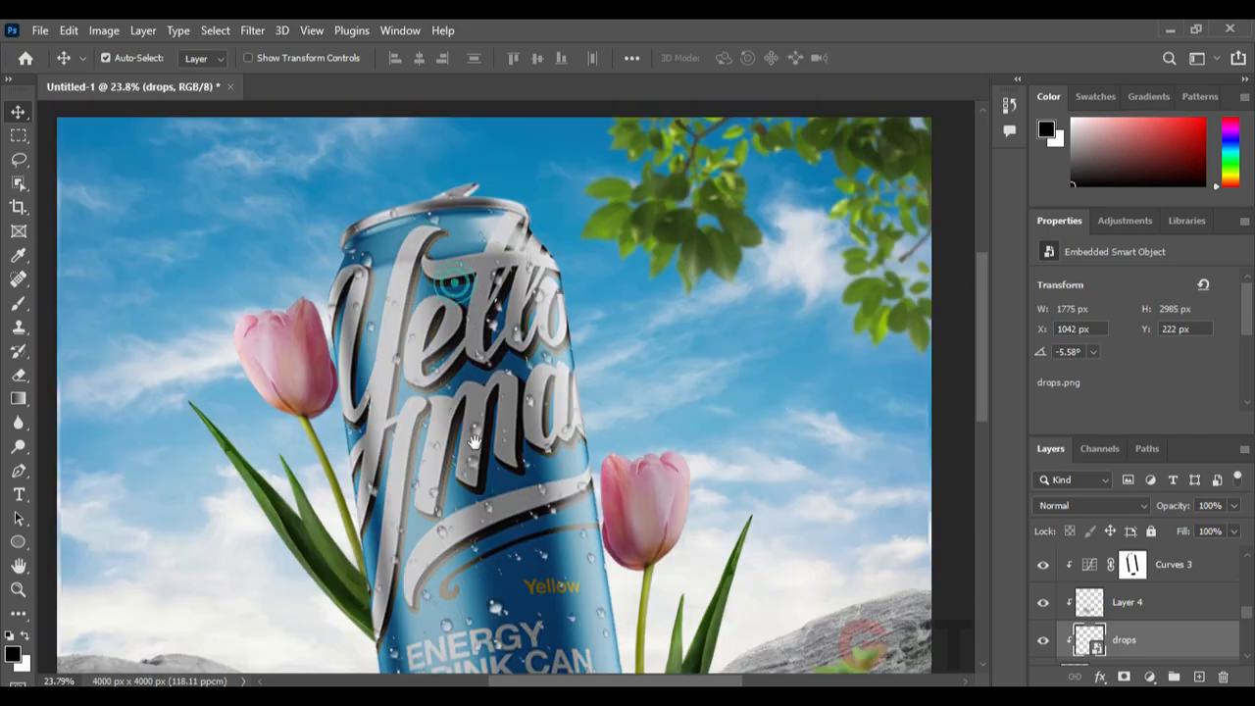
scroll(461, 333, "down", 3)
scroll(471, 402, "down", 1)
left_click(595, 455)
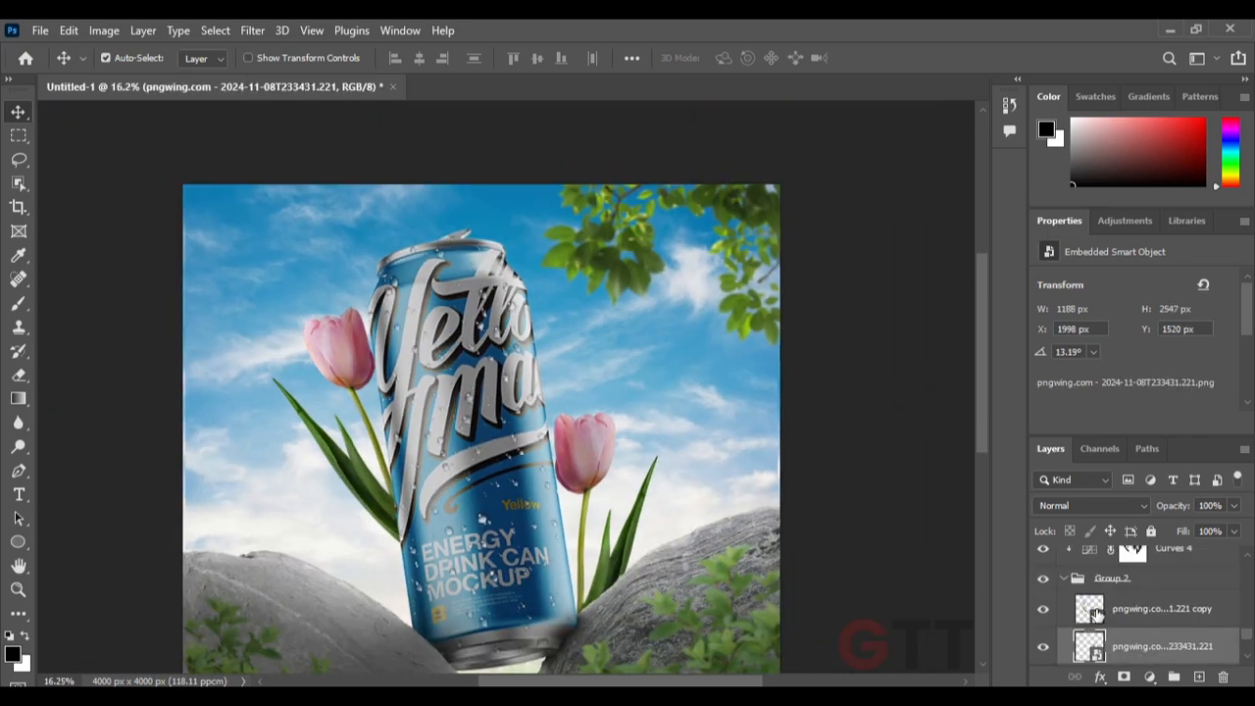
left_click(1109, 582)
left_click(1064, 580)
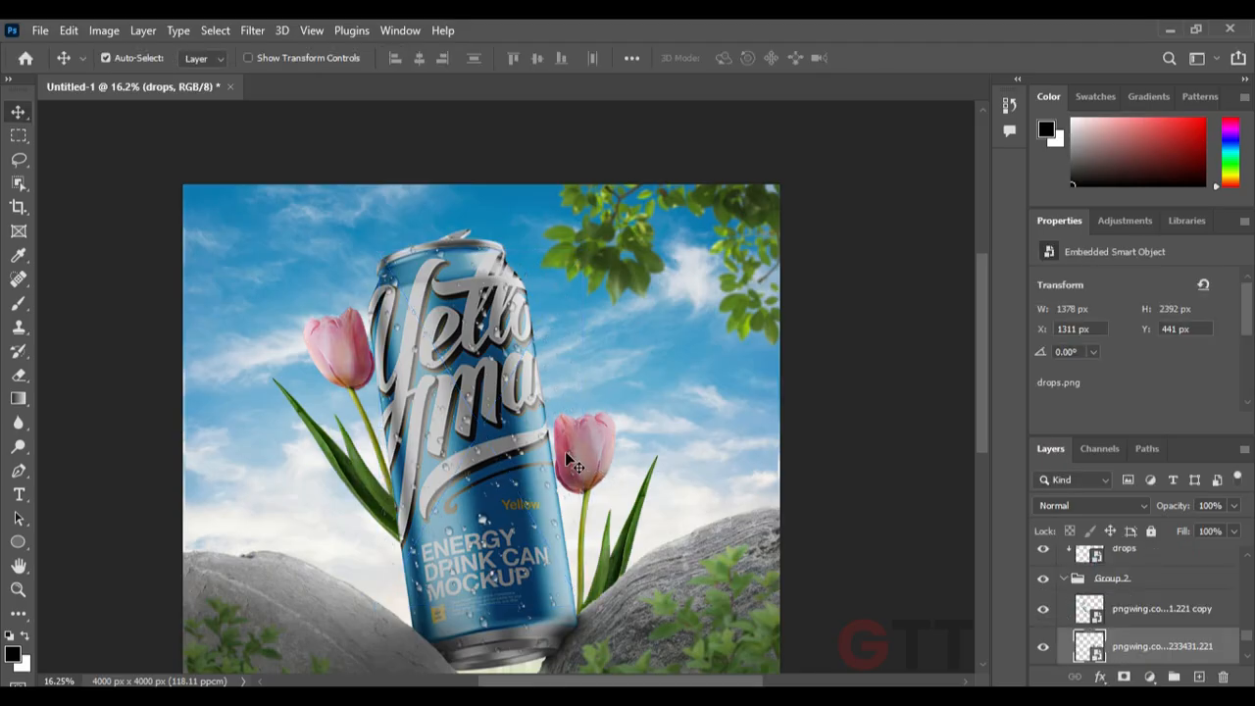
Collapse Group 2 and move its clipped drops layer over the right tulip at X 1373, Y 482
left_click(1138, 646)
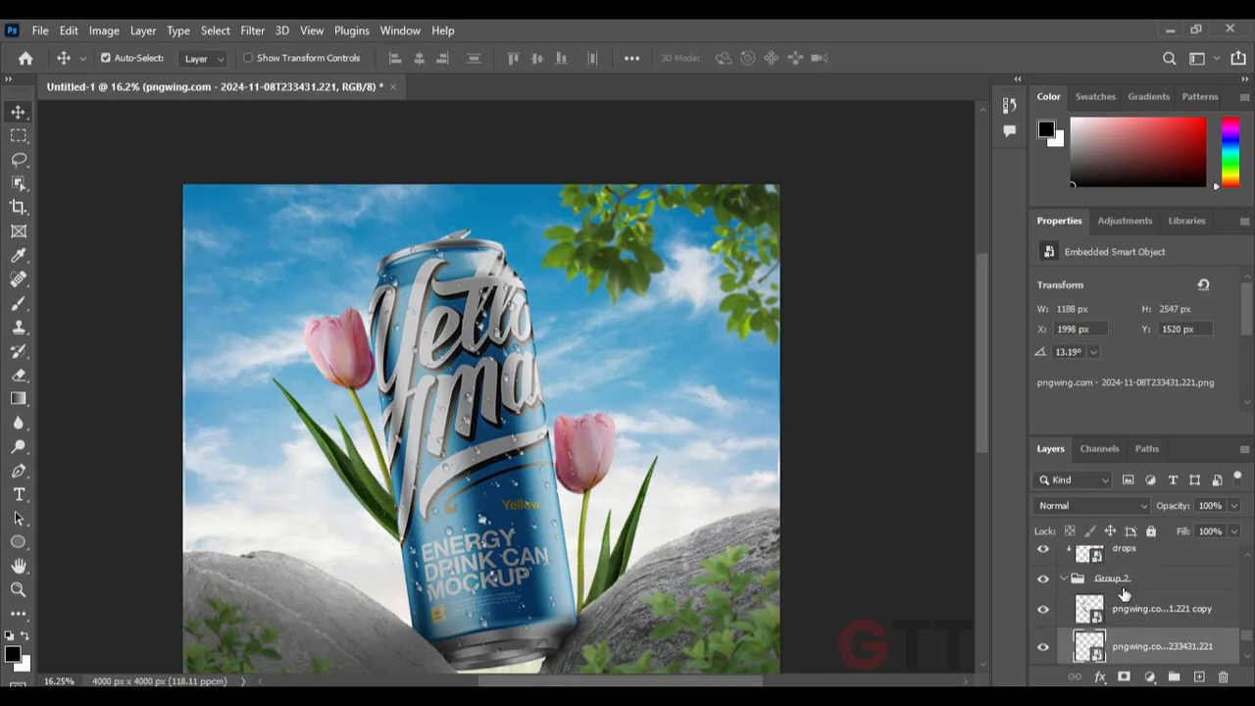
left_click(1065, 579)
left_click(1137, 564)
scroll(1122, 599, "up", 2)
key("ctrl+t")
mouse_move(563, 426)
left_mouse_down()
mouse_move(584, 420)
mouse_move(577, 446)
left_mouse_up()
left_click(910, 58)
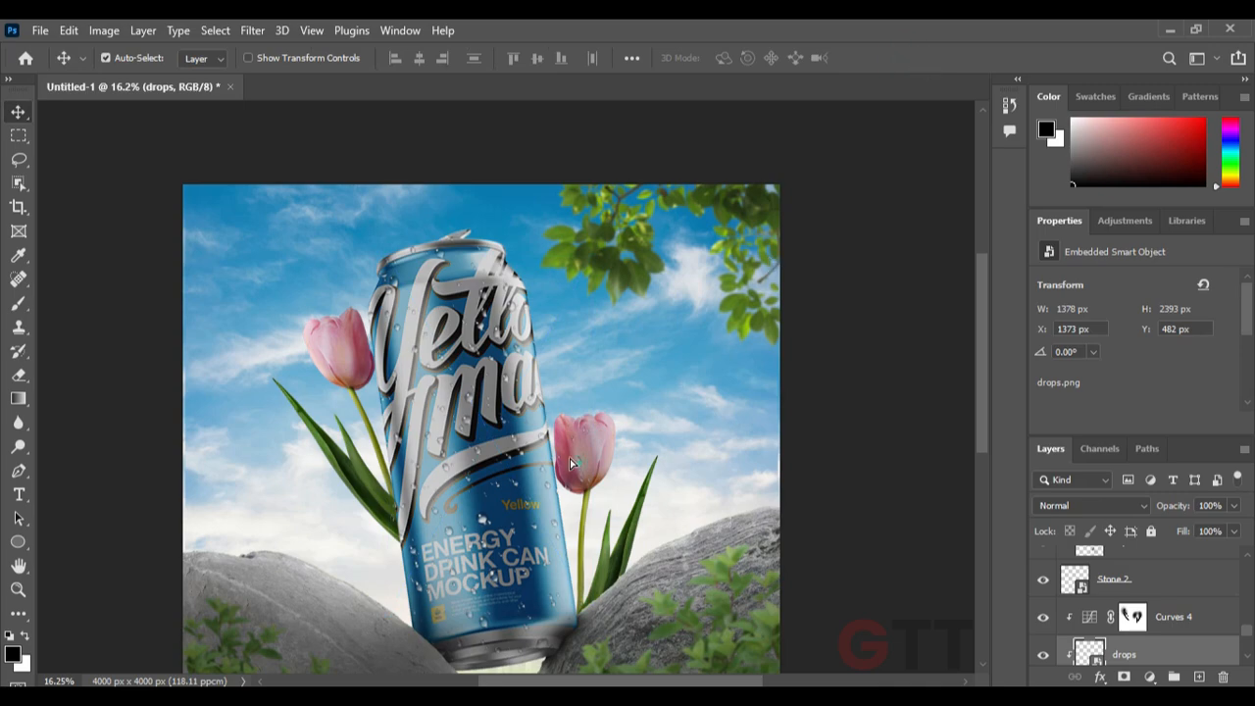
Duplicate the tulip drops layer, move the copy toward the left tulip and clip it to Group 2
key("ctrl+j")
key("ctrl+t")
left_click_drag(562, 428, 480, 410)
key("Return")
scroll(1088, 623, "down", 2)
left_click(1070, 574, "alt")
Reposition the drops copy over the left tulip at X 747, Y 367
scroll(308, 363, "up", 2)
left_click_drag(305, 365, 292, 368)
scroll(338, 354, "down", 2)
left_click(1129, 601)
key("ctrl+t")
left_click_drag(466, 408, 451, 422)
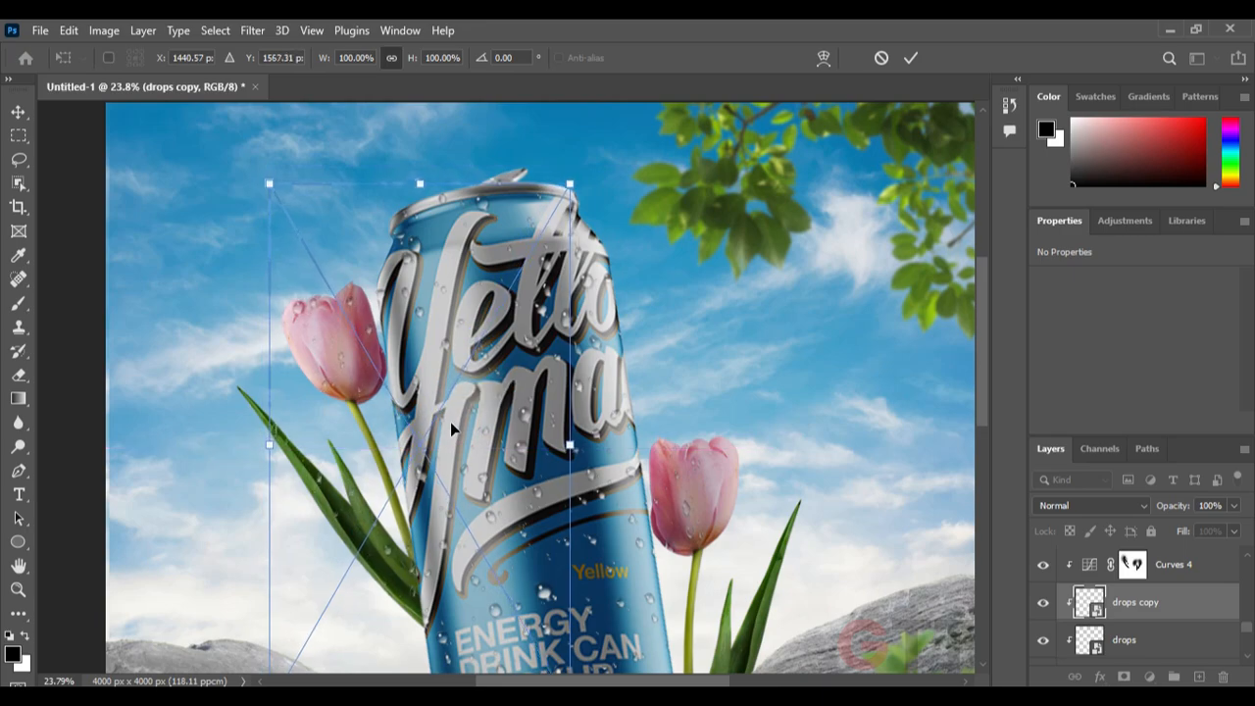
key("Return")
Scale and rotate the original tulip drops layer over the right tulip to about 1772 × 2414 px at 160.48°
scroll(450, 422, "down", 3)
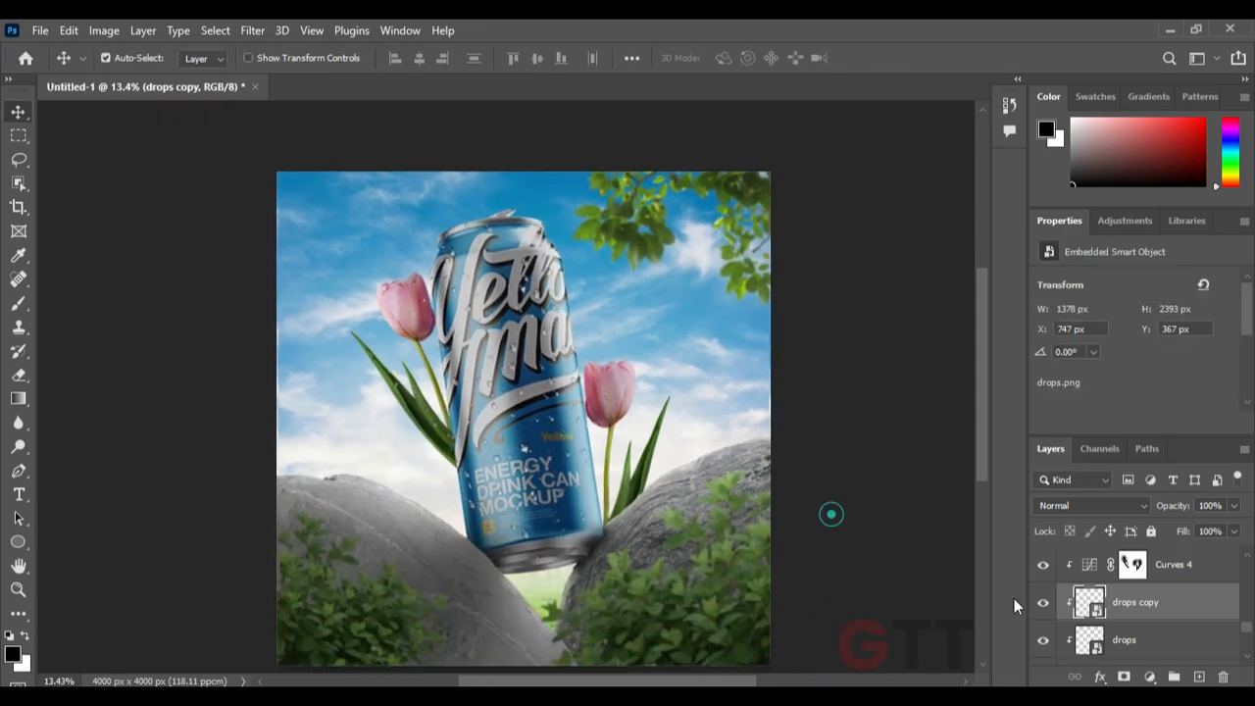
left_click(1118, 639)
key("ctrl+t")
scroll(598, 384, "up", 3)
left_click_drag(627, 397, 703, 374)
left_click_drag(610, 638, 575, 533)
left_click_drag(620, 458, 686, 501)
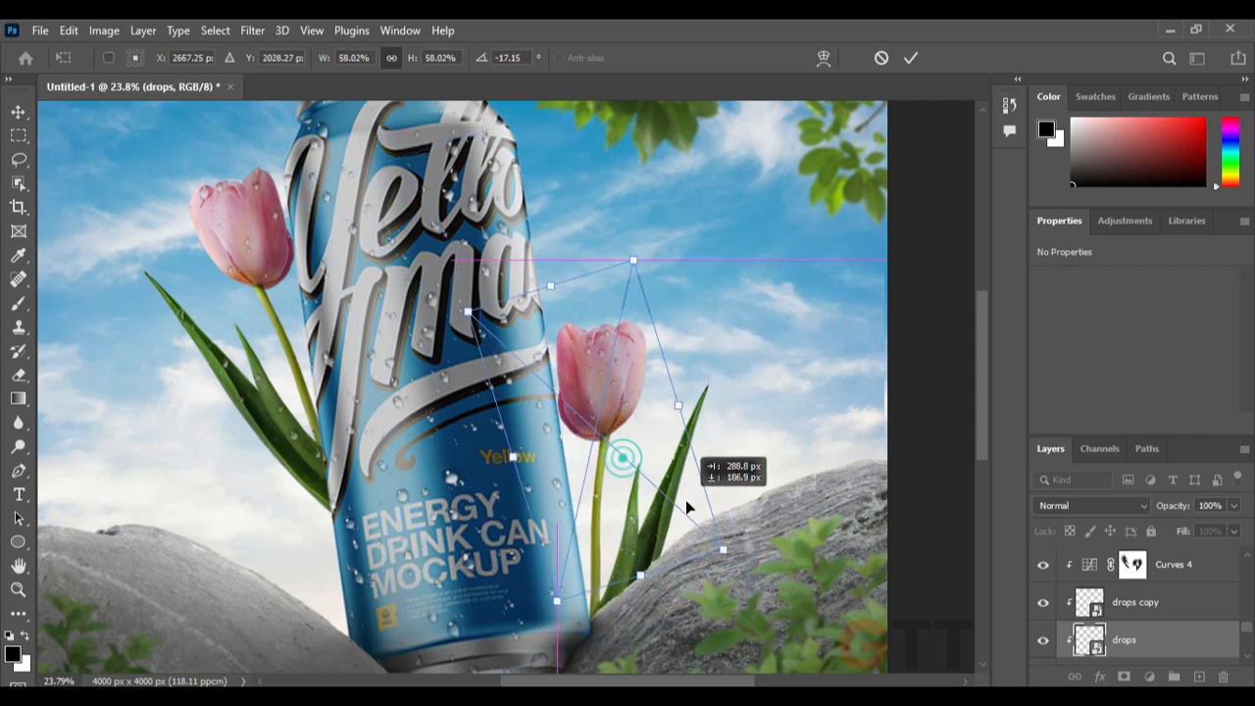
left_click_drag(555, 278, 856, 316)
left_click_drag(744, 385, 667, 389)
left_click_drag(829, 359, 706, 406)
left_click_drag(813, 421, 818, 348)
left_click_drag(718, 406, 706, 459)
key("Return")
scroll(539, 451, "down", 5)
scroll(586, 423, "up", 3)
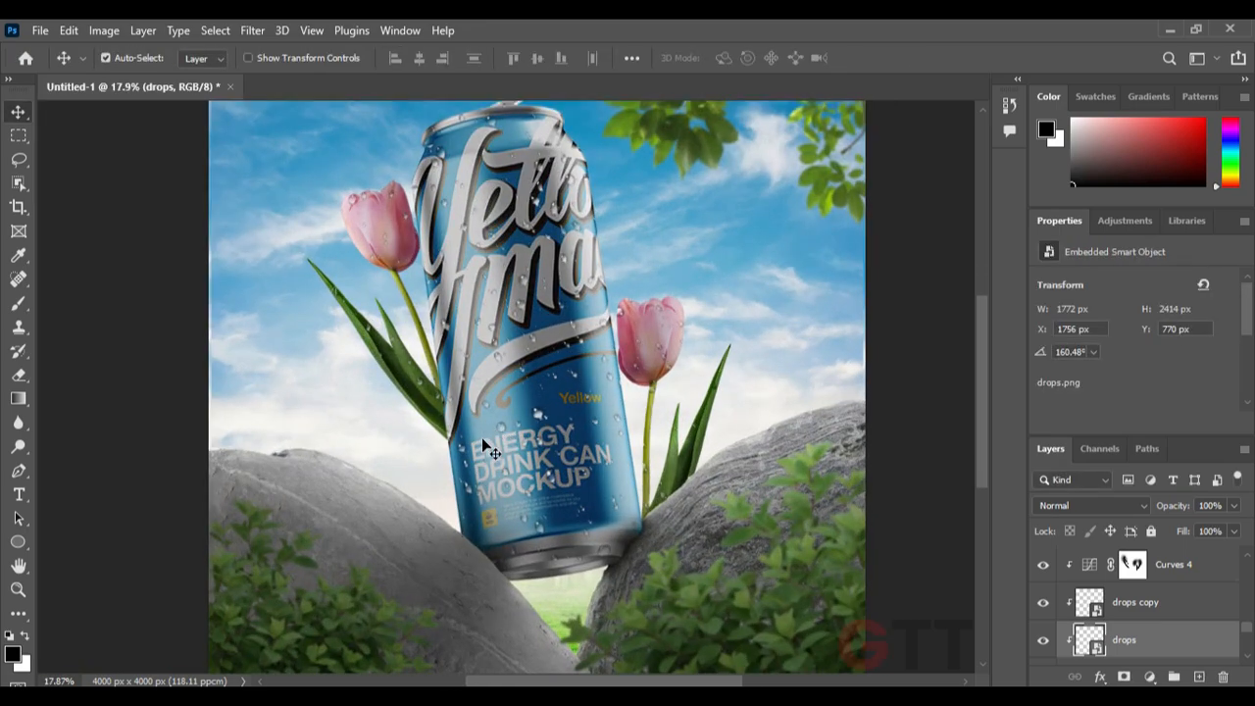
scroll(479, 436, "down", 2)
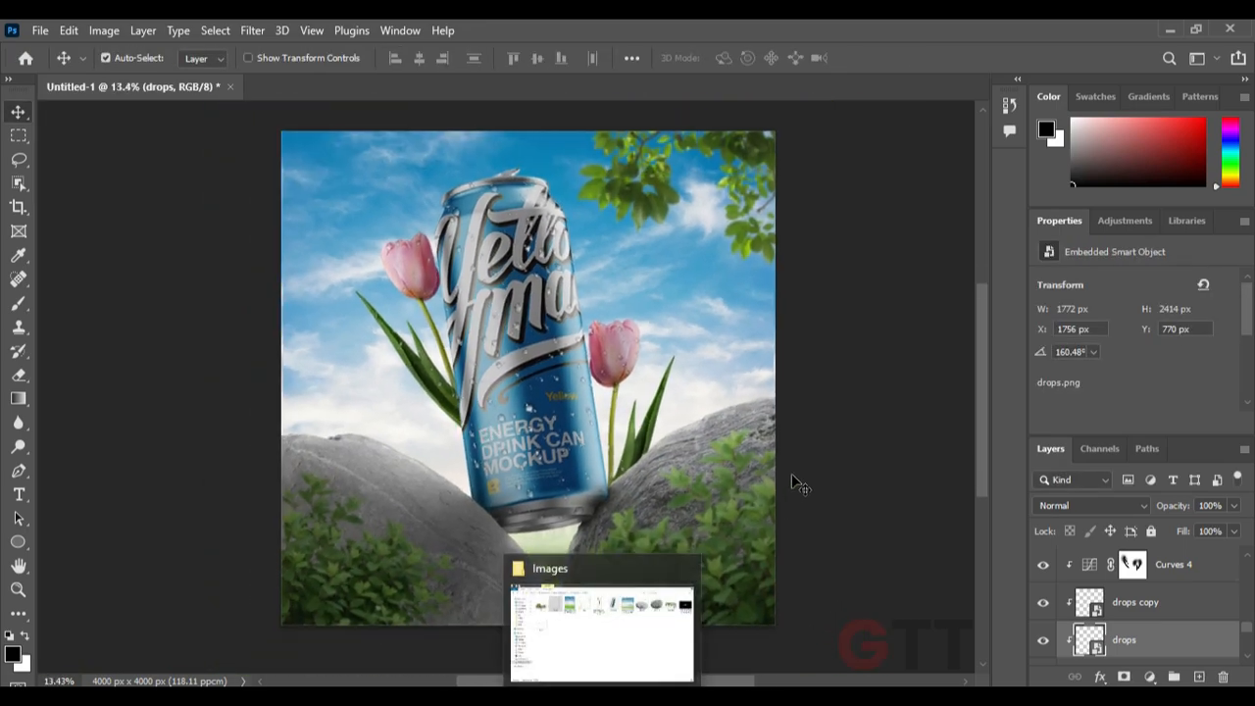
key("alt+Tab")
left_click(634, 414)
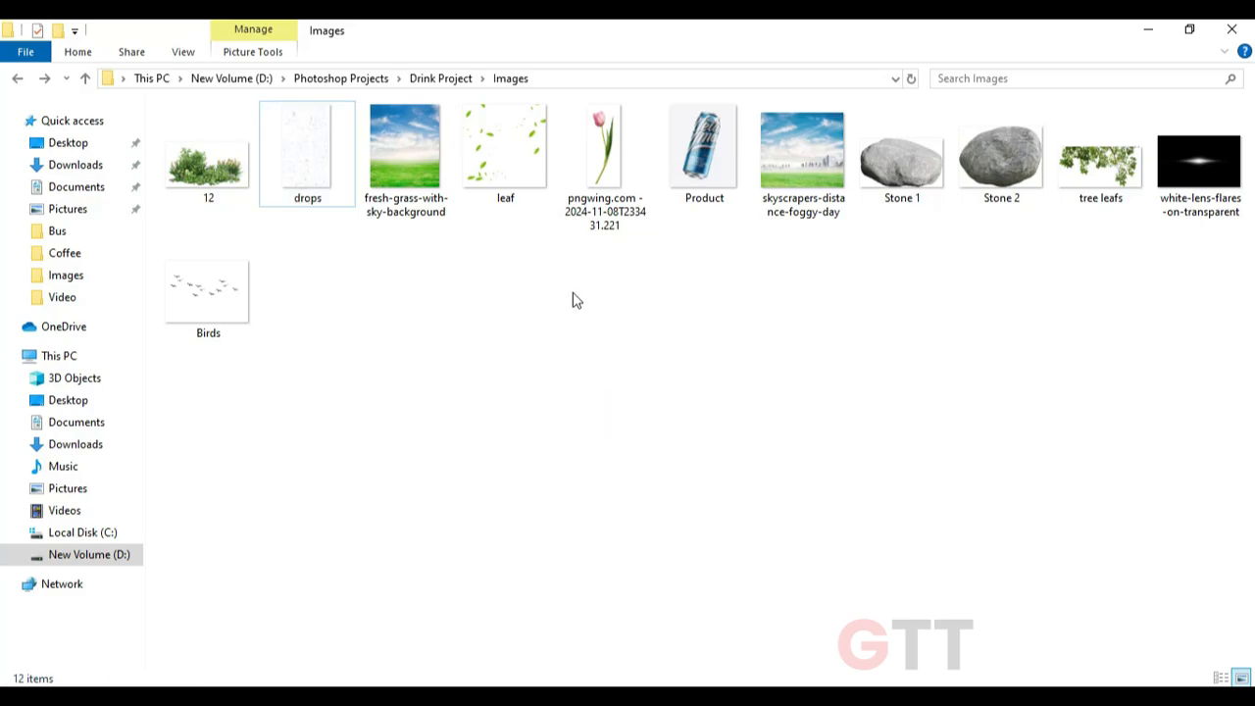
left_click_drag(505, 148, 618, 448)
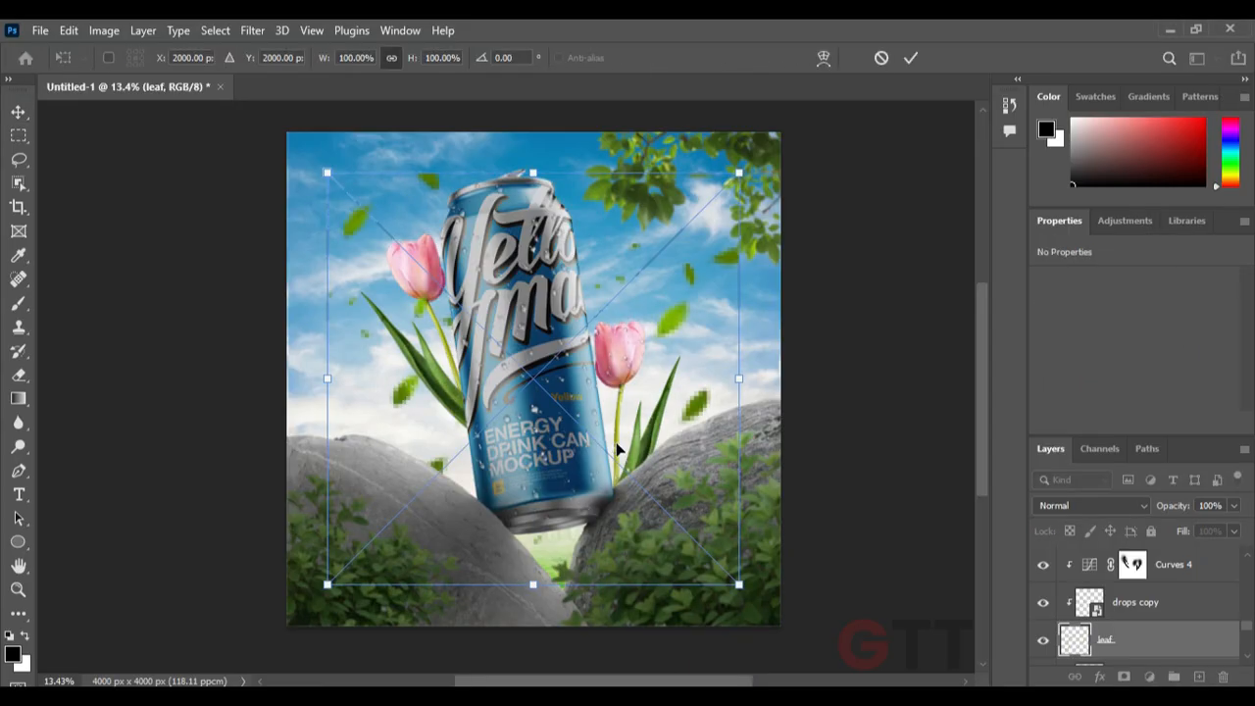
key("Escape")
Place the leaf image above the tree leafs layer and enlarge it across the canvas to about 4000 × 3720 px
scroll(1161, 613, "down", 3)
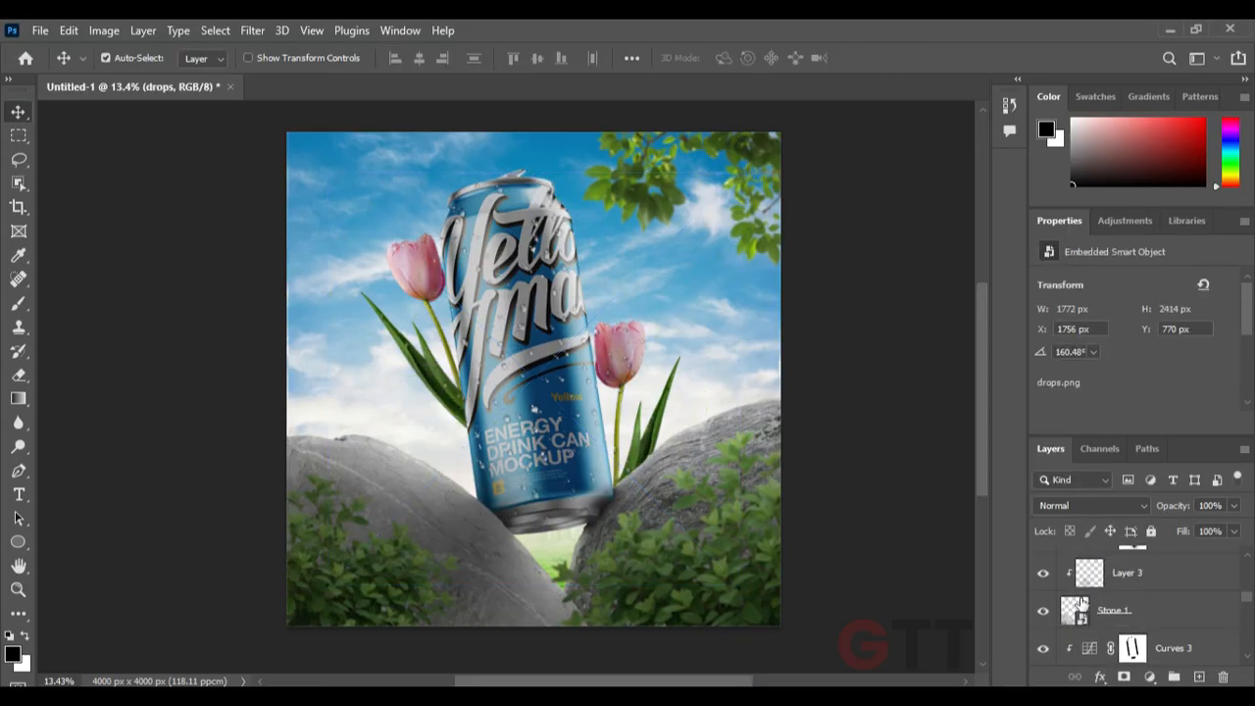
scroll(1080, 602, "up", 3)
left_click(1075, 596)
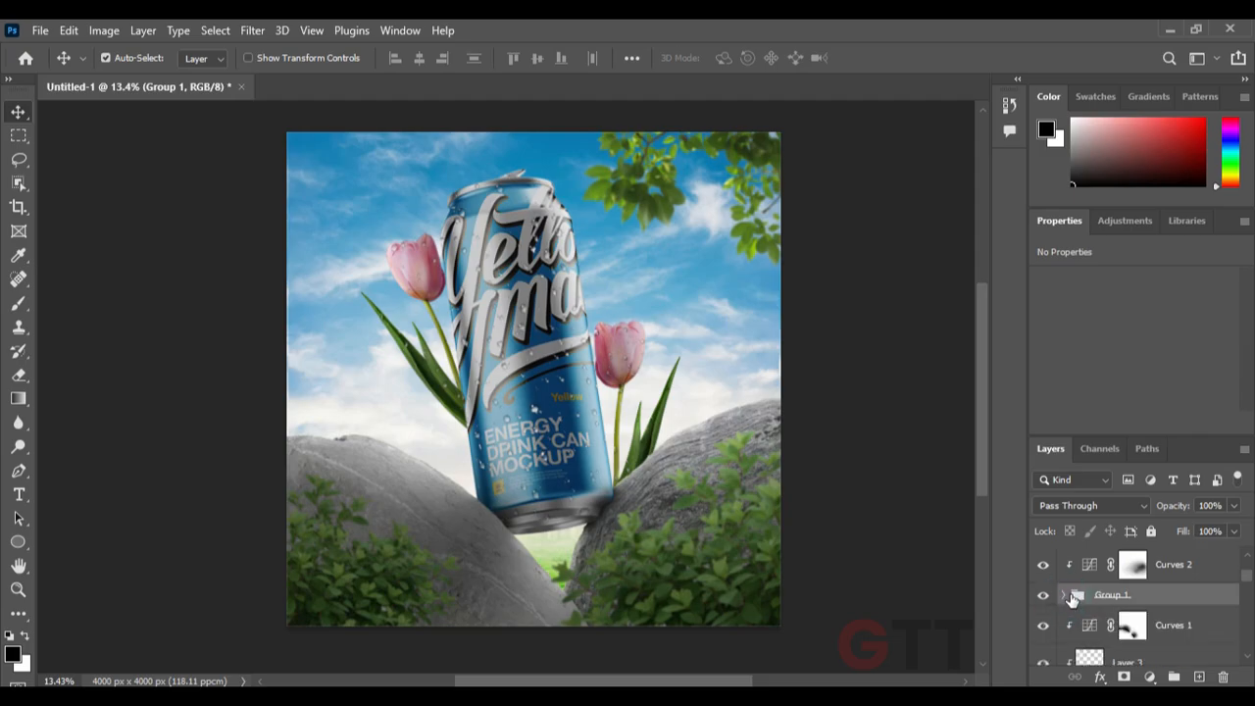
scroll(1184, 611, "up", 3)
left_click(1181, 557)
left_click(656, 684)
left_click_drag(504, 177, 556, 297)
left_click_drag(740, 376, 790, 333)
key("Return")
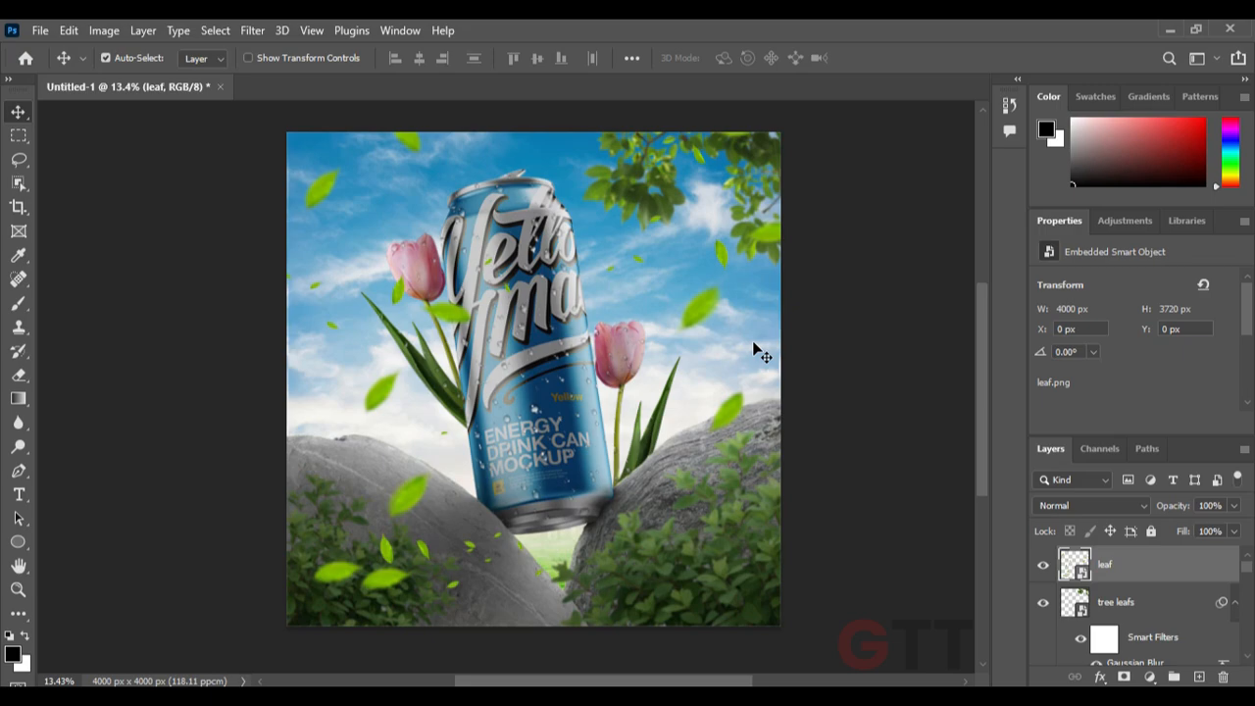
Add a Hue/Saturation adjustment clipped to the leaf layer and reduce its saturation
left_click(1150, 677)
left_click(1167, 499)
left_click(1115, 422)
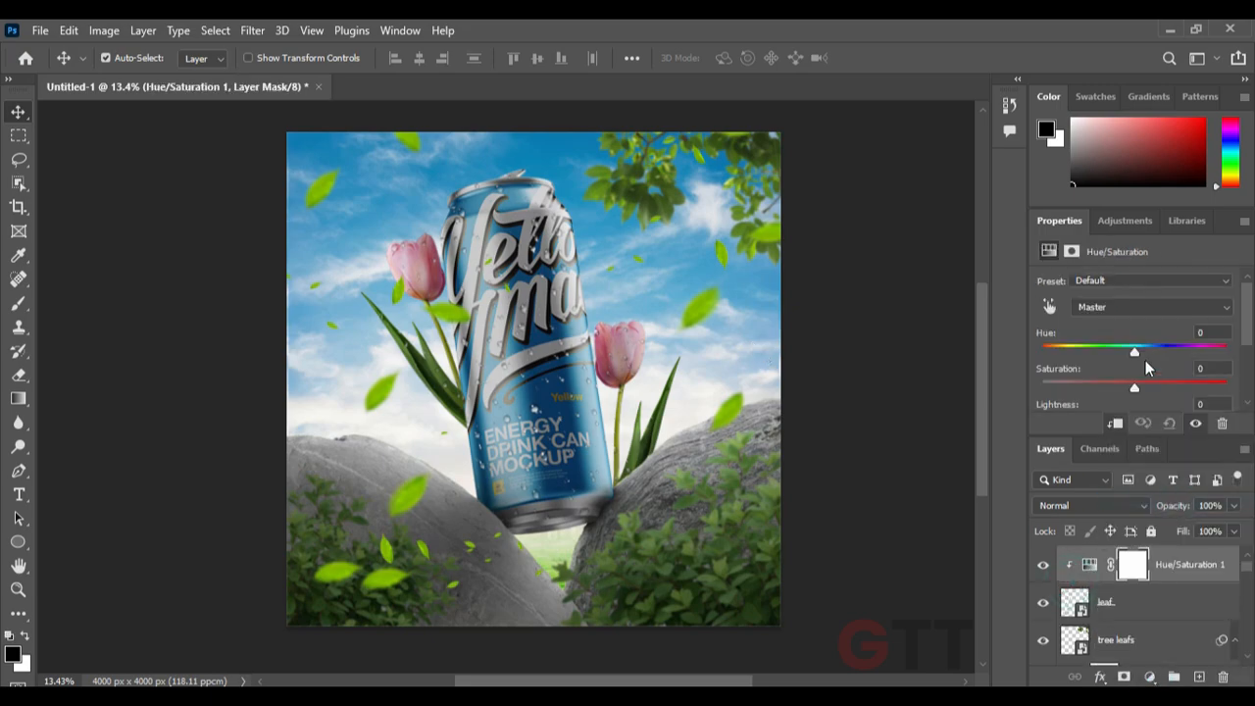
left_click_drag(1136, 388, 1089, 390)
left_click(877, 479)
Apply a Motion Blur with 0° angle and 218 px distance to the leaf layer
left_click(1117, 600)
left_click(252, 30)
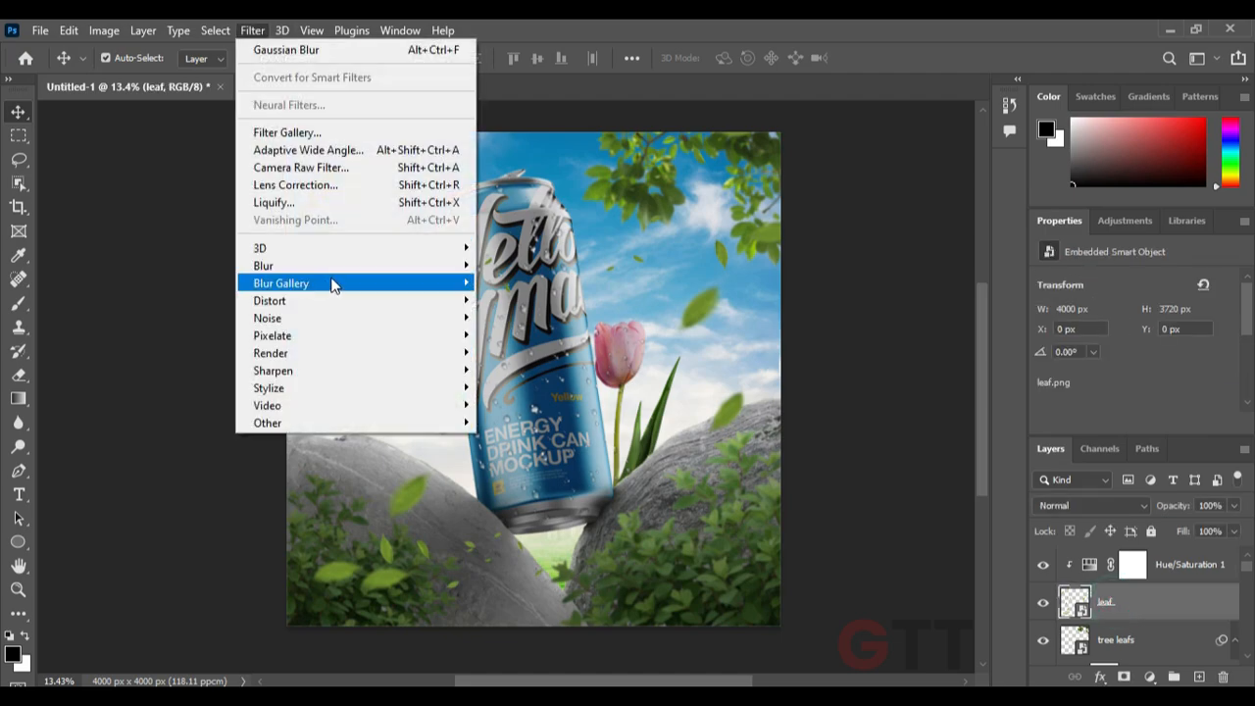
mouse_move(372, 266)
left_click(515, 367)
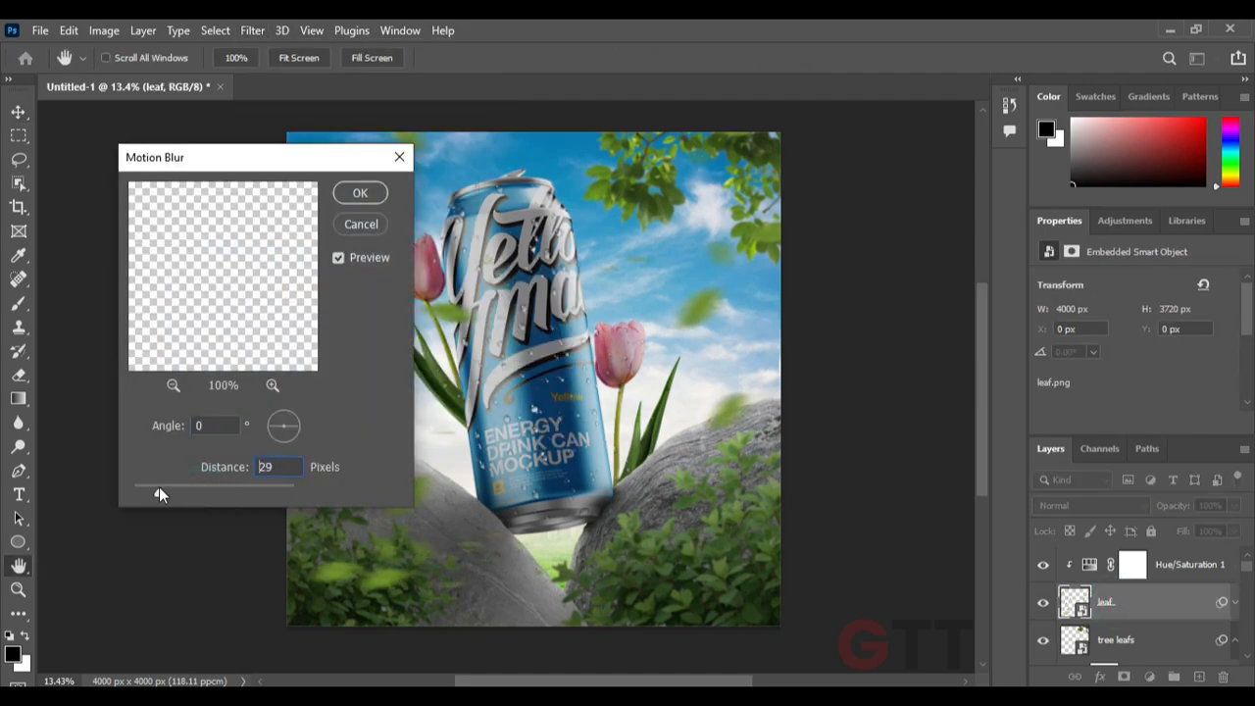
left_click_drag(159, 486, 211, 494)
left_click(359, 192)
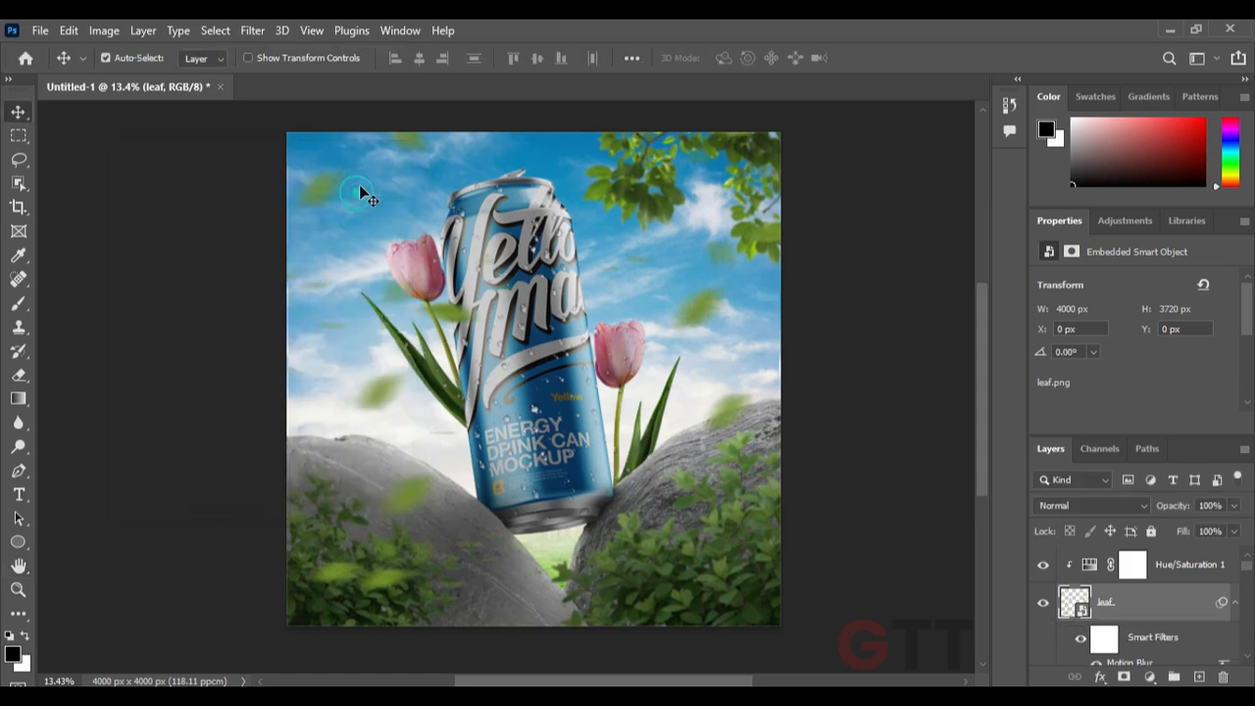
Set the leaf layer's Motion Blur distance to 110 px
double_click(1133, 663)
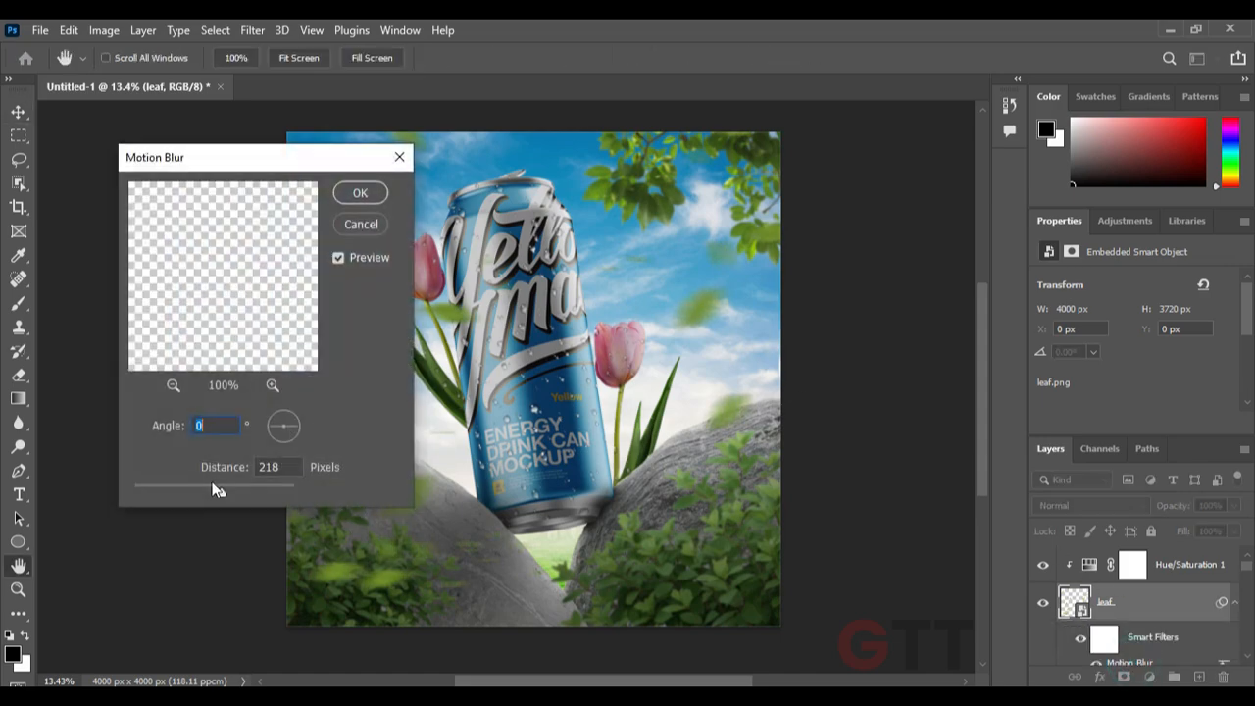
mouse_move(197, 485)
left_mouse_down()
mouse_move(180, 493)
mouse_move(192, 492)
left_mouse_up()
key("Return")
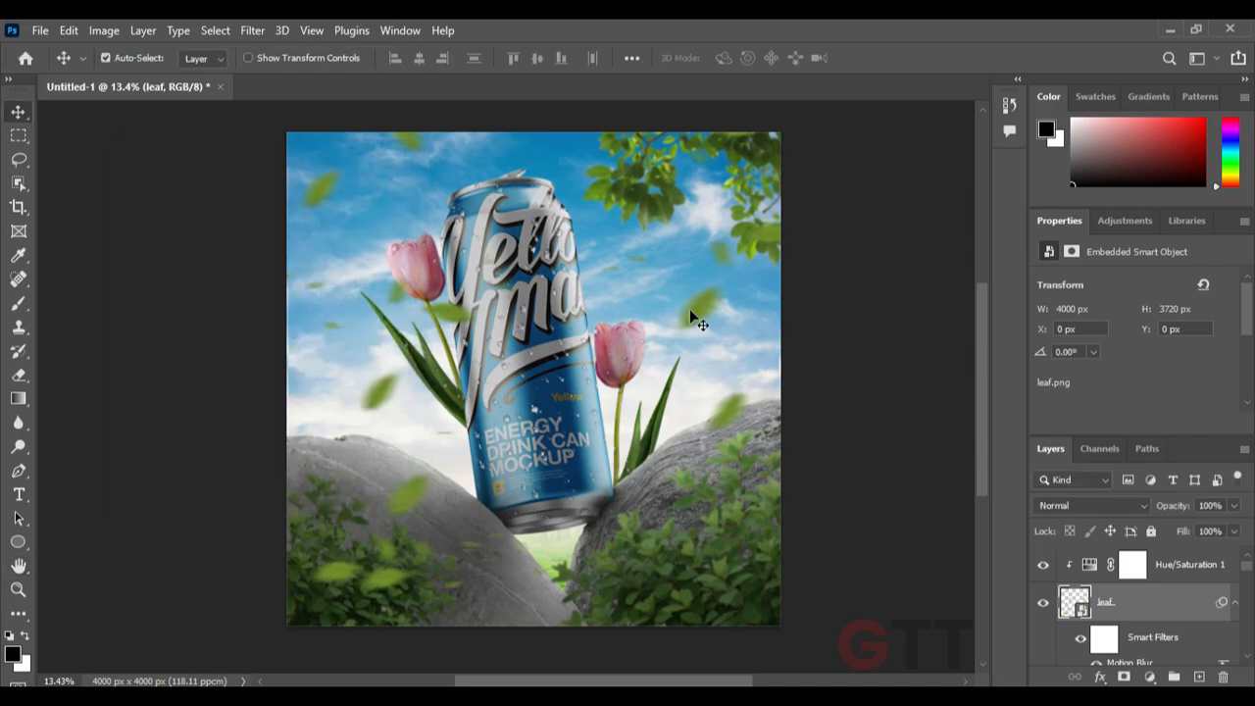
Place the Birds image directly above the fresh-grass background layer and move it into the sky beside the right tulip
left_click_drag(690, 309, 685, 314)
scroll(1137, 610, "down", 3)
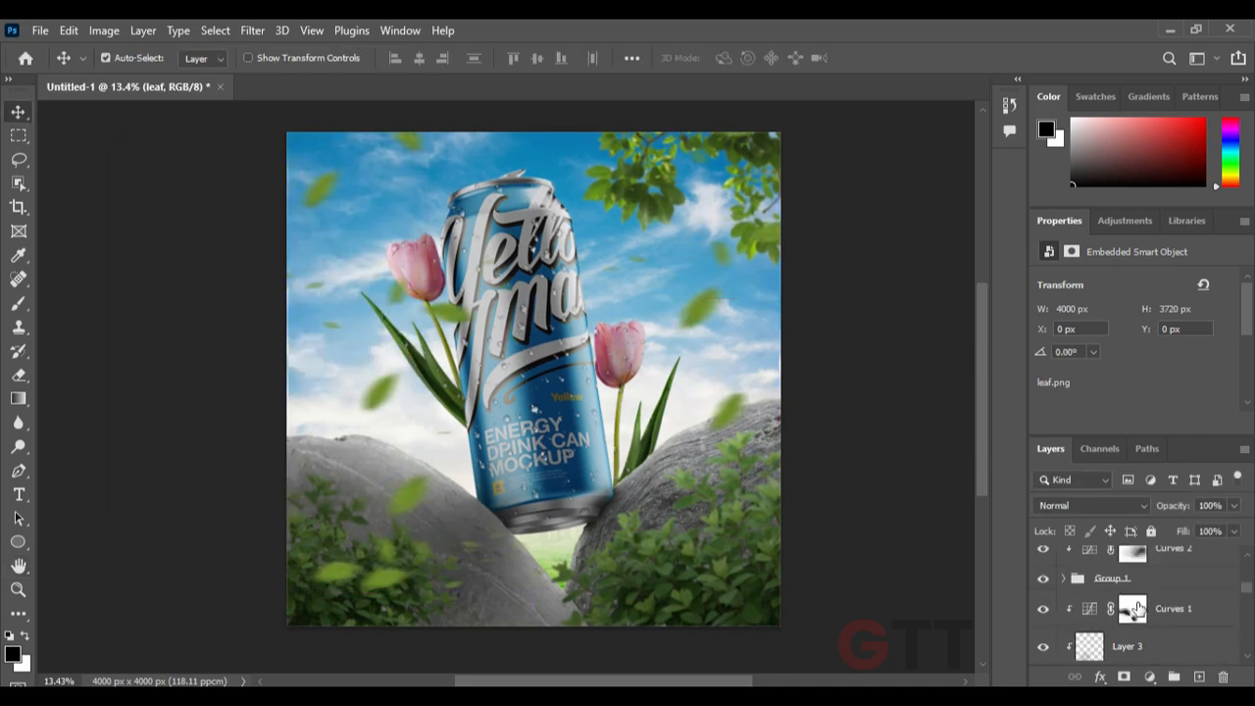
scroll(1136, 620, "down", 5)
scroll(1149, 628, "up", 2)
left_click(1161, 639)
key("alt+Tab")
left_click(447, 401)
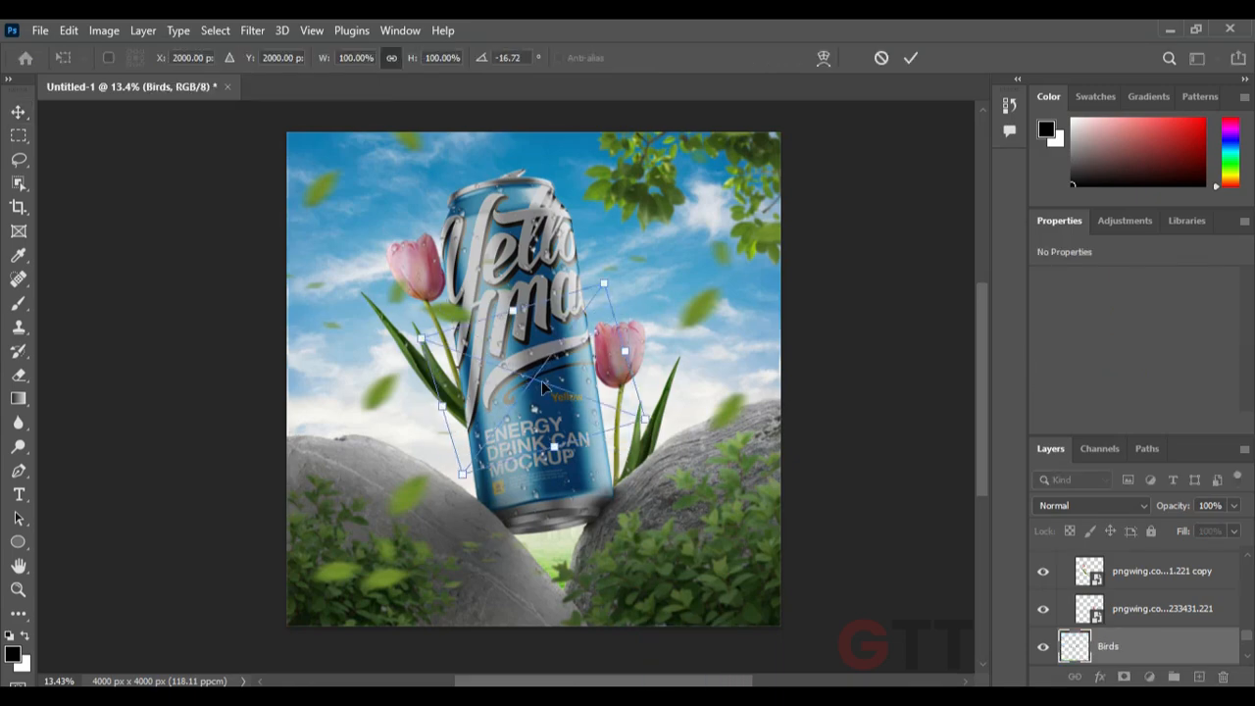
left_click_drag(798, 353, 790, 323)
key("Return")
Adjust the birds in the sky right of the right tulip to 39.68% scale and -16.50° rotation
scroll(745, 339, "up", 16)
left_click_drag(855, 416, 871, 417)
left_click_drag(814, 309, 831, 310)
key("ctrl+t")
mouse_move(898, 290)
left_mouse_down()
mouse_move(870, 261)
mouse_move(851, 262)
mouse_move(888, 289)
left_mouse_up()
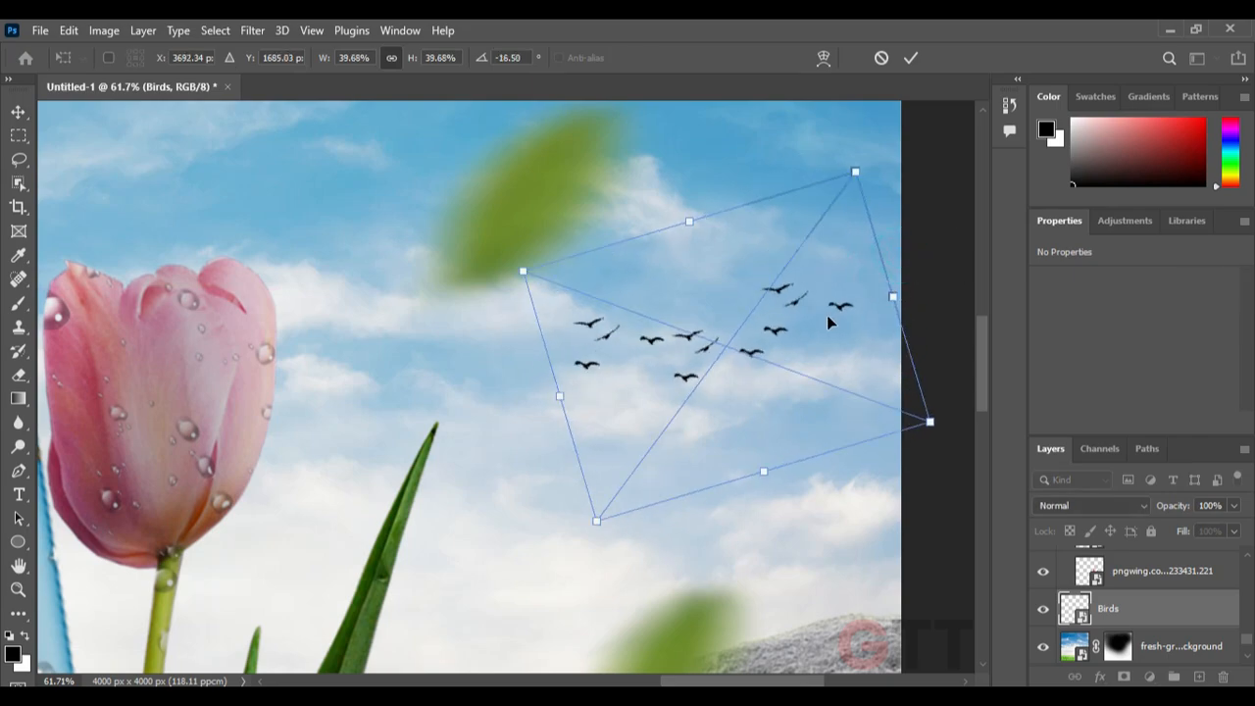
key("Return")
Apply a Motion Blur with 0° angle and 14 px distance to the Birds layer
left_click(252, 30)
mouse_move(323, 265)
left_click(521, 363)
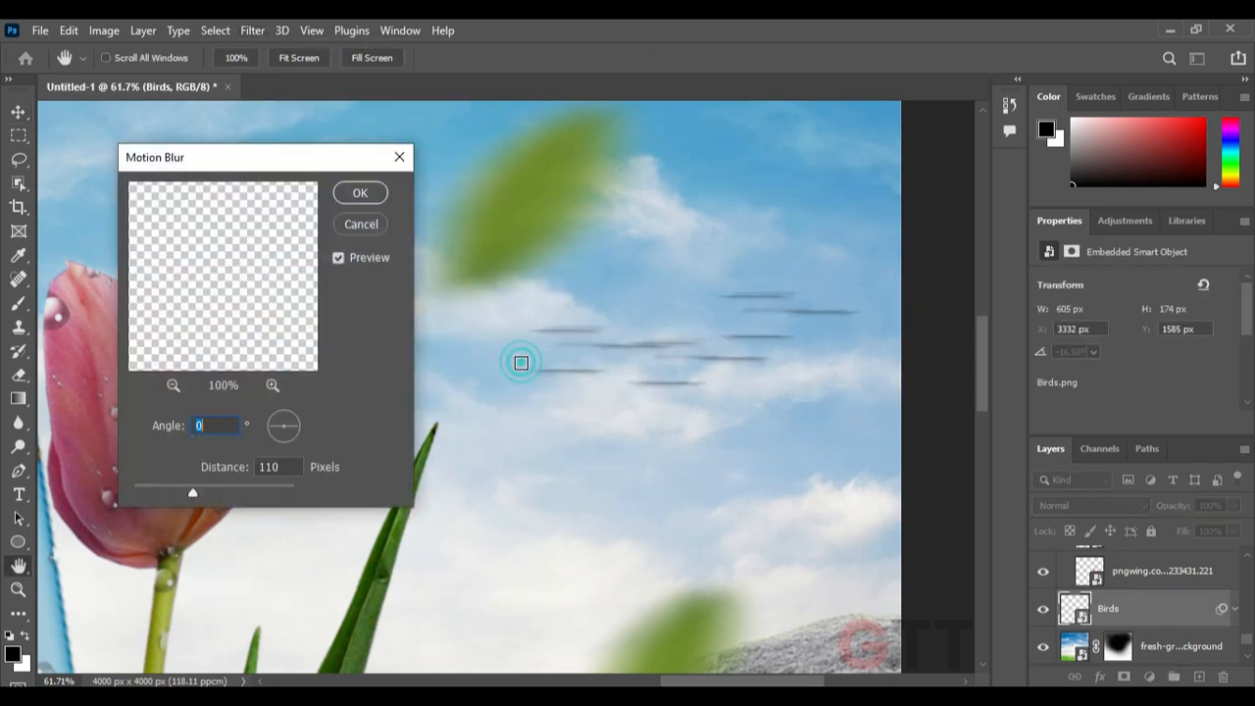
left_click_drag(191, 497, 164, 498)
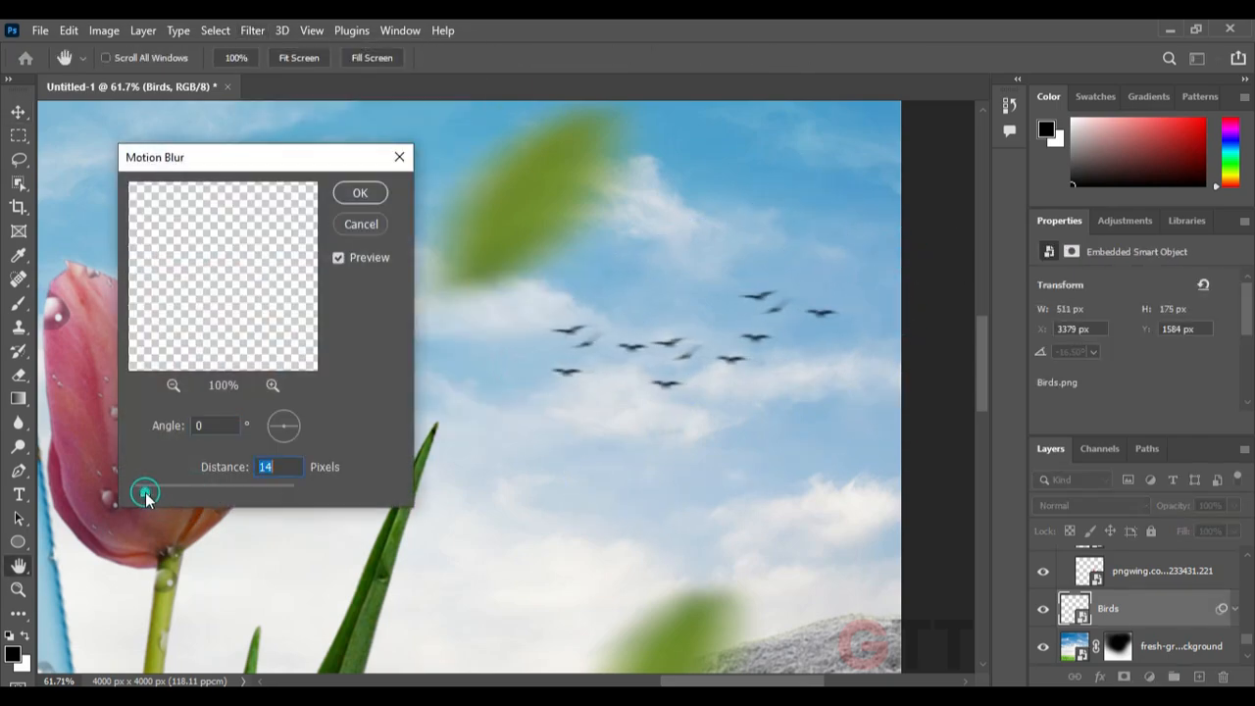
left_click(360, 193)
Lower the opacity of the Curves 3 shading layer clipped to the can
scroll(383, 230, "down", 6)
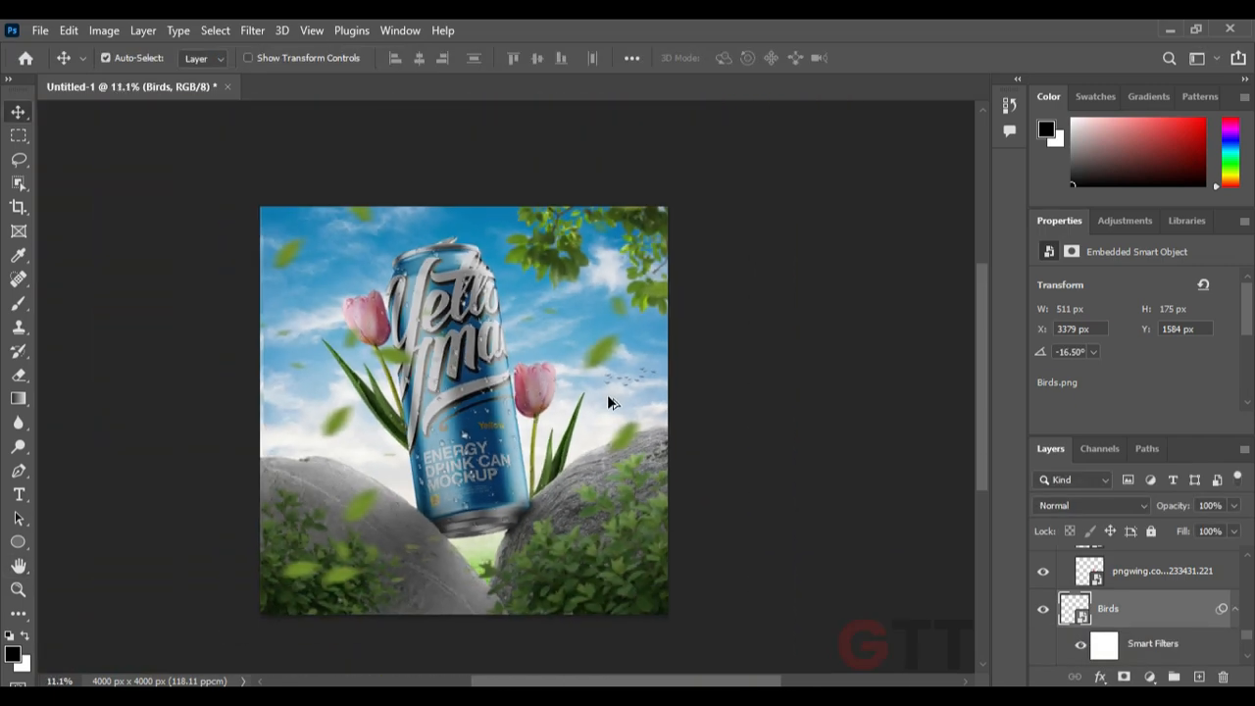
left_click_drag(529, 407, 532, 404)
scroll(451, 510, "up", 1)
left_click_drag(464, 508, 473, 506)
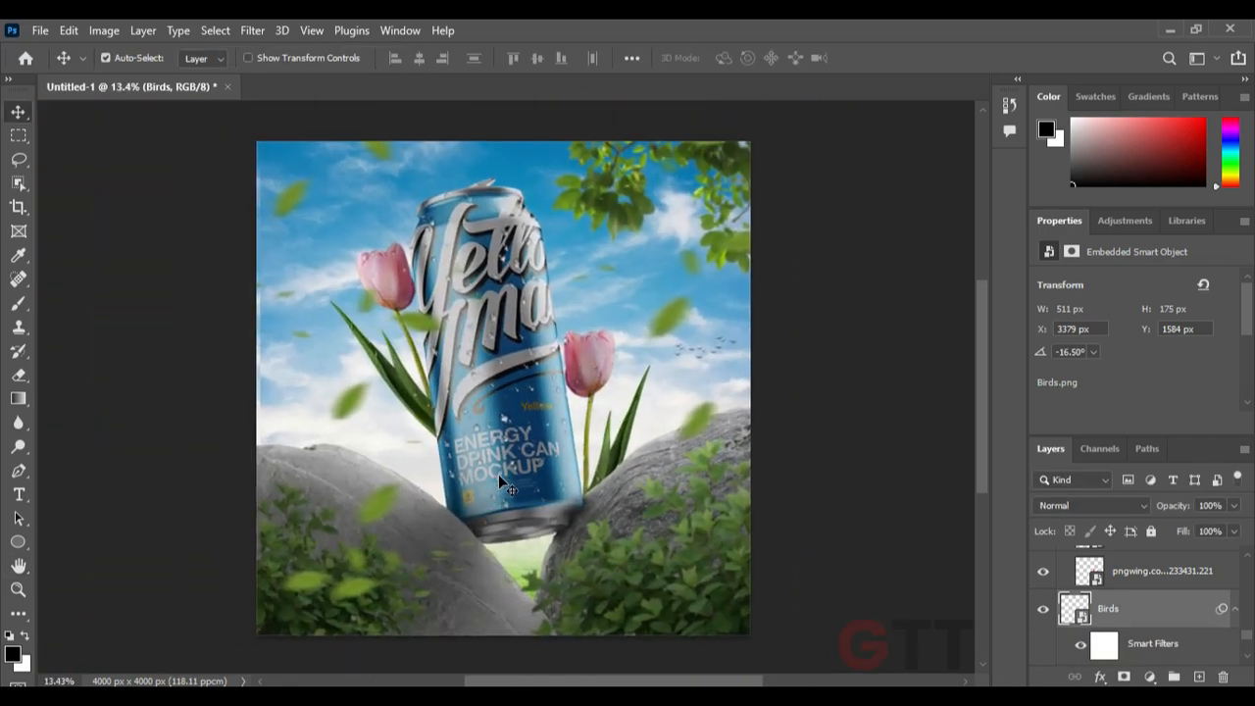
left_click(515, 480)
left_click(1090, 566)
left_click_drag(1171, 507, 1155, 512)
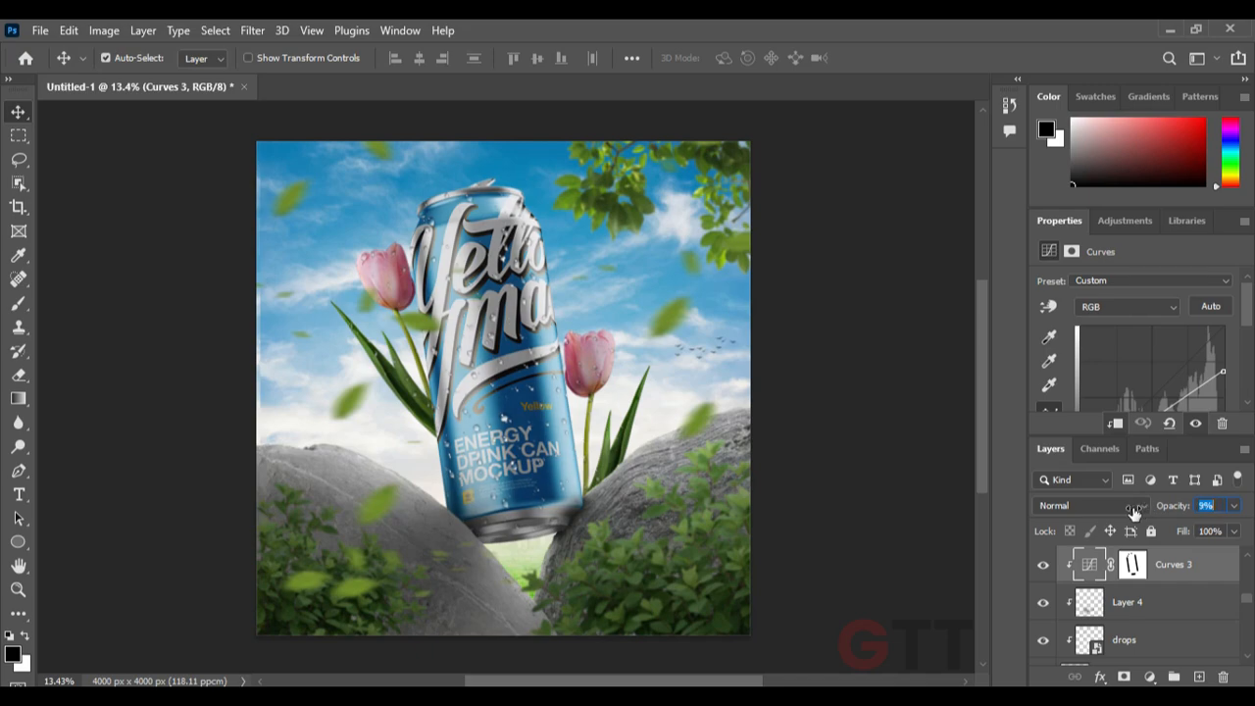
left_click(812, 528)
Collapse Group 2 and lower the opacity of the tulips' Curves 4 shading layer to about 71%
left_click(605, 451)
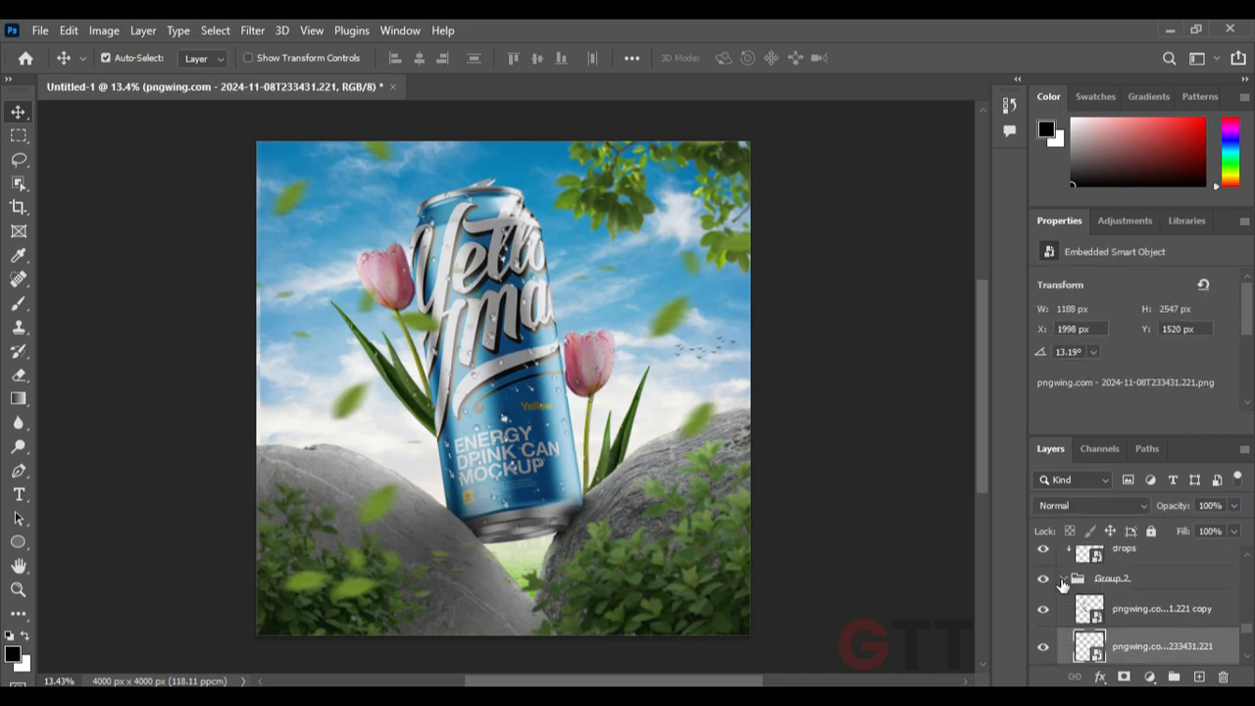
left_click(1064, 583)
scroll(1114, 596, "up", 3)
left_click(1095, 586)
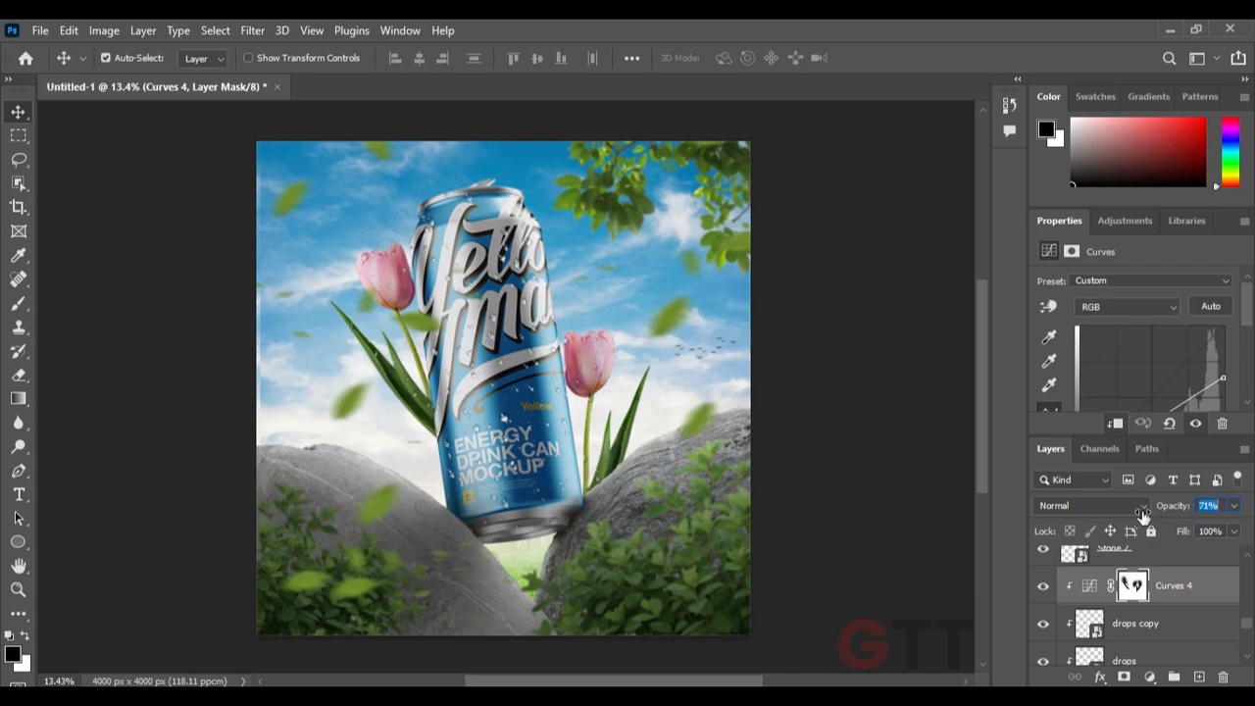
Stretch the sky background layer slightly outward at its left and right edges to cover the canvas
left_click(269, 387)
key("ctrl+t")
left_click_drag(258, 434, 244, 435)
left_click_drag(745, 434, 750, 434)
key("Return")
left_click(812, 416)
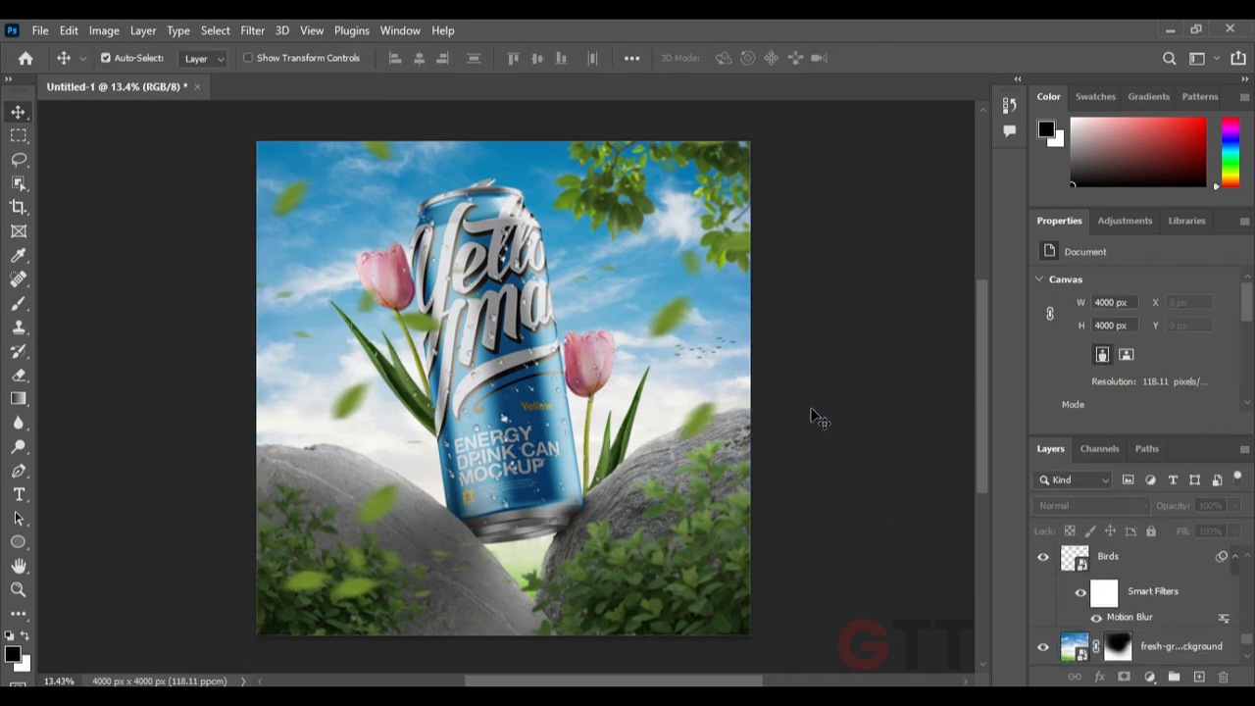
key("ctrl+z")
Add a white (ffffff) Solid Color fill clipped to Stone 2 and invert its mask to black
scroll(1167, 573, "down", 1)
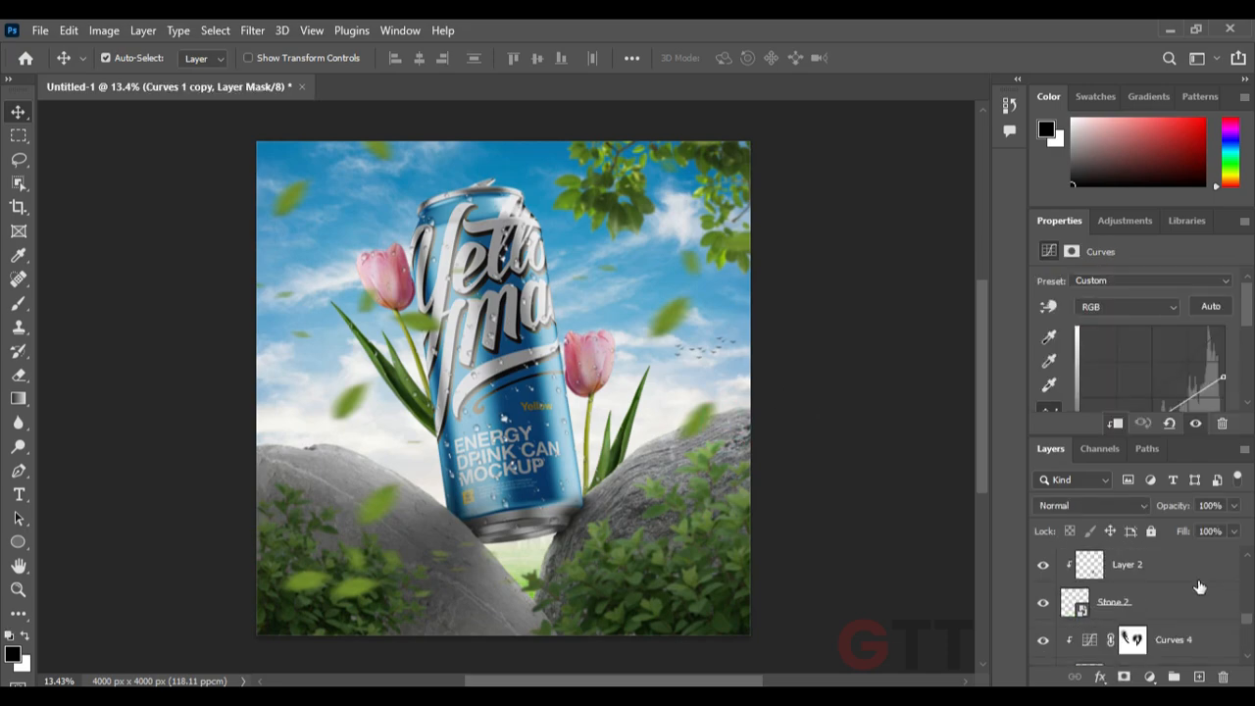
left_click(1138, 601)
left_click(1147, 677)
left_click(1161, 353)
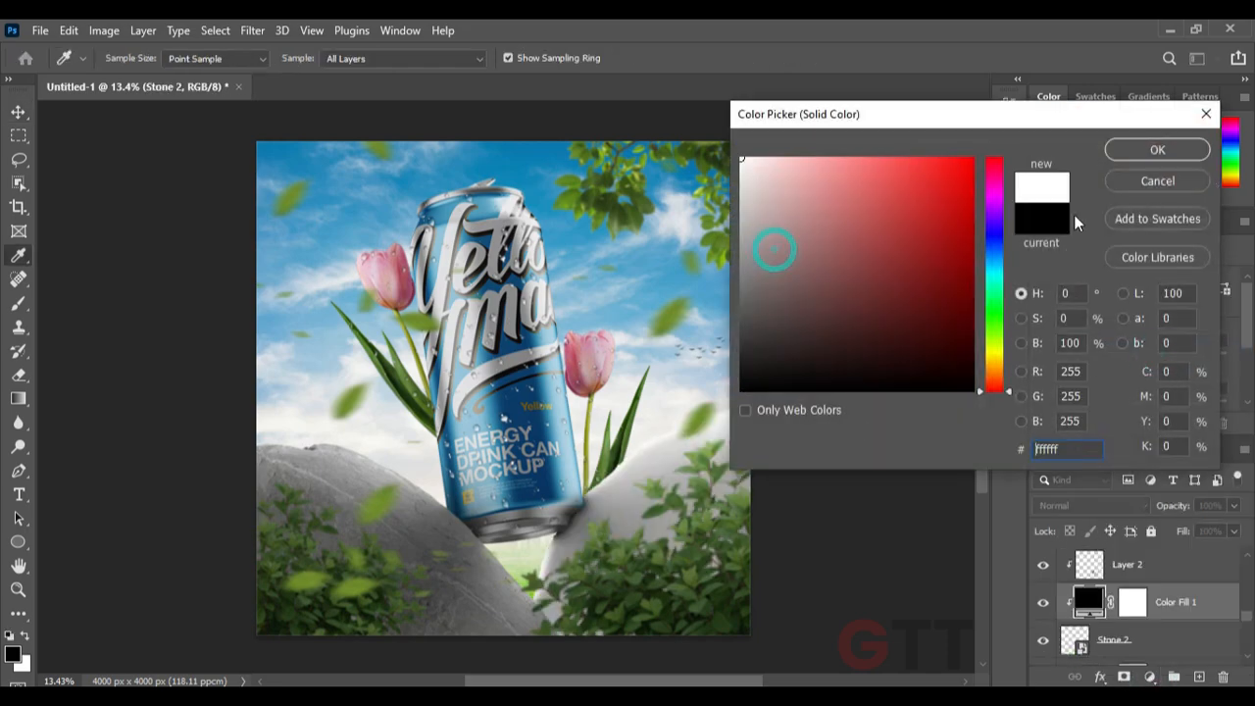
left_click(1157, 148)
key("ctrl+i")
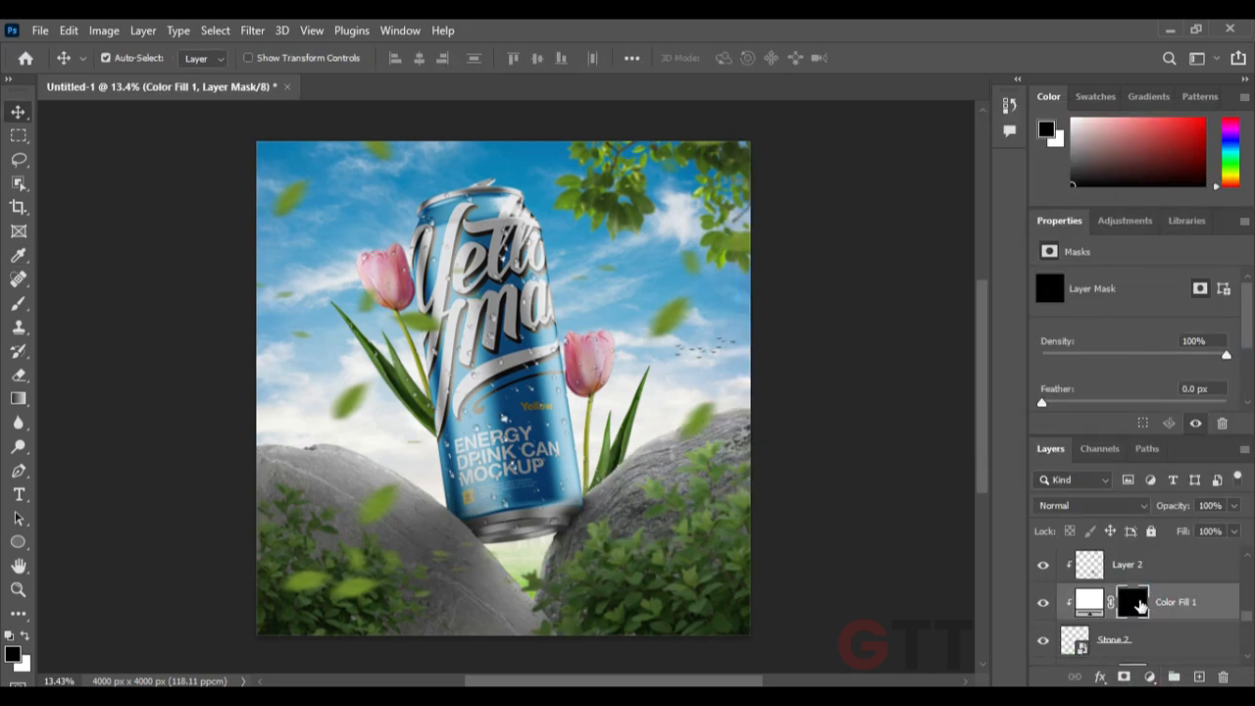
Brush white on the Color Fill 1 mask along the right stone's upper edge with a 250 px brush at 9% opacity
left_click(18, 306)
scroll(720, 406, "up", 3)
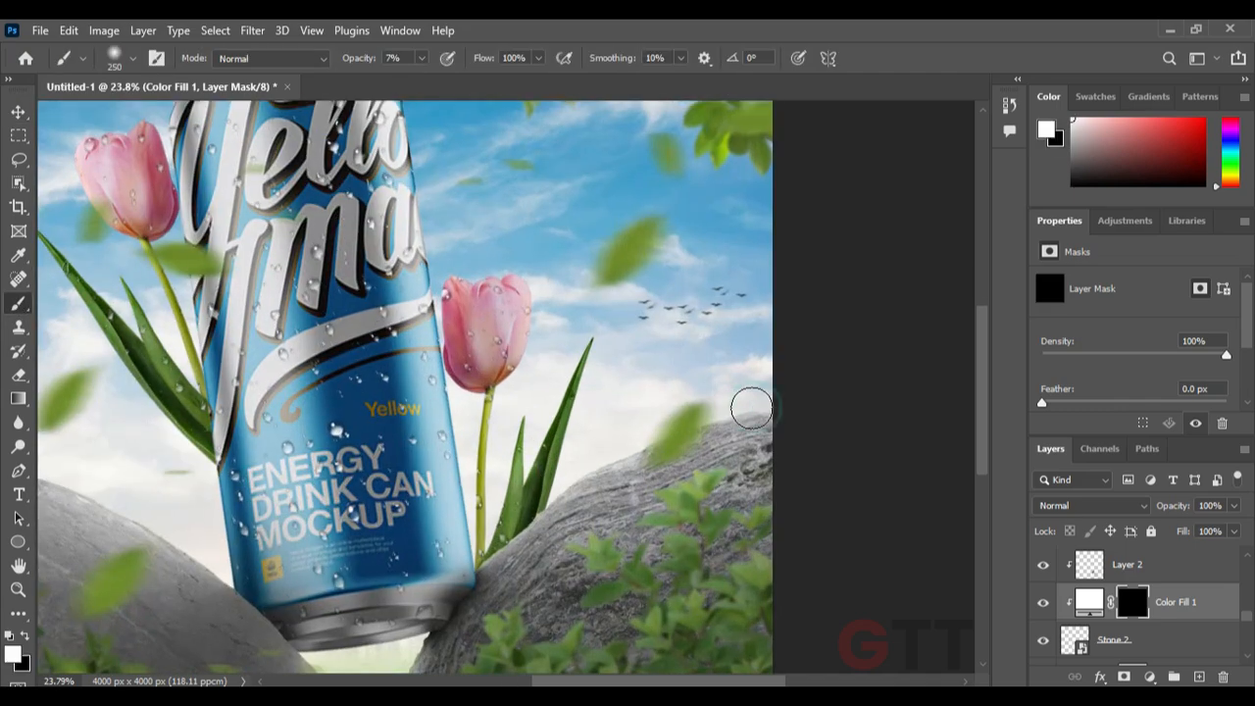
scroll(762, 399, "up", 3)
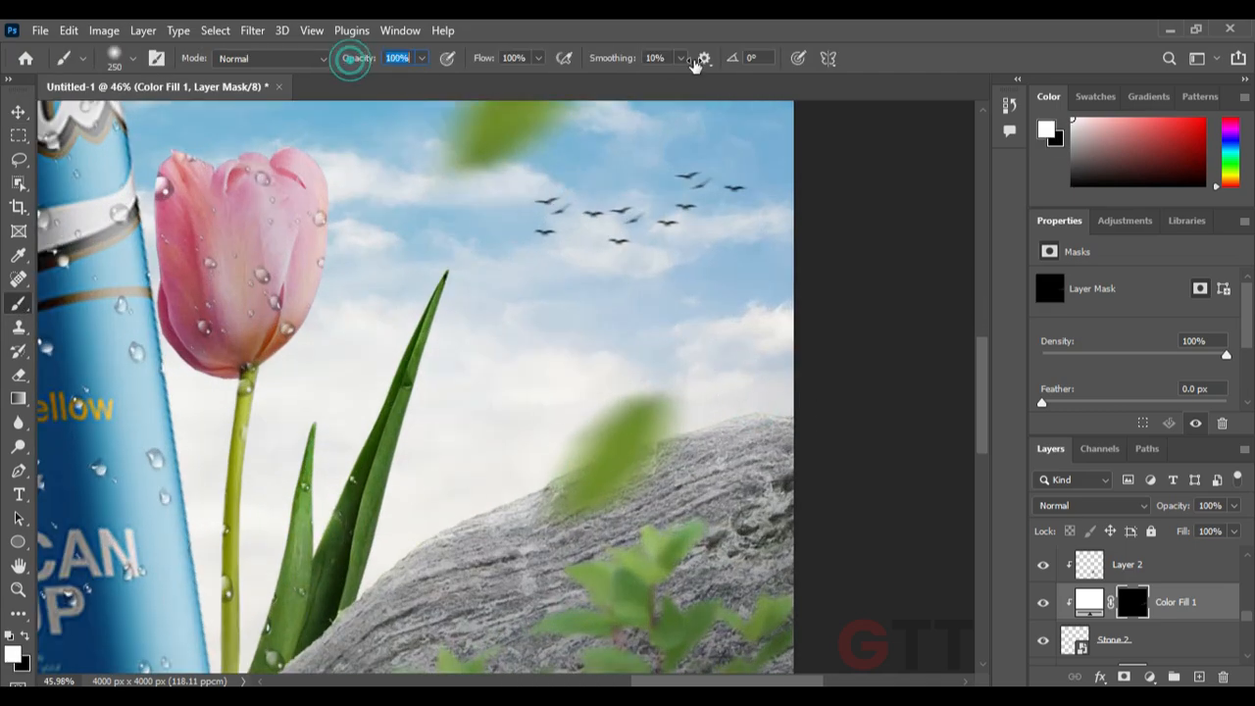
left_click(758, 416)
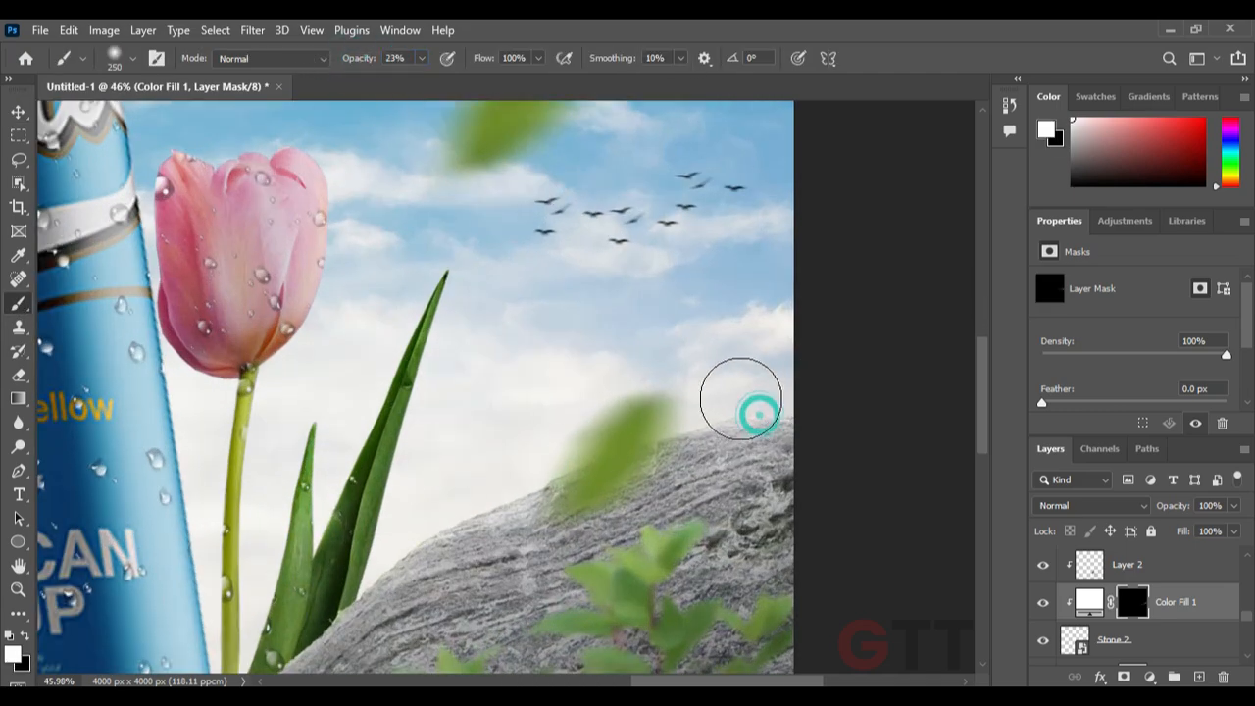
left_click_drag(351, 58, 339, 59)
left_click_drag(508, 413, 560, 356)
left_click_drag(385, 509, 469, 451)
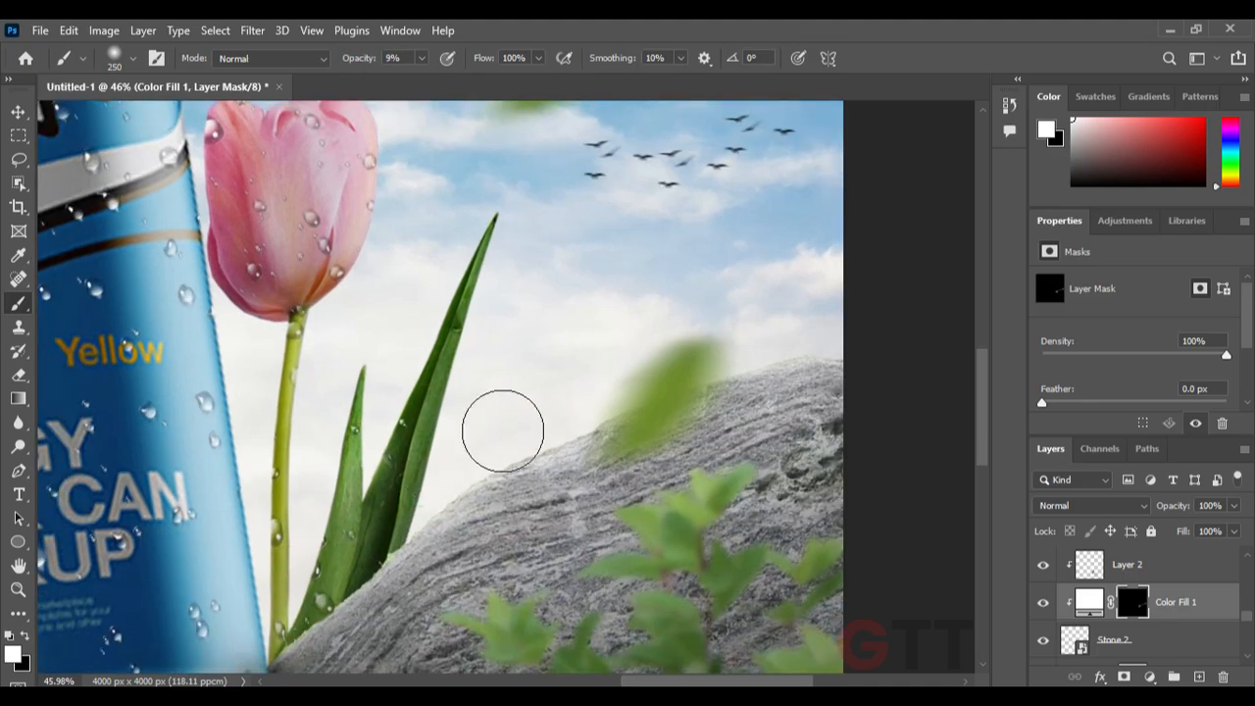
left_click_drag(568, 523, 673, 410)
scroll(527, 415, "down", 2)
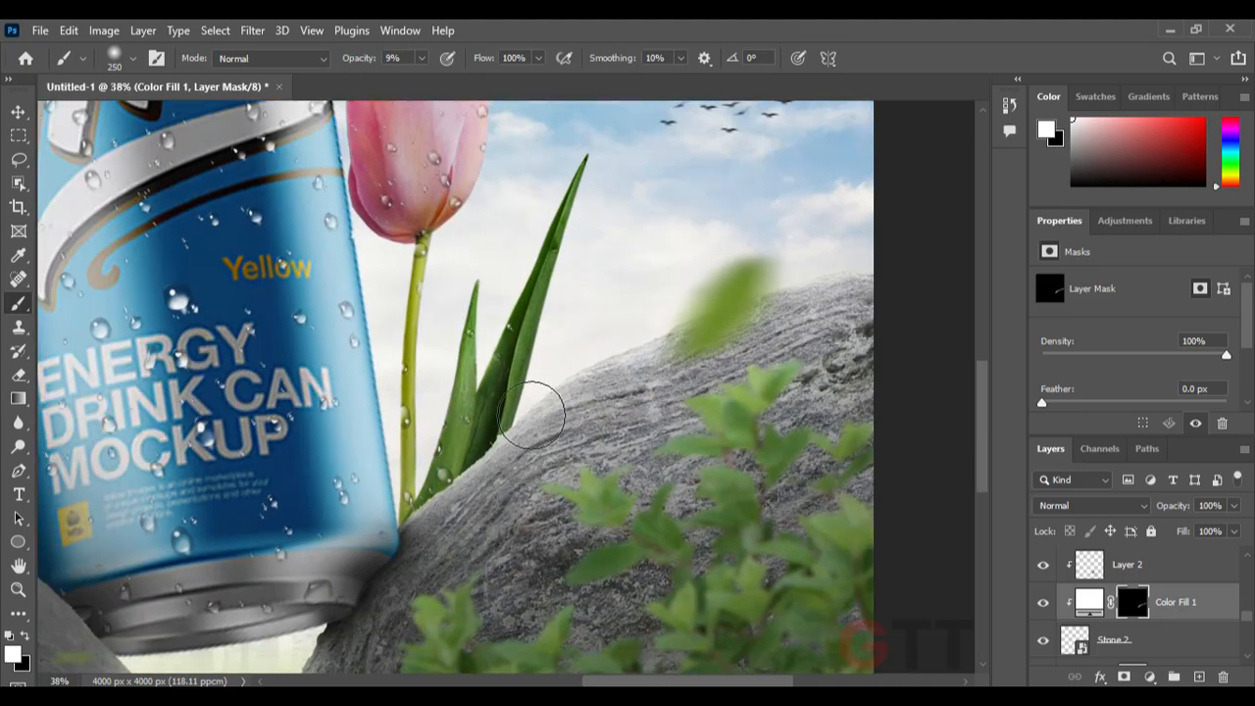
Enlarge the brush to 1300 px and add broad soft highlights over the stone on the Color Fill 1 mask at 9% opacity
key("bracketright")
key("bracketright")
key("bracketright")
key("bracketright")
key("bracketright")
key("bracketright")
key("bracketright")
key("bracketright")
key("bracketright")
key("bracketright")
key("bracketright")
left_click(425, 419)
scroll(544, 383, "down", 7)
left_click_drag(526, 422, 794, 421)
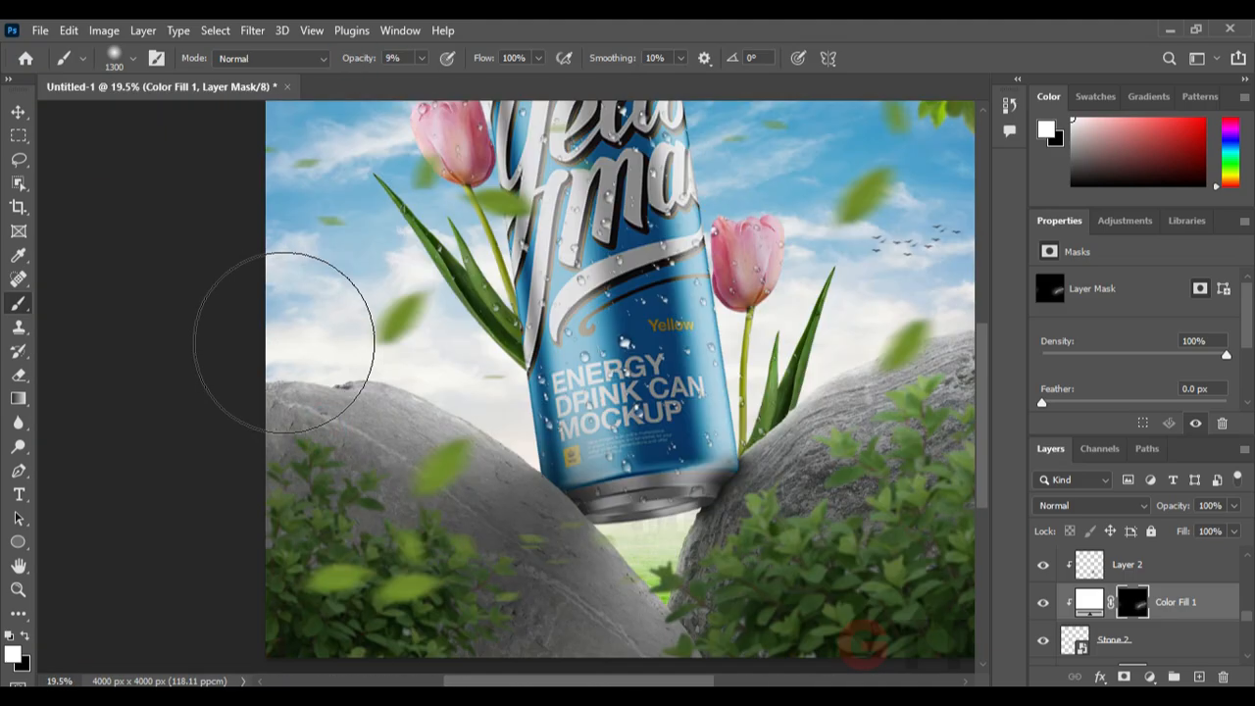
left_click(304, 344)
left_click_drag(771, 328, 567, 352)
Paint a highlight on the right stone's inner edge below the can with a 100 px brush at 21% opacity
scroll(431, 549, "up", 5)
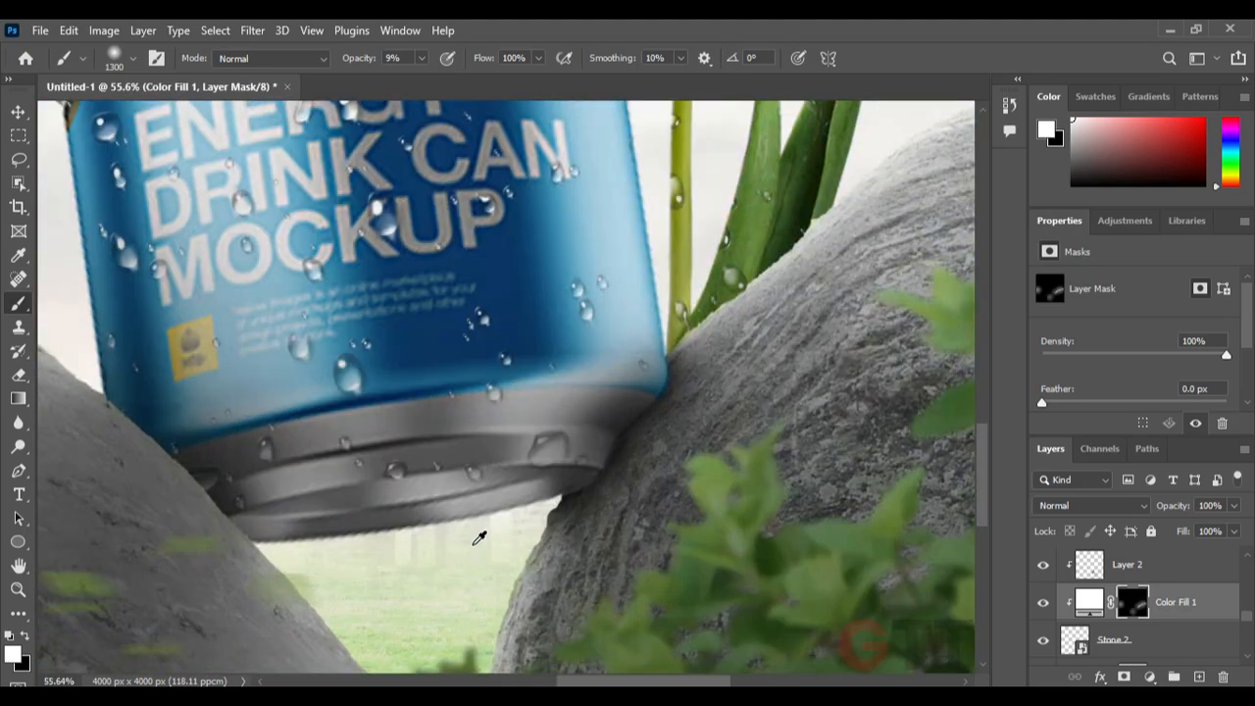
key("bracketleft")
key("bracketleft")
key("bracketleft")
key("bracketleft")
key("bracketleft")
key("bracketleft")
key("bracketleft")
key("bracketleft")
key("bracketleft")
key("bracketleft")
key("bracketleft")
key("bracketleft")
key("bracketleft")
key("bracketleft")
key("bracketleft")
key("bracketleft")
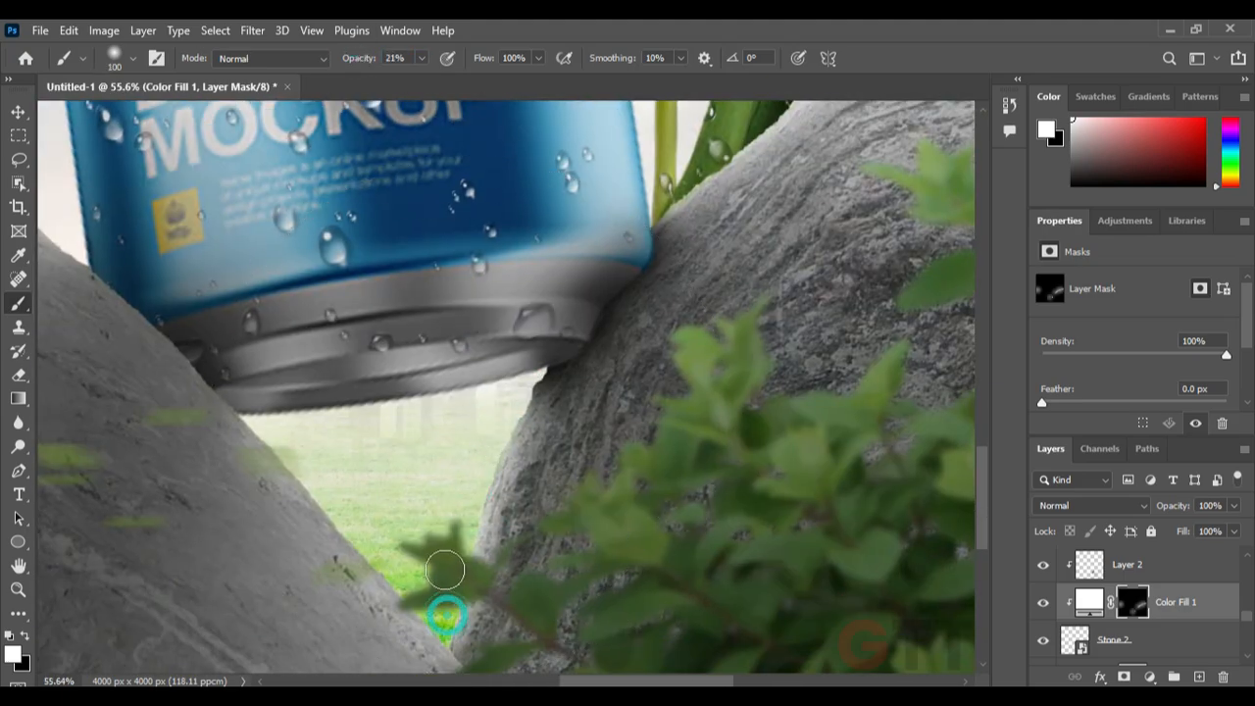
Paint soft black shading at the right stone's base on Layer 2 with an 800 px brush at 21% opacity
scroll(444, 570, "down", 5)
scroll(461, 481, "up", 3)
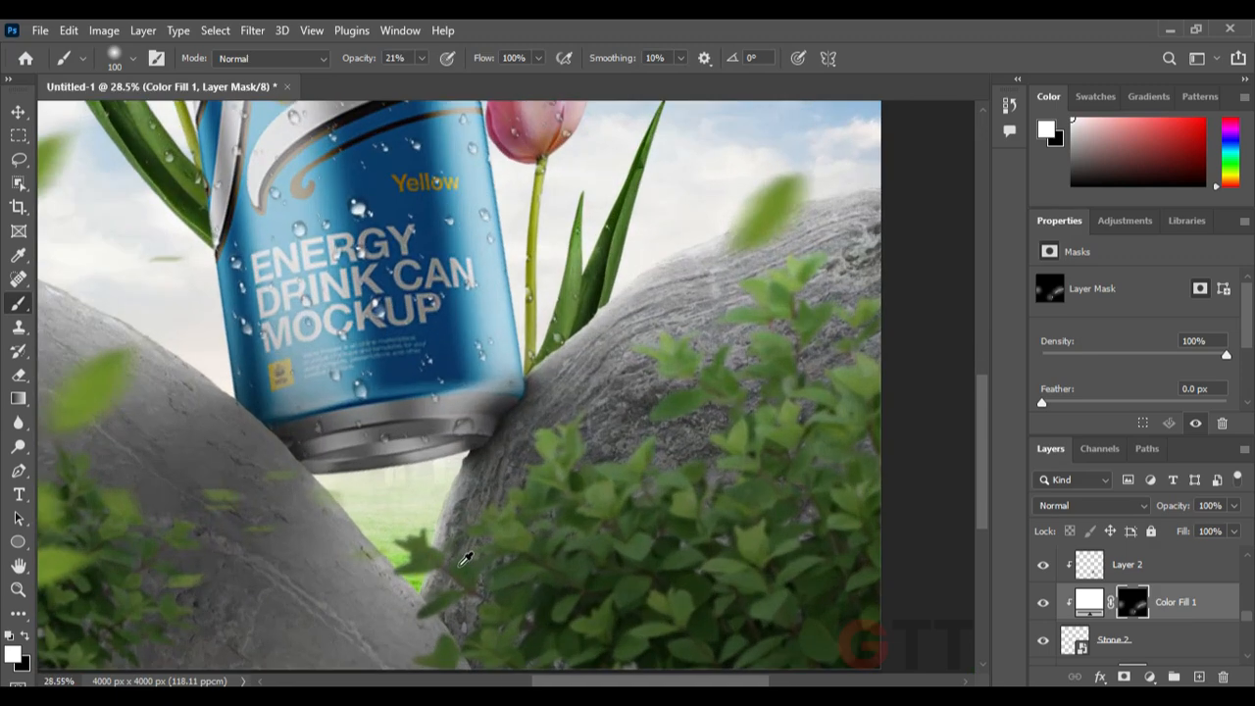
left_click(1088, 566)
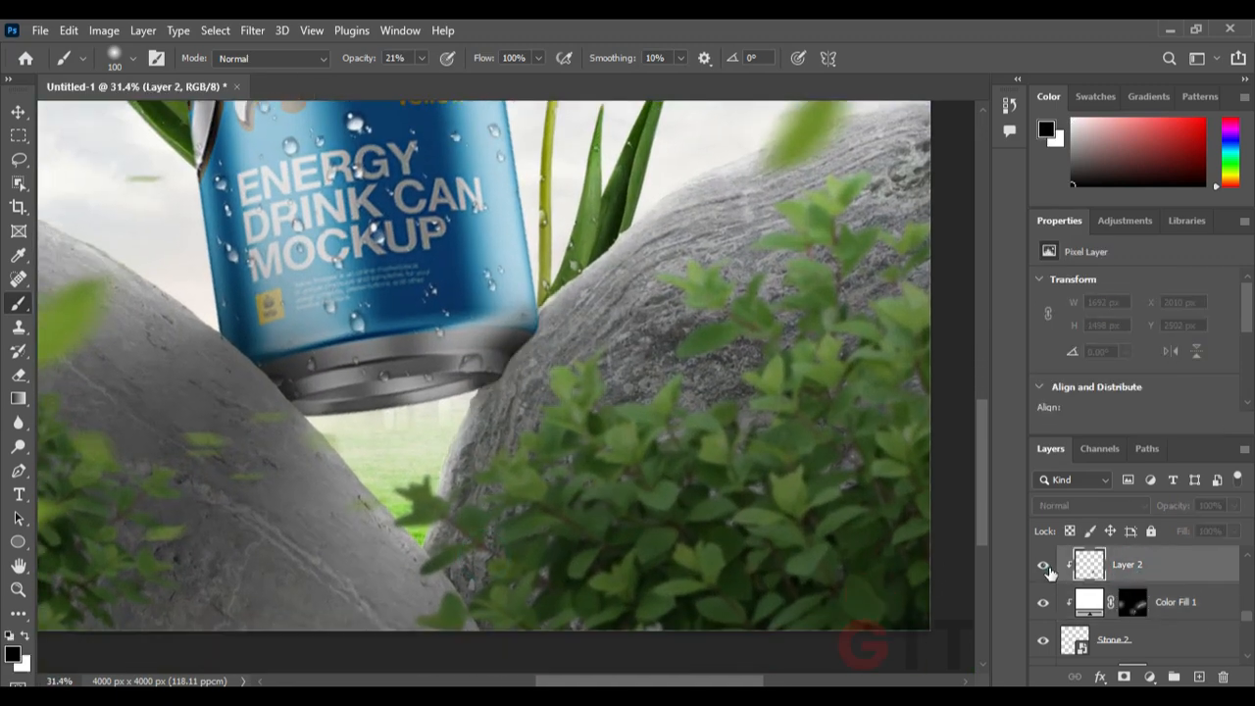
key("bracketright")
key("bracketright")
key("bracketright")
key("bracketright")
key("bracketright")
key("bracketright")
key("bracketright")
key("bracketright")
key("bracketright")
key("bracketright")
left_click(445, 599)
left_click(482, 631)
left_click(347, 654)
left_click(368, 572)
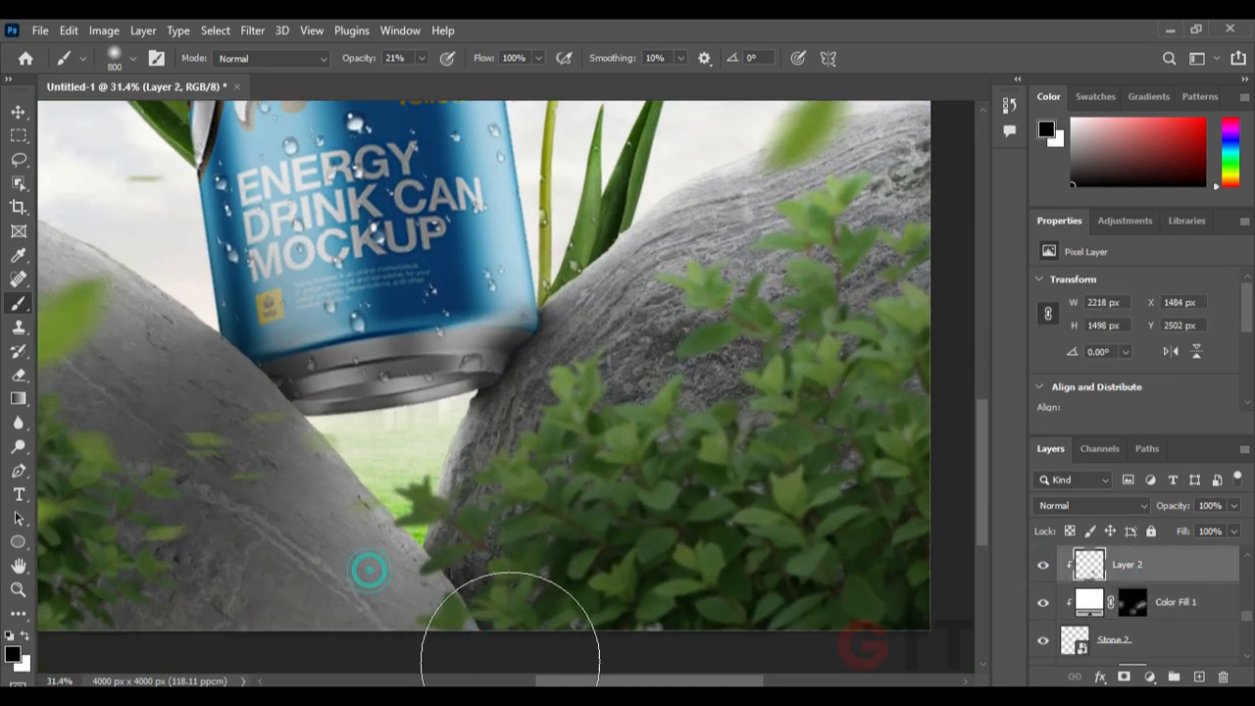
left_click(512, 661)
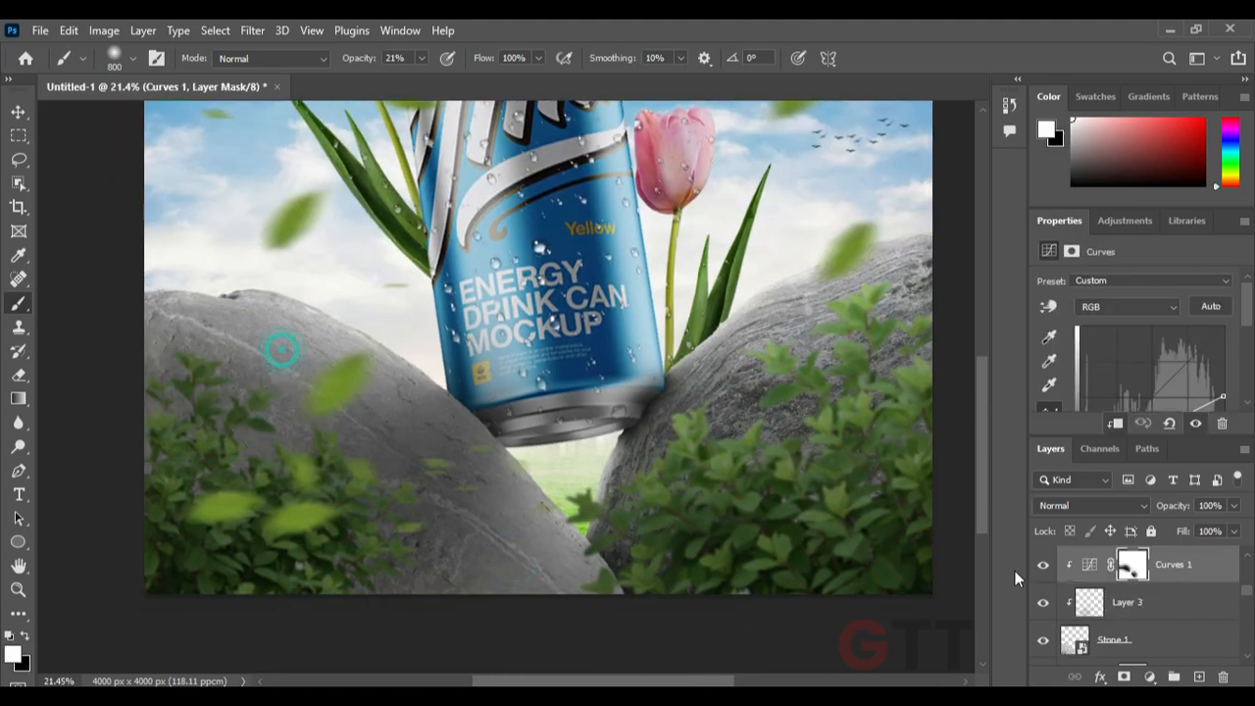
Darken the left stone's base on Layer 3 with broad black strokes, enlarging the brush from 800 to 1200 px at 21% opacity
left_click(1057, 610)
left_click(1045, 605)
left_click(1045, 605)
left_click_drag(342, 512, 381, 492)
left_click(675, 575)
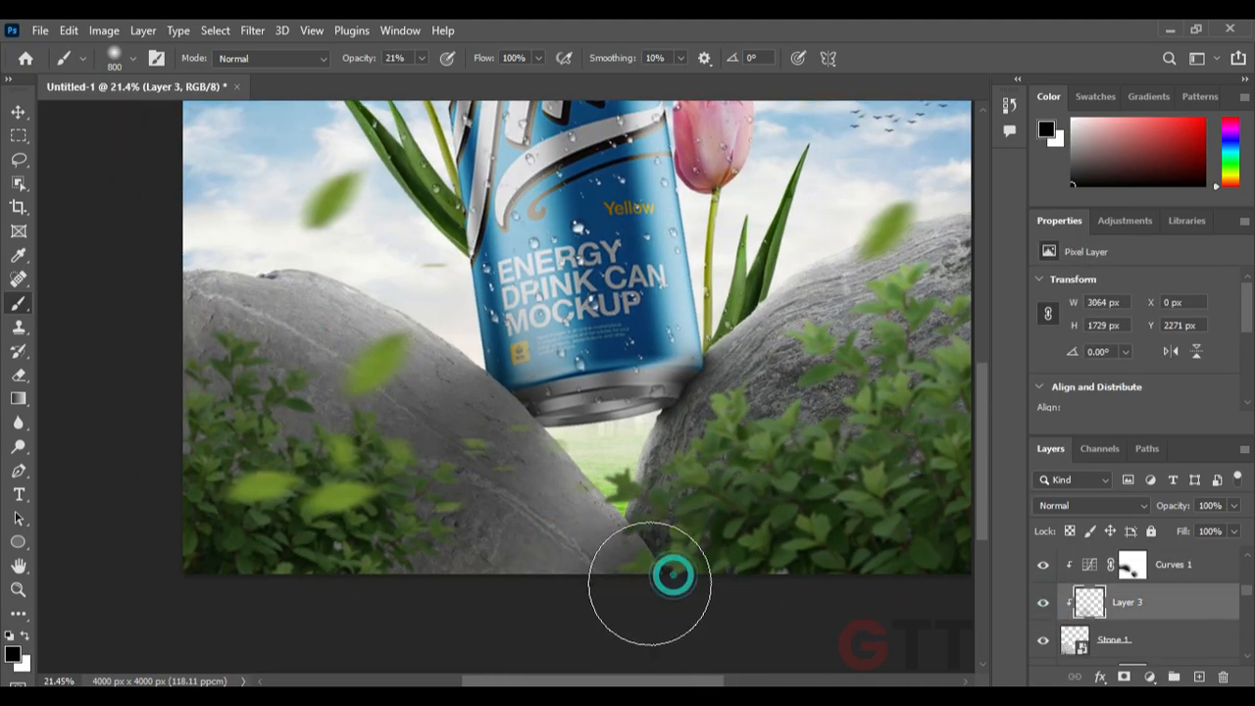
left_click_drag(627, 581, 286, 610)
left_click_drag(707, 607, 642, 597)
scroll(398, 518, "down", 6)
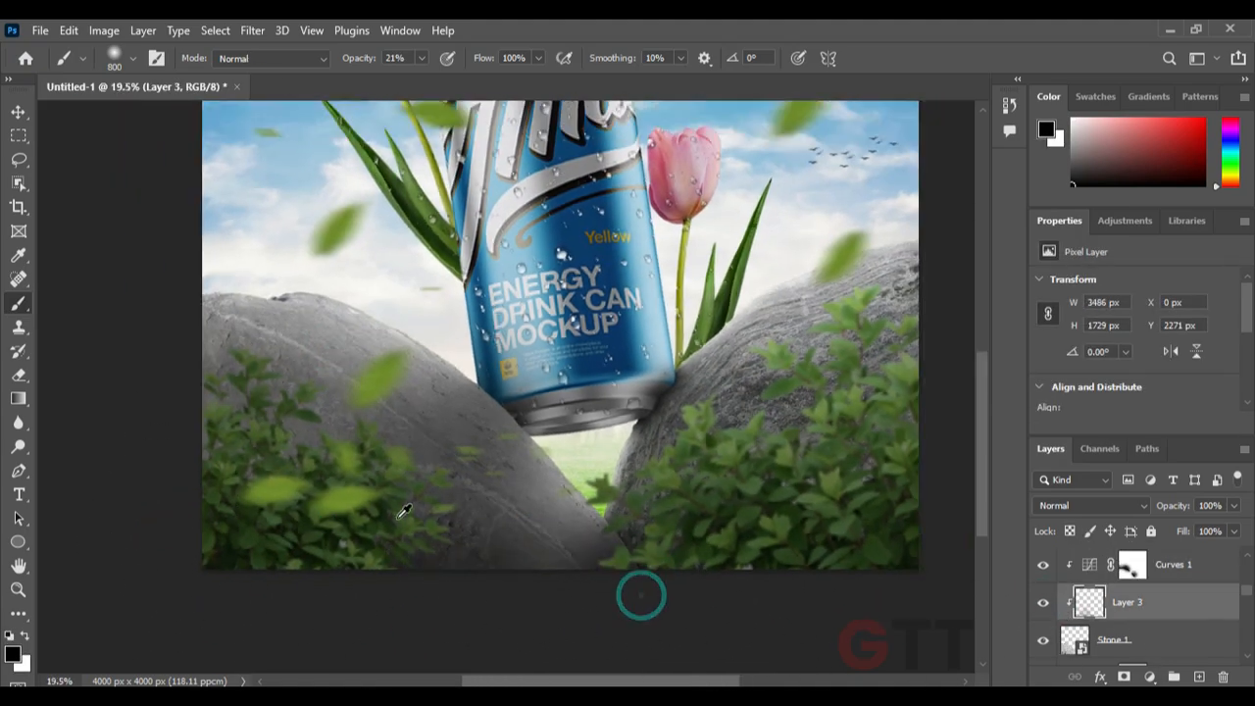
mouse_move(473, 521)
left_mouse_down()
mouse_move(316, 532)
mouse_move(519, 555)
mouse_move(314, 546)
left_mouse_up()
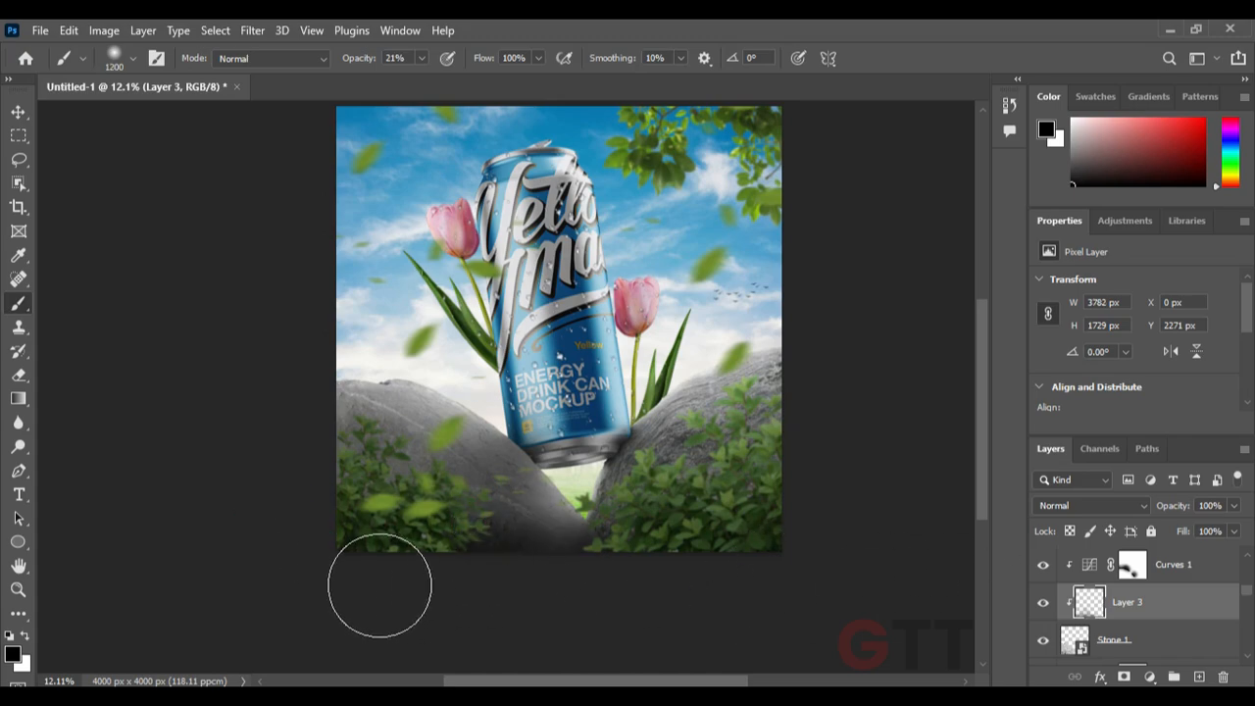
scroll(602, 562, "up", 2)
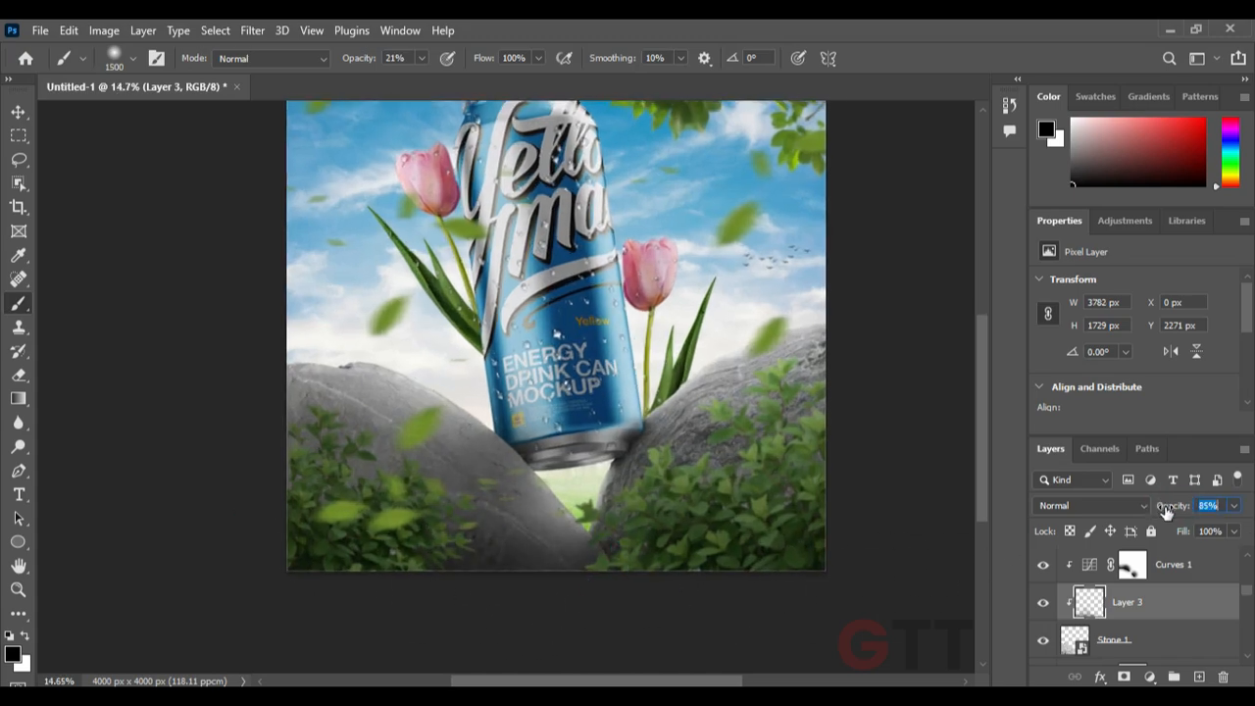
Add a white Solid Color fill clipped to Stone 1 and invert its mask to black
left_click(1157, 639)
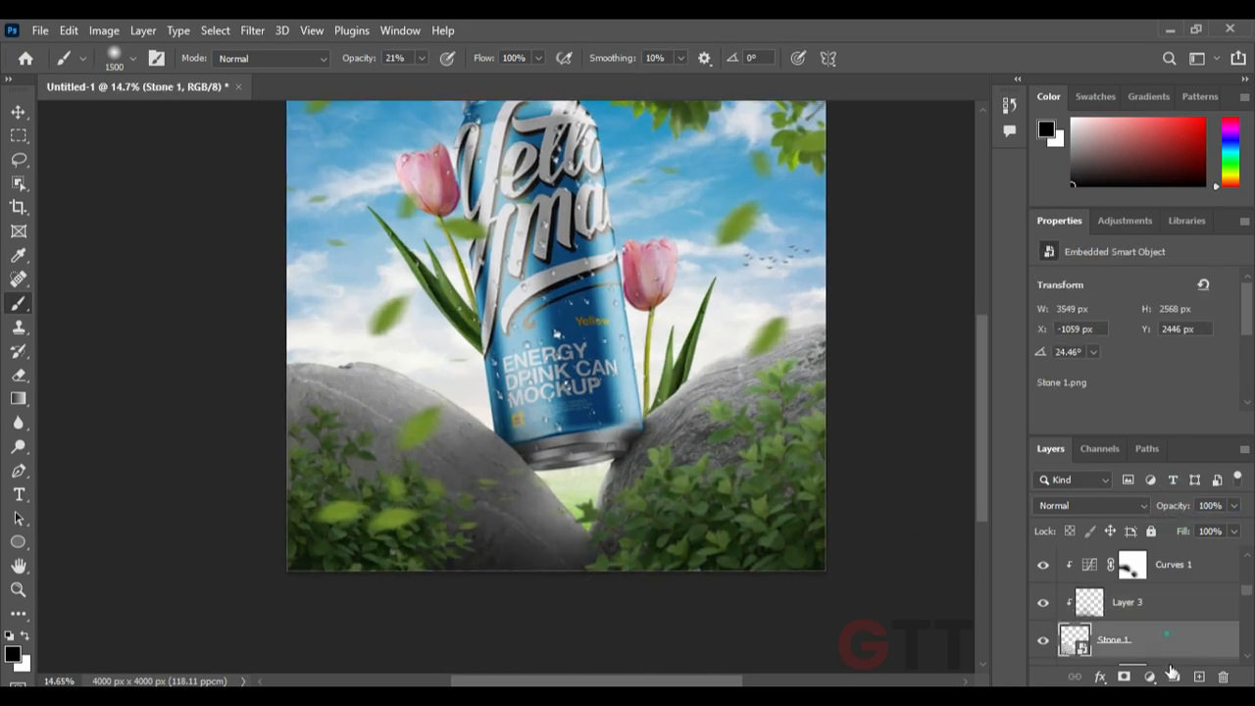
left_click(1149, 676)
left_click(1146, 361)
left_click(1154, 147)
left_click(1136, 650)
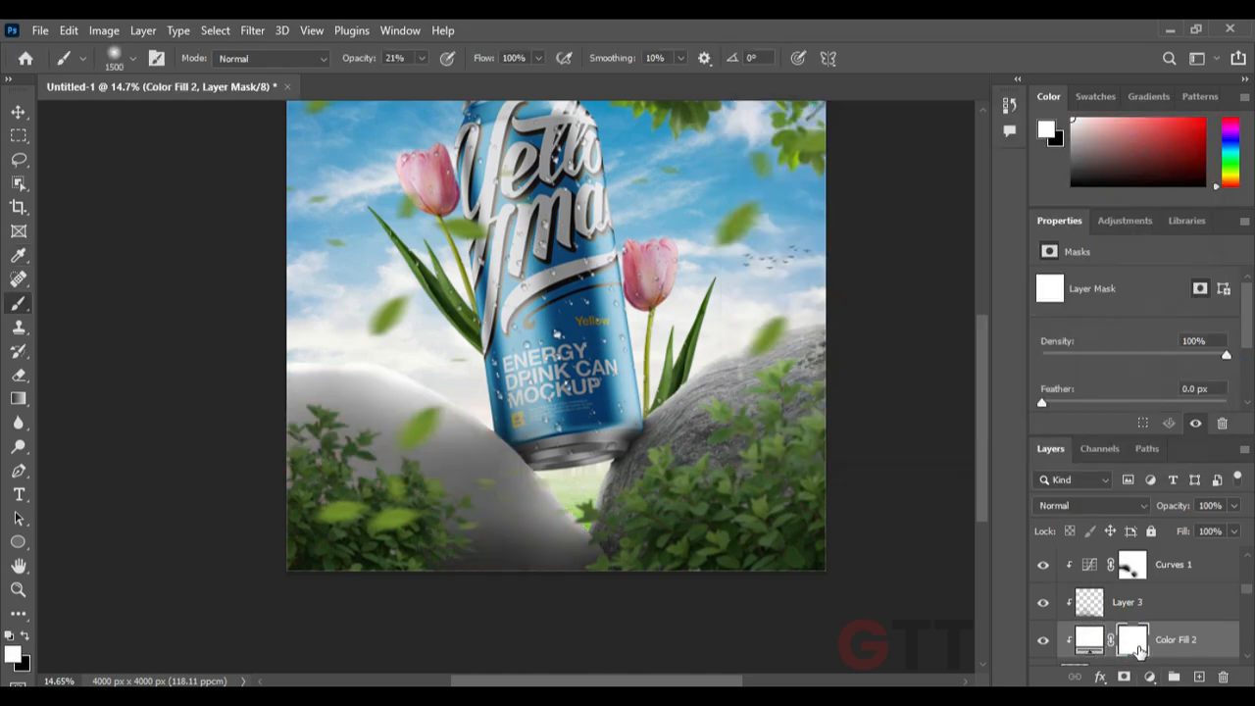
key("ctrl+i")
Brush white on the Color Fill 2 mask along the left stone's upper edge with a 200 px brush at 21% opacity
scroll(333, 365, "up", 8)
key("[")
key("[")
key("[")
key("[")
key("[")
key("[")
key("[")
key("[")
key("[")
key("[")
key("[")
key("[")
key("[")
key("[")
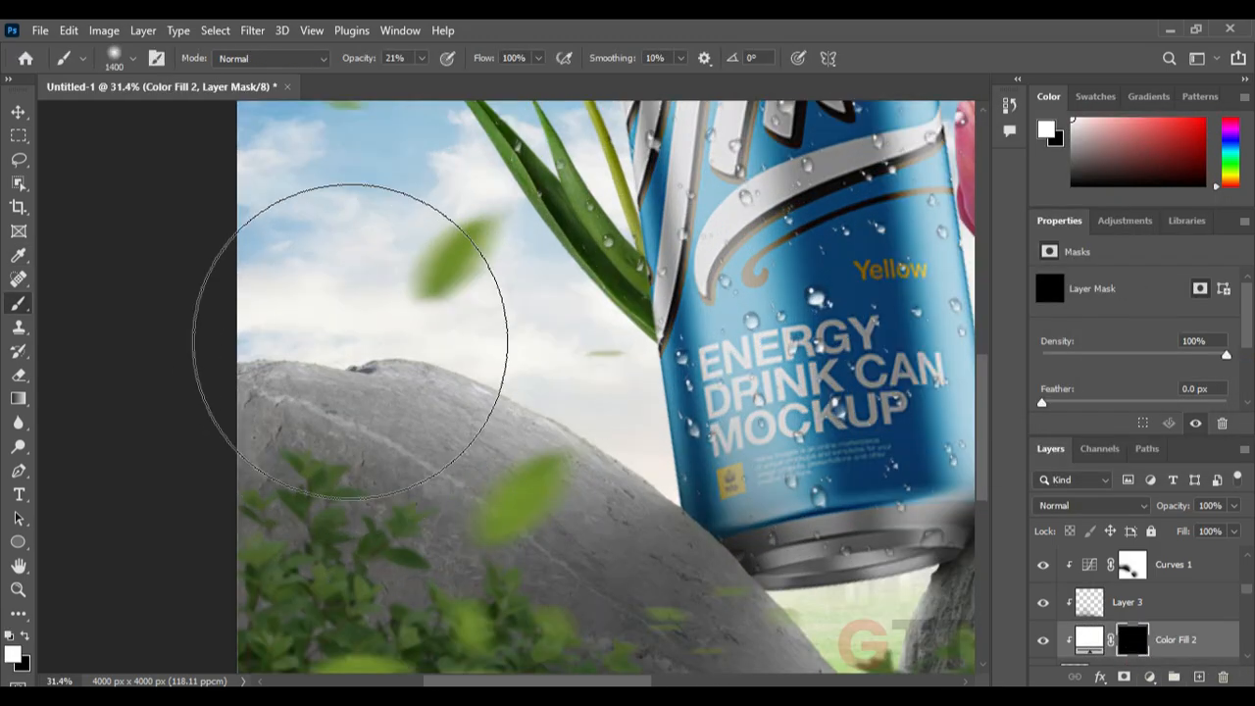
scroll(299, 355, "up", 3)
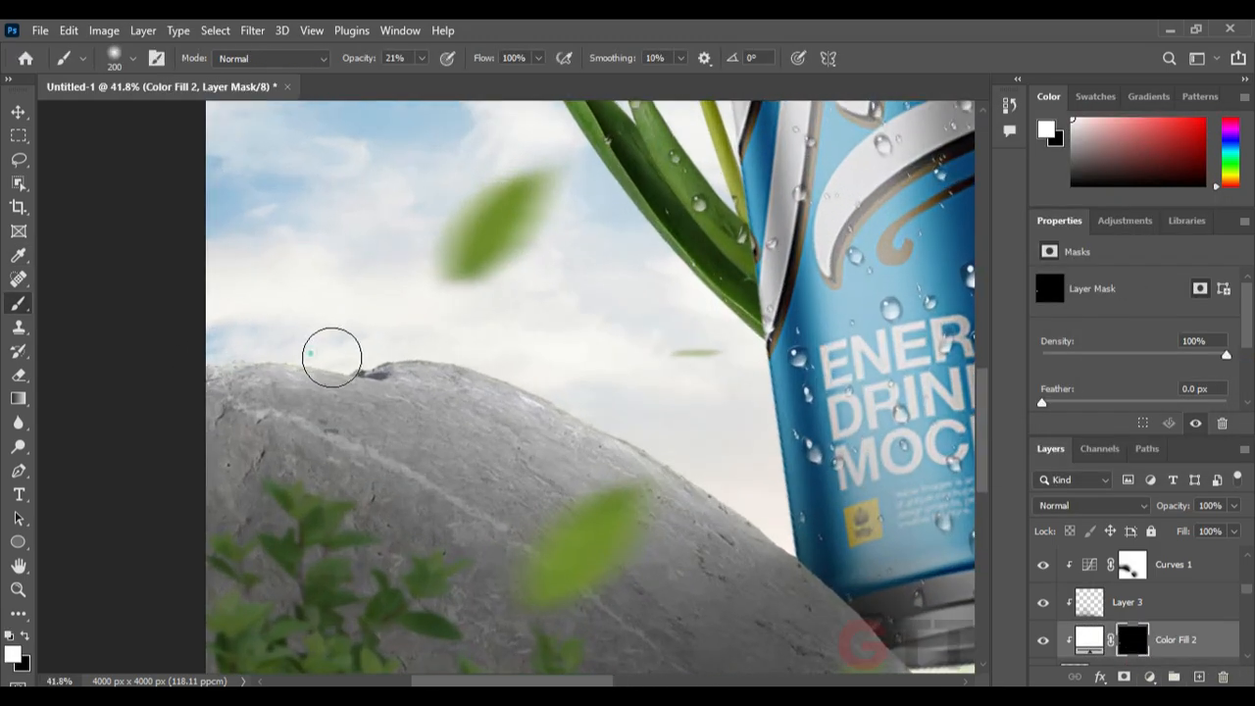
left_click(385, 348)
left_click(274, 312)
mouse_move(609, 389)
left_mouse_down()
mouse_move(482, 364)
mouse_move(469, 381)
left_mouse_up()
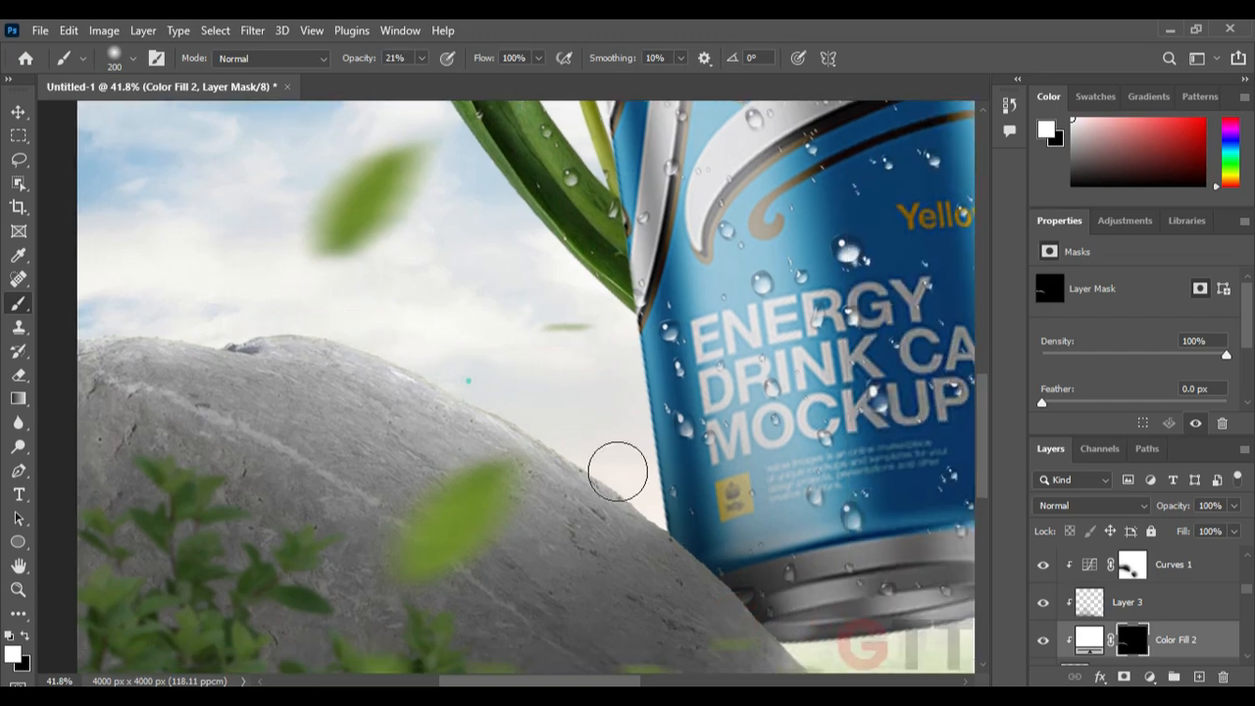
Enlarge the brush to 1000 px and add broad soft highlights over the left stone on the Color Fill 2 mask
key("bracketright")
key("bracketright")
key("bracketright")
key("bracketright")
key("bracketright")
key("bracketright")
key("bracketright")
key("bracketright")
key("bracketright")
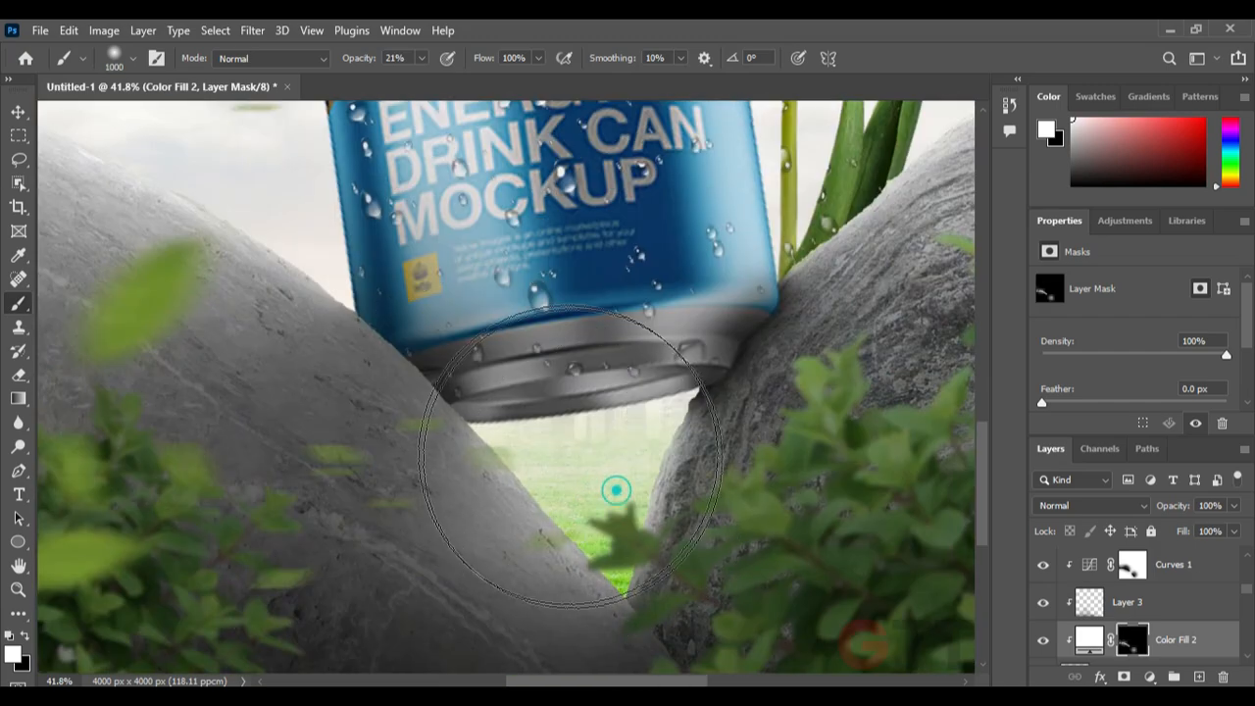
scroll(617, 491, "down", 8)
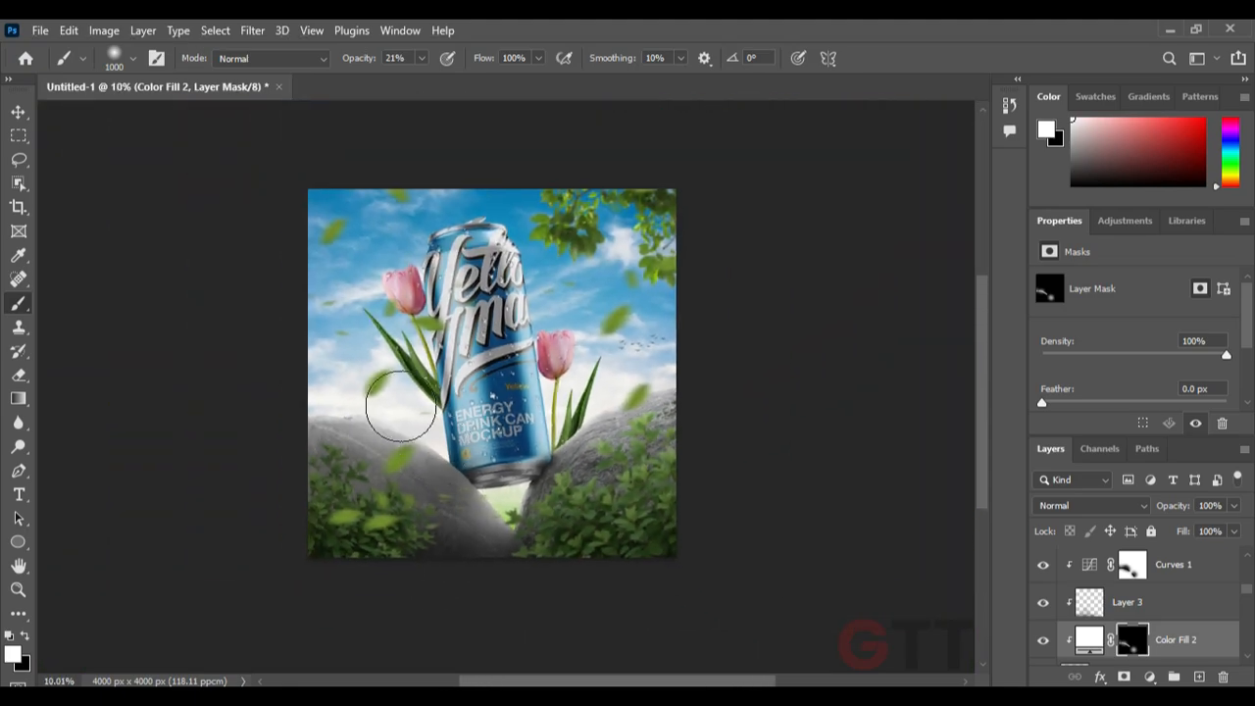
Add a black Solid Color fill above the Hue/Saturation 1 layer and invert its mask to black
left_click(20, 115)
scroll(1176, 608, "up", 3)
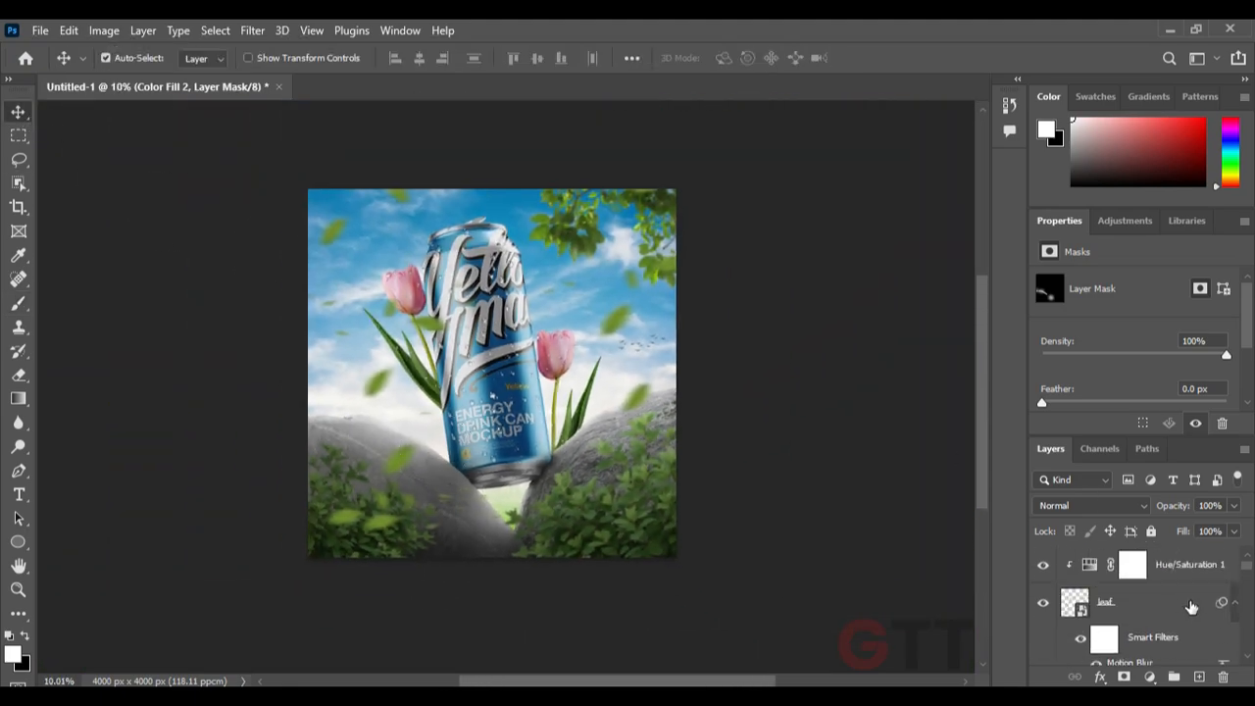
left_click(1190, 571)
left_click(1151, 676)
left_click(1115, 354)
left_click(1147, 152)
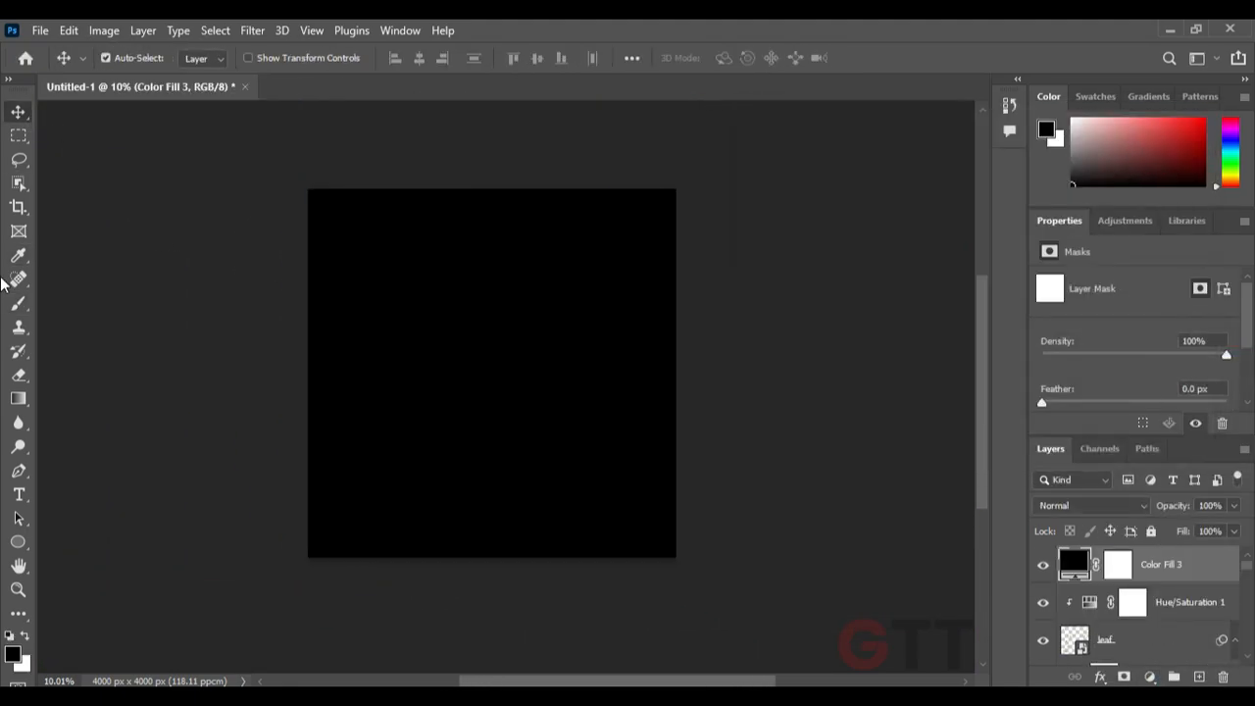
key("b")
left_click(1117, 565)
key("x")
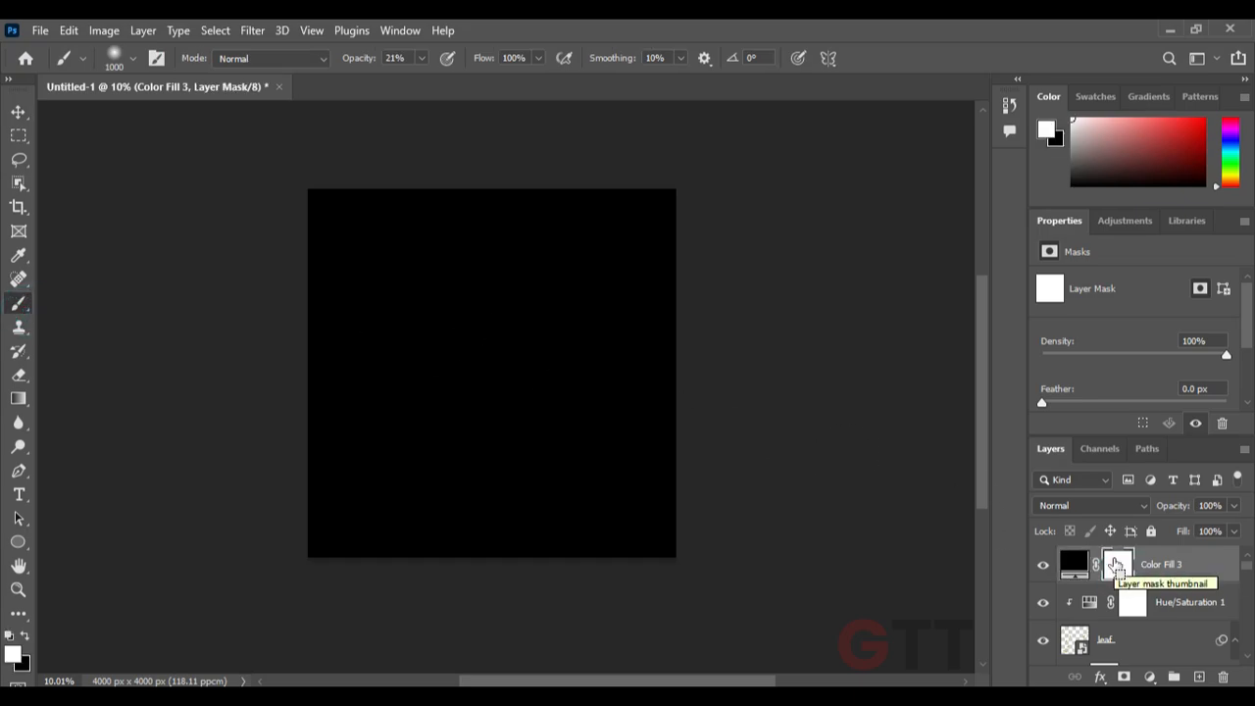
key("ctrl+i")
Darken the composition's bottom edge by painting white on the Color Fill 3 mask with a soft brush of 1700 to 2200 px
key("bracketright")
key("bracketright")
key("bracketright")
key("bracketright")
key("bracketright")
key("bracketright")
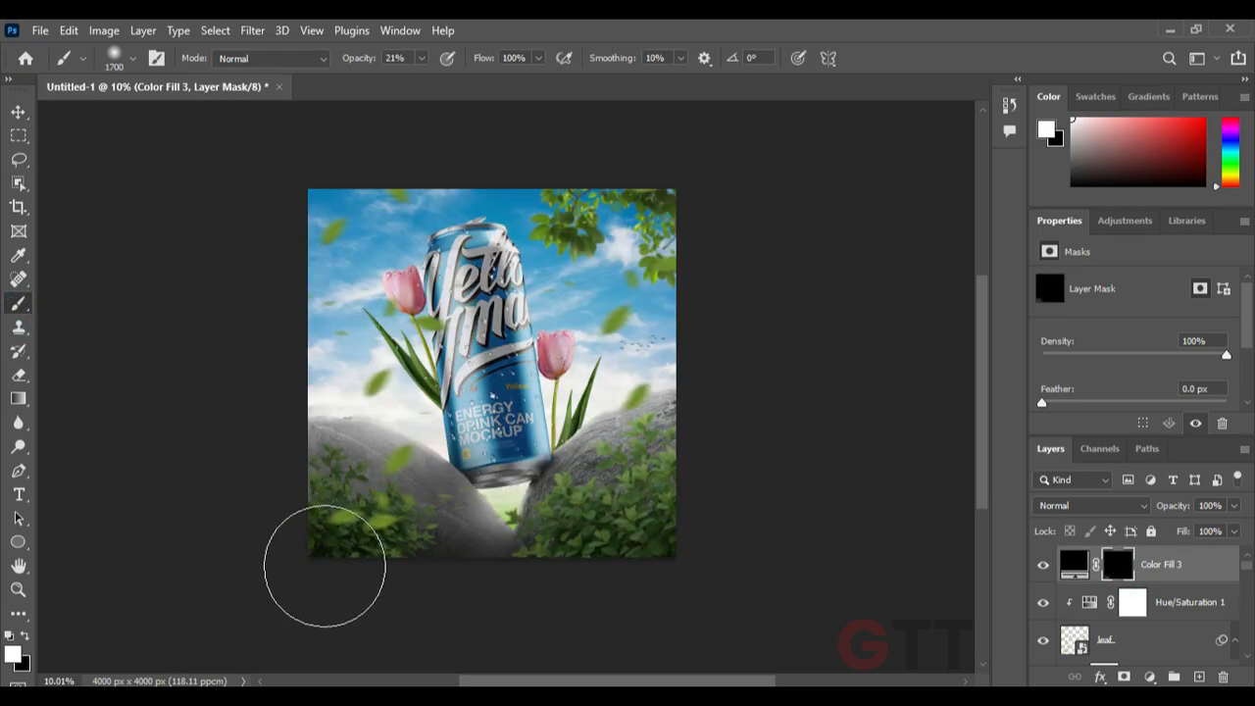
key("bracketright")
key("bracketright")
key("bracketright")
key("bracketright")
key("bracketright")
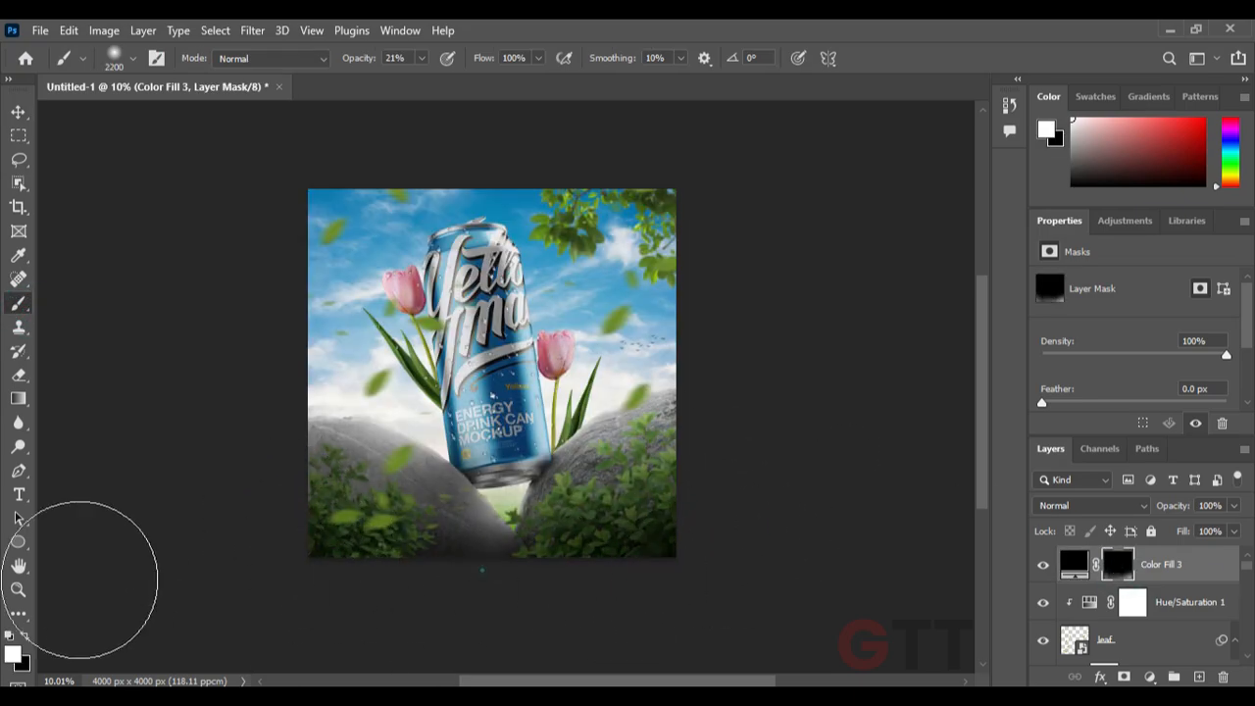
scroll(709, 572, "down", 1)
scroll(646, 567, "up", 2)
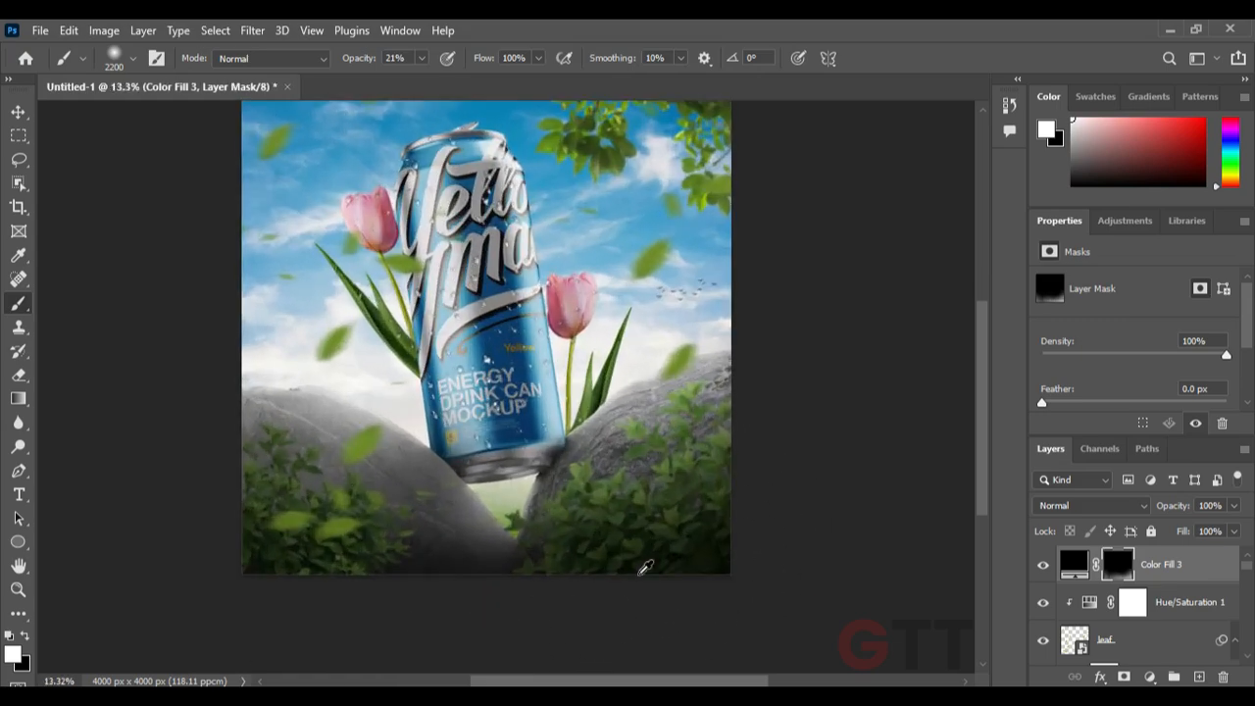
scroll(645, 567, "down", 1)
left_click(17, 111)
left_click(147, 216)
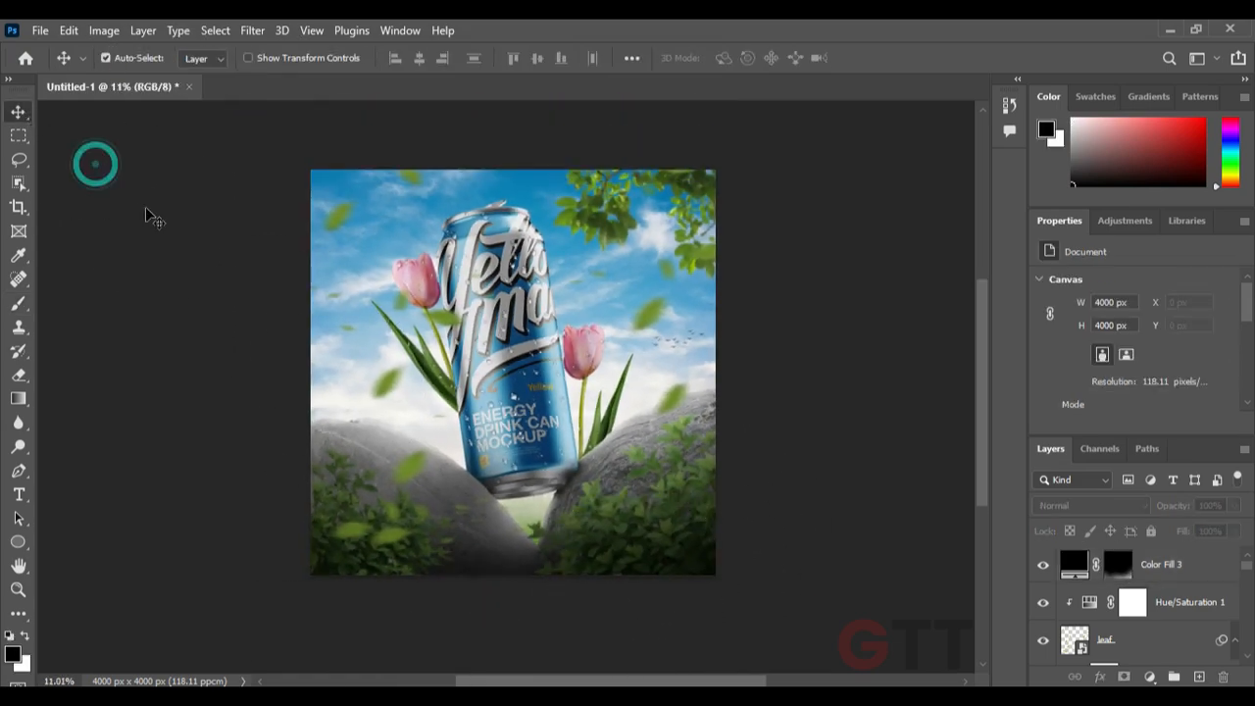
Place white-lens-flares-on-transparent.jpg into the composite directly above the can's Curves 3 layer
left_click(820, 499)
scroll(1193, 567, "up", 3)
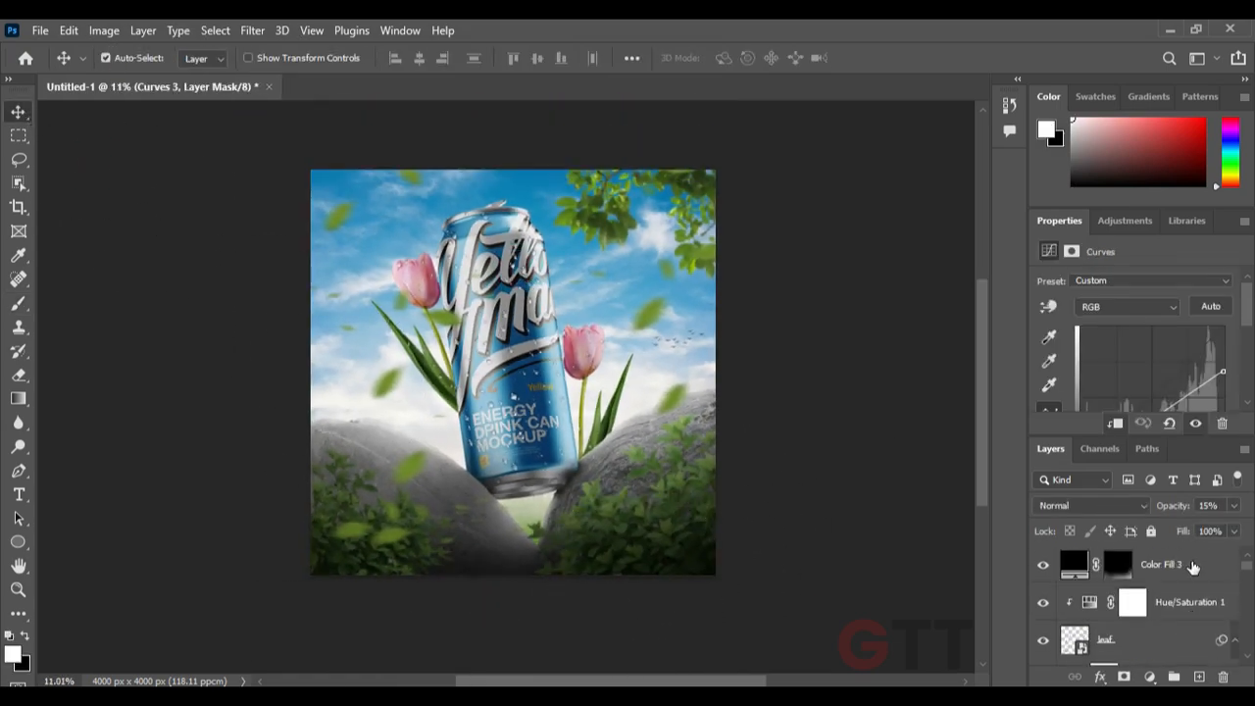
left_click(1191, 566)
left_click(1145, 529)
scroll(1164, 578, "down", 3)
left_click(541, 289)
scroll(1135, 602, "up", 1)
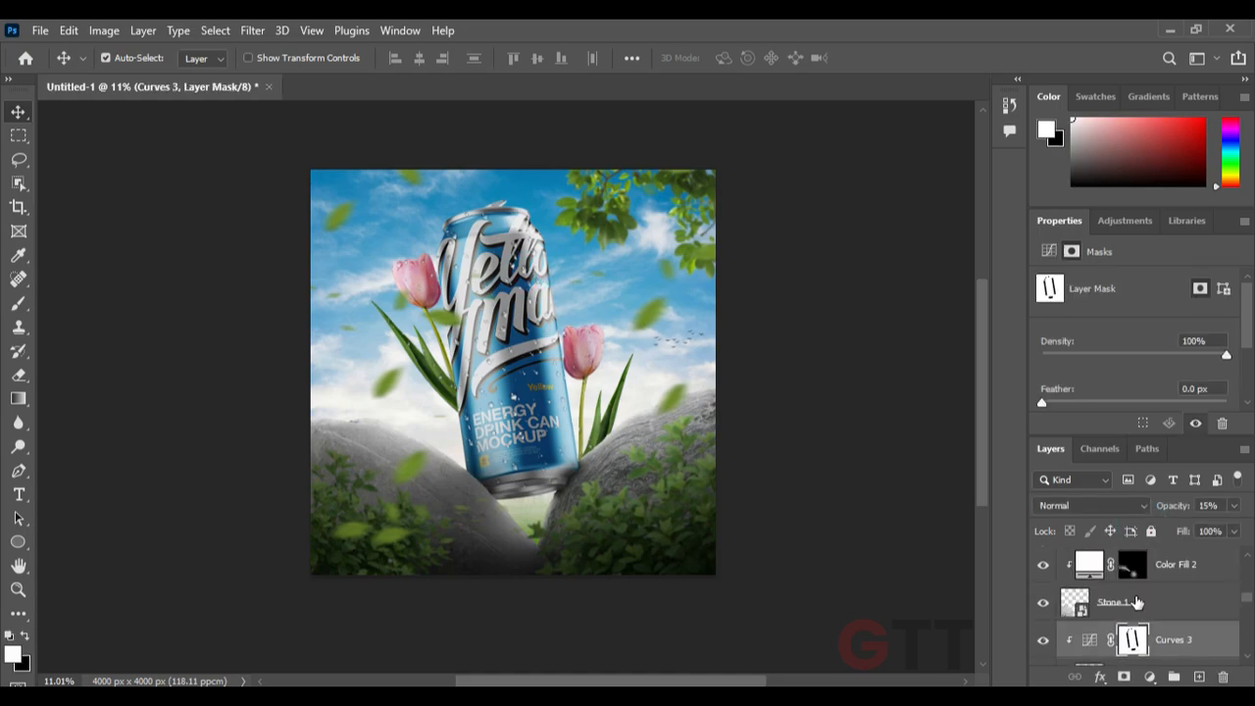
scroll(1132, 606, "down", 1)
scroll(1133, 606, "up", 1)
left_click(1170, 28)
left_click_drag(1201, 162, 578, 402)
key("Return")
scroll(575, 346, "up", 5)
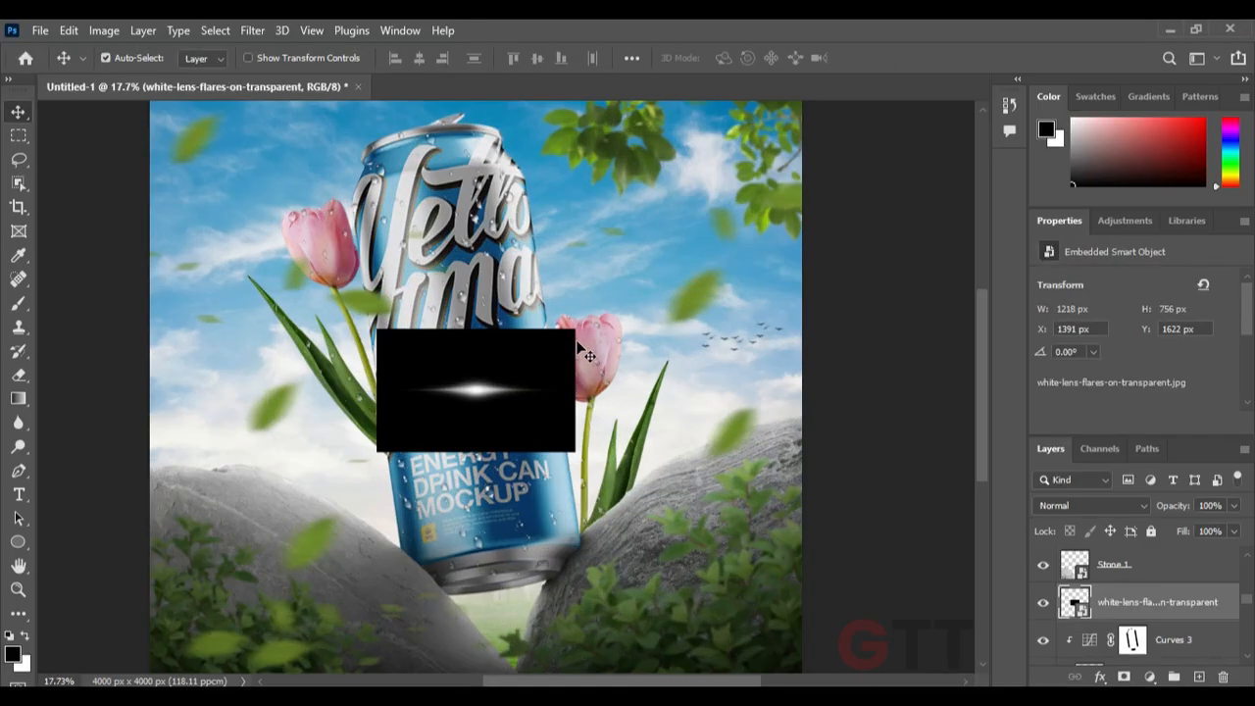
Rotate the lens flare to 83.97°, move it onto the can's upper left side, and set its blend mode to Screen
key("ctrl+t")
left_click_drag(610, 339, 533, 488)
left_click_drag(477, 424, 396, 283)
key("Return")
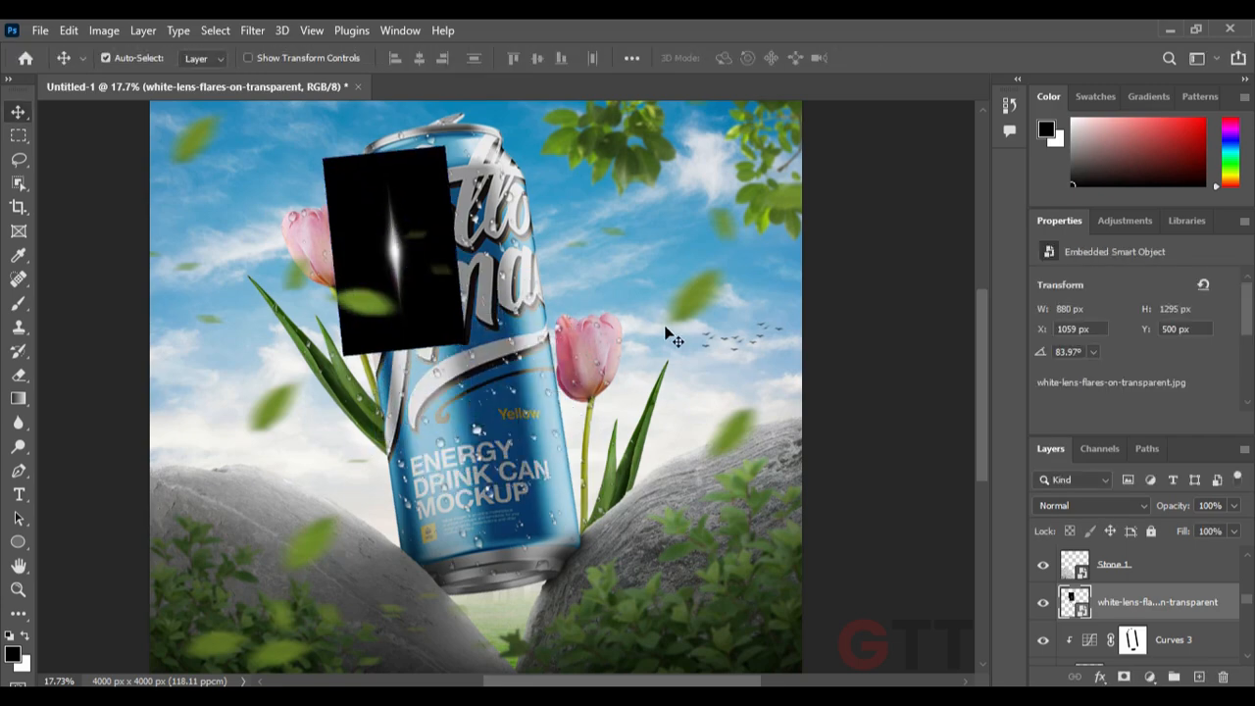
left_click(1055, 505)
left_click(1074, 385)
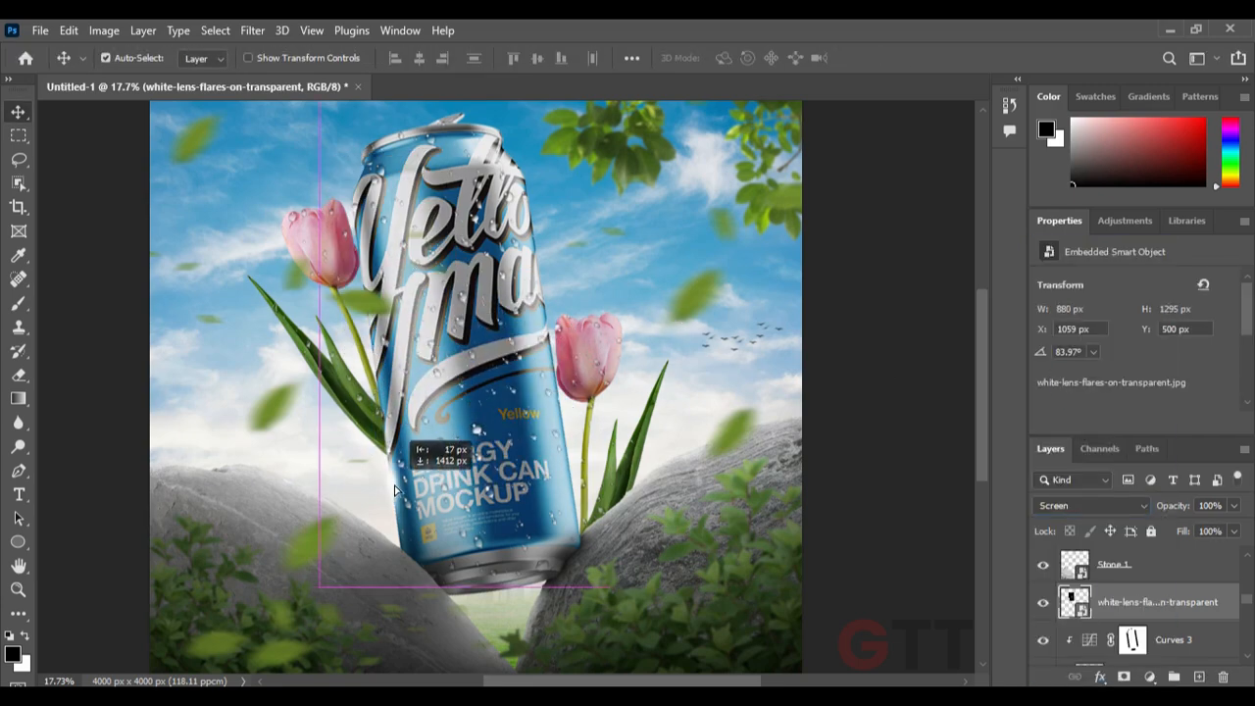
Move the flare to the can's lower left edge and scale it to 183.60% width and 92.87% height
scroll(427, 487, "up", 5)
key("ctrl+t")
left_click_drag(477, 459, 557, 448)
mouse_move(452, 437)
left_mouse_down()
mouse_move(433, 442)
mouse_move(447, 442)
left_mouse_up()
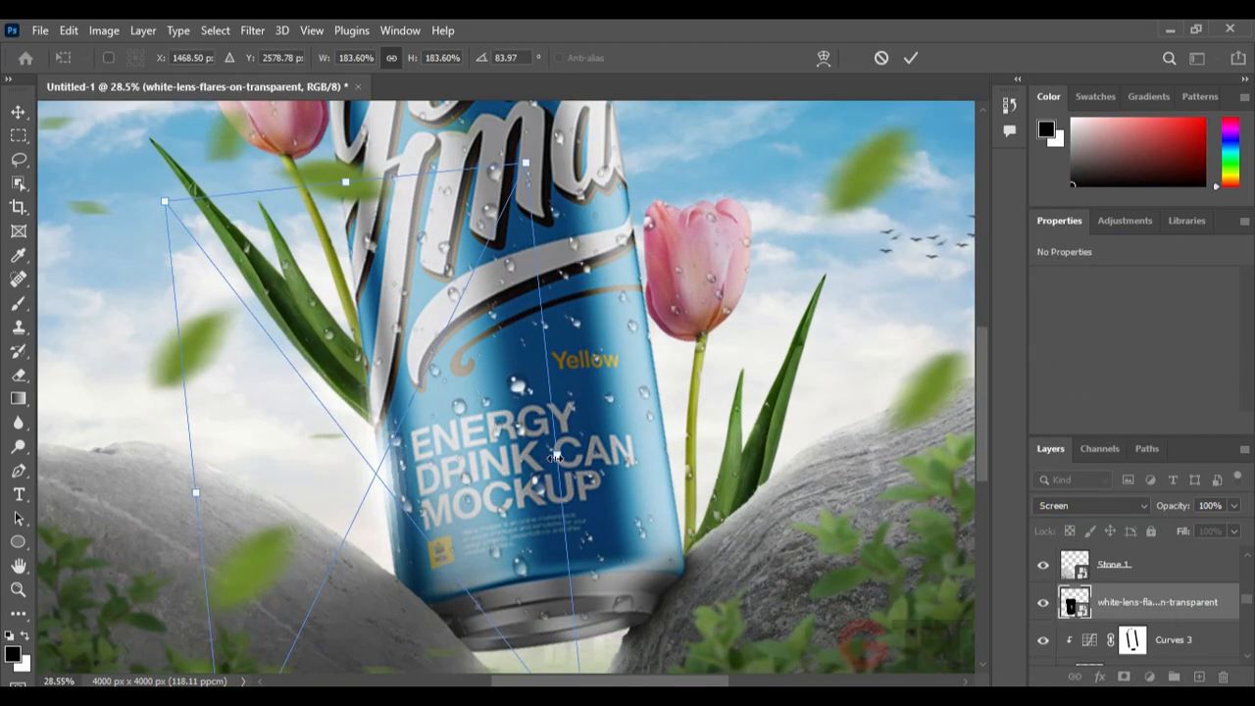
left_click_drag(555, 455, 384, 453)
left_click_drag(308, 464, 401, 518)
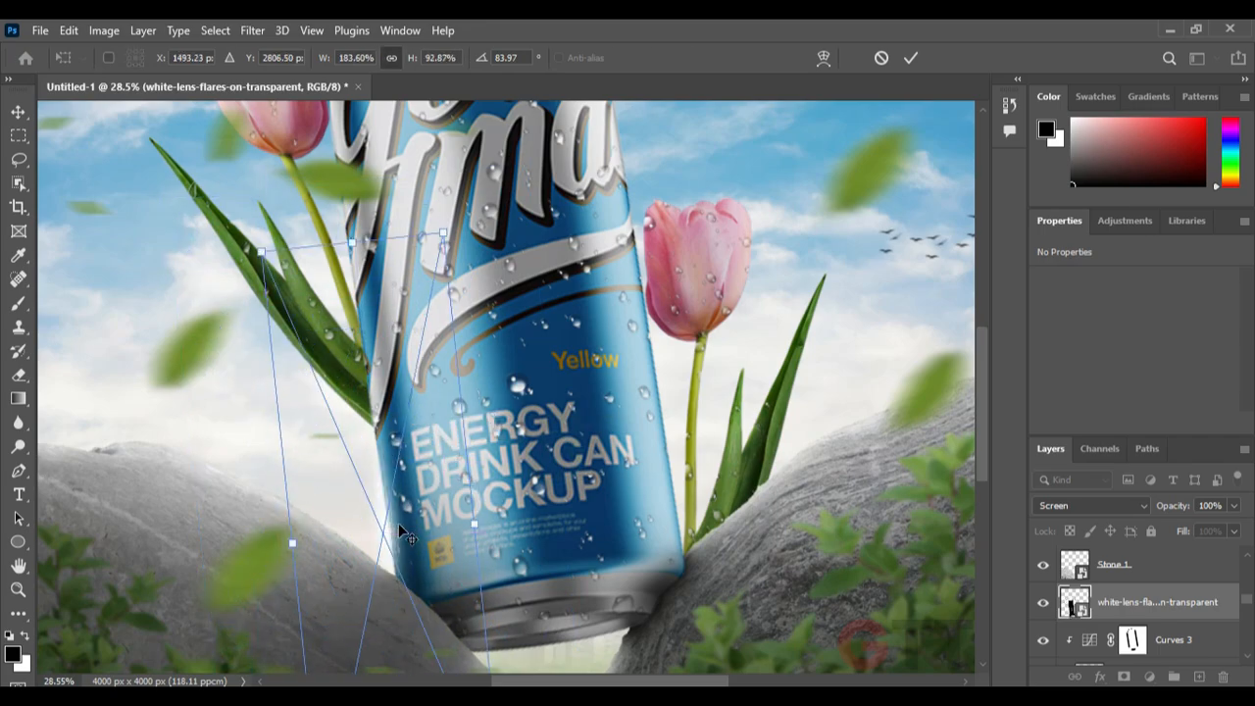
key("Return")
left_click_drag(435, 473, 441, 461)
scroll(392, 557, "down", 4)
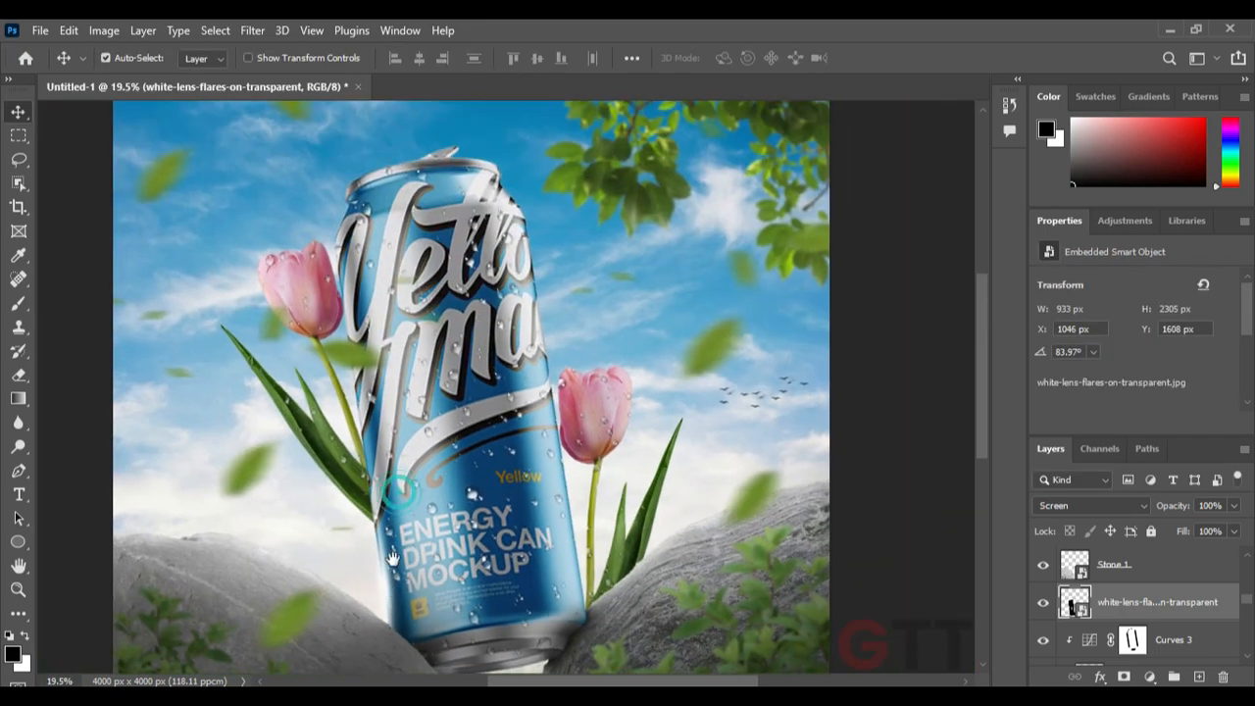
Duplicate the lens flare to the can's top left rim, shrinking and rotating the copy to follow the rim
left_click_drag(388, 591, 365, 190, "alt")
scroll(364, 166, "up", 3)
scroll(420, 549, "up", 7)
key("ctrl+t")
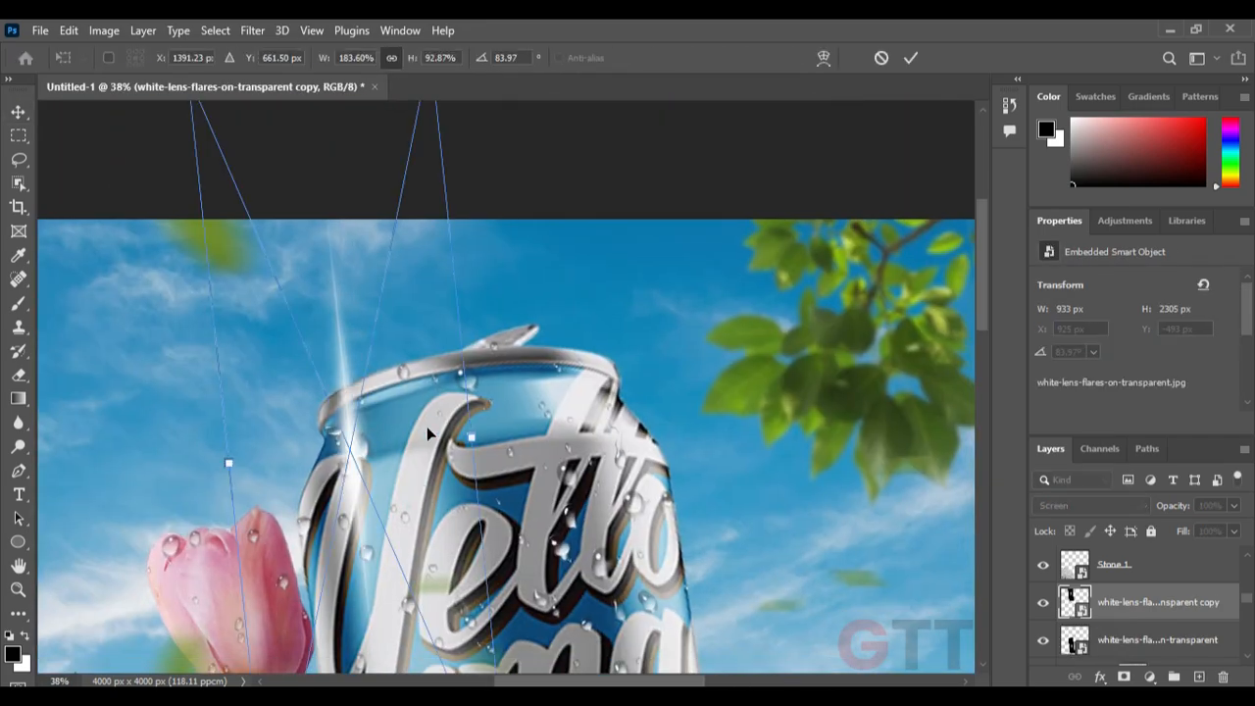
left_click_drag(500, 417, 412, 588)
left_click_drag(390, 460, 374, 404)
left_click_drag(694, 259, 487, 339, "alt")
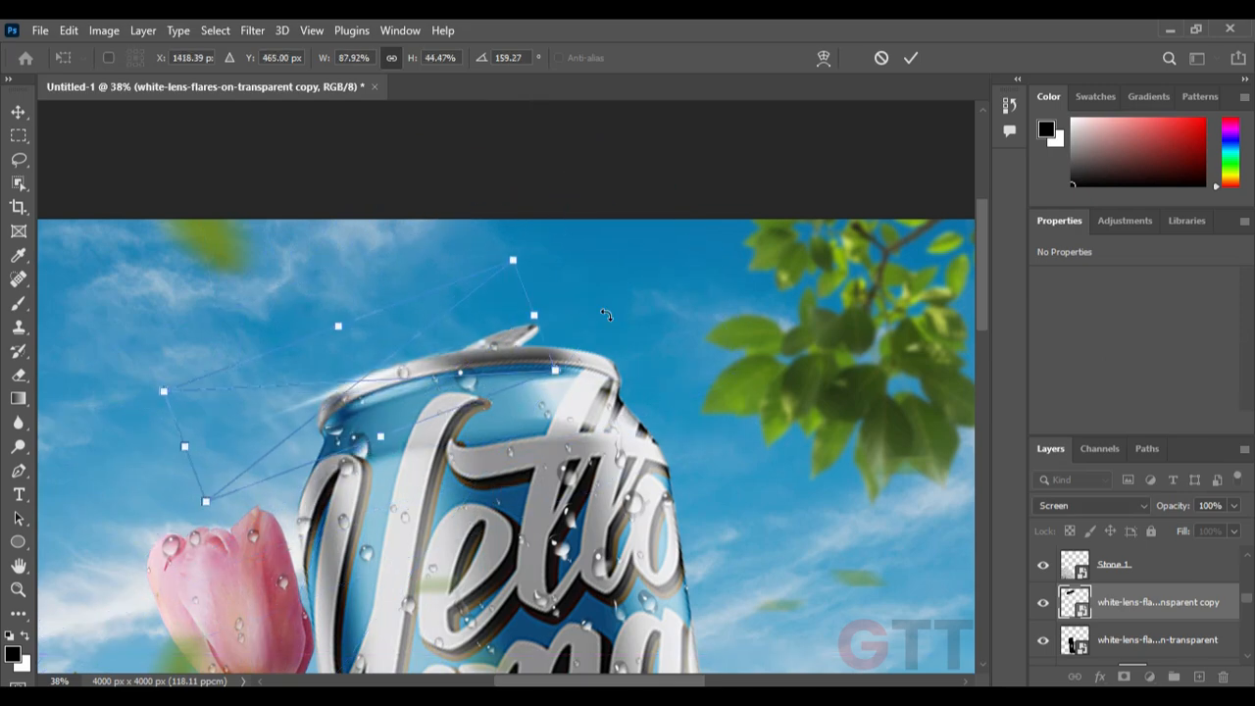
left_click_drag(607, 314, 542, 296)
left_click_drag(362, 392, 618, 383)
left_click(911, 58)
Rotate a second flare copy to -99.22° and stretch it to 1217 × 2695 px along the can's upper right edge
key("ctrl+t")
left_click_drag(771, 303, 629, 561)
left_click_drag(654, 359, 731, 347, "alt")
key("Return")
scroll(667, 416, "down", 8, "alt")
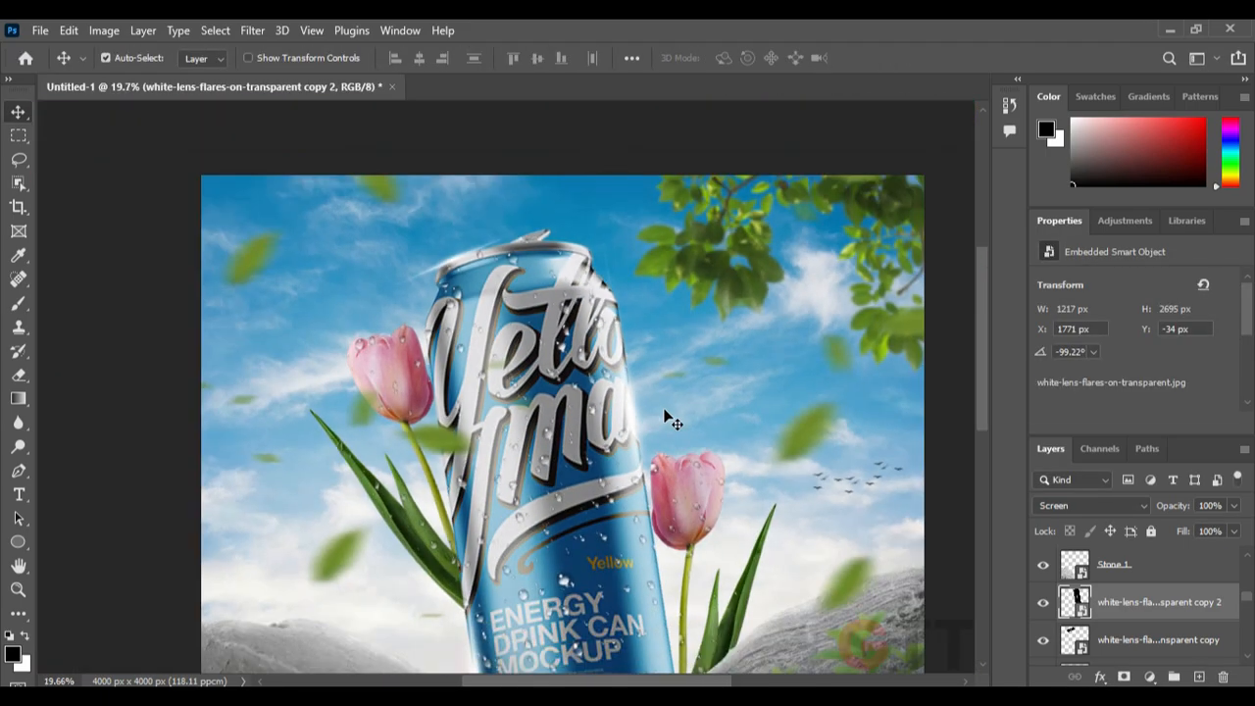
scroll(628, 456, "up", 4, "alt")
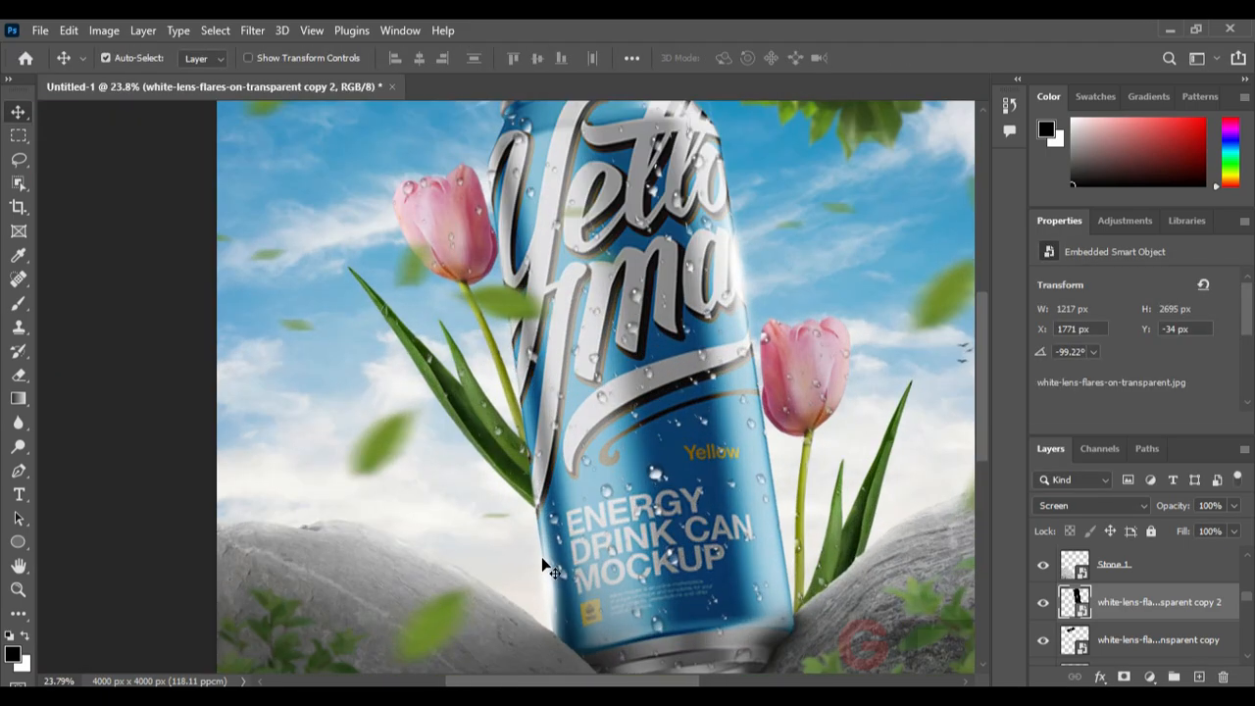
Reposition the original flare along the can's left edge, rotating it to 81.02° and stretching it to 1317 × 4243 px
left_click_drag(542, 573, 650, 340)
key("ctrl+t")
mouse_move(520, 375)
left_mouse_down()
mouse_move(532, 415)
mouse_move(522, 362)
left_mouse_up()
key("Return")
key("ctrl+t")
left_click_drag(658, 357, 521, 372)
left_click_drag(428, 397, 504, 388)
left_click_drag(627, 411, 628, 403)
key("Return")
scroll(529, 369, "up", 4, "alt")
key("ctrl+r")
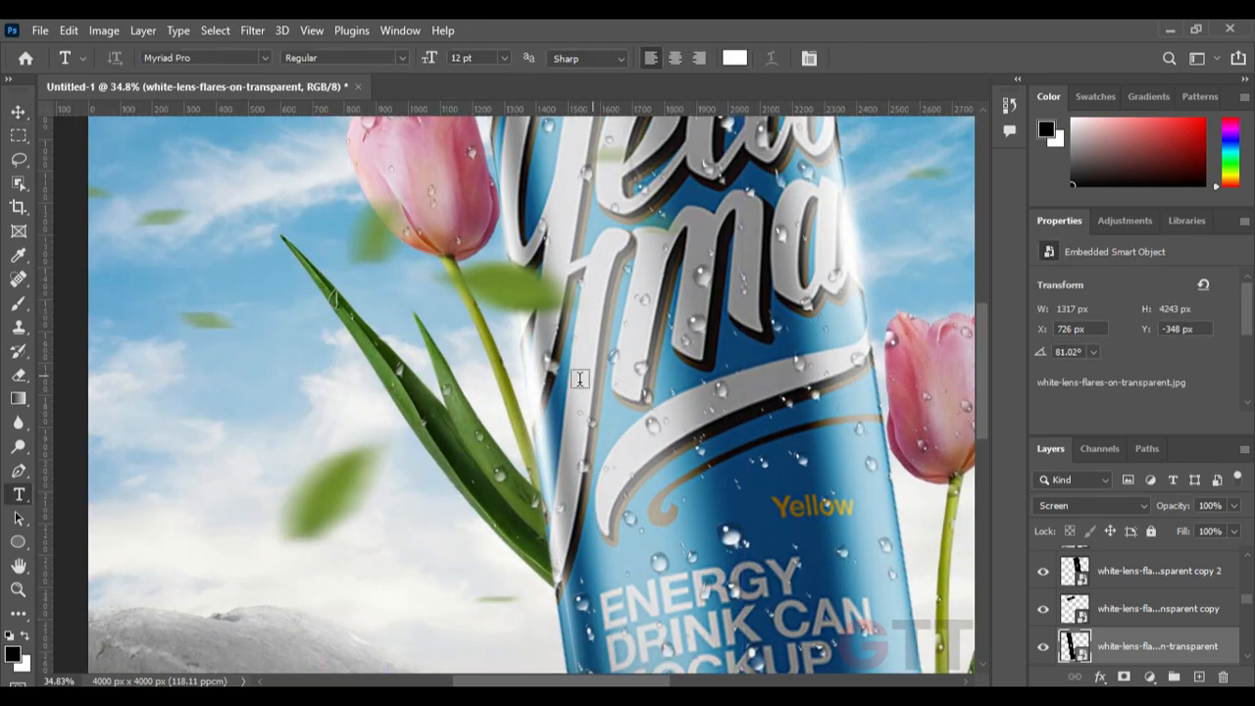
Rotate the left-edge lens flare to 80.22° and realign it along the can's left side
scroll(677, 376, "down", 2, "alt")
key("ctrl+t")
left_click_drag(692, 366, 691, 372)
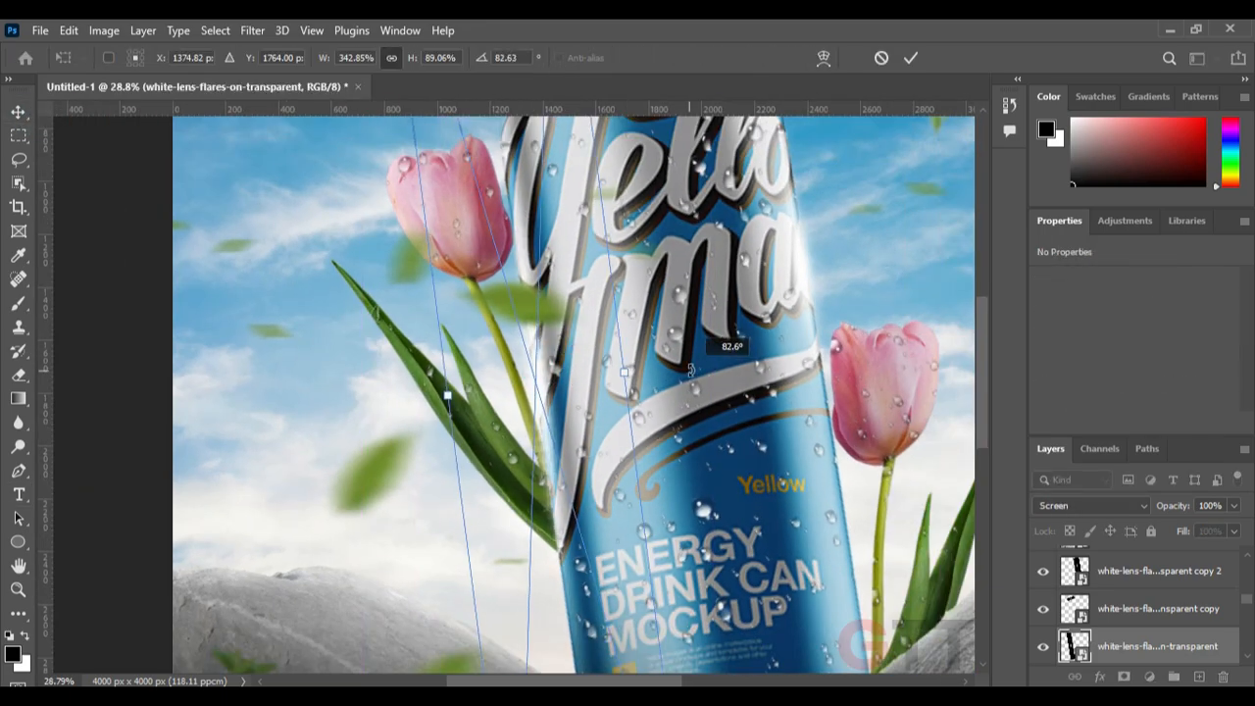
scroll(615, 374, "down", 4, "alt")
left_click_drag(611, 375, 532, 346)
left_click_drag(476, 360, 481, 411)
left_click_drag(596, 369, 598, 372)
key("Return")
left_click_drag(483, 378, 477, 341)
key("ctrl+r")
key("ctrl+t")
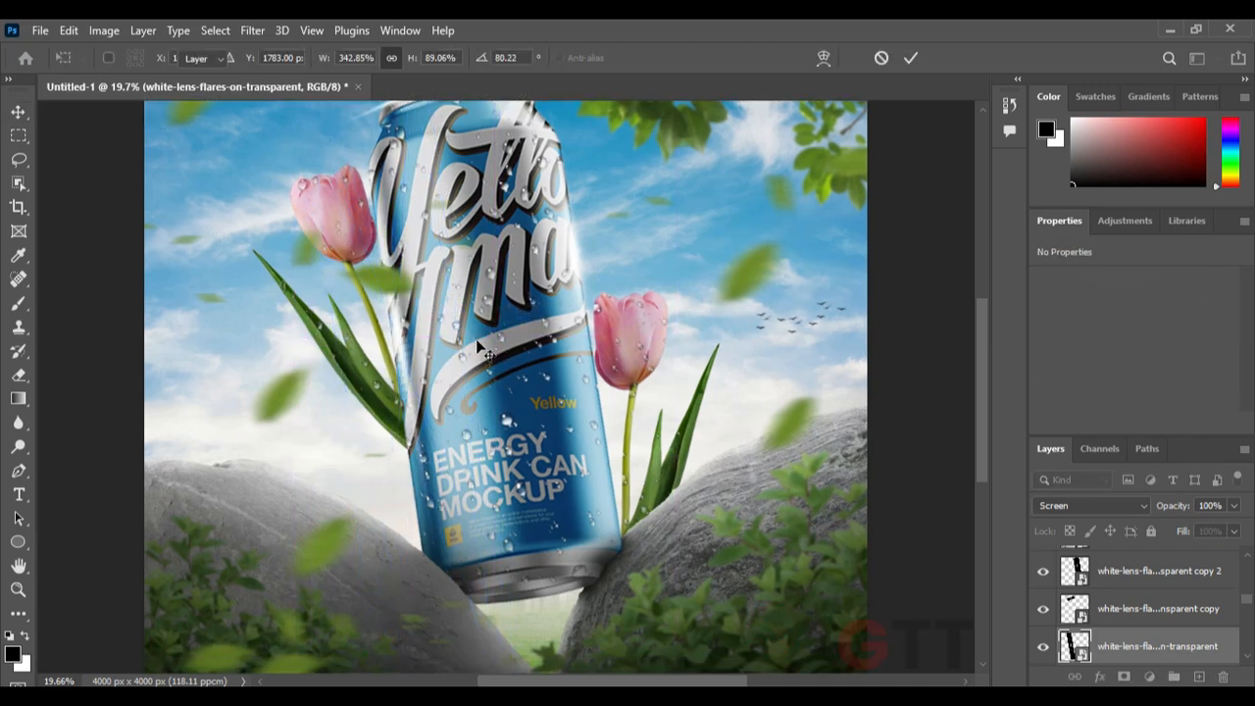
key("Return")
Fine-tune the position and rotation of the lens flare so it follows the can's left edge
scroll(404, 338, "up", 8)
left_click_drag(399, 339, 384, 373)
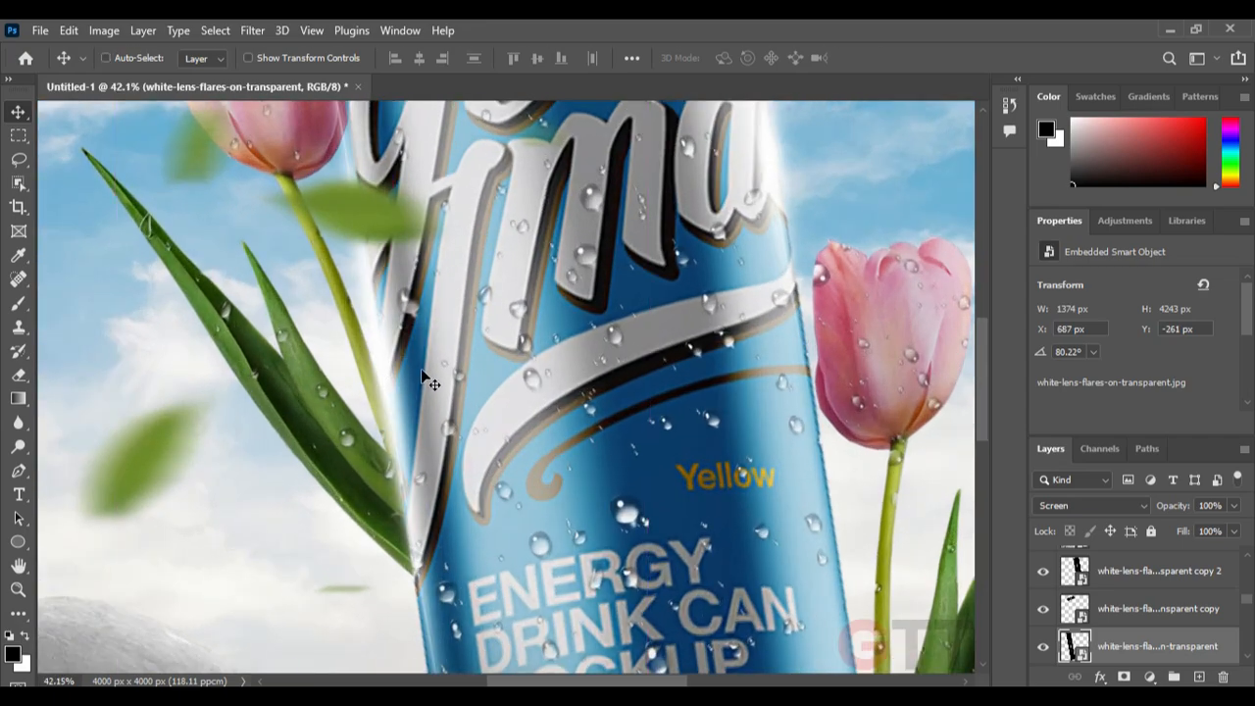
key("ctrl+t")
left_click_drag(549, 312, 552, 322)
key("Return")
left_click_drag(383, 359, 447, 330)
scroll(395, 359, "down", 7)
Shift the top rim's lens flare slightly up and to the right, keeping its 156.28° rotation
scroll(428, 328, "up", 14)
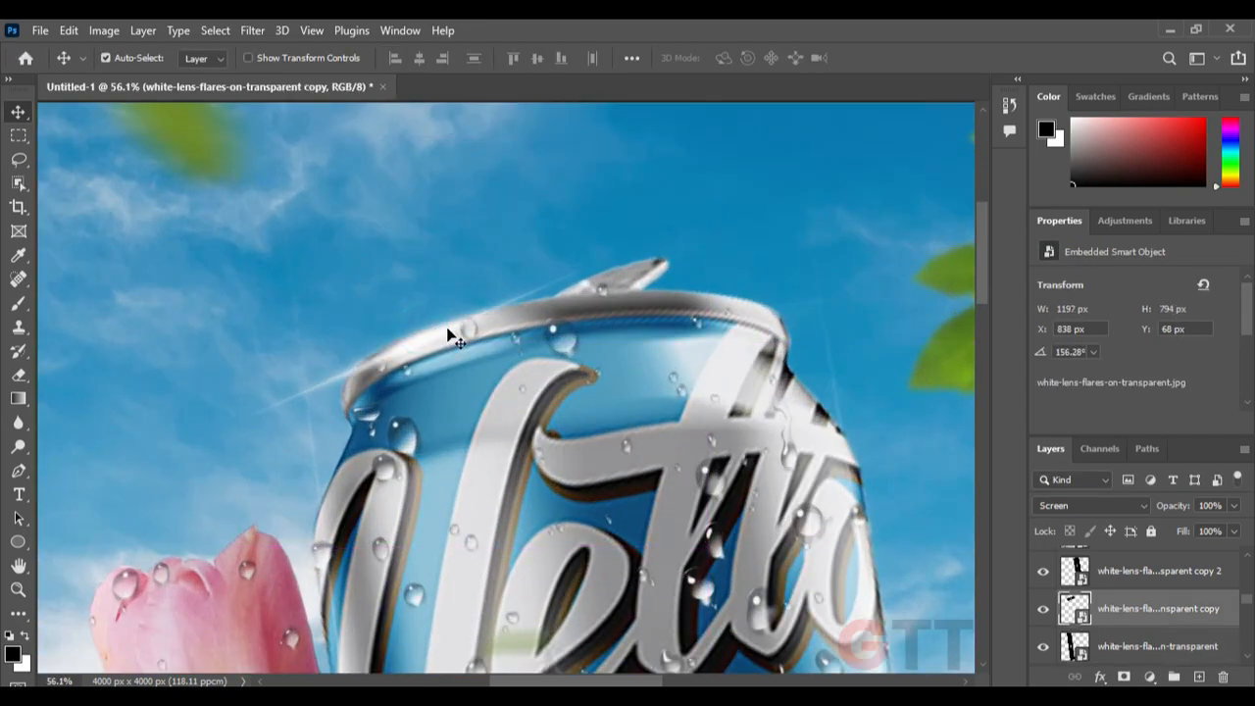
key("ctrl+t")
left_click_drag(683, 225, 640, 241)
left_click_drag(506, 329, 524, 314)
key("Return")
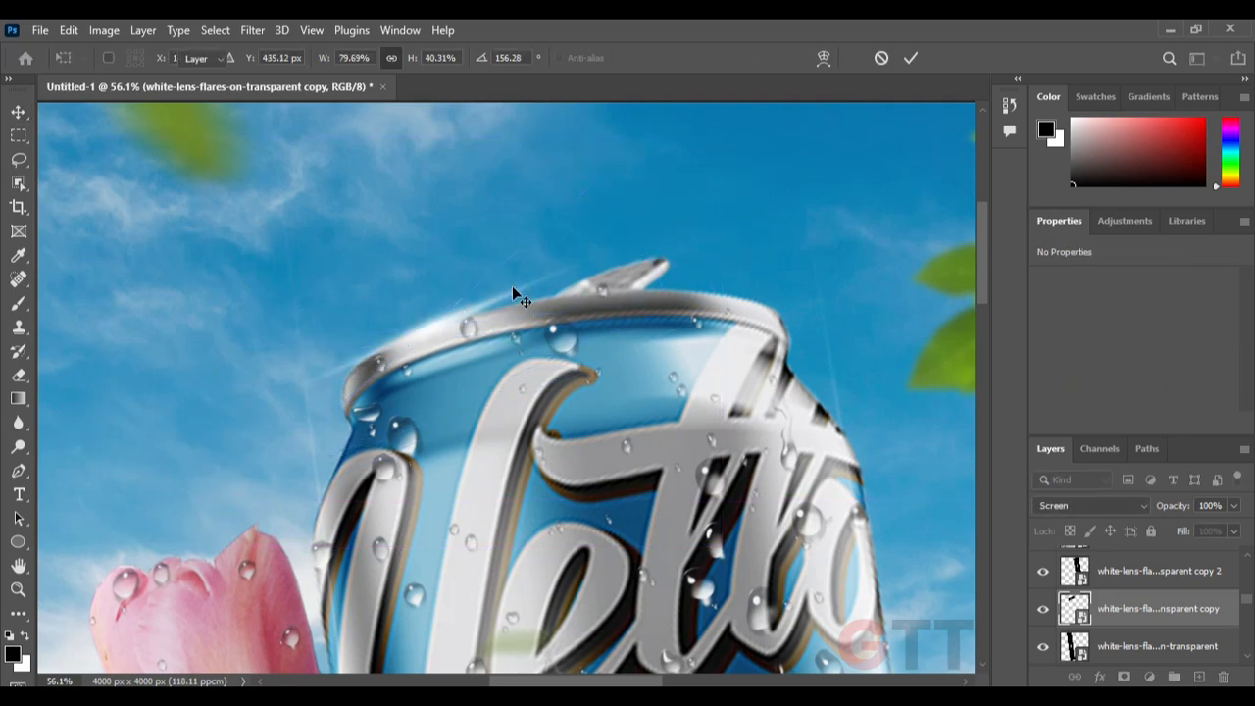
Duplicate the rim's lens flare, then rotate and reposition the copy on the upper part of the can
key("ctrl+j")
key("ctrl+t")
left_click_drag(697, 274, 594, 495)
left_click_drag(549, 324, 532, 461)
left_click_drag(386, 379, 493, 329)
key("Return")
scroll(536, 326, "down", 6)
scroll(505, 340, "up", 1)
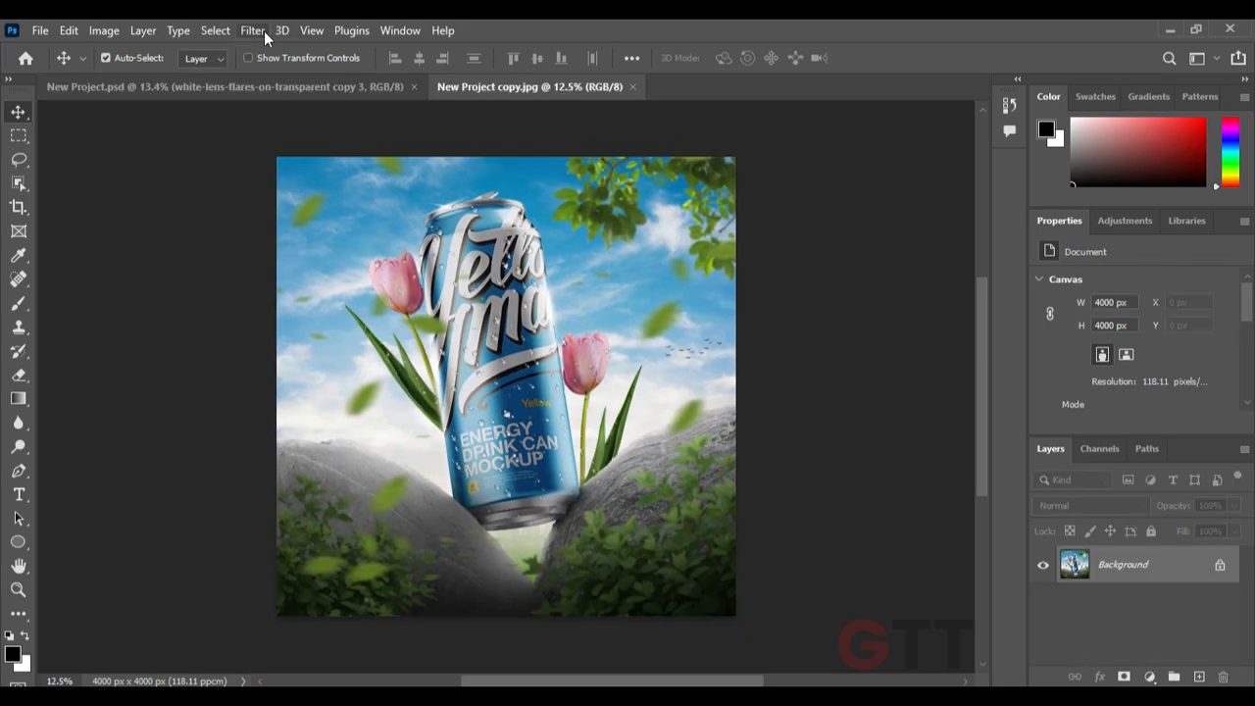
Open the Camera Raw filter on the flattened New Project copy.jpg and set Exposure to +0.45 and Contrast to +11
left_click(252, 30)
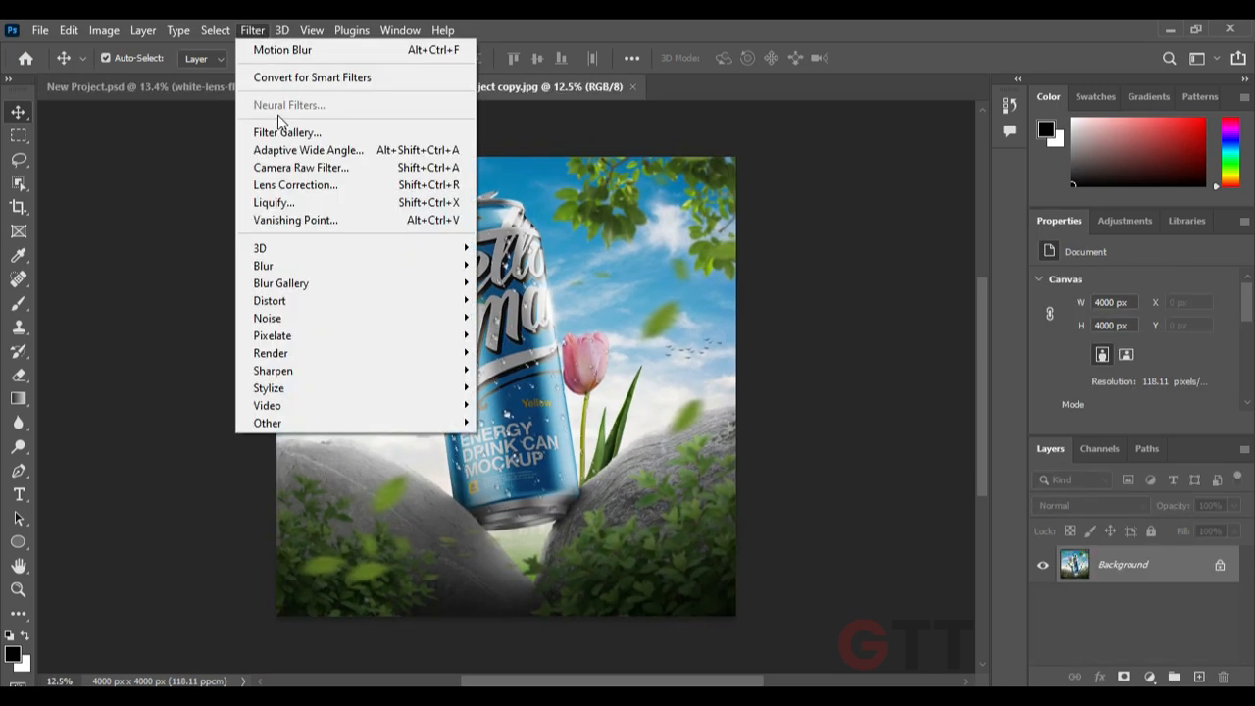
left_click(280, 167)
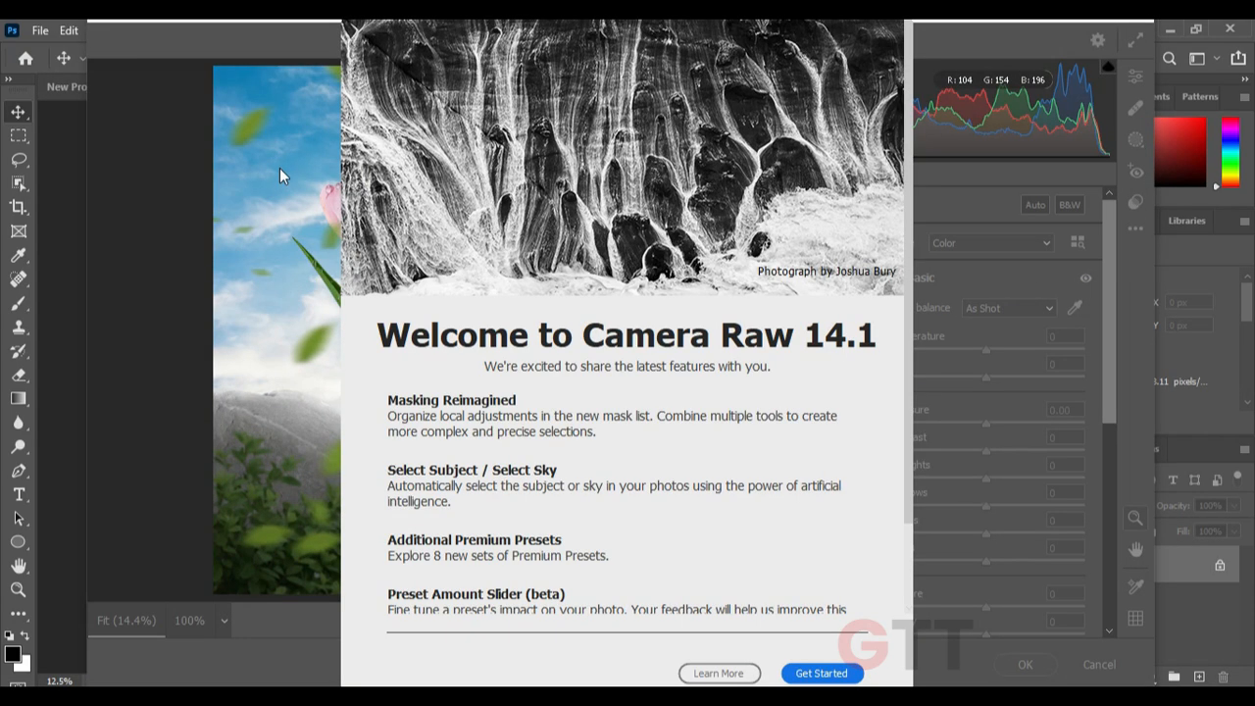
left_click(812, 673)
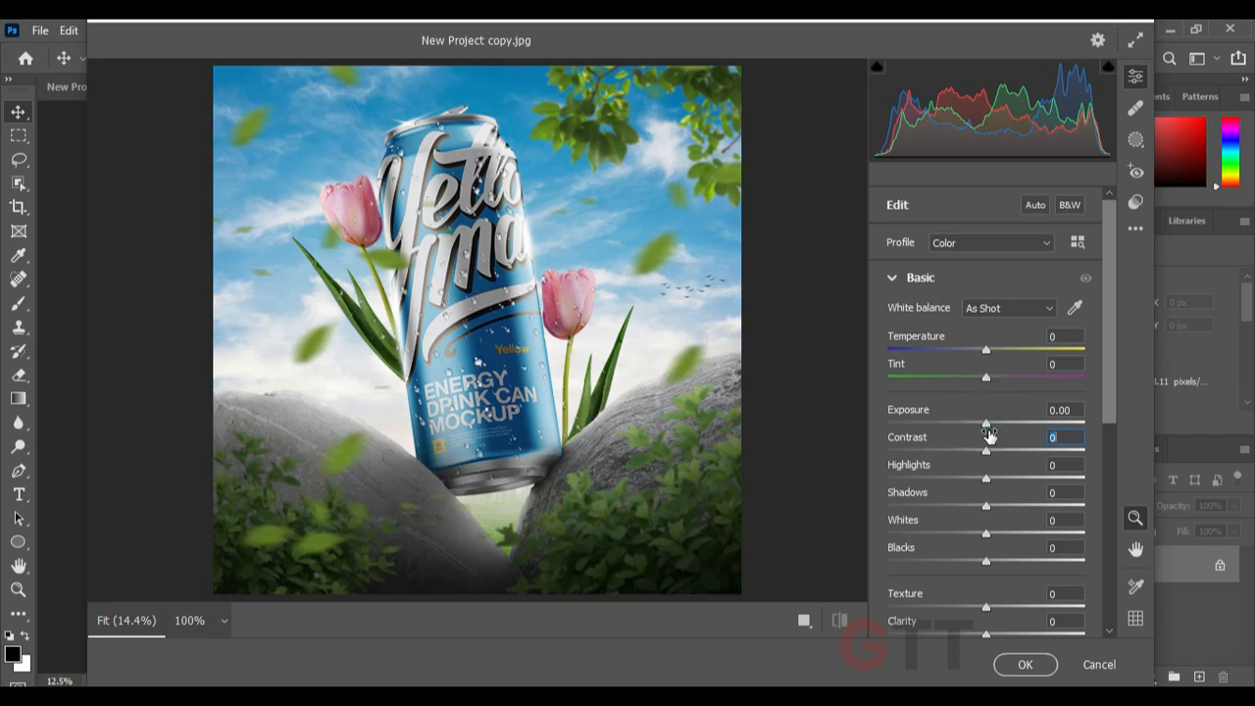
left_click_drag(988, 434, 993, 430)
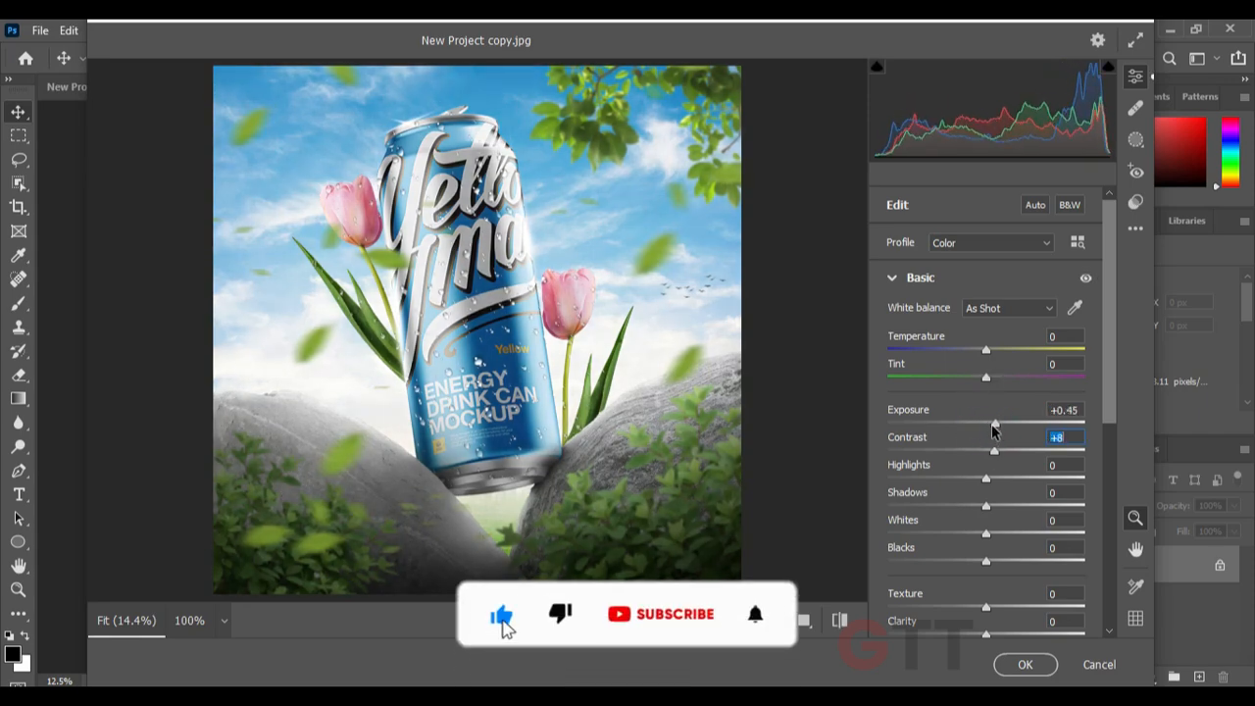
mouse_move(986, 476)
left_mouse_down()
mouse_move(1002, 453)
mouse_move(991, 452)
mouse_move(1023, 450)
mouse_move(934, 448)
mouse_move(985, 453)
left_mouse_up()
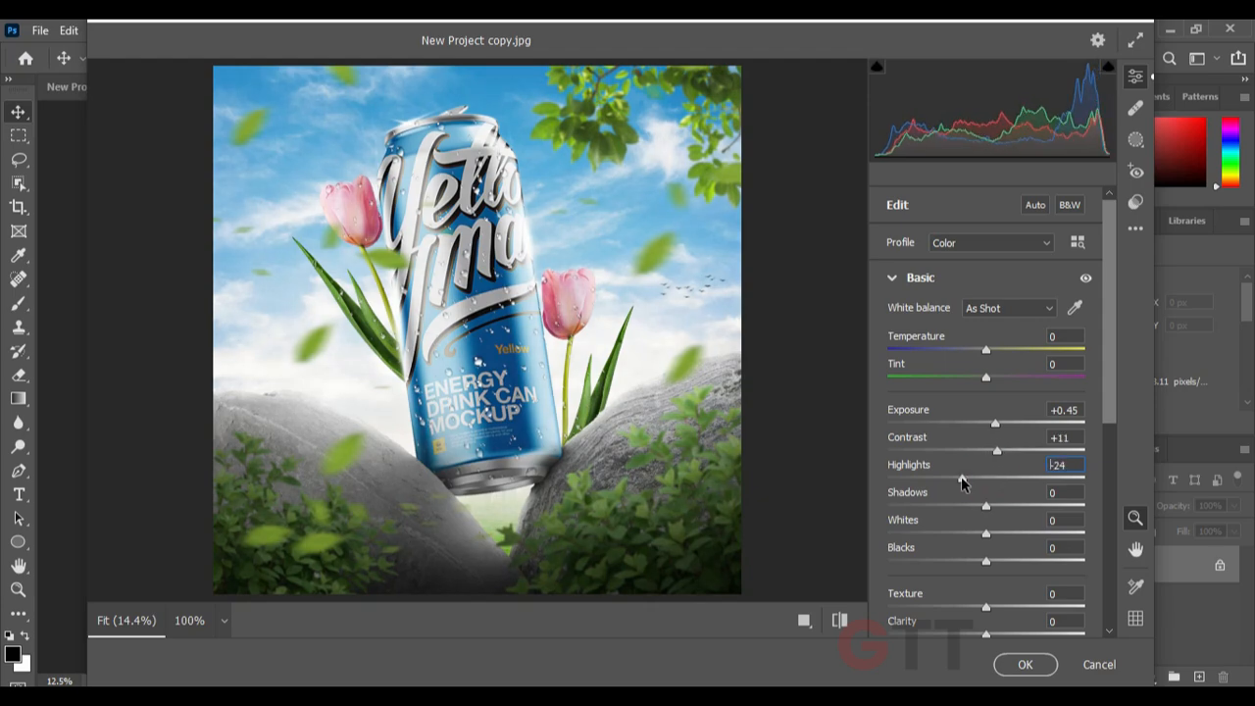
Set Highlights to -60, Shadows to -15, Whites to +46, Exposure to 0.00 and Contrast to -17
left_click_drag(957, 483, 928, 478)
left_click_drag(988, 507, 1041, 537)
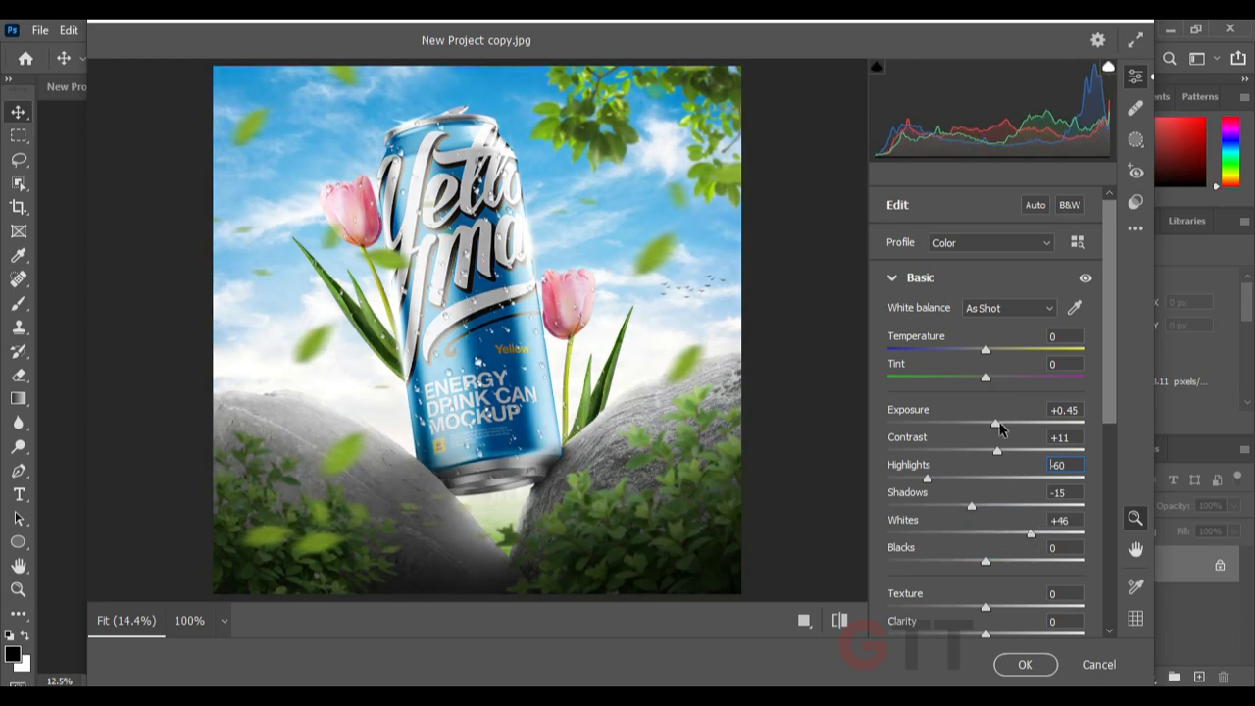
mouse_move(997, 432)
left_mouse_down()
mouse_move(1013, 425)
mouse_move(992, 428)
left_mouse_up()
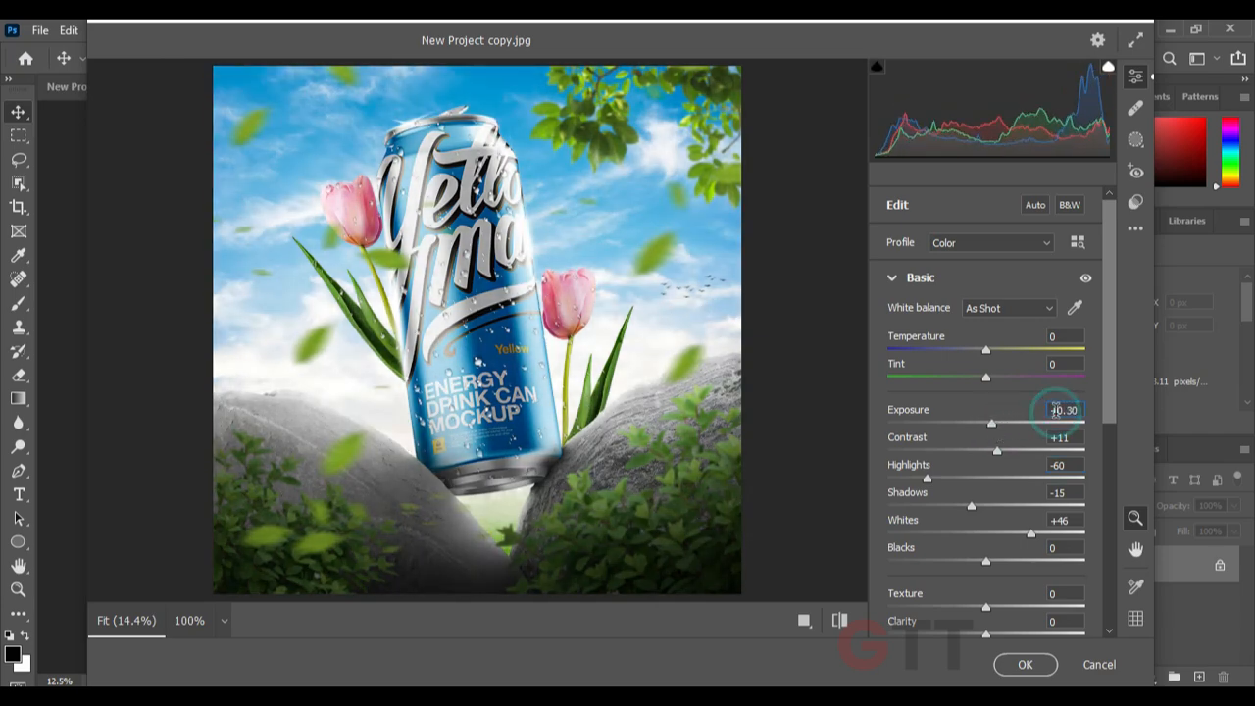
left_click_drag(997, 423, 974, 469)
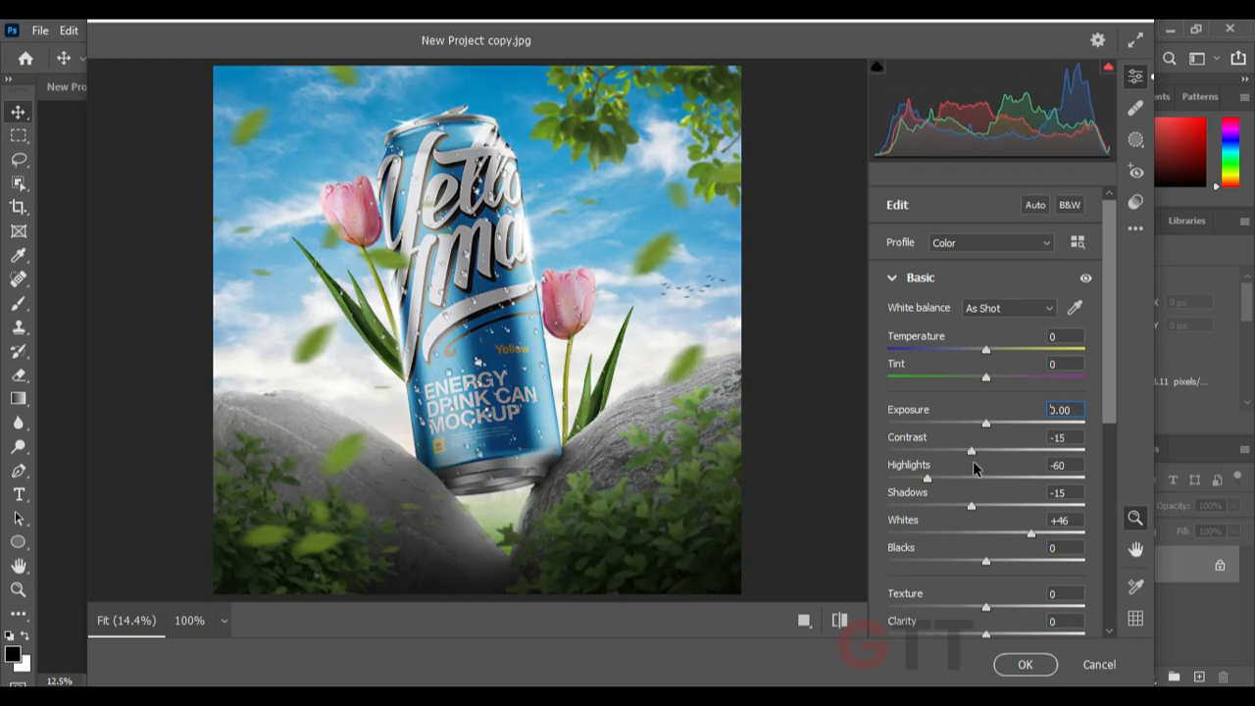
scroll(983, 538, "down", 3)
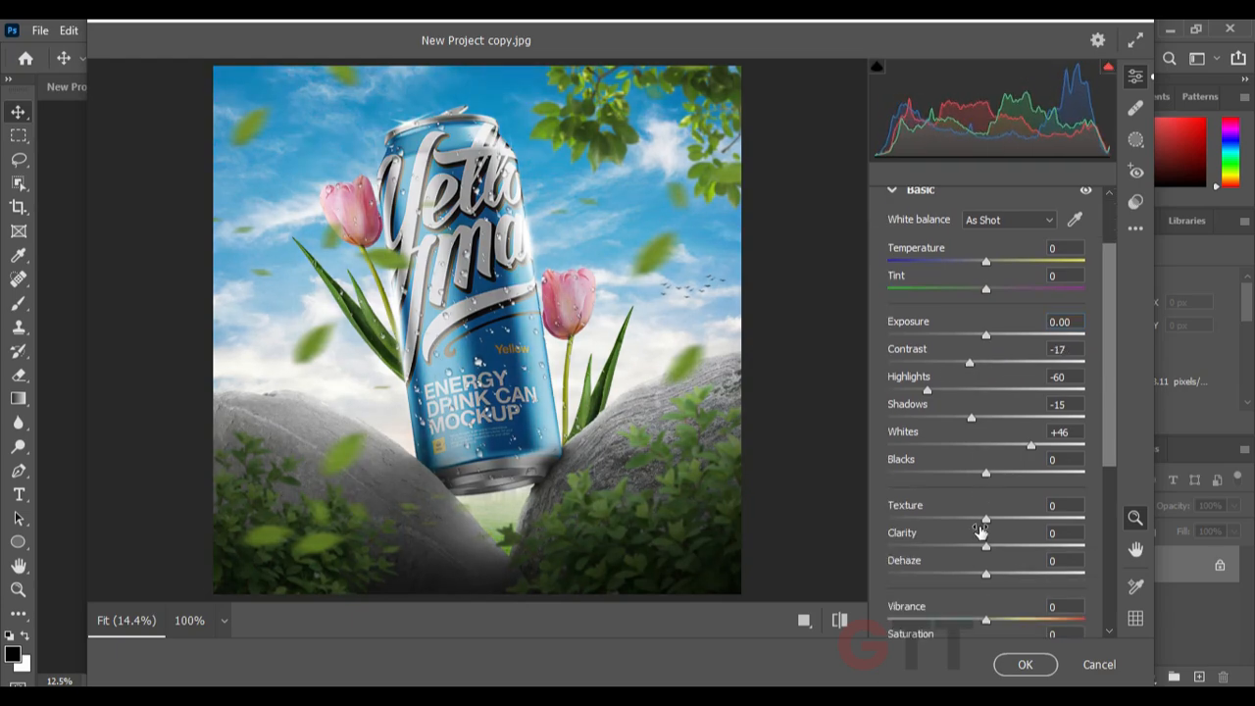
Warm the white balance by setting Temperature to +12 and Tint to +1
scroll(980, 530, "up", 3)
left_click_drag(987, 349, 997, 382)
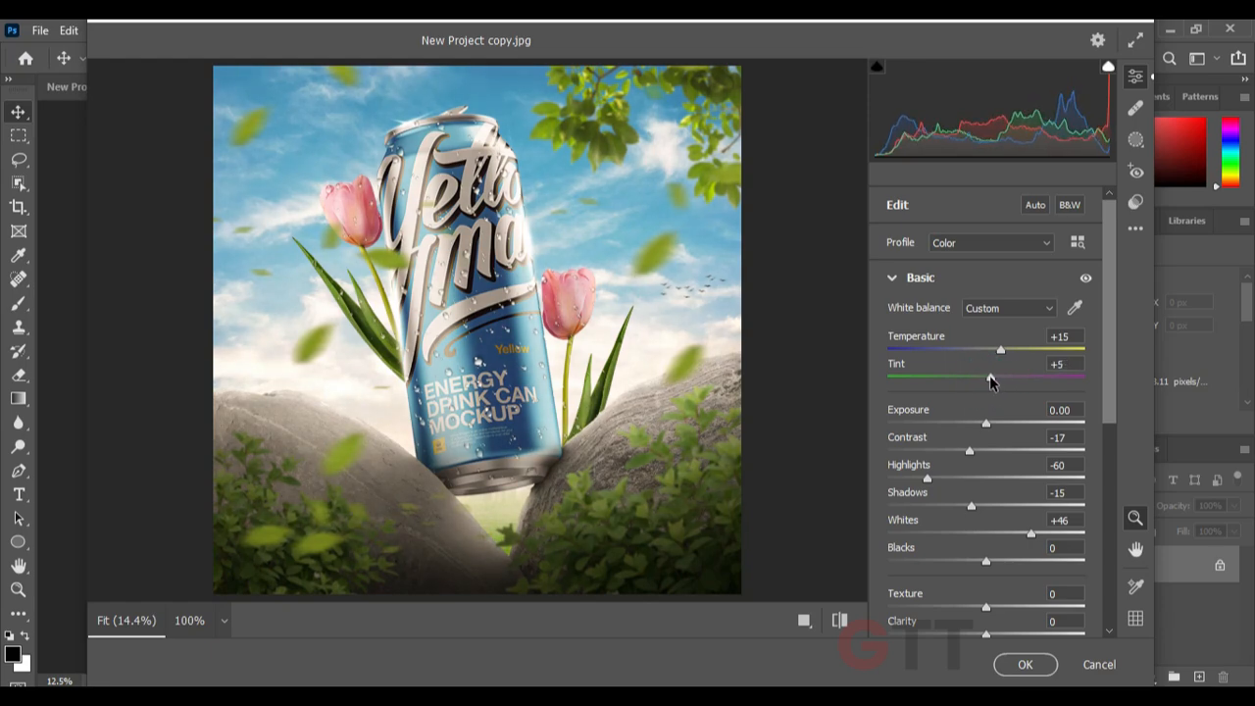
left_click(1052, 367)
scroll(1065, 364, "down", 2)
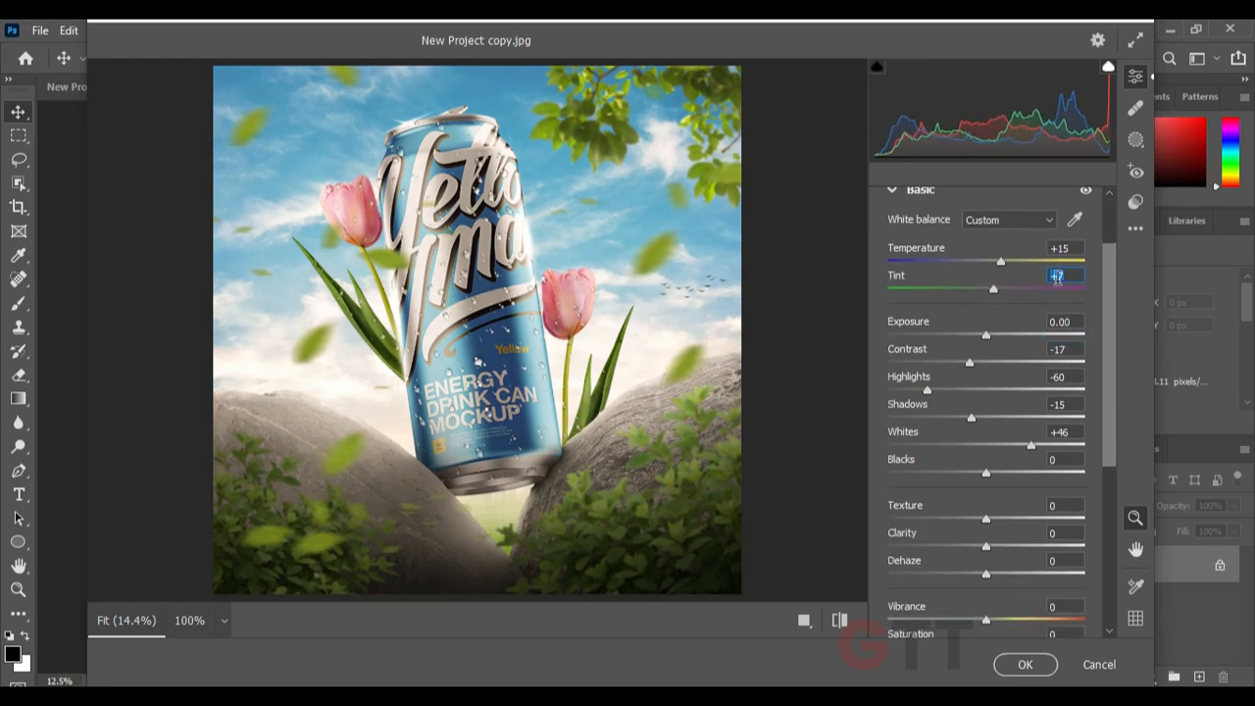
scroll(1057, 278, "up", 1)
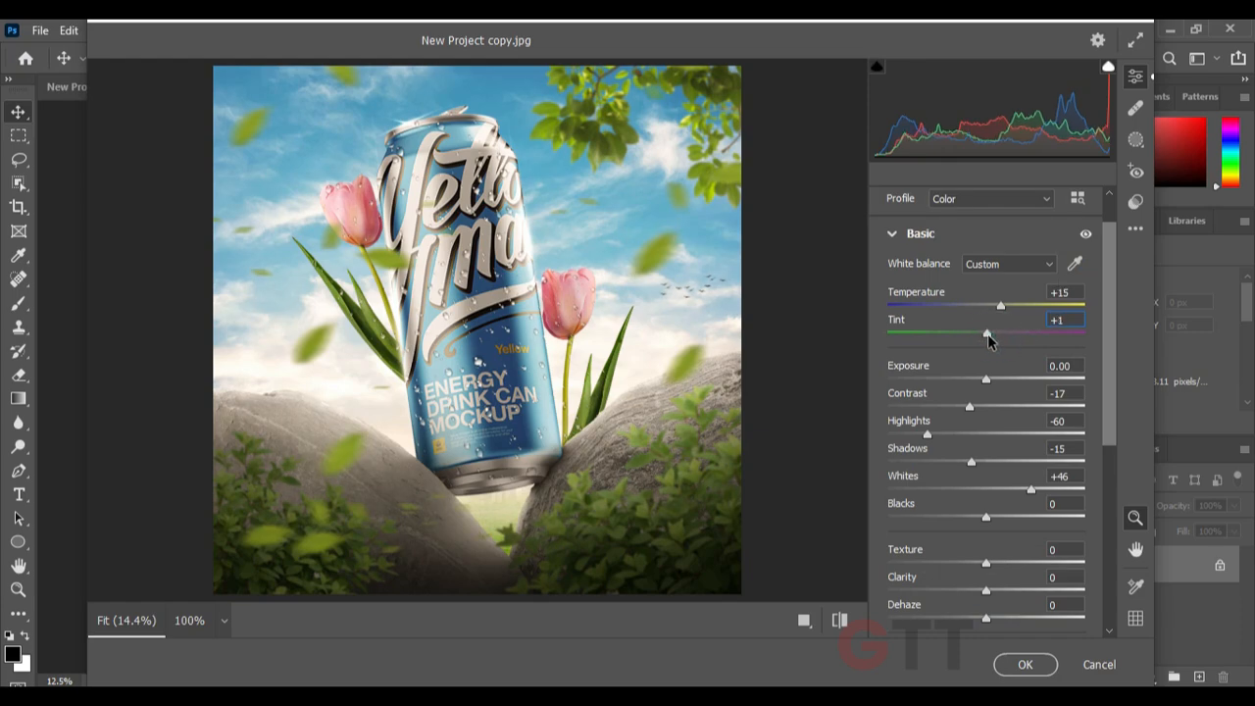
left_click_drag(1003, 305, 998, 305)
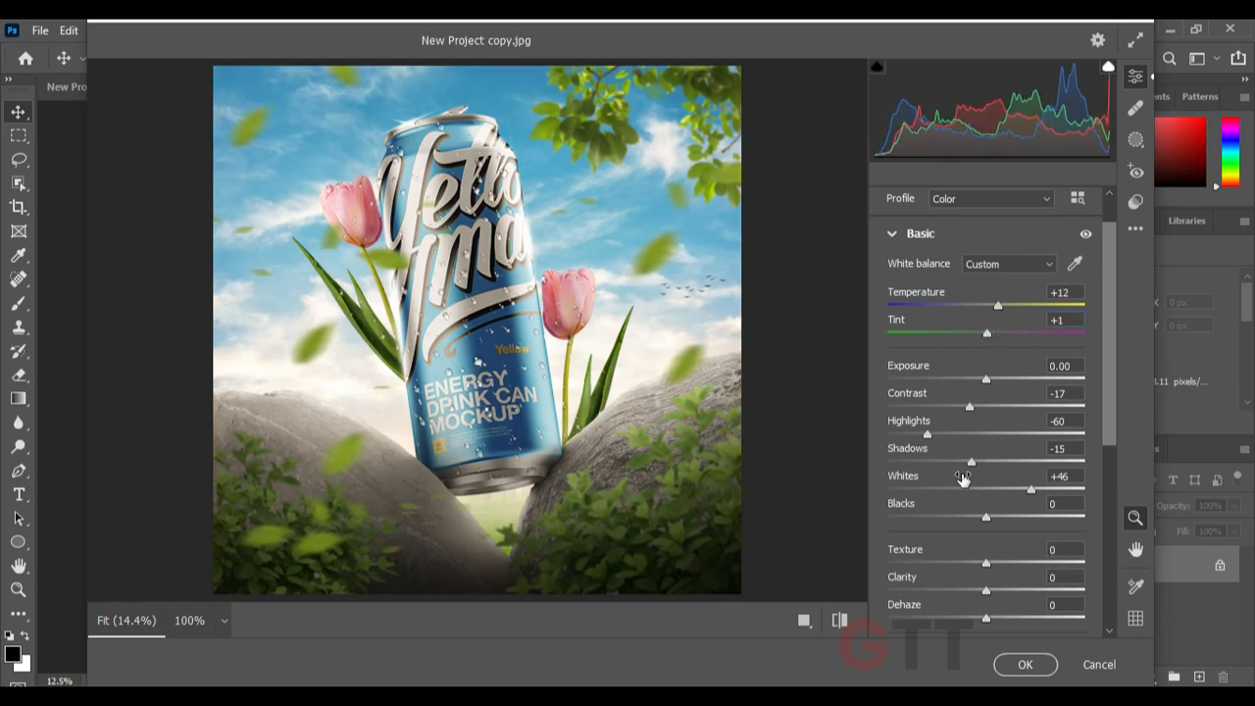
Set Clarity to +39 and Dehaze to +10 in the Camera Raw adjustments
scroll(963, 478, "down", 1)
left_click_drag(986, 547, 1030, 552)
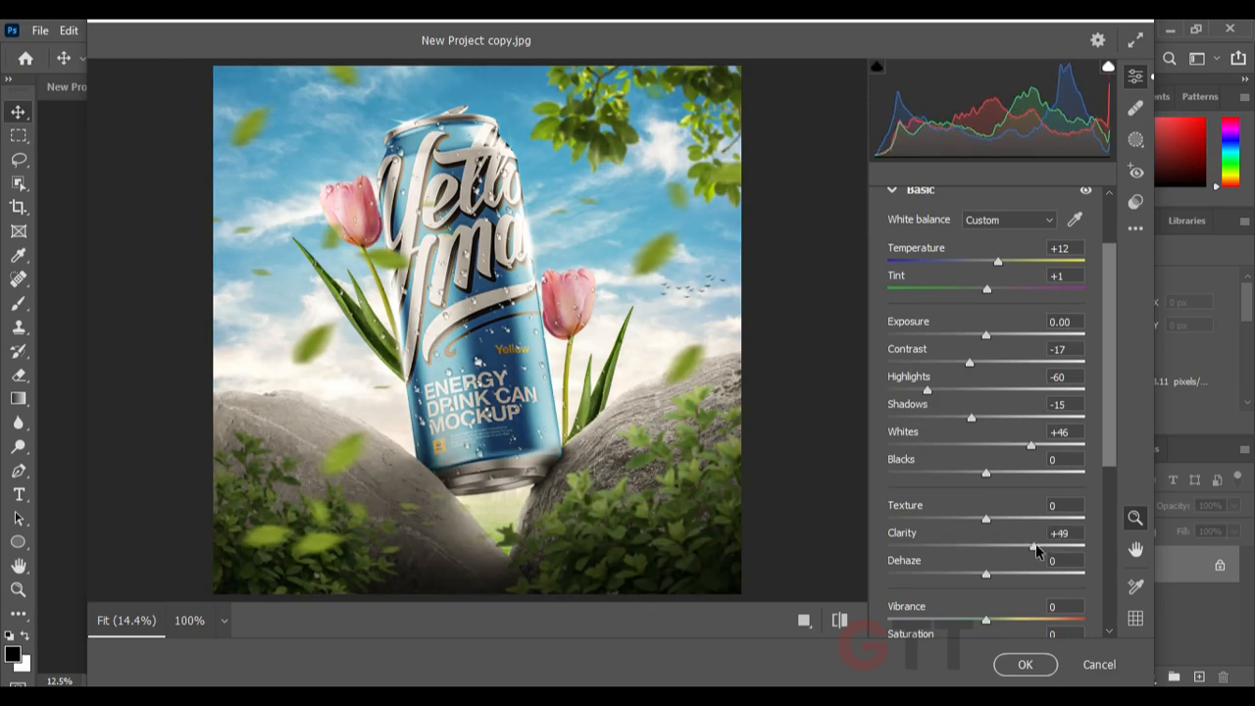
left_click_drag(1023, 551, 1054, 552)
left_click_drag(992, 582, 996, 583)
scroll(986, 590, "down", 1)
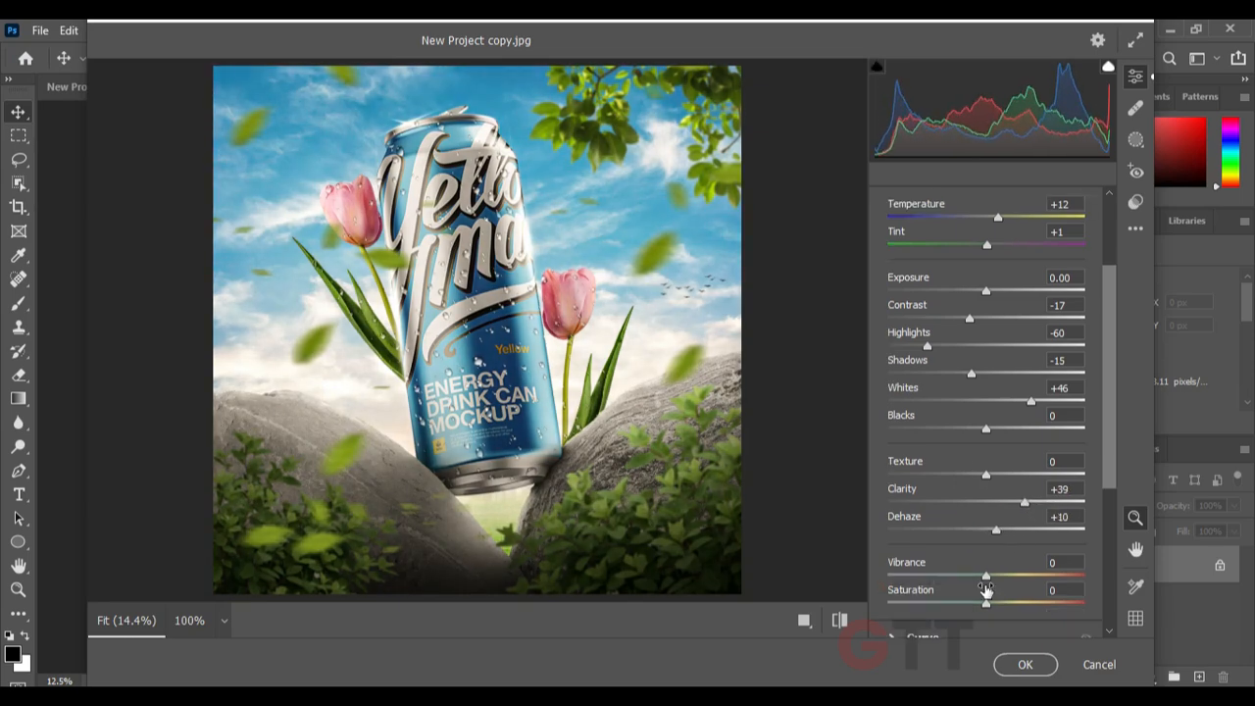
Set Vibrance to +36 and Saturation to +16, and apply the Camera Raw filter to the image
left_click_drag(952, 575, 1003, 602)
scroll(1004, 550, "down", 3)
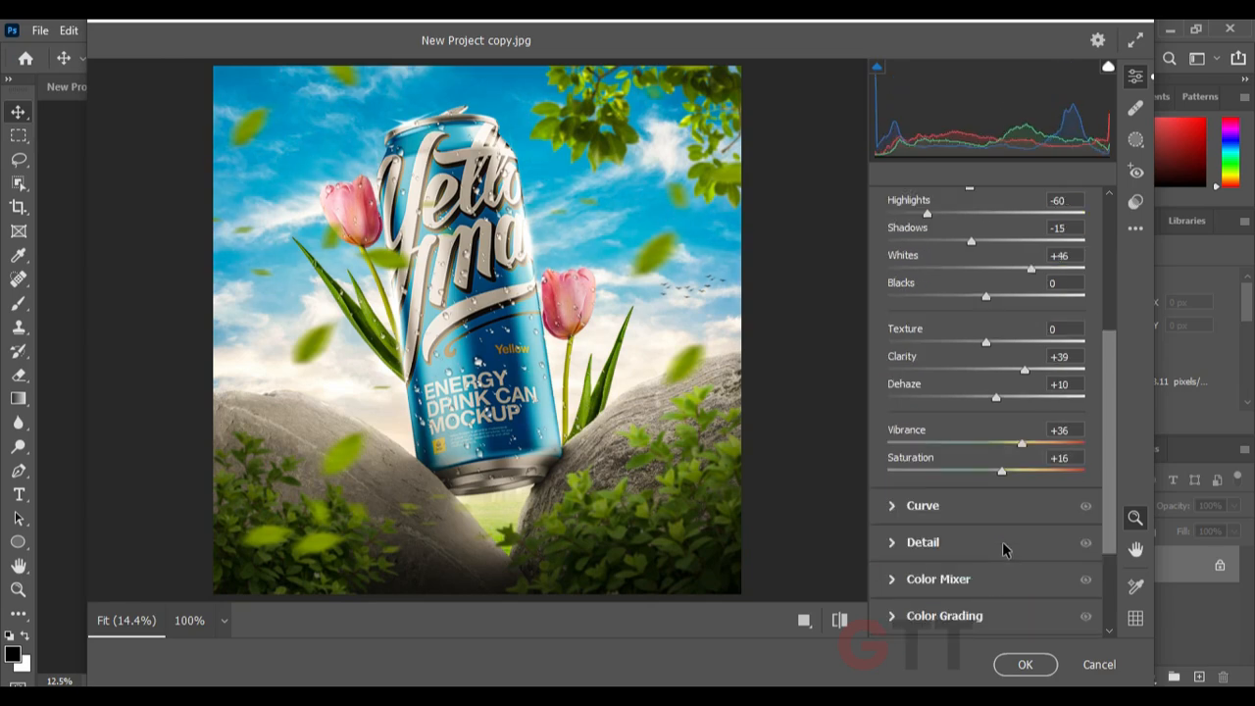
left_click(1023, 664)
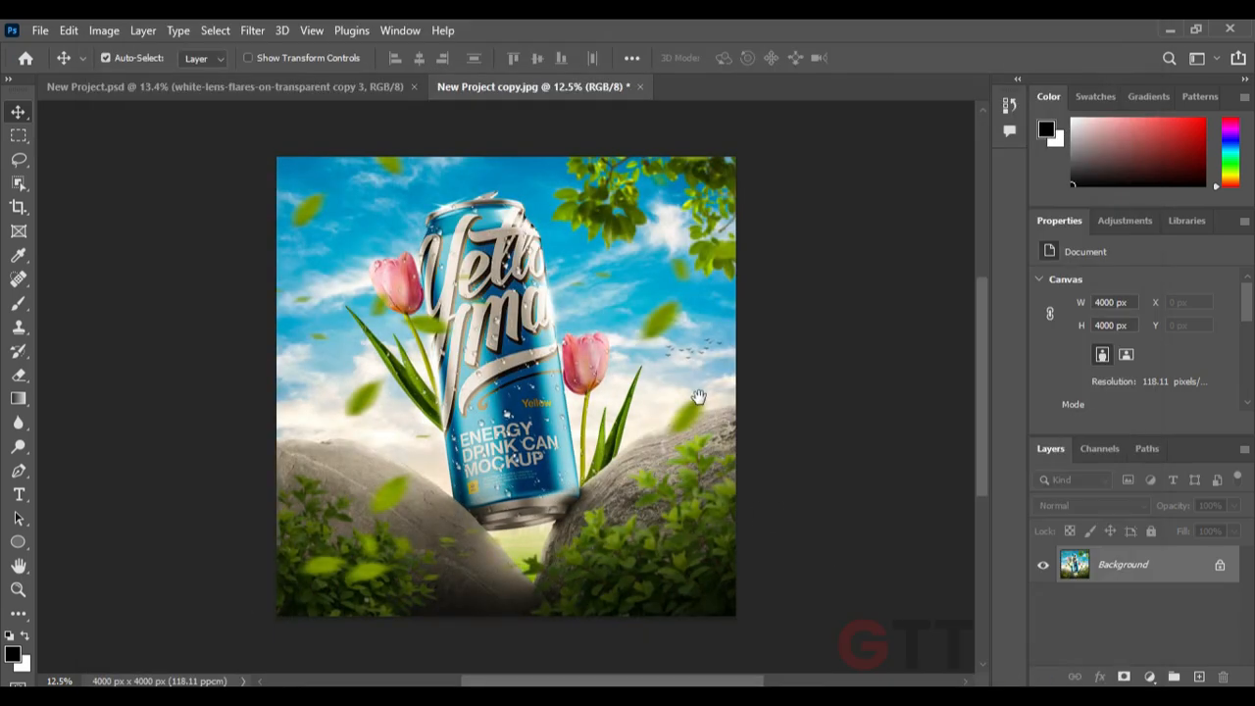
Inspect the graded advertisement up close and save New Project copy.jpg
scroll(700, 397, "up", 4)
left_click_drag(482, 244, 515, 299)
left_click_drag(521, 491, 505, 370)
scroll(583, 403, "down", 3)
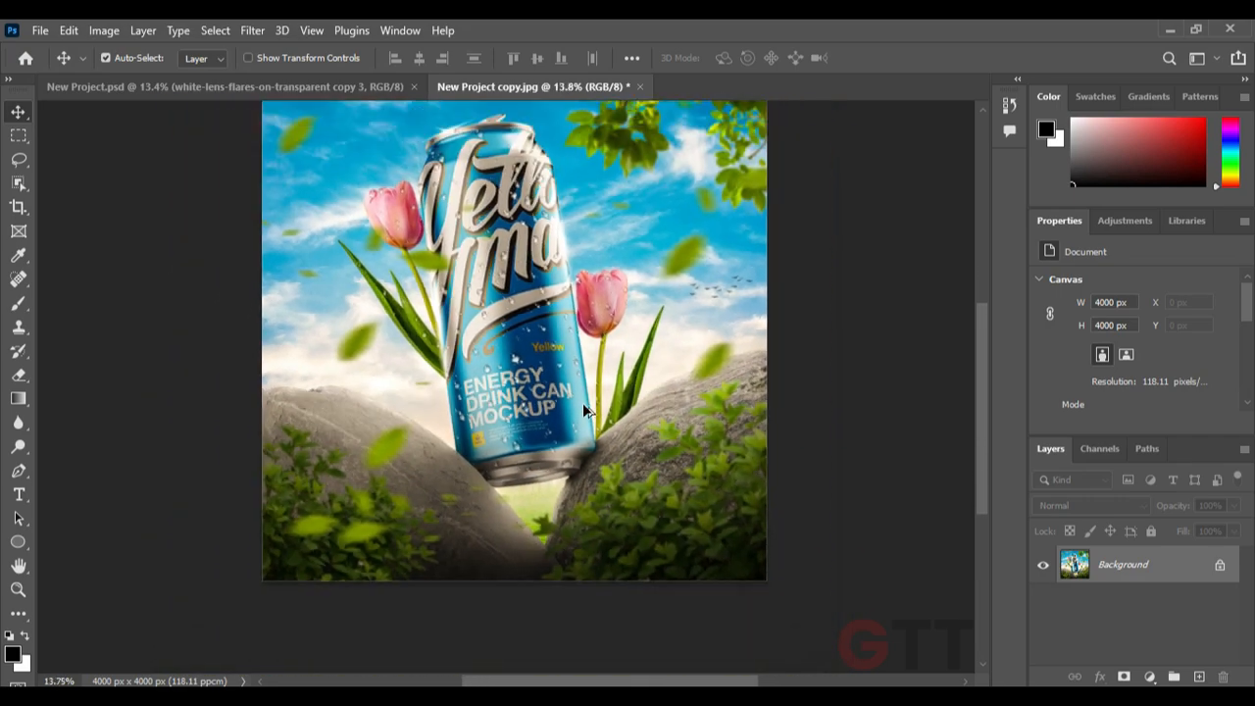
left_click_drag(582, 360, 568, 423)
key("ctrl+s")
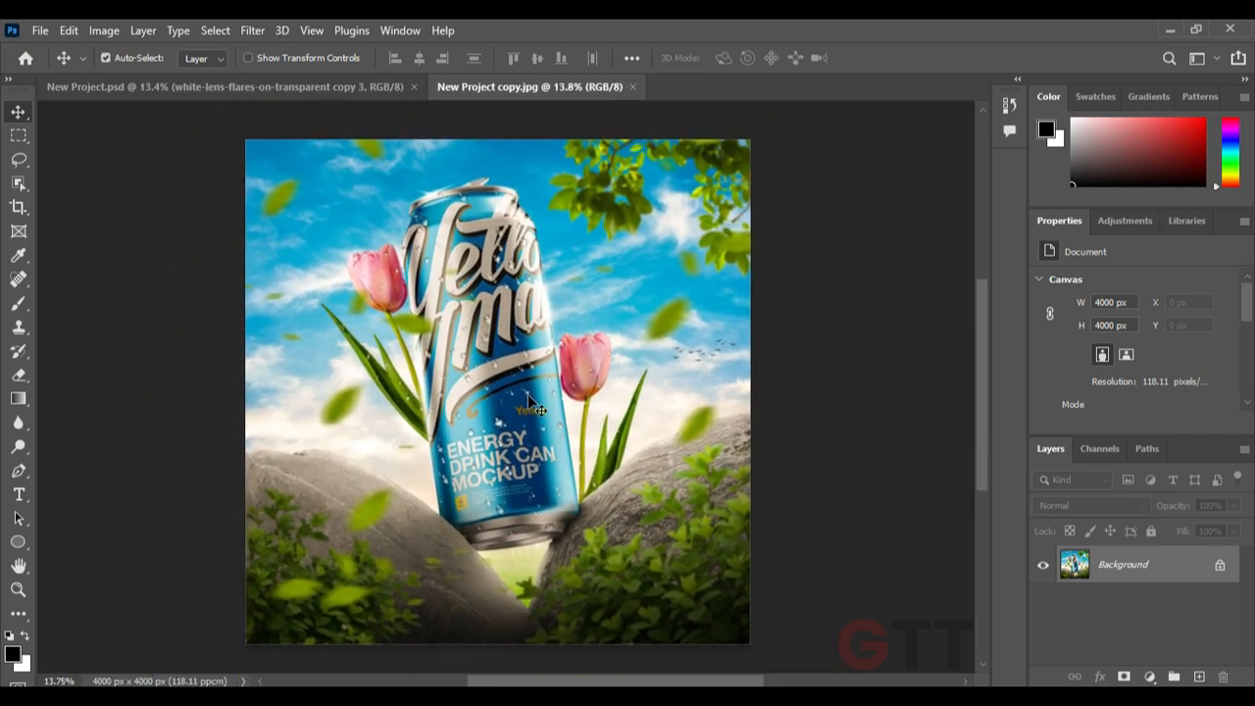